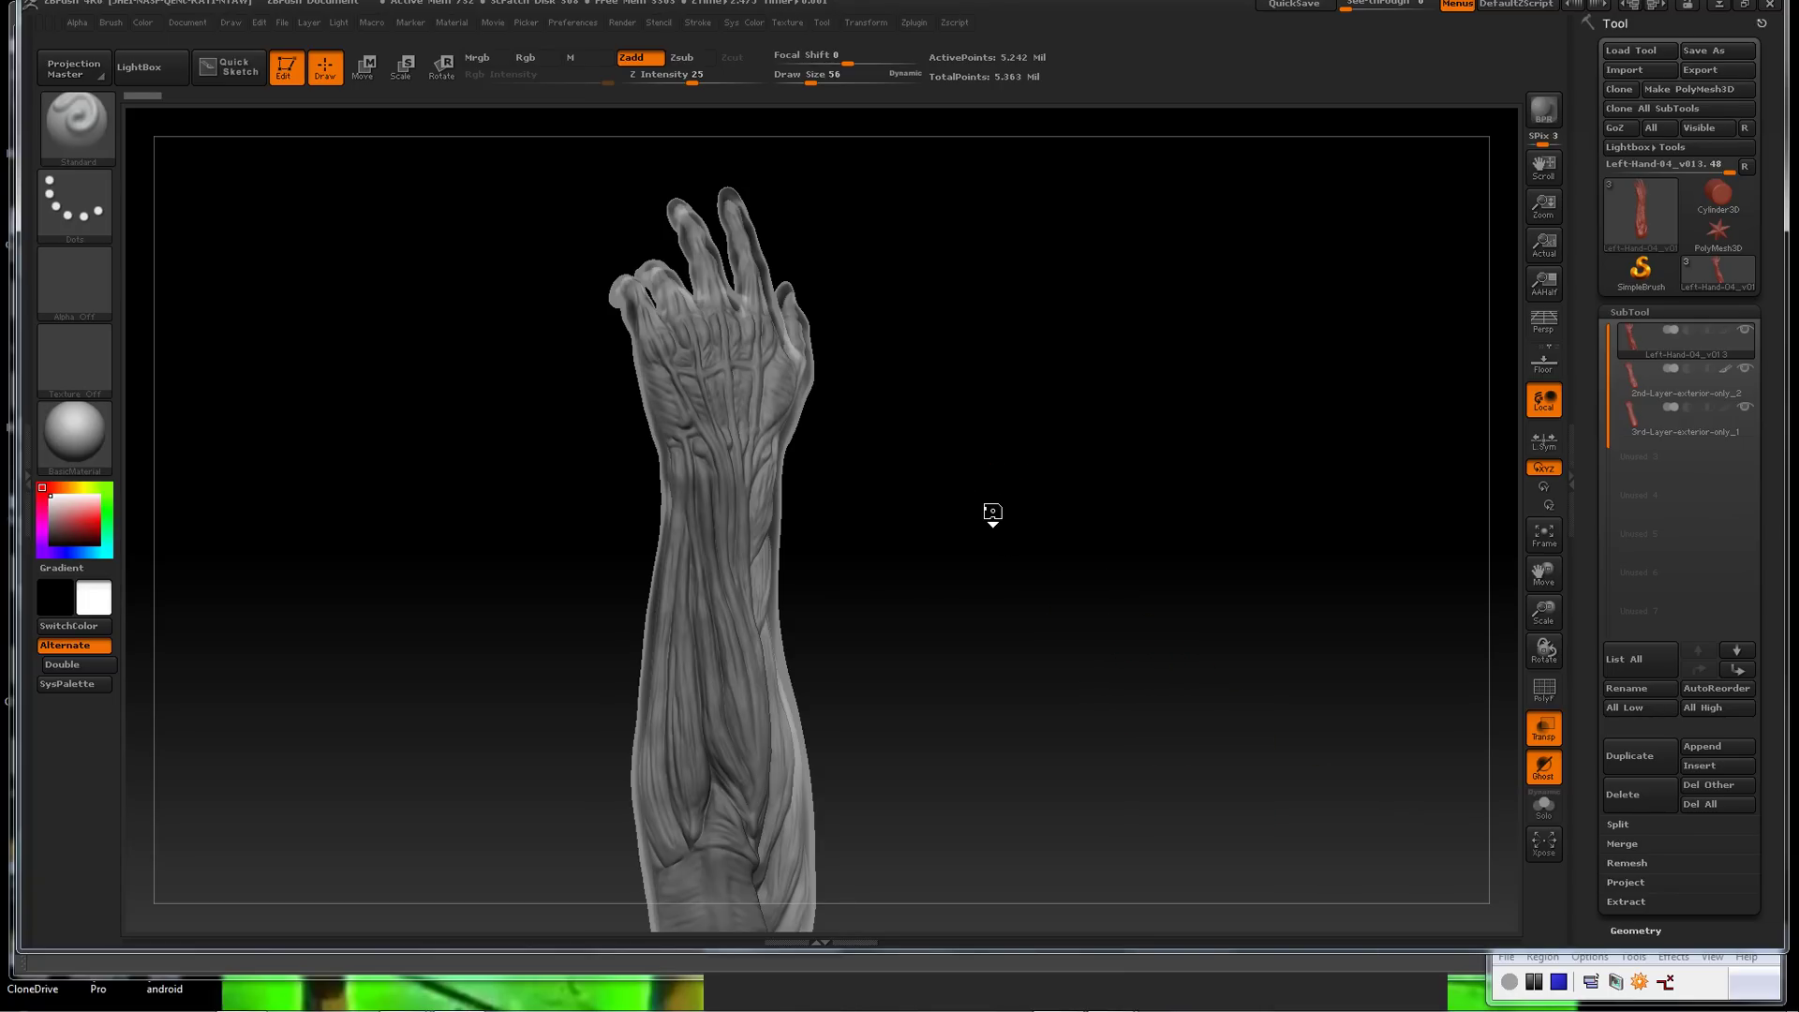
Hide the 2nd-Layer exterior subtool to reveal the forearm muscles, rotating to inspect
{"action": "mouse_move", "coordinate": [991, 510]}
{"action": "left_mouse_down"}
{"action": "mouse_move", "coordinate": [1009, 509]}
{"action": "mouse_move", "coordinate": [986, 509]}
{"action": "left_mouse_up"}
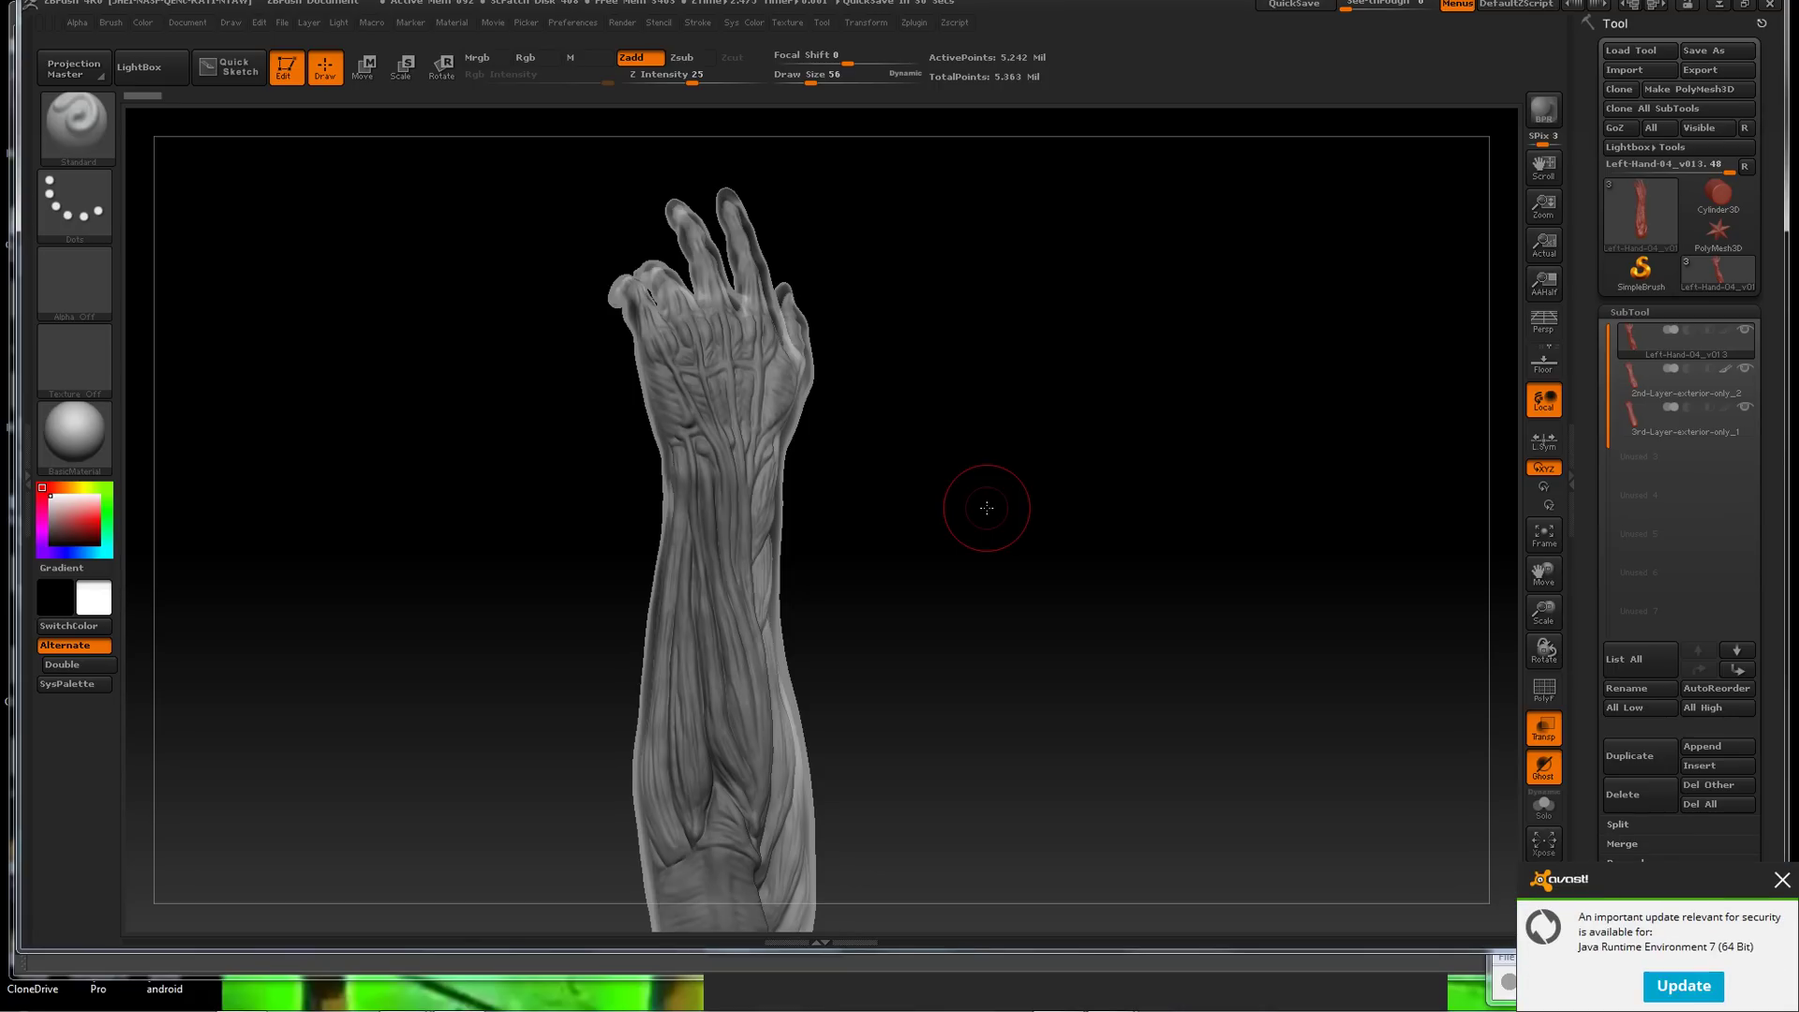
{"action": "left_click", "coordinate": [1782, 880]}
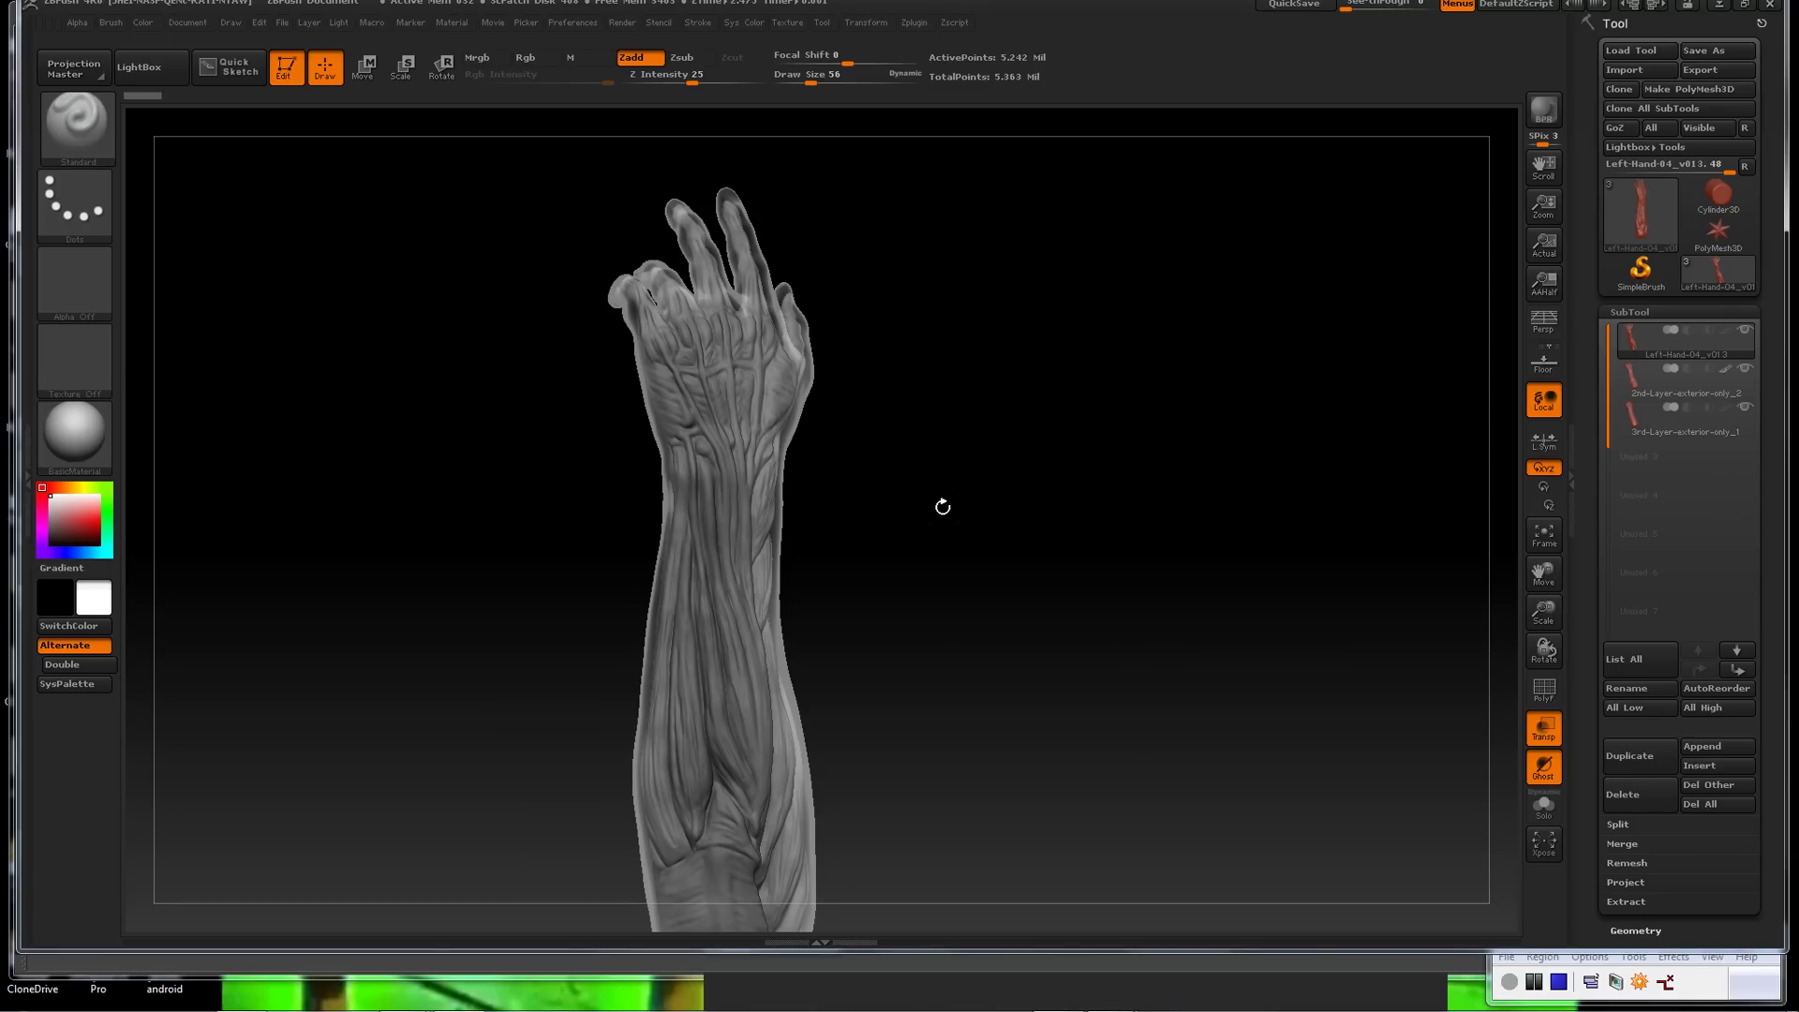
{"action": "left_click_drag", "start_coordinate": [943, 506], "coordinate": [1380, 504]}
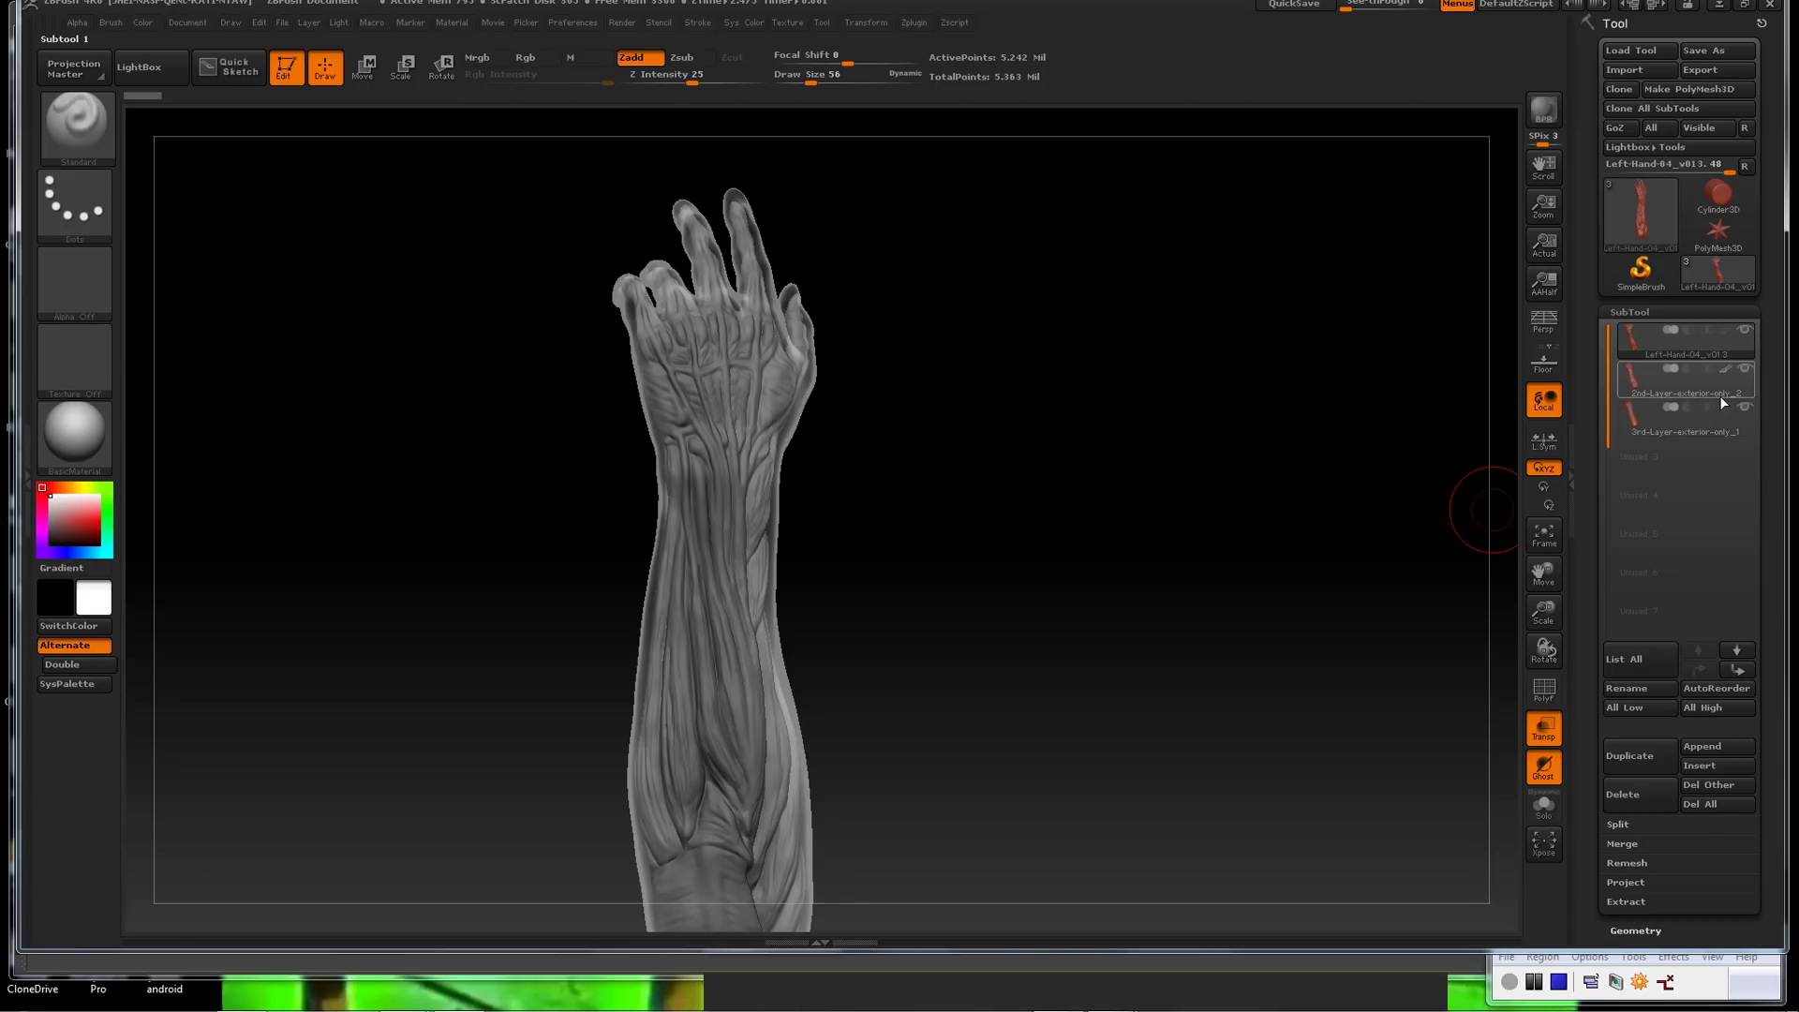
{"action": "left_click", "coordinate": [1746, 371]}
{"action": "left_click", "coordinate": [1746, 372]}
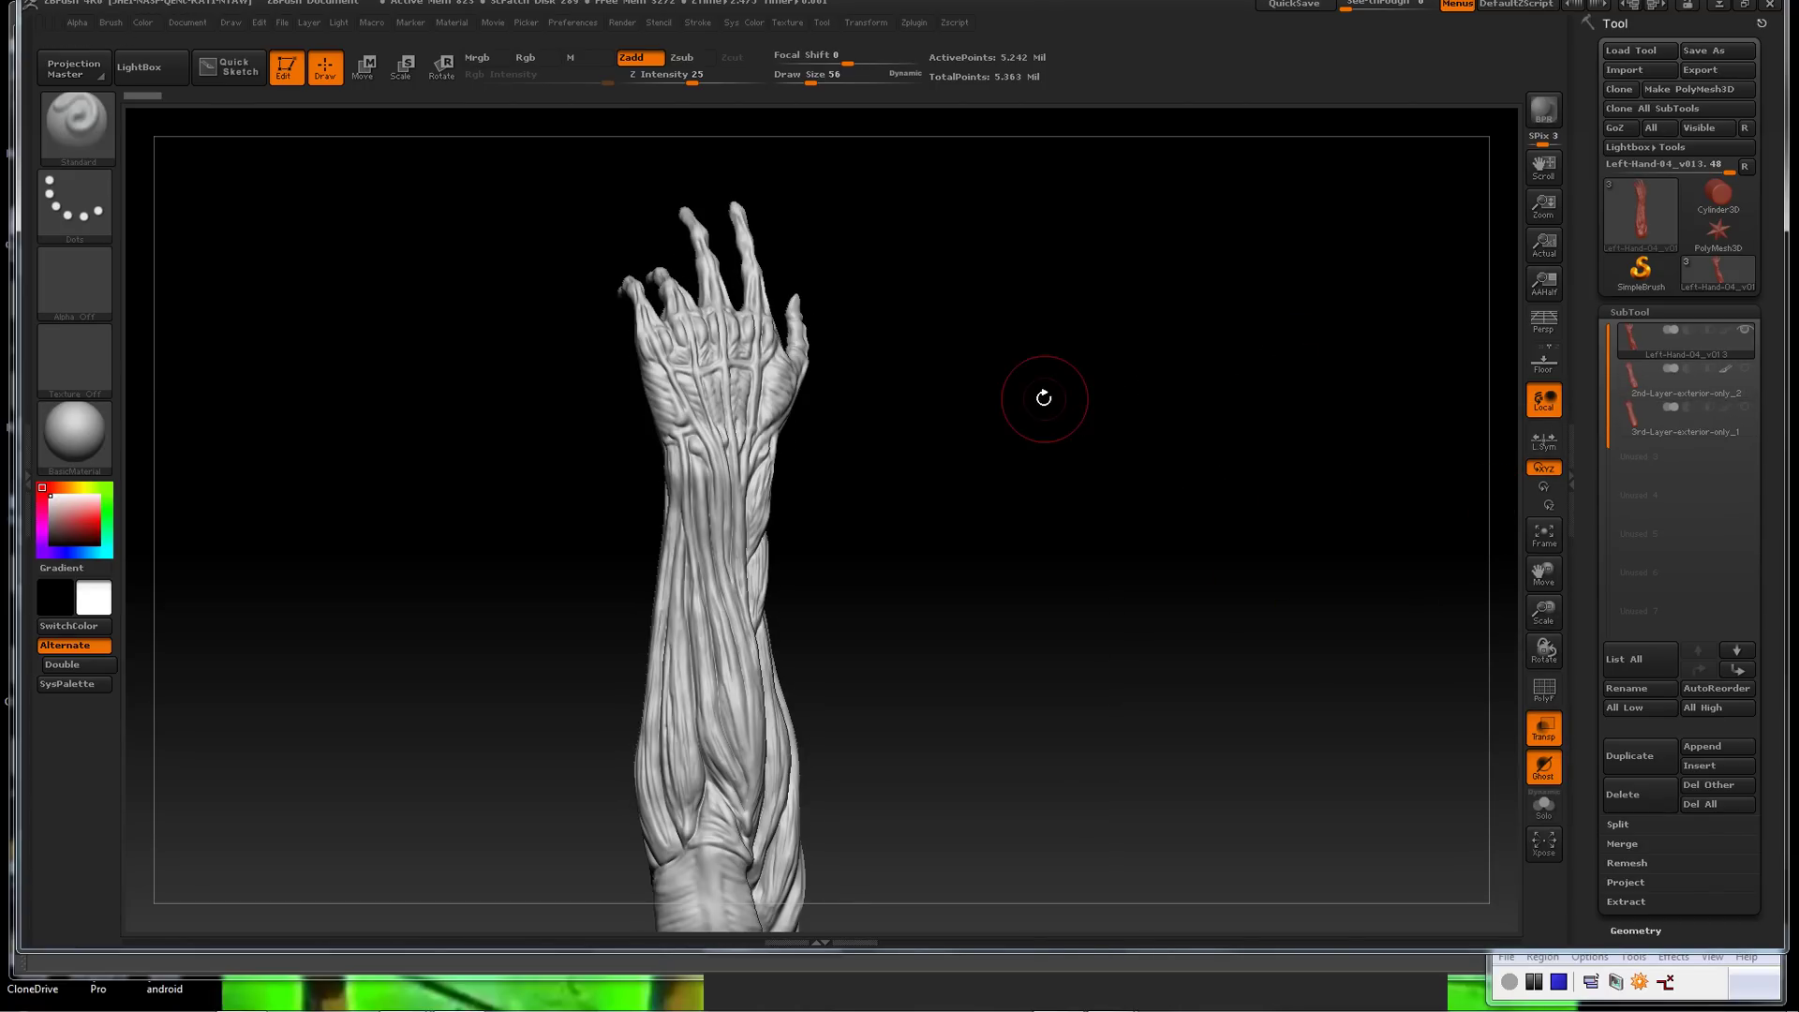
{"action": "left_click_drag", "start_coordinate": [1043, 401], "coordinate": [1049, 400]}
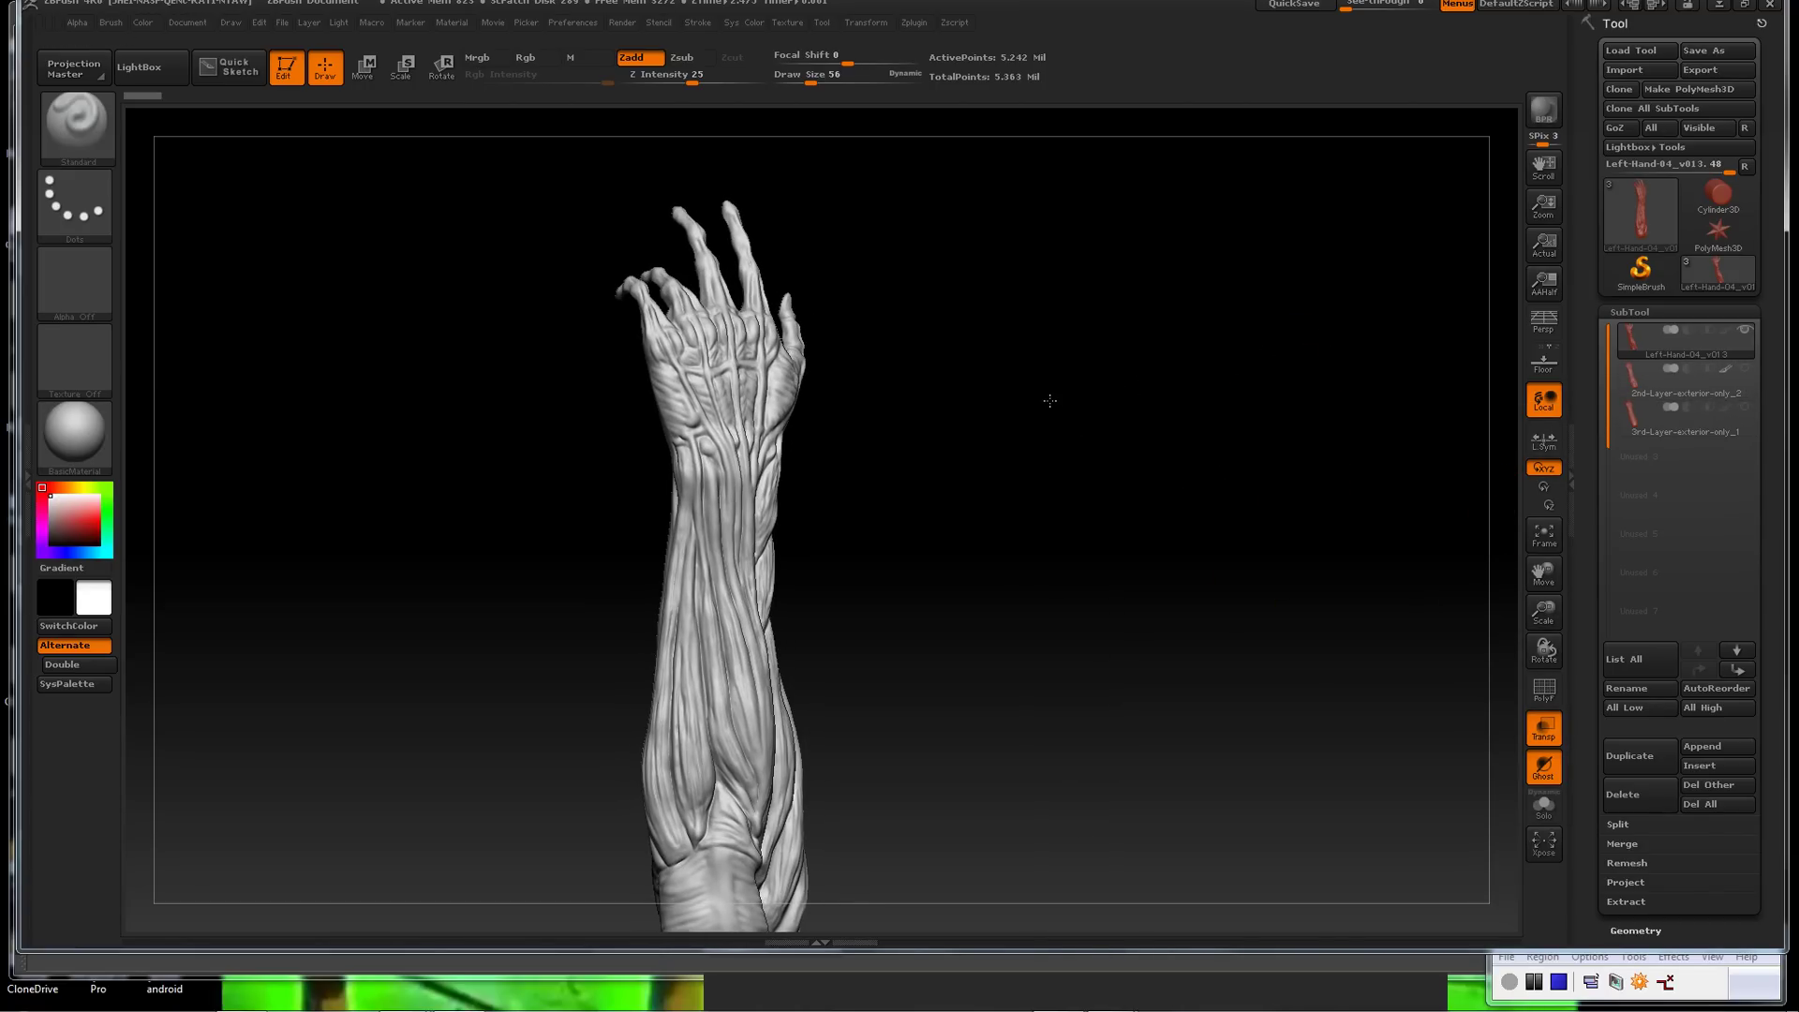
Briefly re-show both exterior layers, then hide the 3rd-Layer and 2nd-Layer subtools
{"action": "left_click", "coordinate": [1745, 370]}
{"action": "left_click", "coordinate": [1744, 407]}
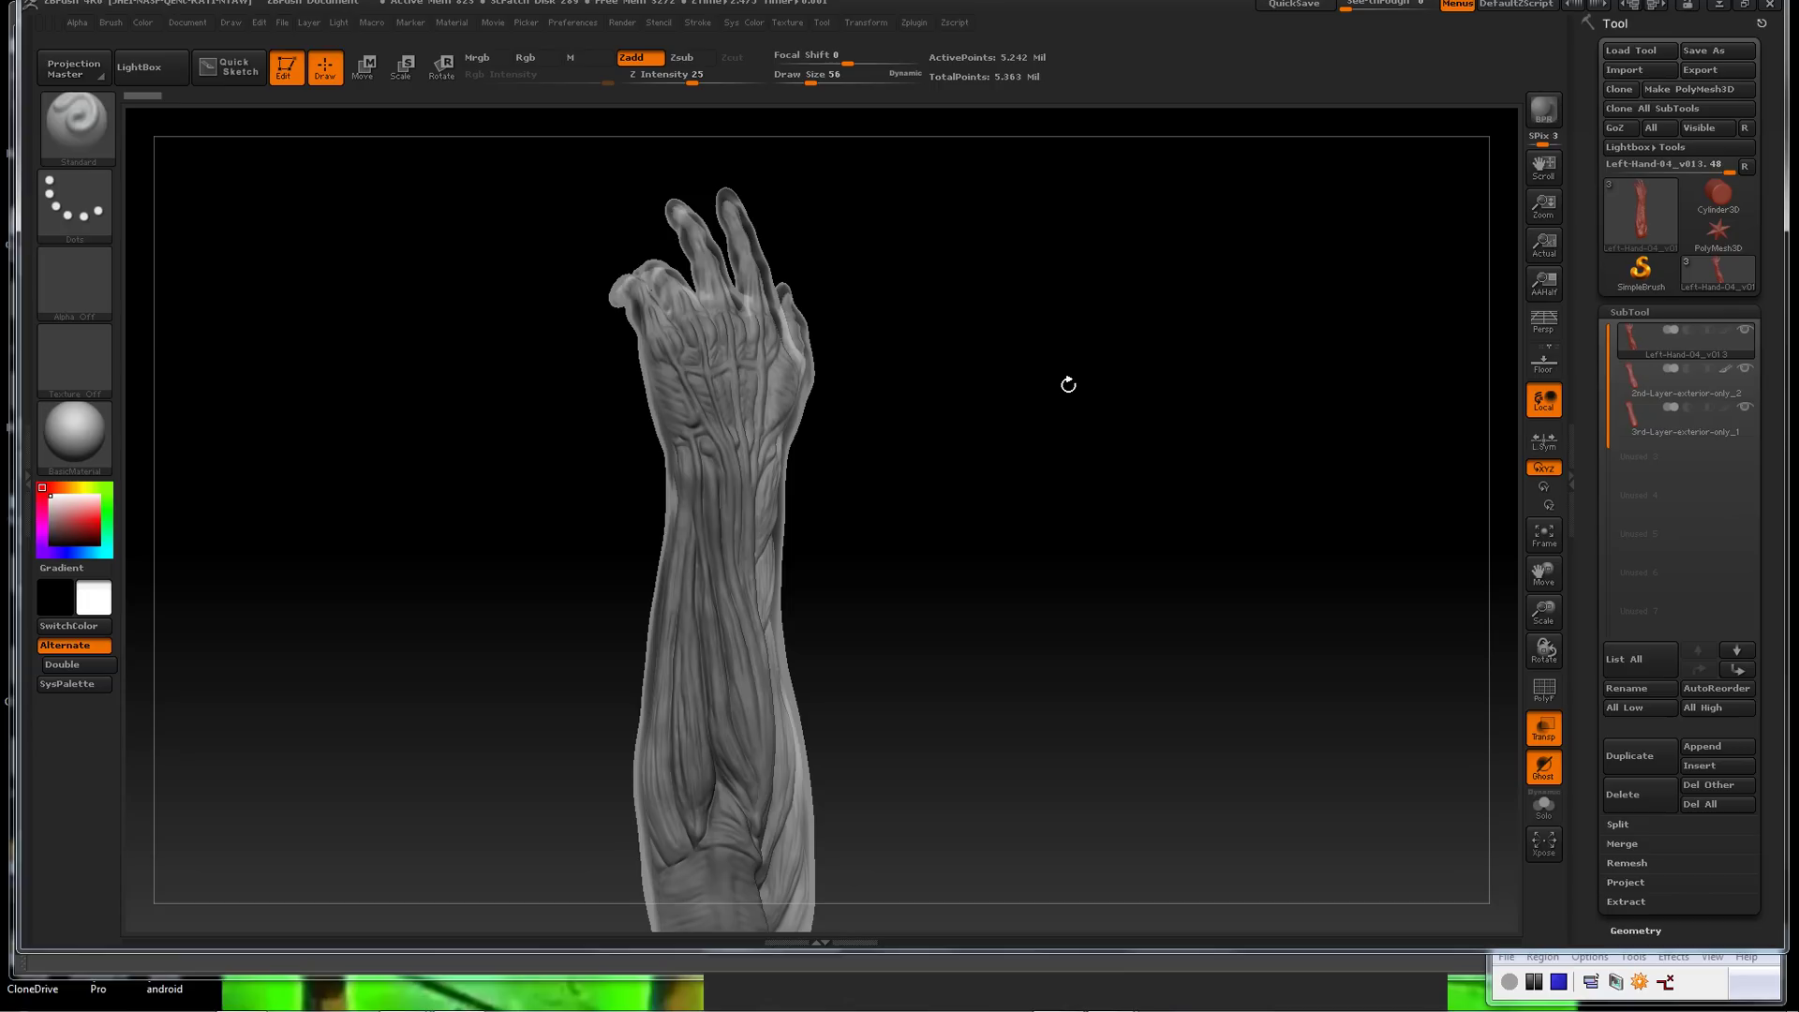
{"action": "mouse_move", "coordinate": [1068, 385]}
{"action": "left_mouse_down"}
{"action": "mouse_move", "coordinate": [1036, 378]}
{"action": "mouse_move", "coordinate": [1072, 378]}
{"action": "left_mouse_up"}
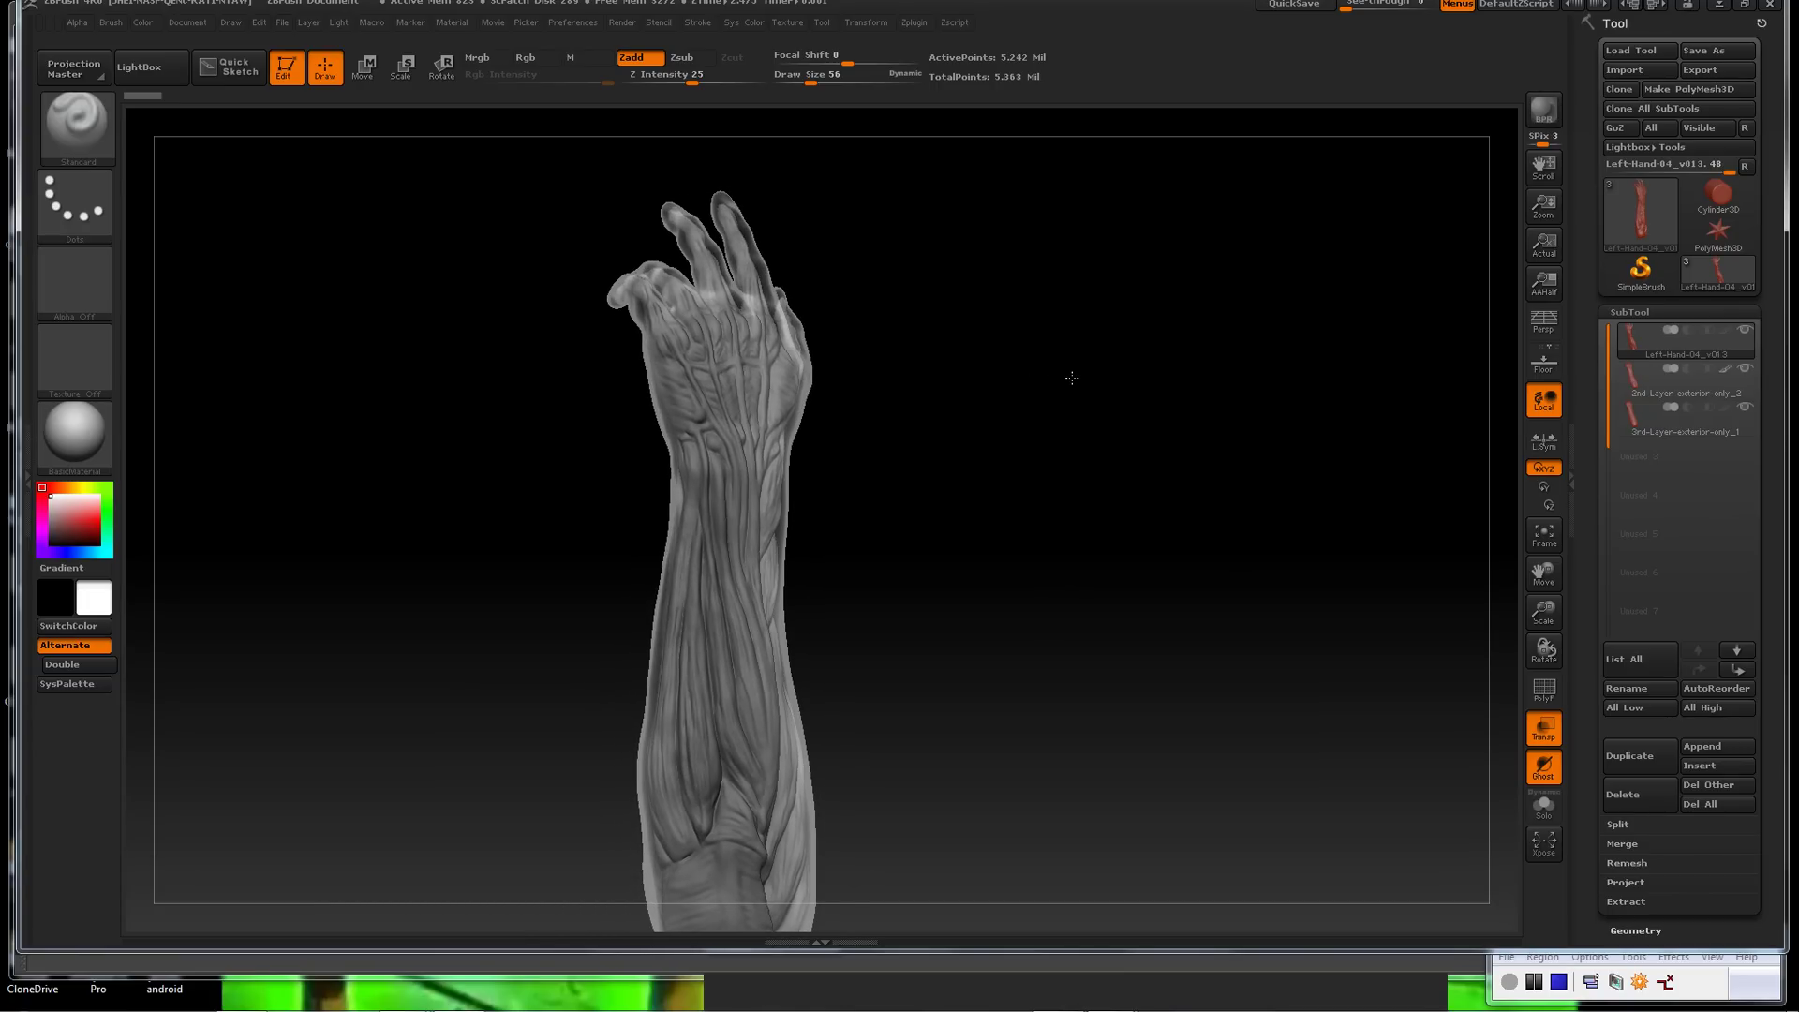
{"action": "left_click", "coordinate": [1743, 406]}
{"action": "left_click", "coordinate": [1743, 367]}
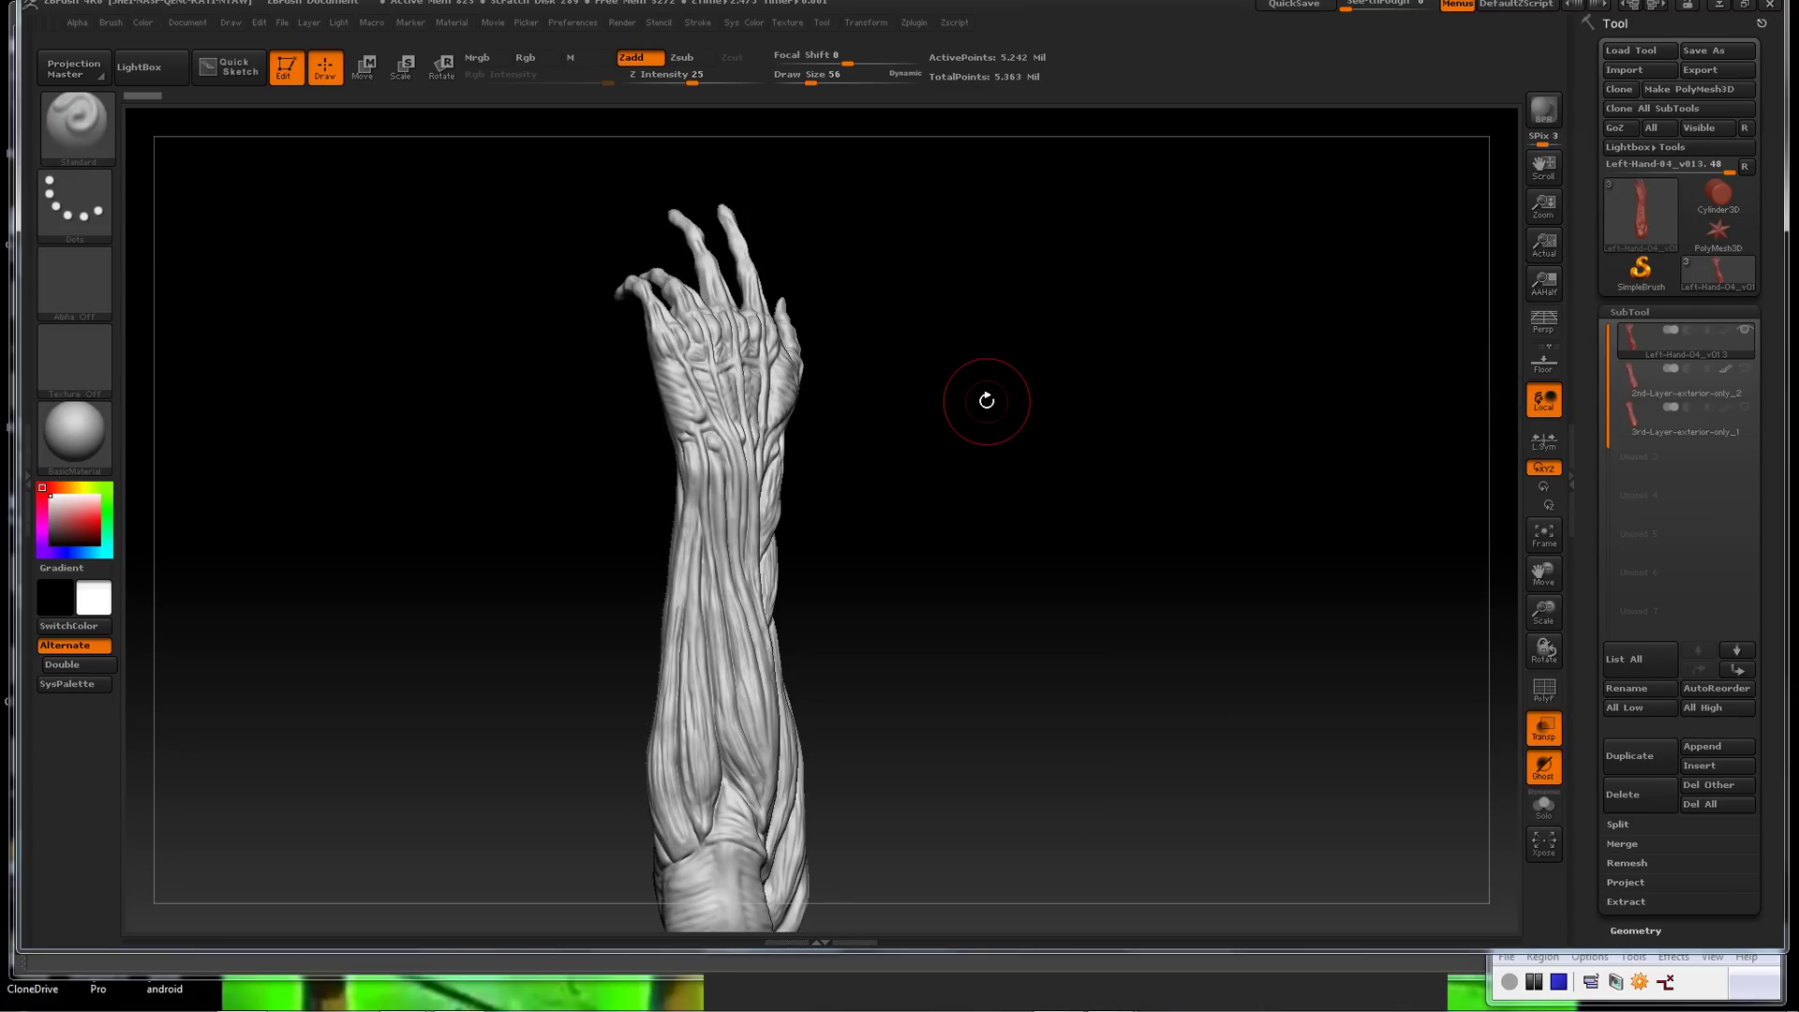
{"action": "mouse_move", "coordinate": [984, 401]}
{"action": "left_mouse_down"}
{"action": "mouse_move", "coordinate": [940, 413]}
{"action": "mouse_move", "coordinate": [986, 418]}
{"action": "left_mouse_up"}
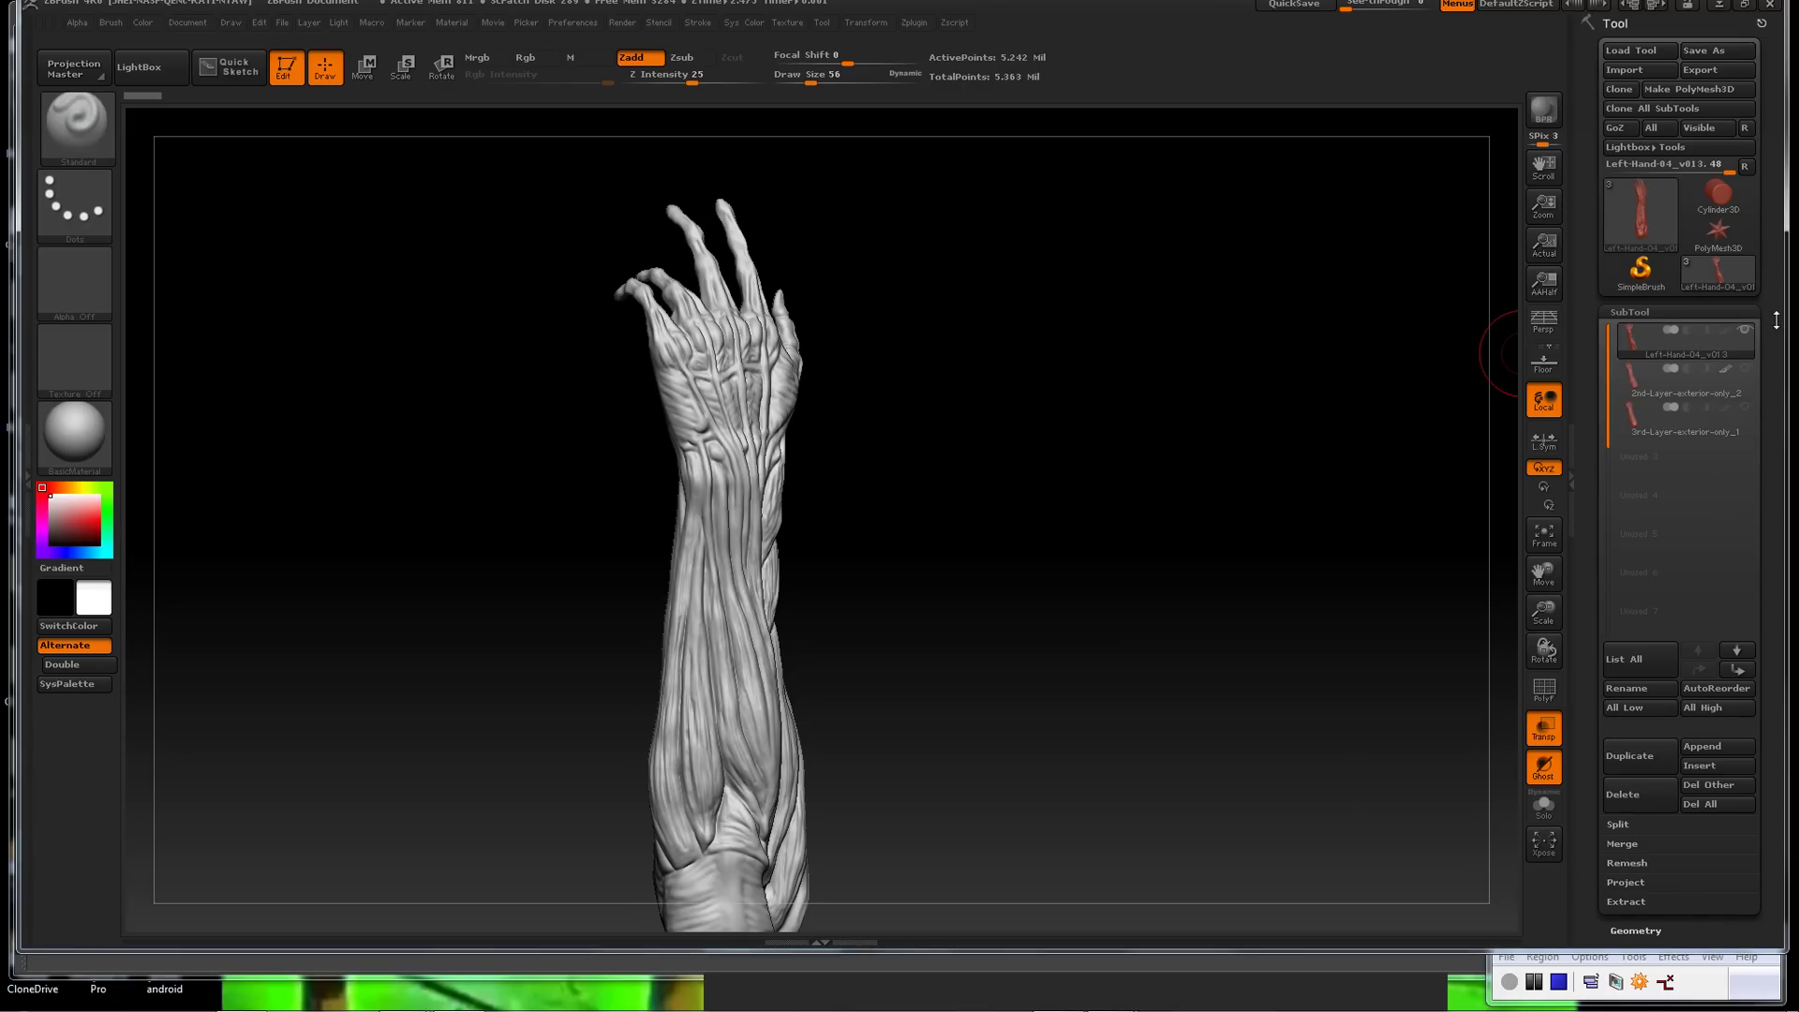
Dock the Zplugin palette at the top of the right-hand tray
{"action": "left_click", "coordinate": [871, 22]}
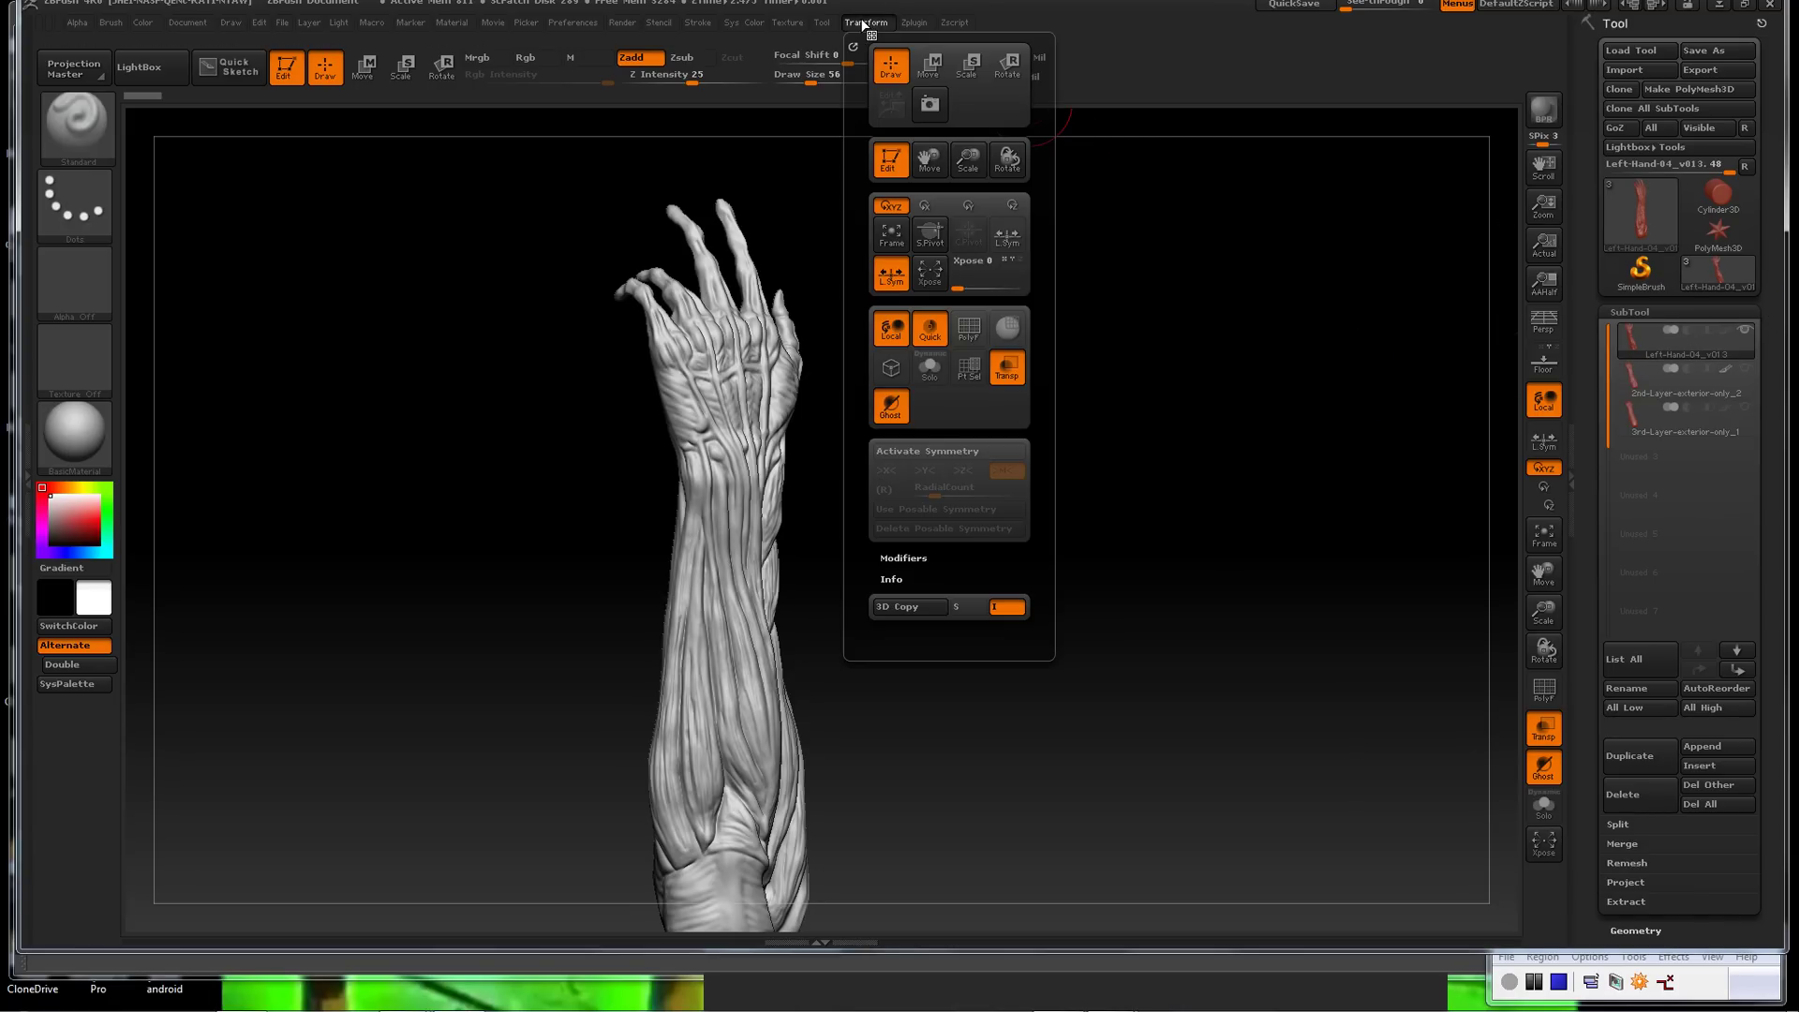
{"action": "left_click", "coordinate": [913, 22]}
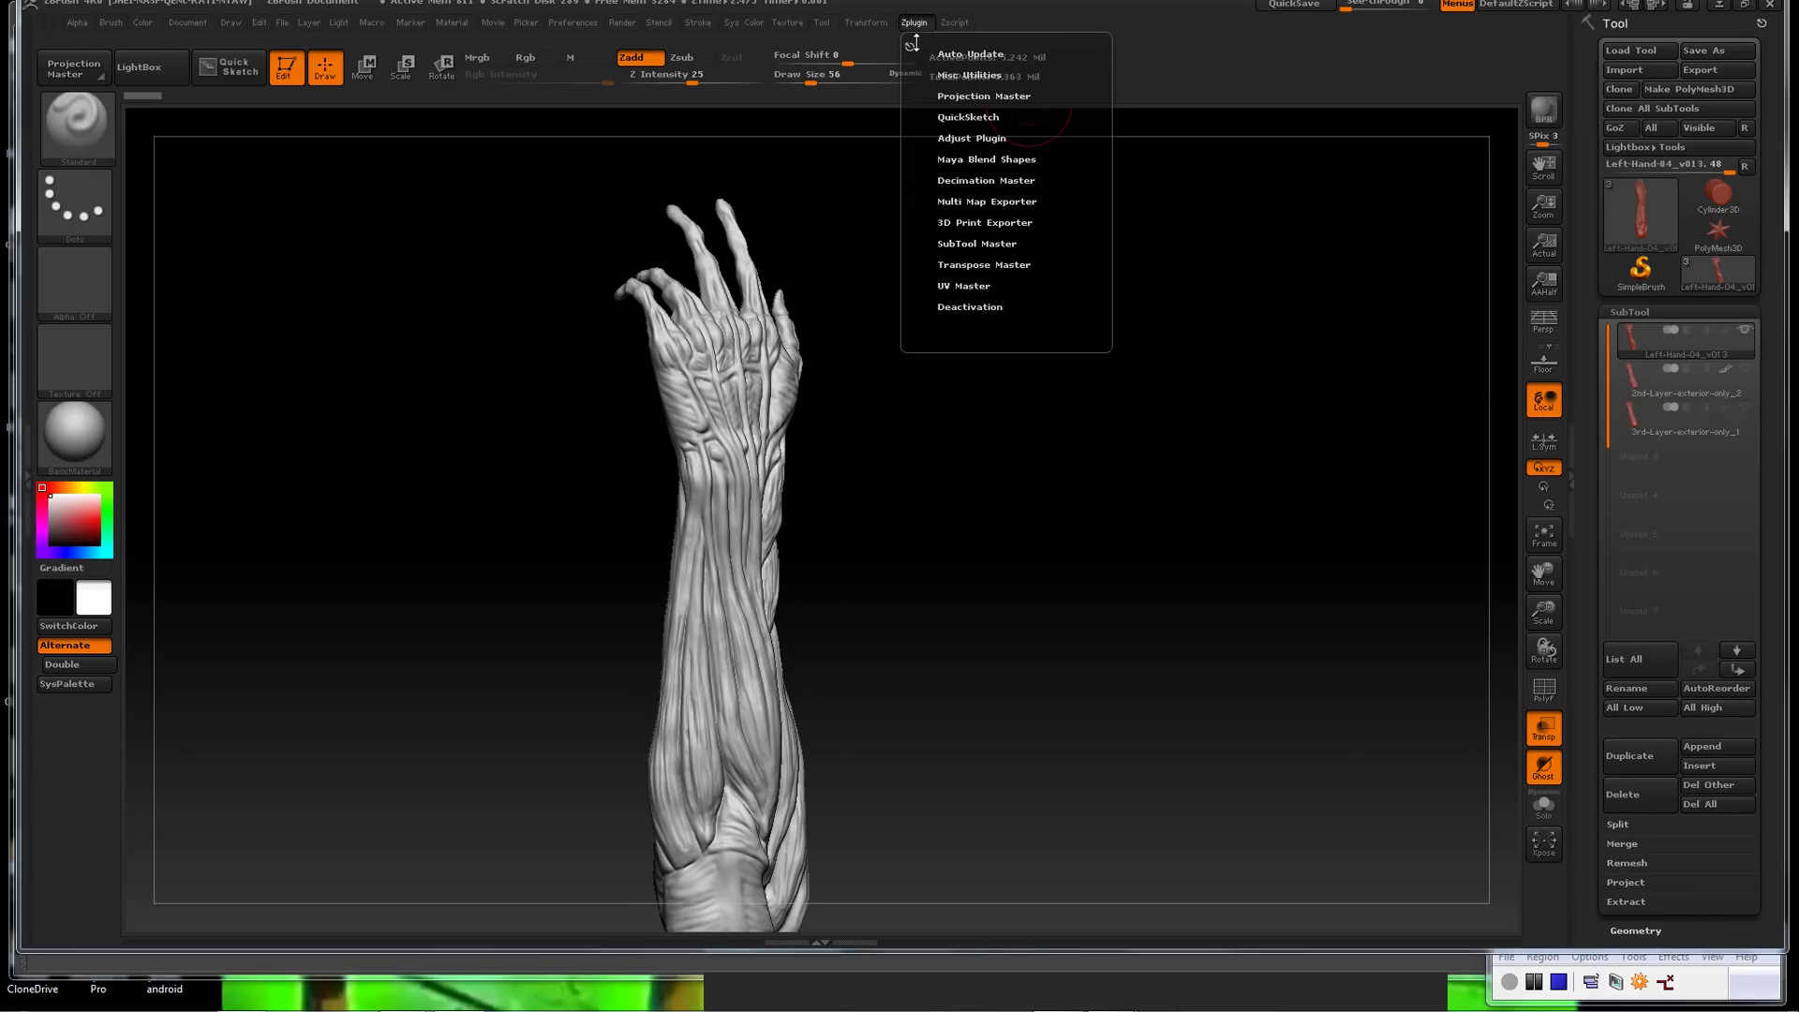
{"action": "left_click_drag", "start_coordinate": [910, 45], "coordinate": [1593, 105]}
{"action": "mouse_move", "coordinate": [1765, 218]}
{"action": "left_mouse_down"}
{"action": "mouse_move", "coordinate": [1765, 150]}
{"action": "mouse_move", "coordinate": [1765, 240]}
{"action": "left_mouse_up"}
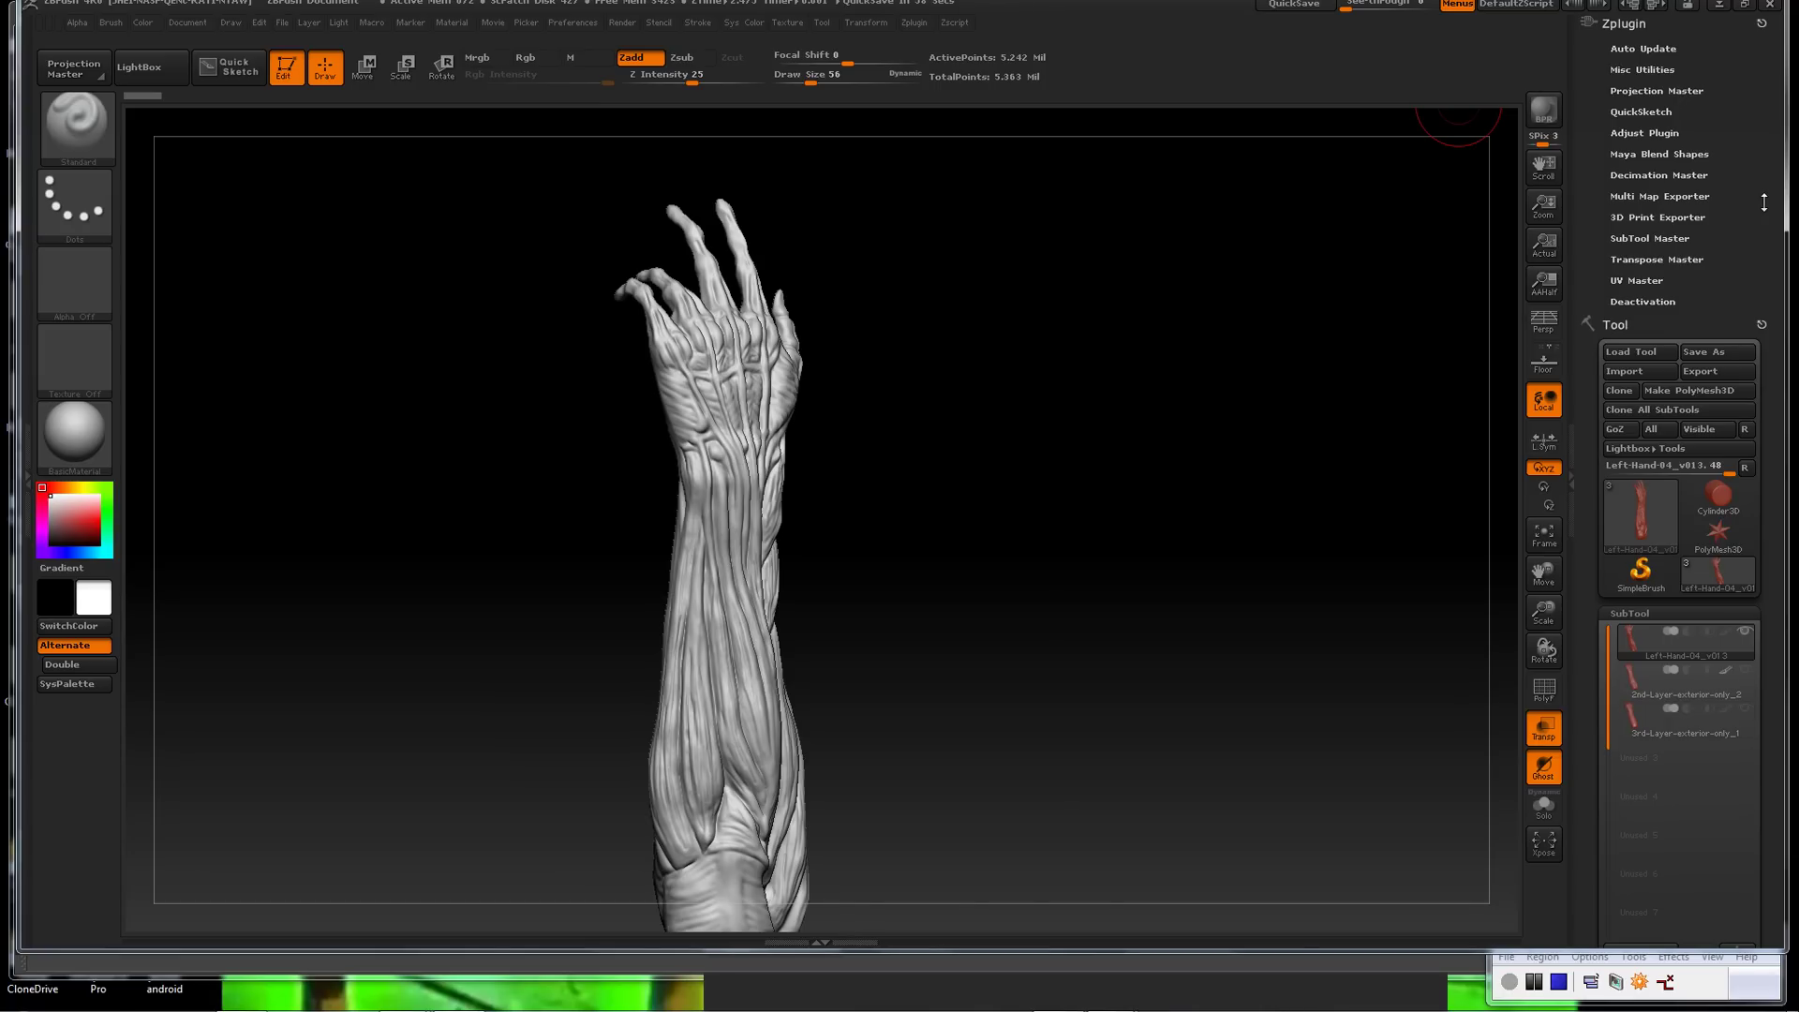
Expand and collapse Multi Map Exporter, scrolling through the docked plugin list
{"action": "left_click", "coordinate": [1660, 196]}
{"action": "left_click", "coordinate": [1660, 196]}
{"action": "left_click_drag", "start_coordinate": [1765, 225], "coordinate": [1766, 149]}
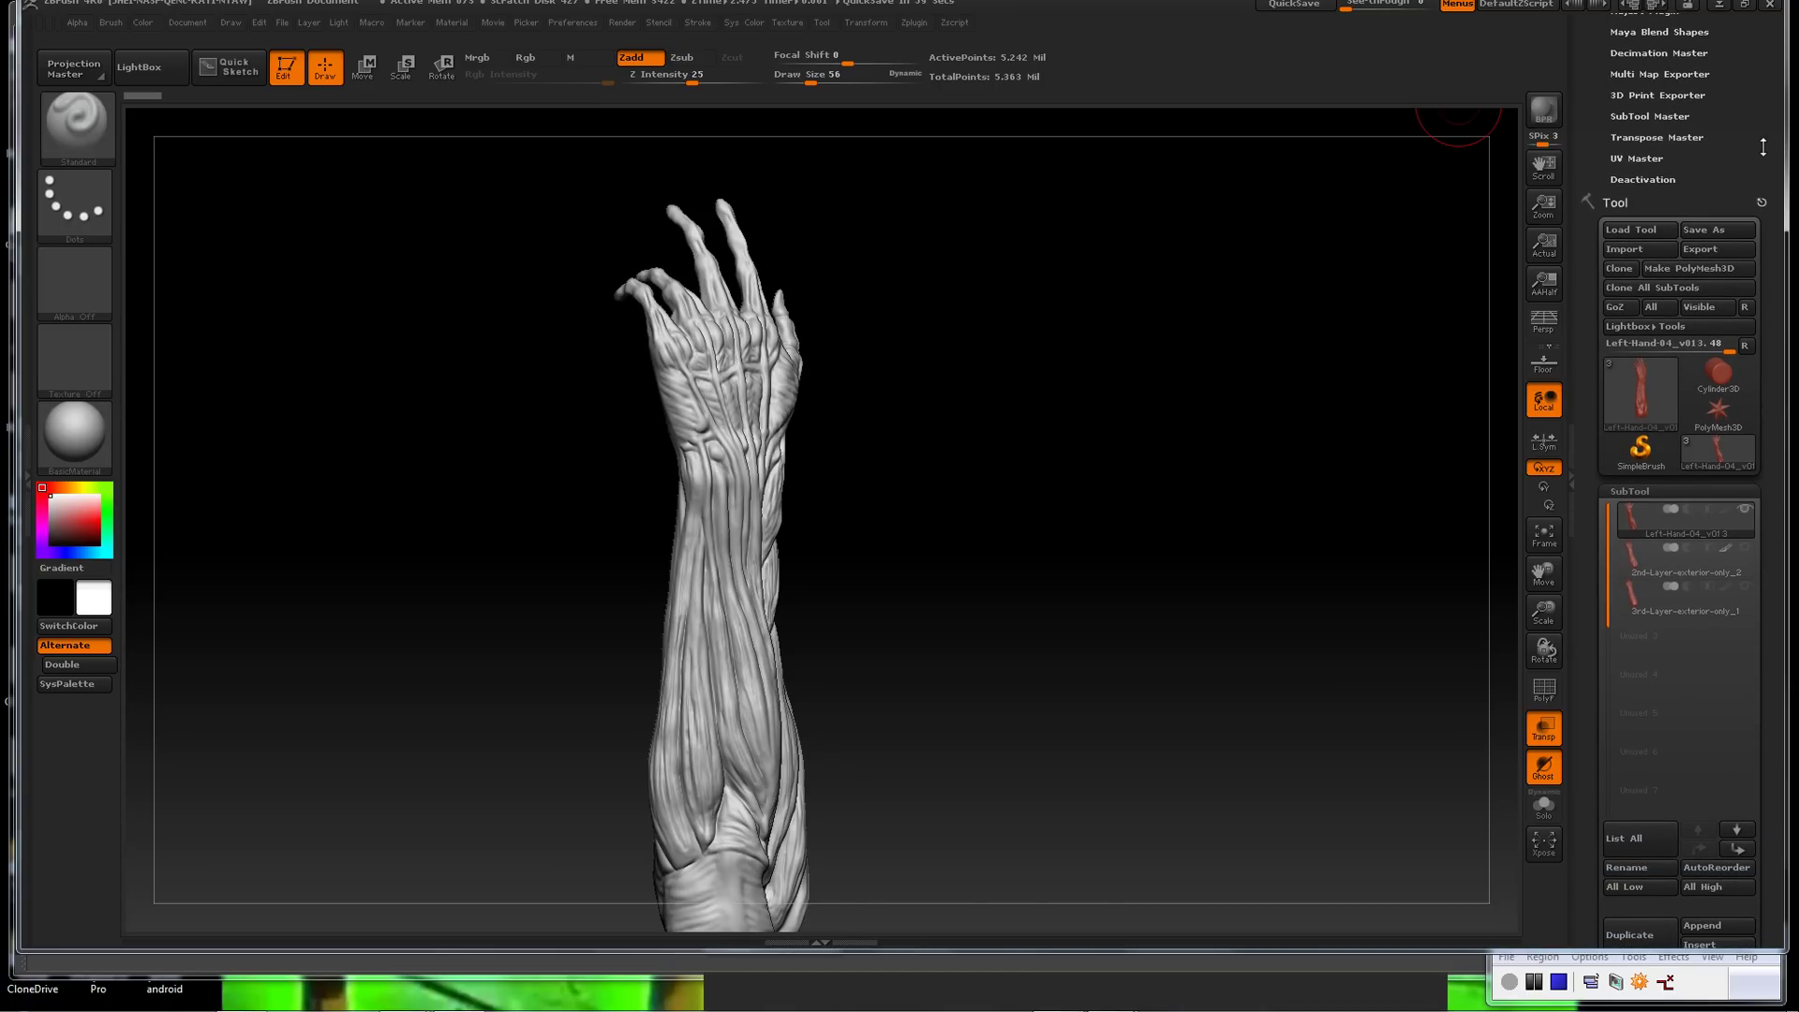
{"action": "left_click_drag", "start_coordinate": [1767, 256], "coordinate": [1767, 148]}
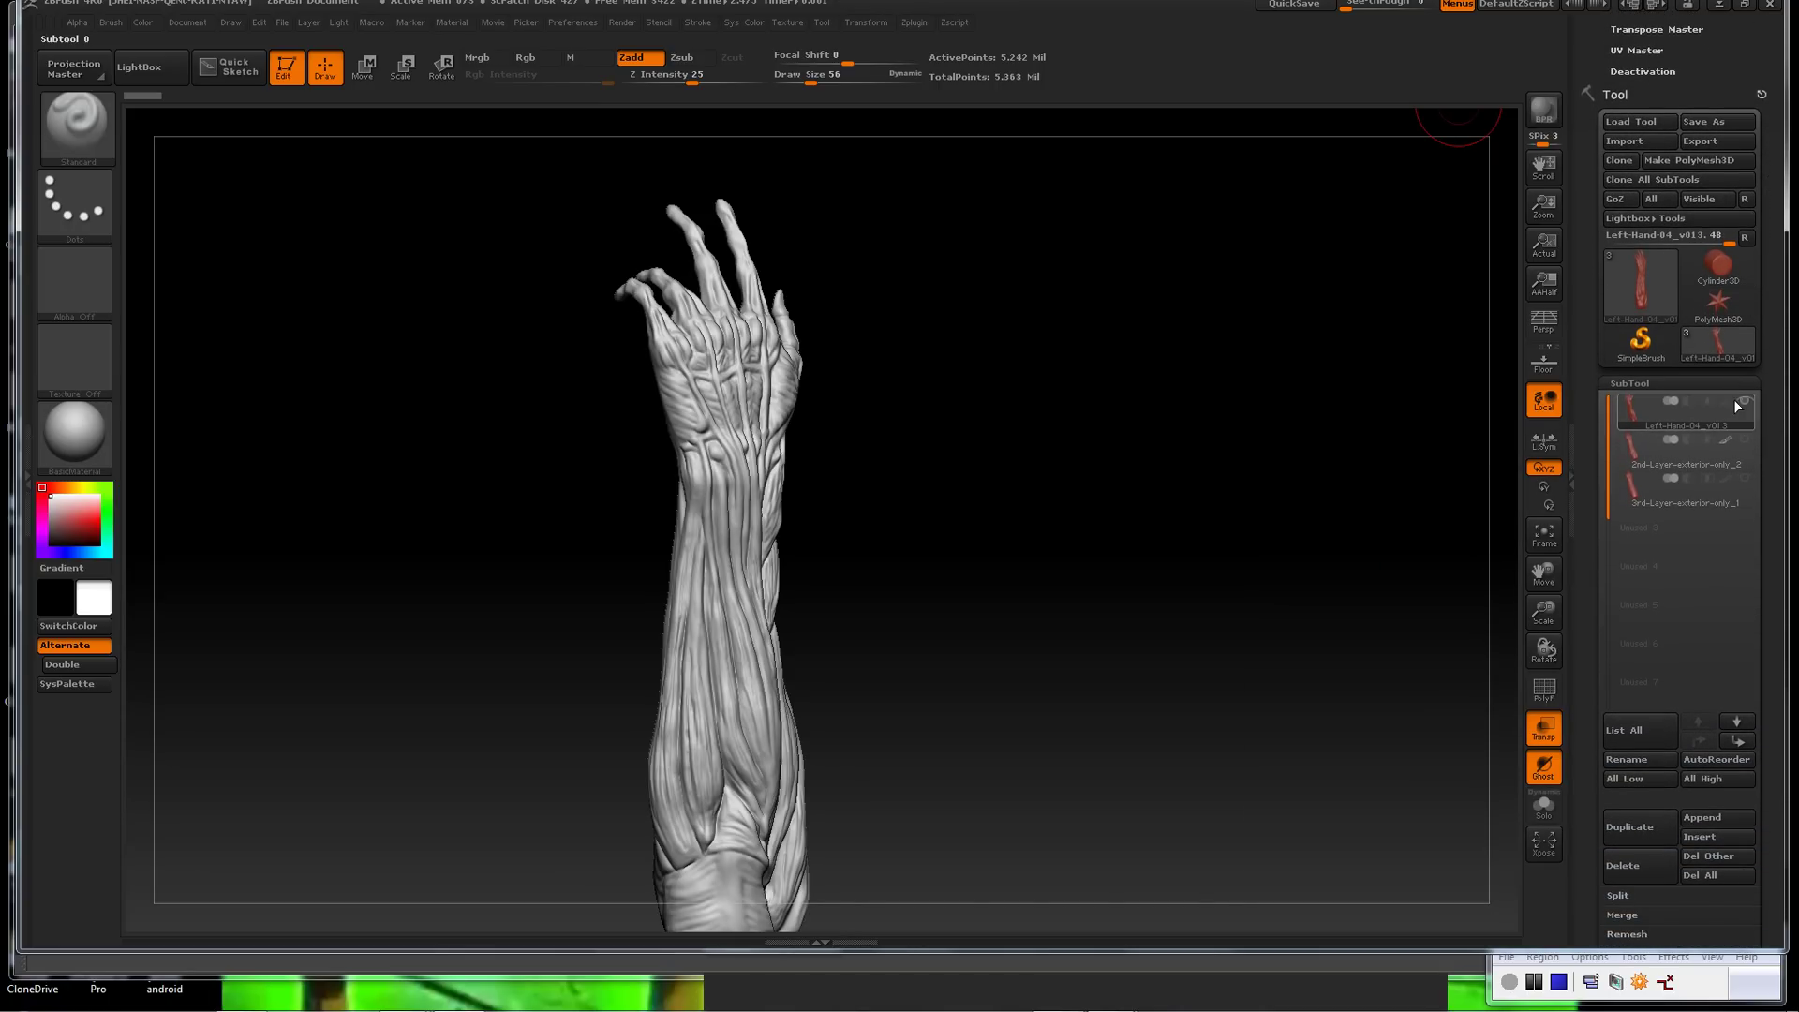
{"action": "left_click_drag", "start_coordinate": [1775, 147], "coordinate": [1776, 376]}
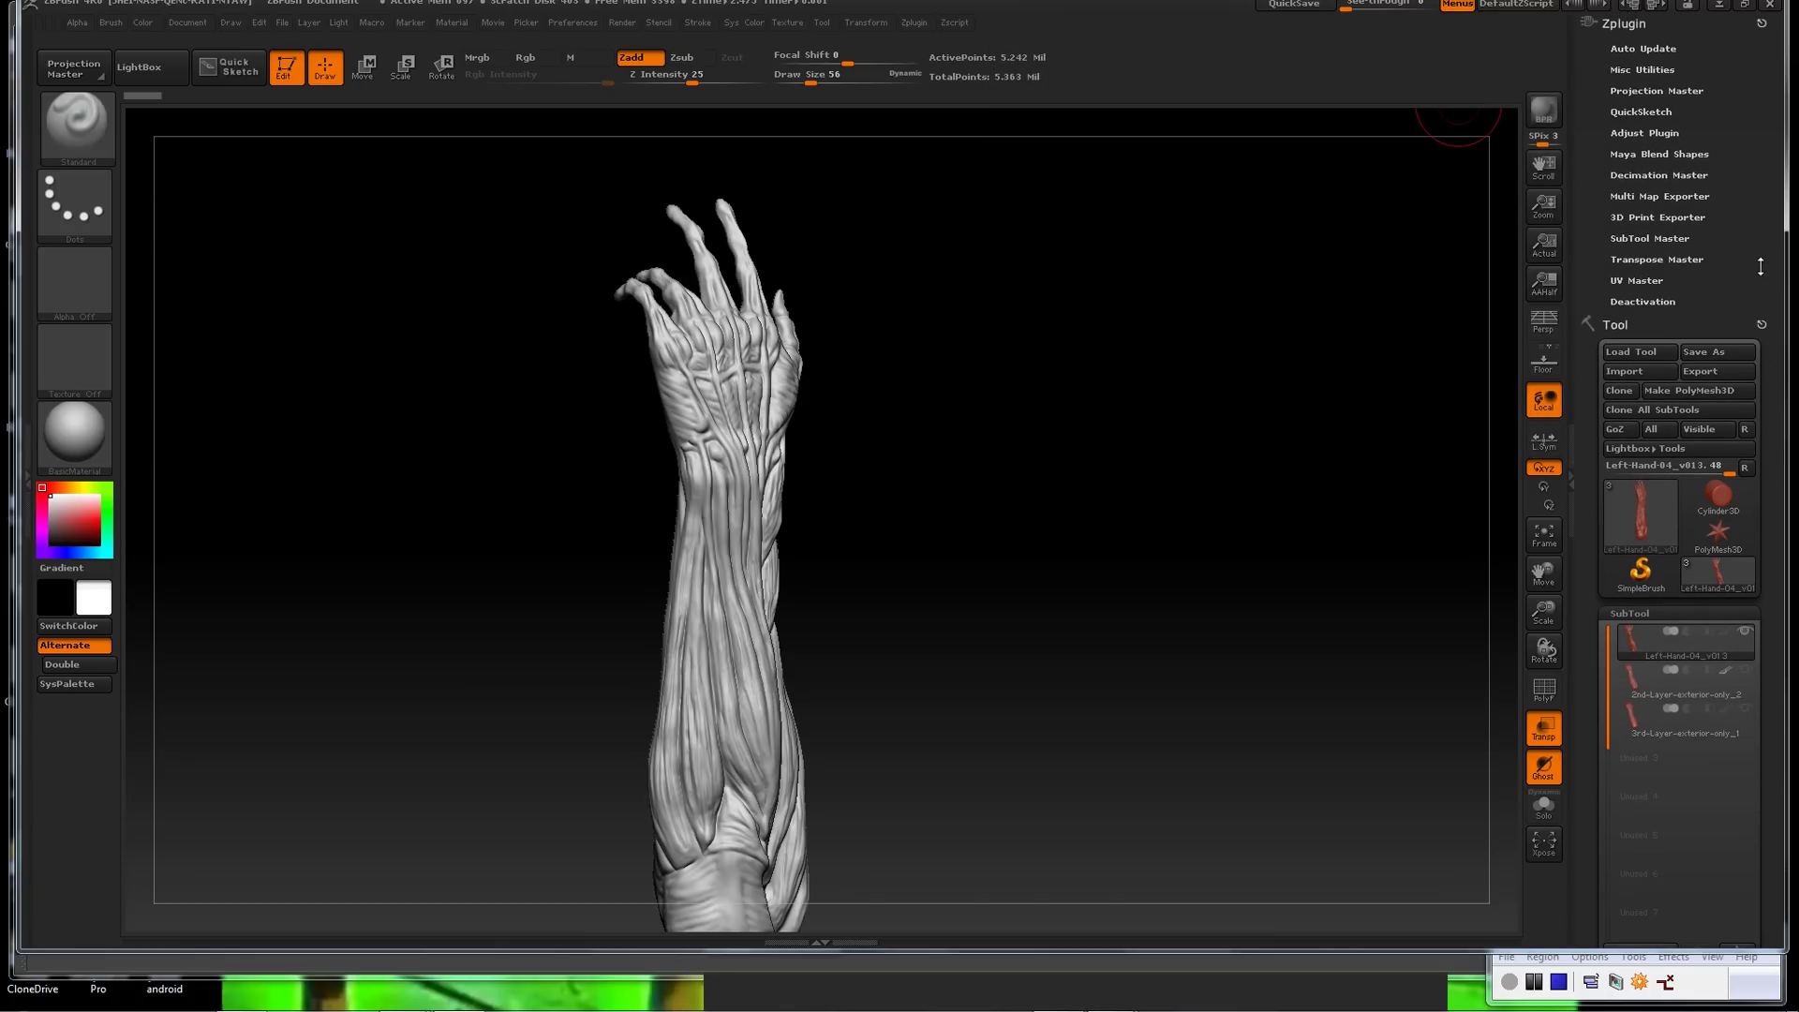
Expand UV Master's options and leave Polygroups off after briefly enabling it
{"action": "left_click", "coordinate": [1657, 279]}
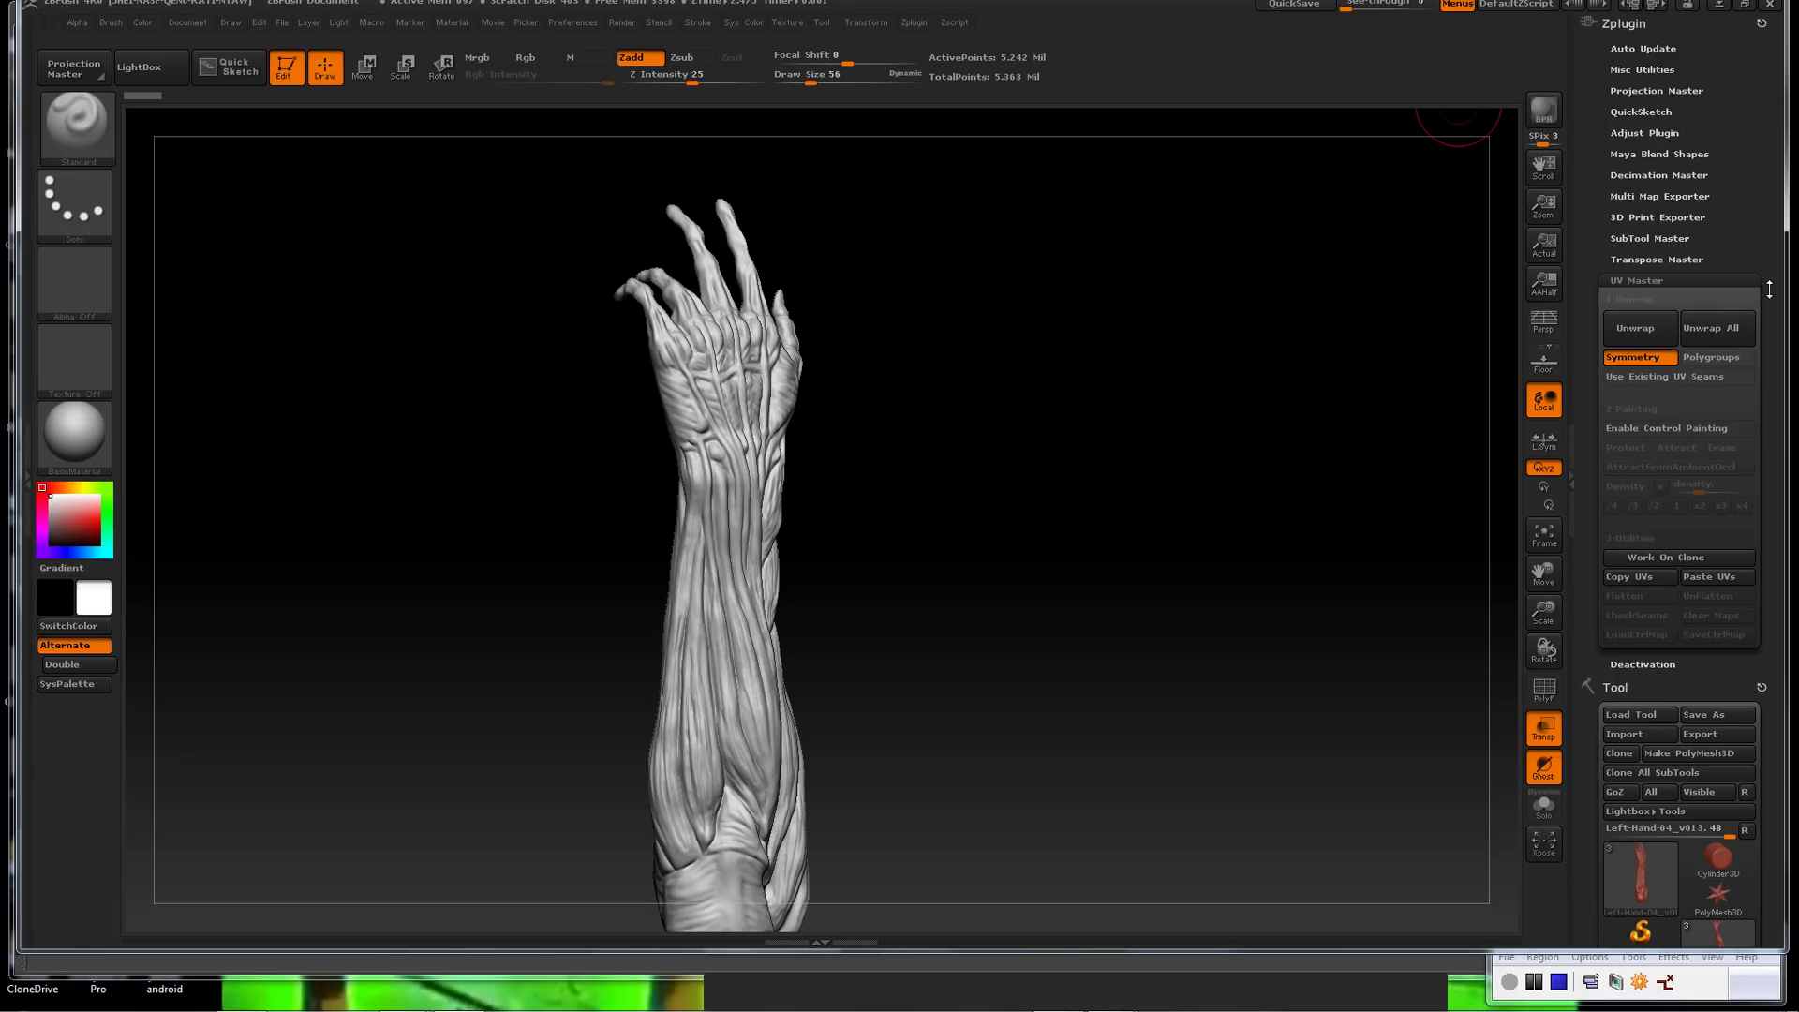
{"action": "left_click_drag", "start_coordinate": [1769, 288], "coordinate": [1768, 232]}
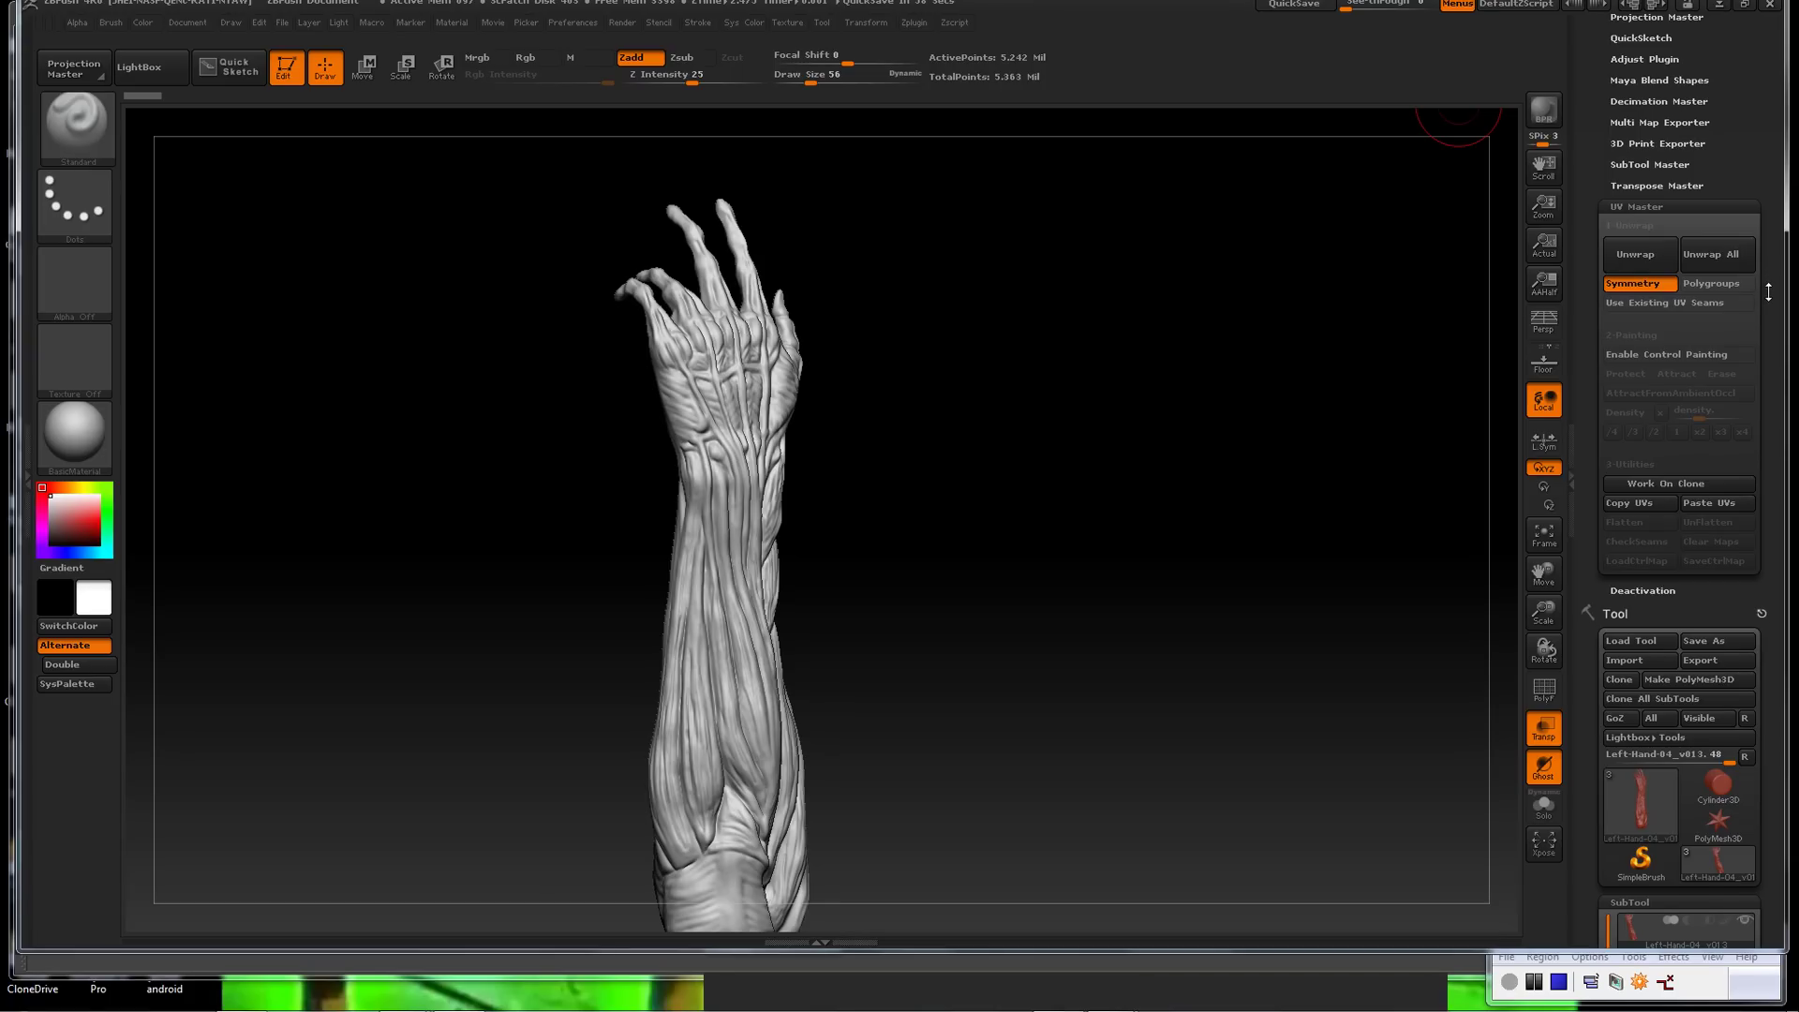
{"action": "left_click_drag", "start_coordinate": [1768, 268], "coordinate": [1768, 241]}
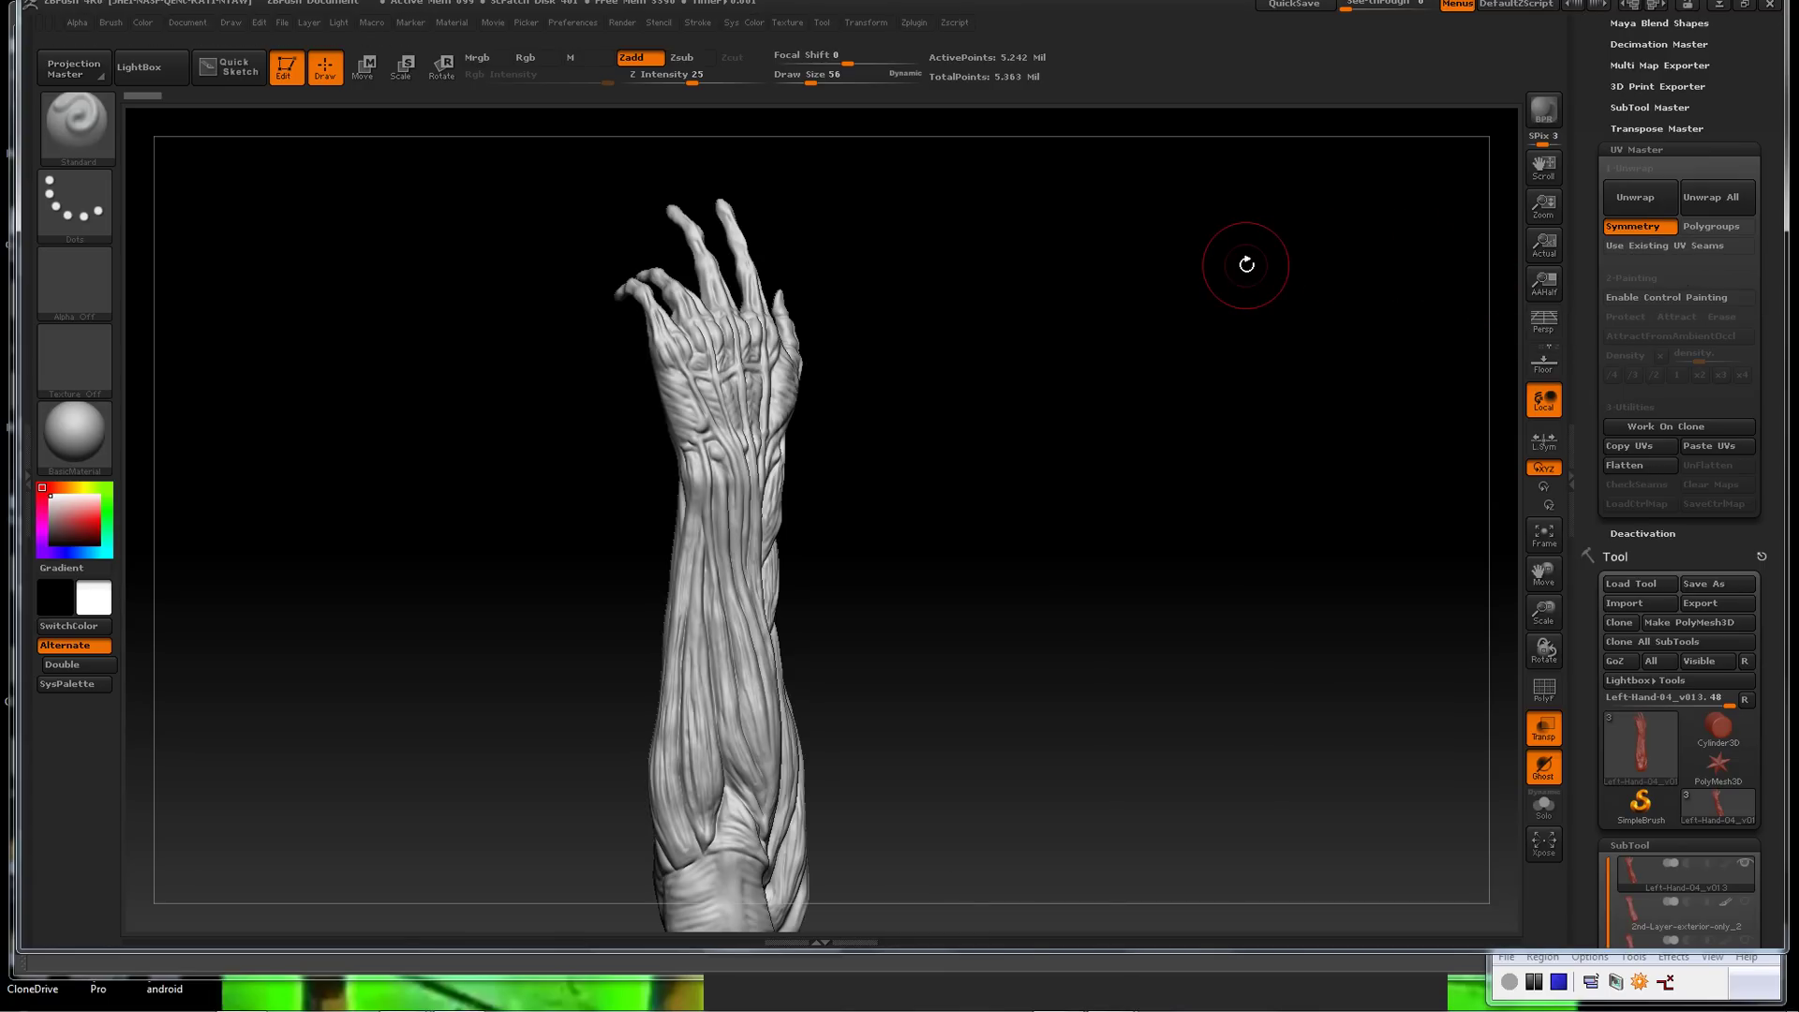
{"action": "left_click_drag", "start_coordinate": [1774, 310], "coordinate": [1772, 307]}
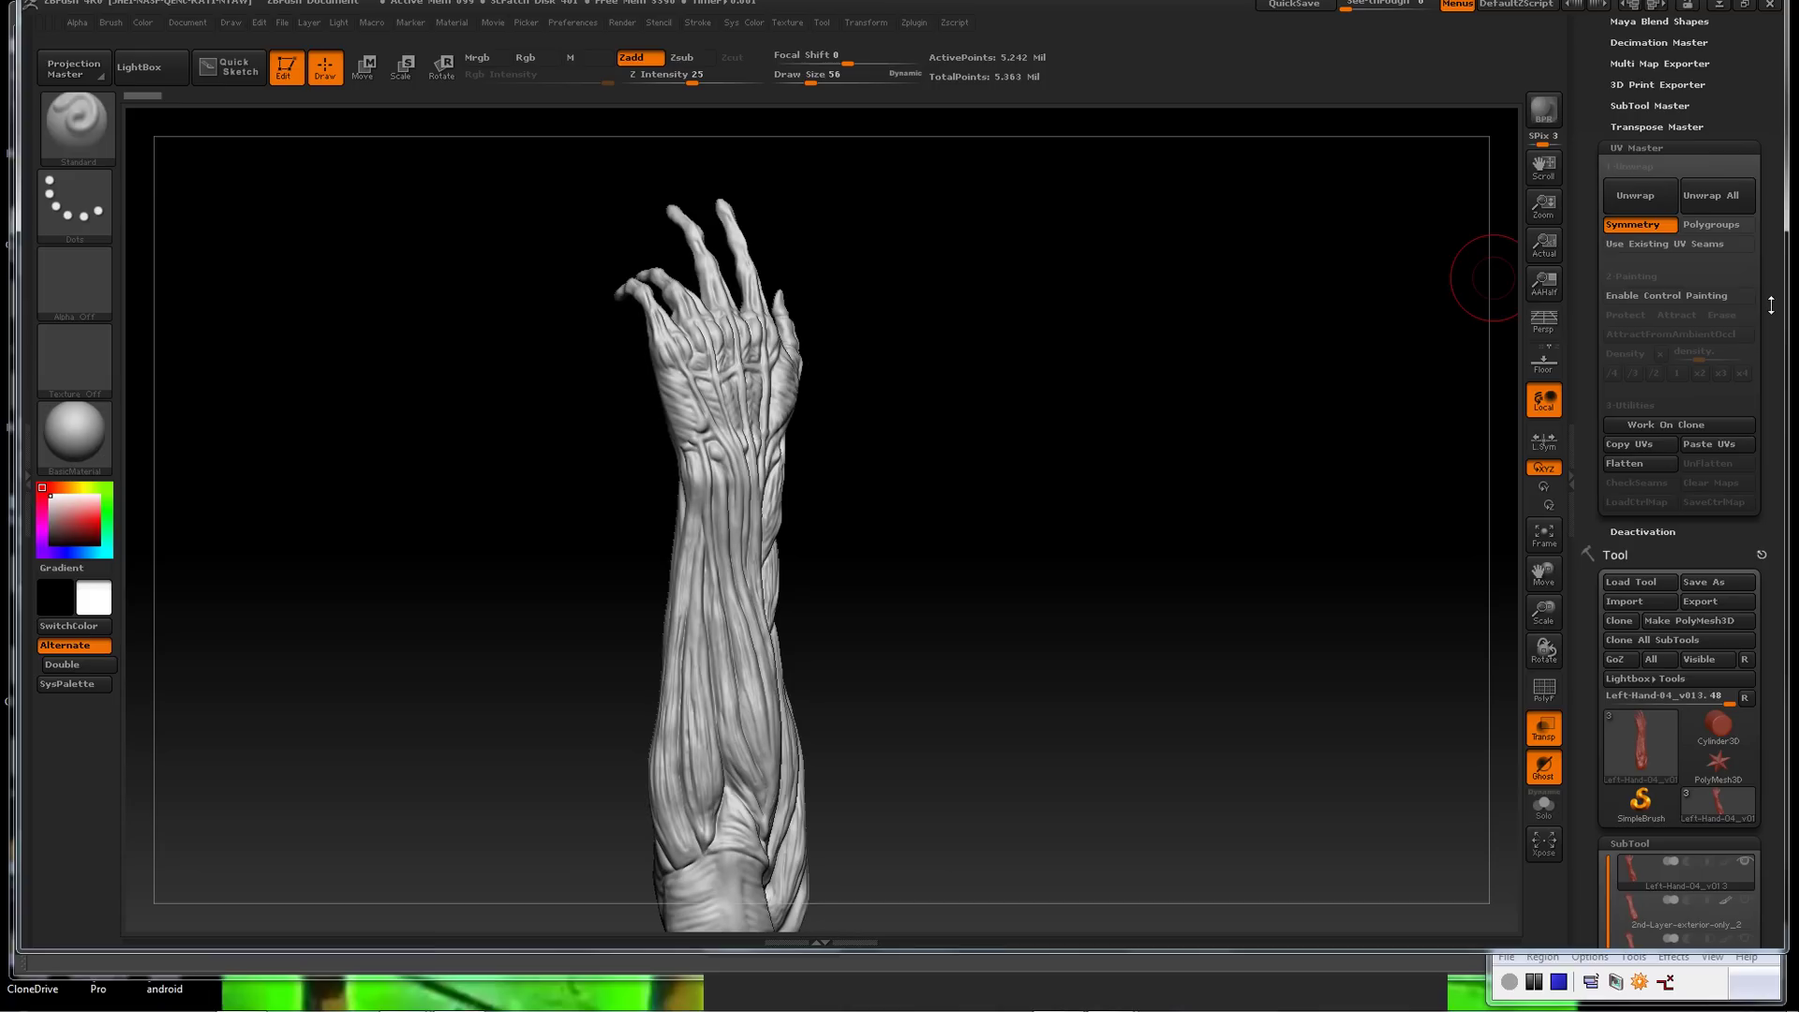
{"action": "left_click", "coordinate": [1719, 226]}
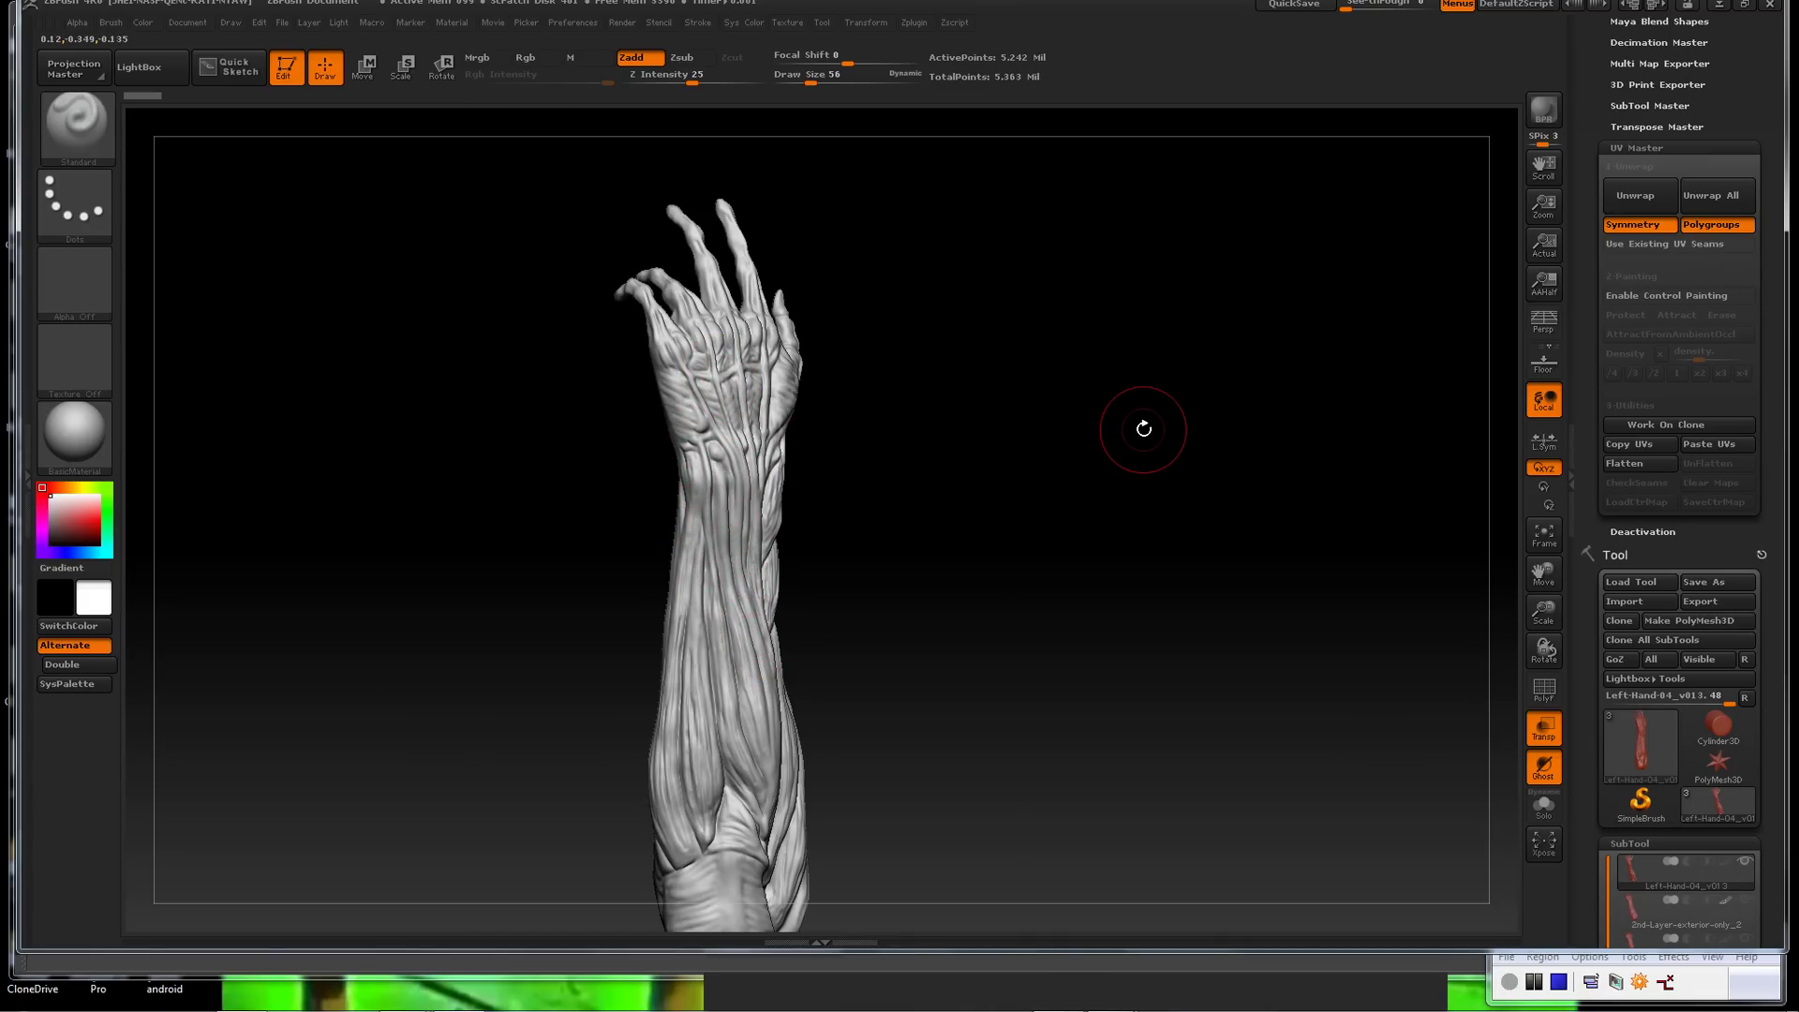
{"action": "left_click", "coordinate": [1712, 225]}
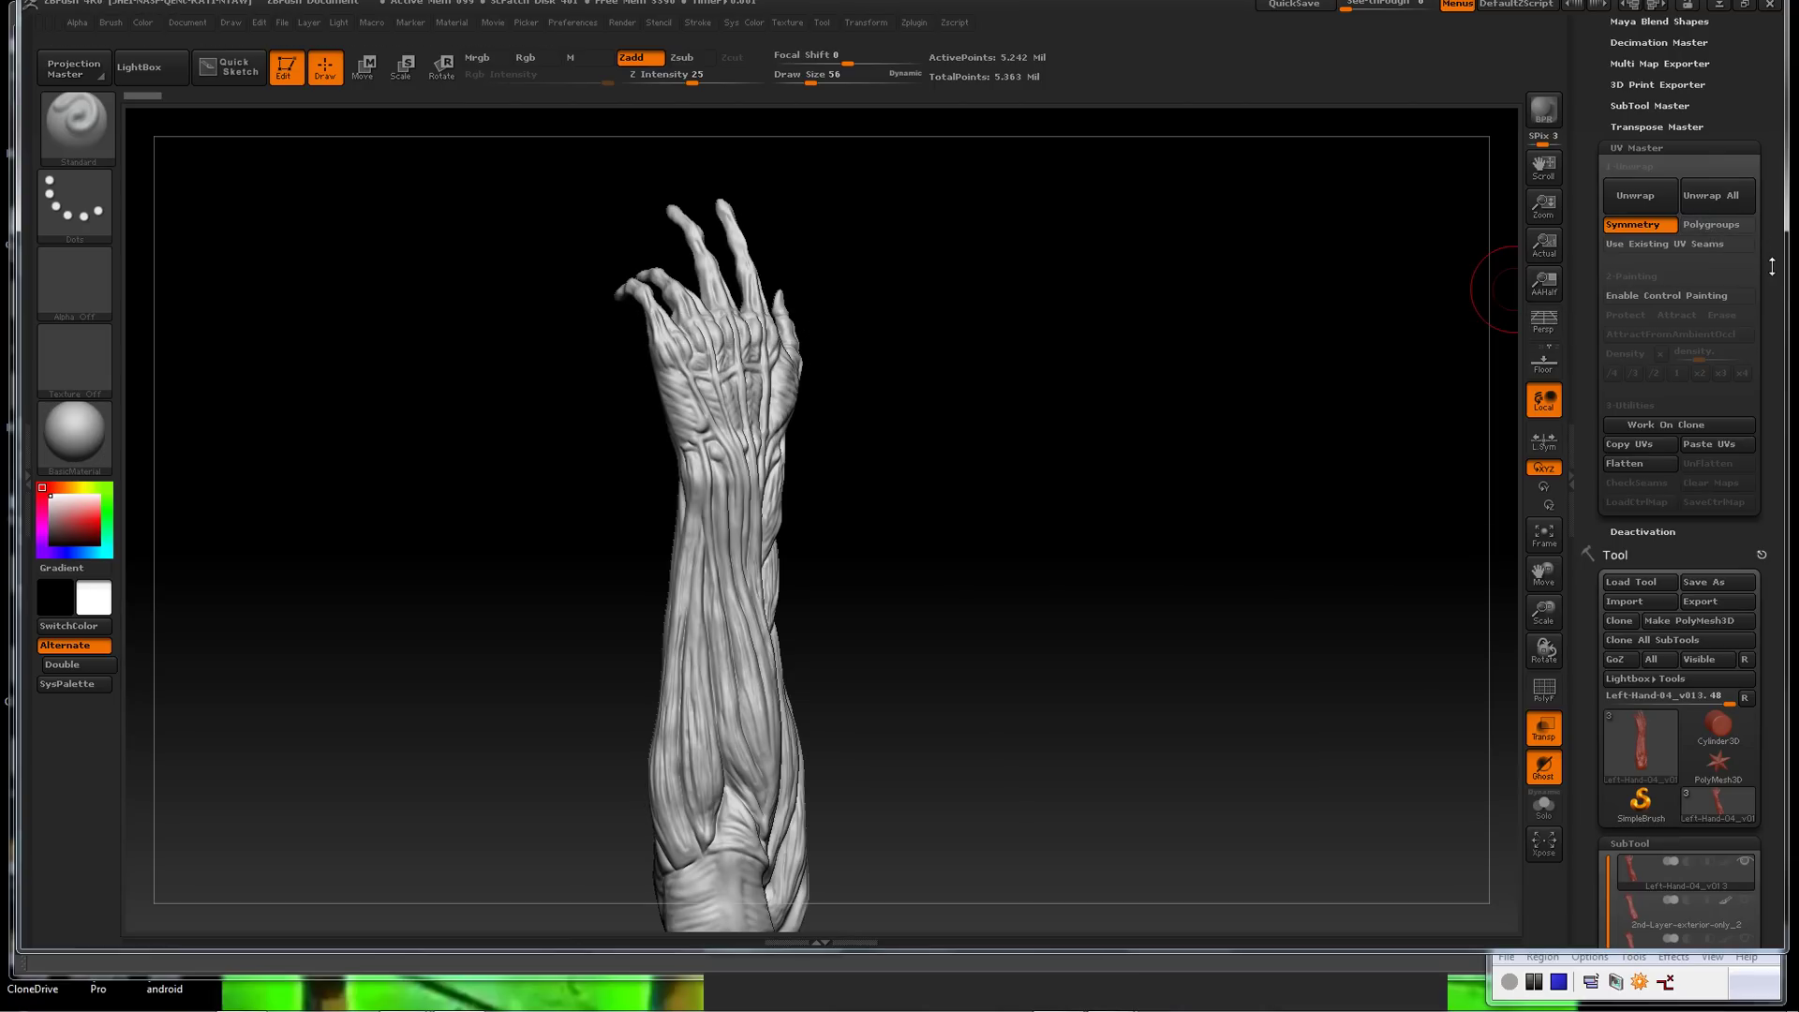
{"action": "left_click_drag", "start_coordinate": [1767, 263], "coordinate": [1766, 226]}
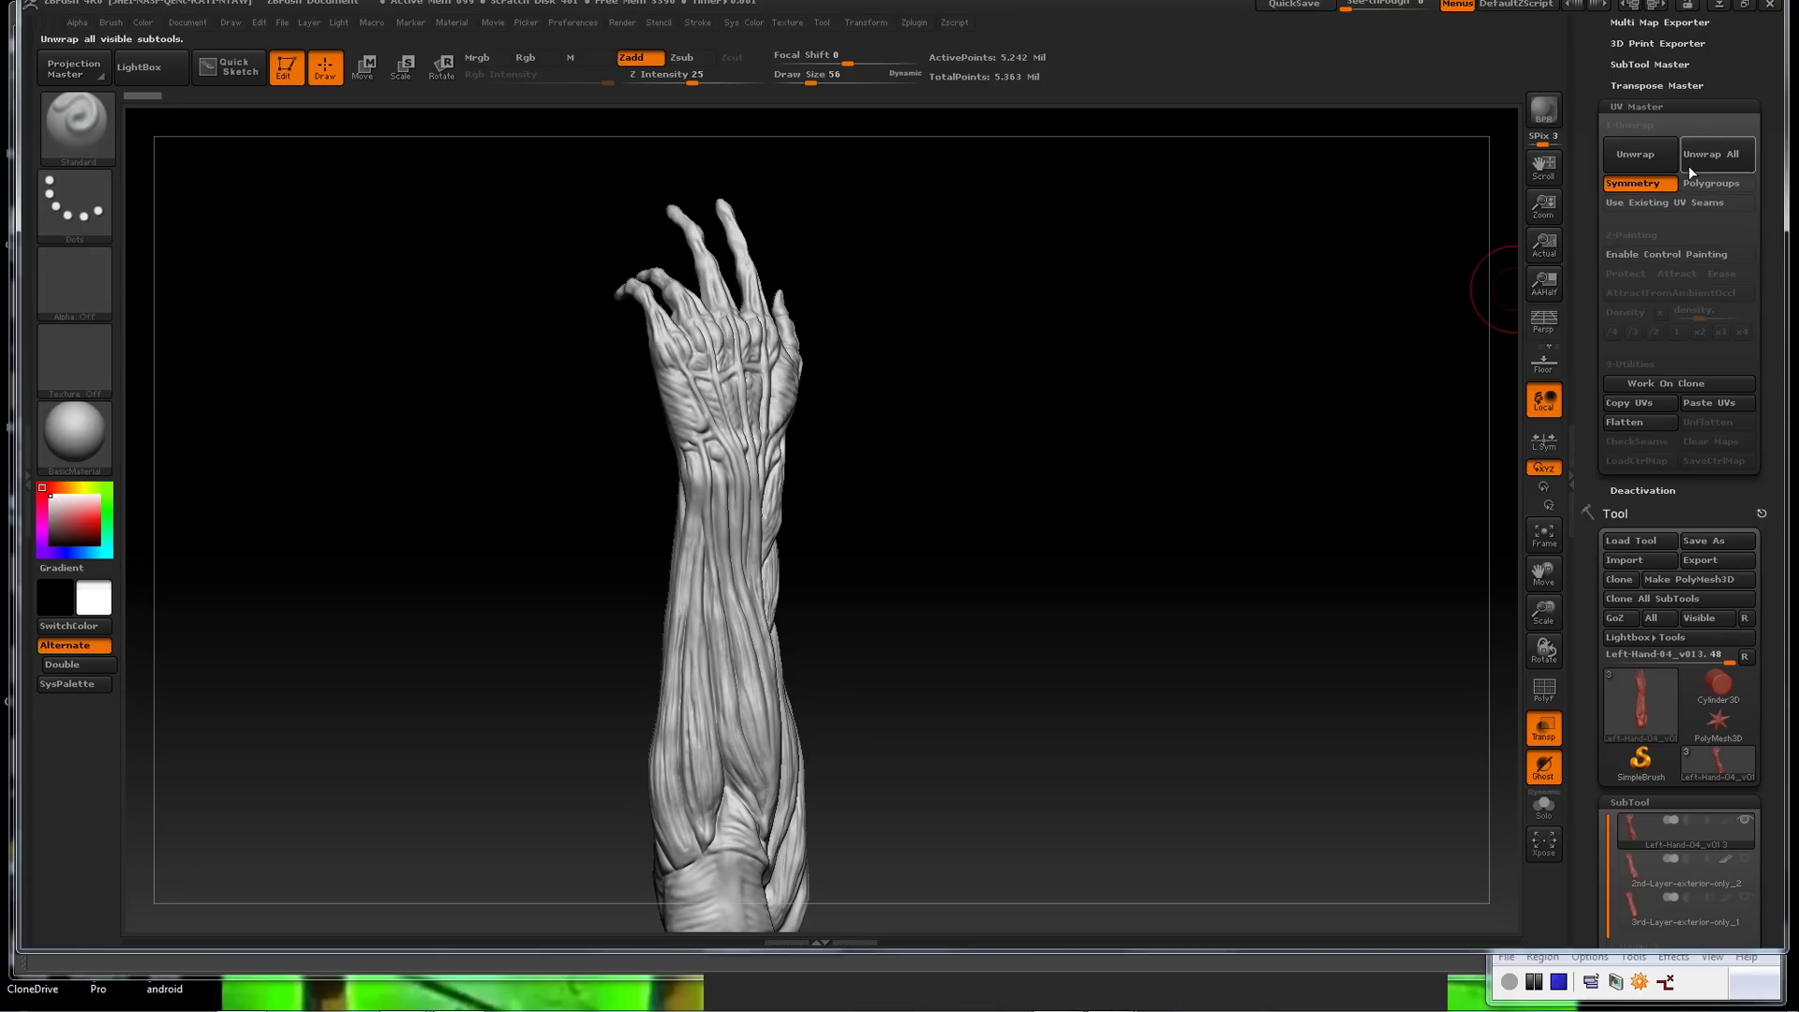
{"action": "left_click_drag", "start_coordinate": [1769, 325], "coordinate": [1769, 292]}
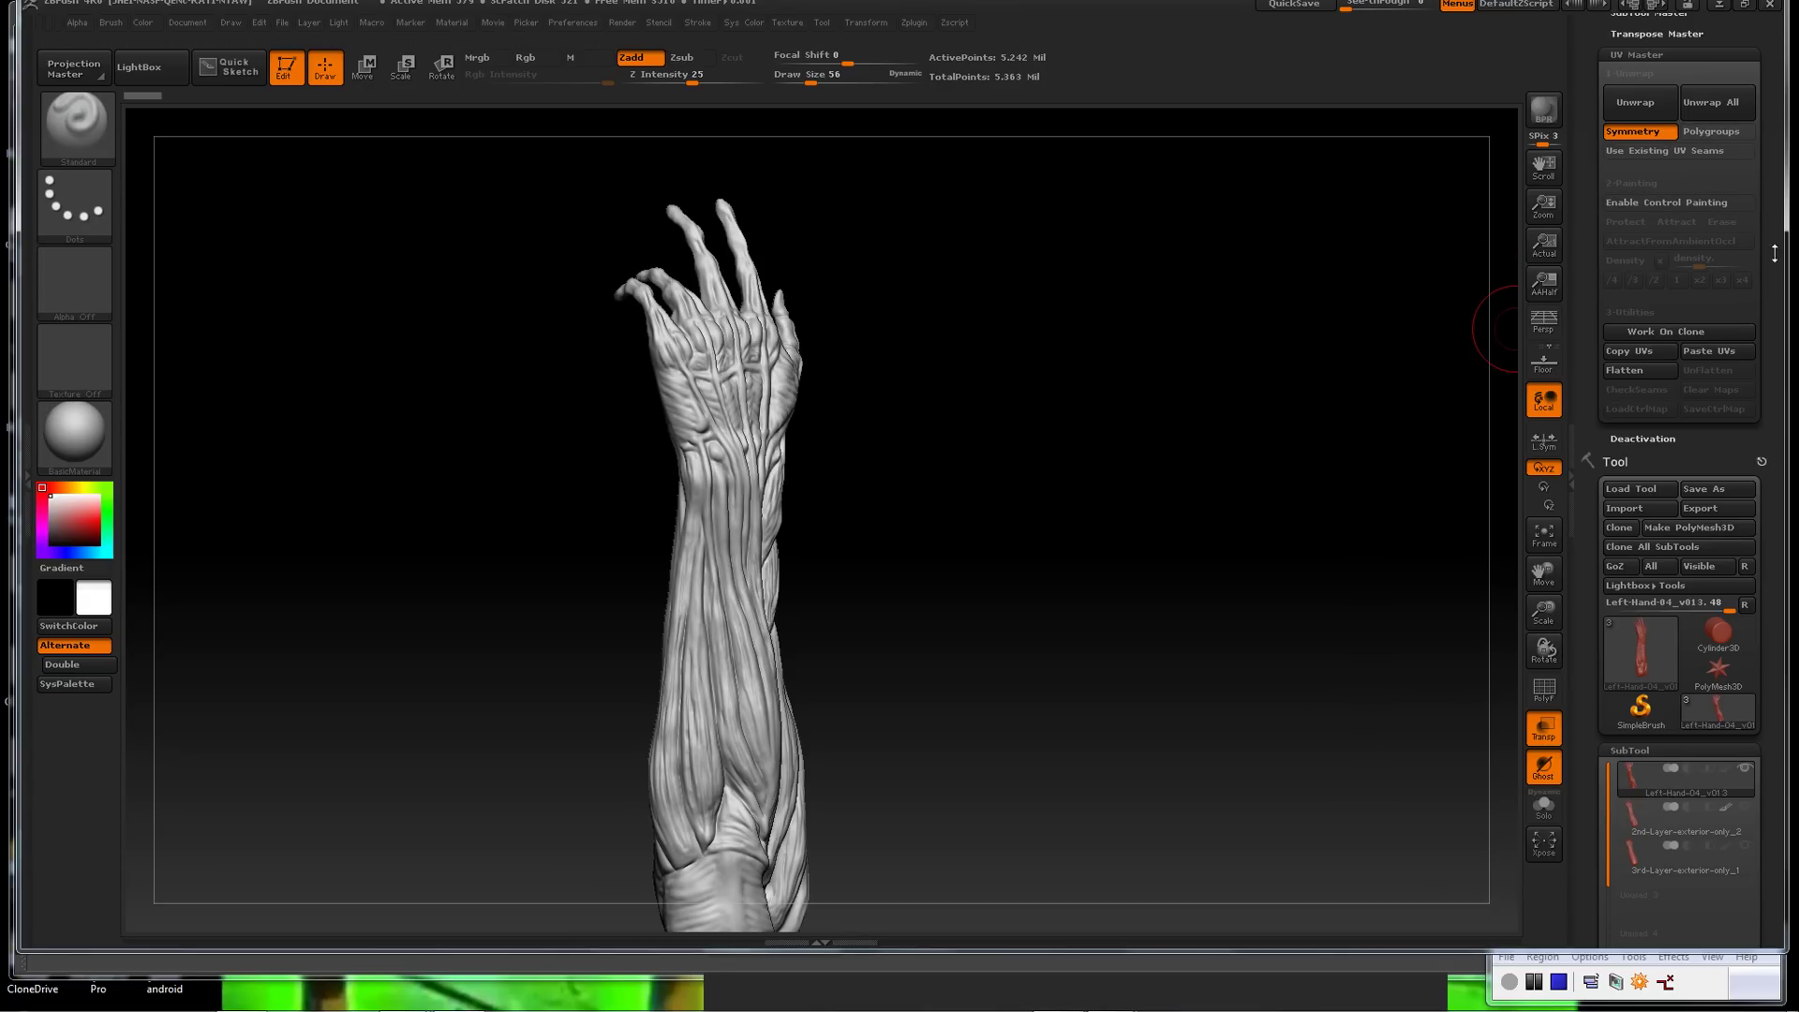
Create a working clone of the forearm with UV Master's Work On Clone
{"action": "scroll", "coordinate": [1770, 318], "scroll_direction": "down", "scroll_amount": 1}
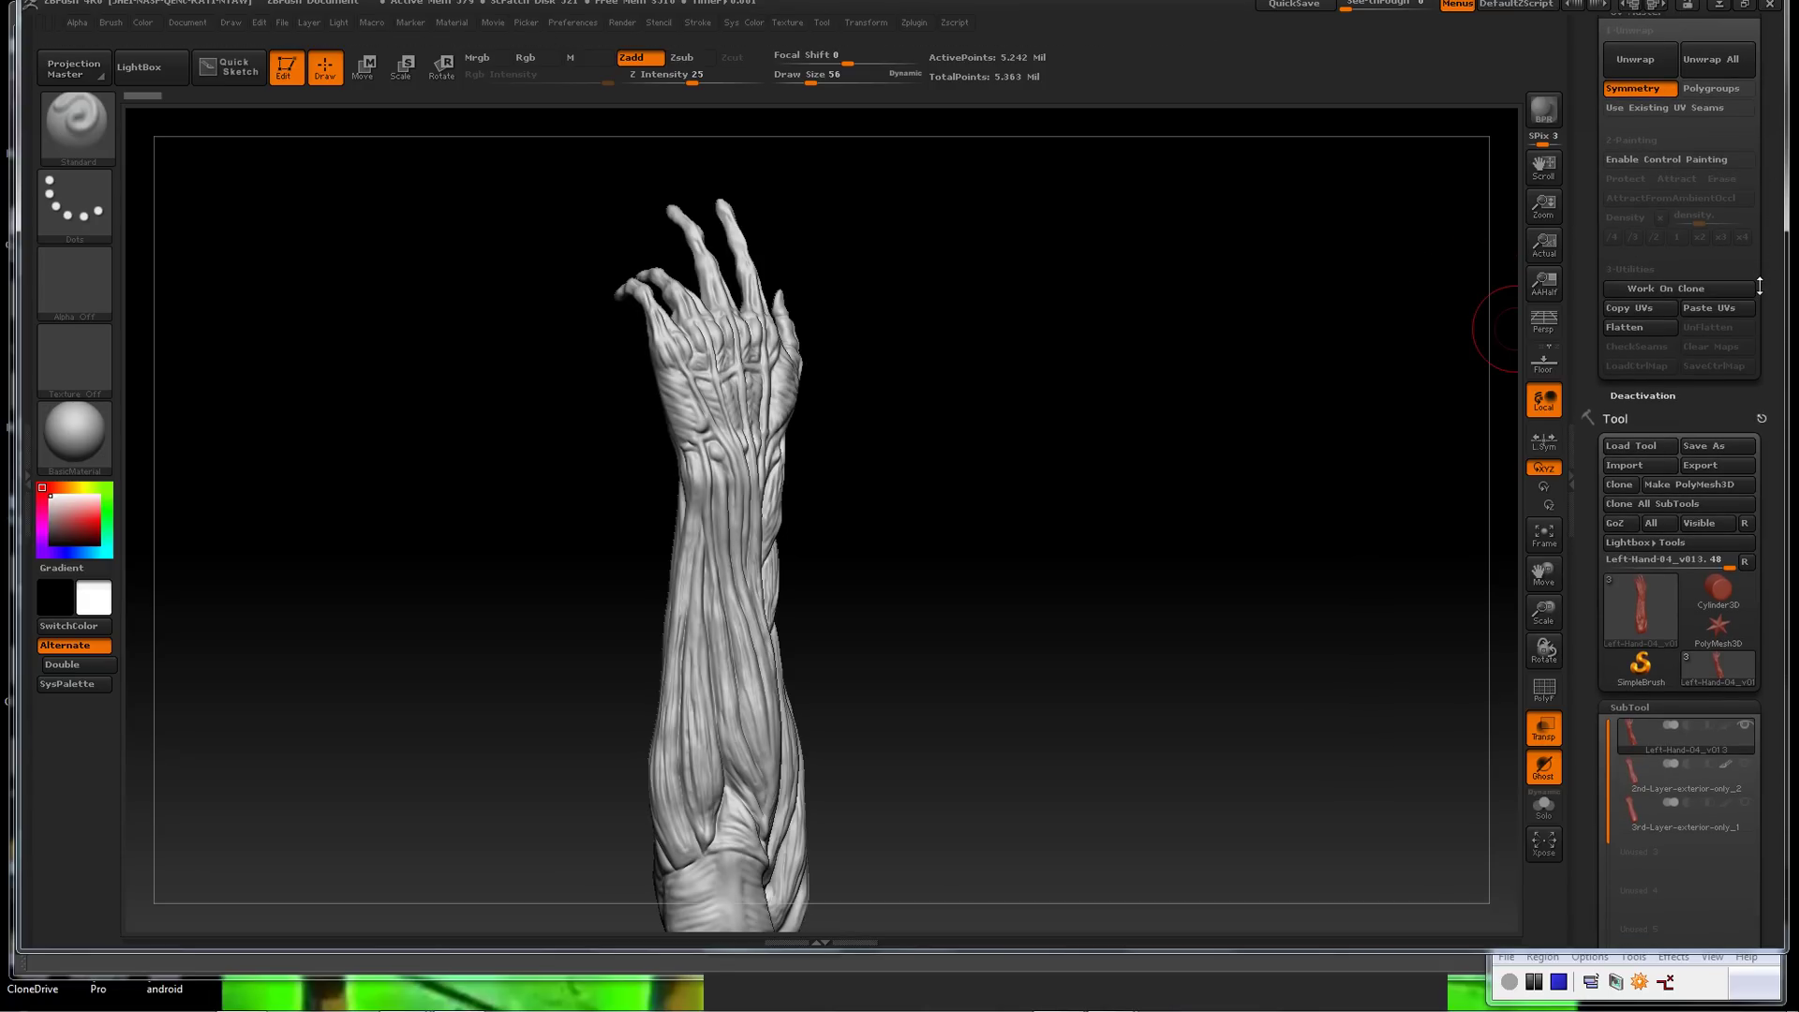
{"action": "left_click", "coordinate": [1667, 290]}
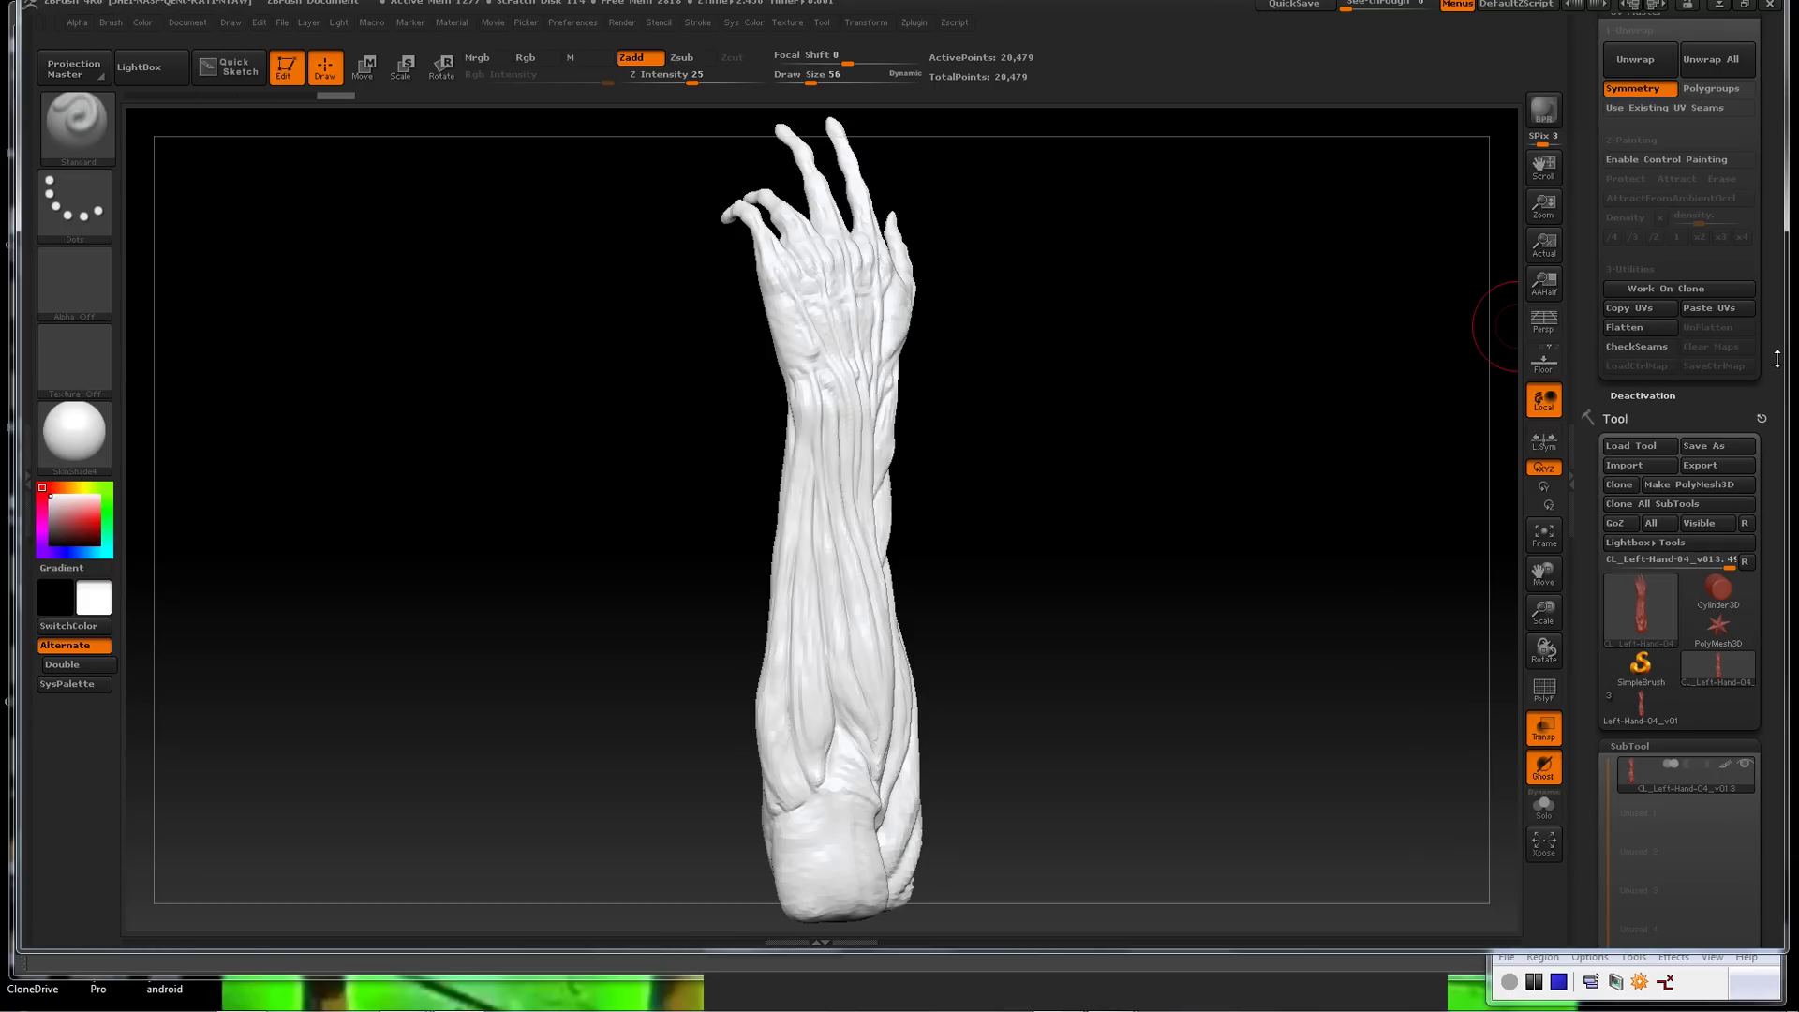
{"action": "left_click_drag", "start_coordinate": [1777, 359], "coordinate": [1774, 343]}
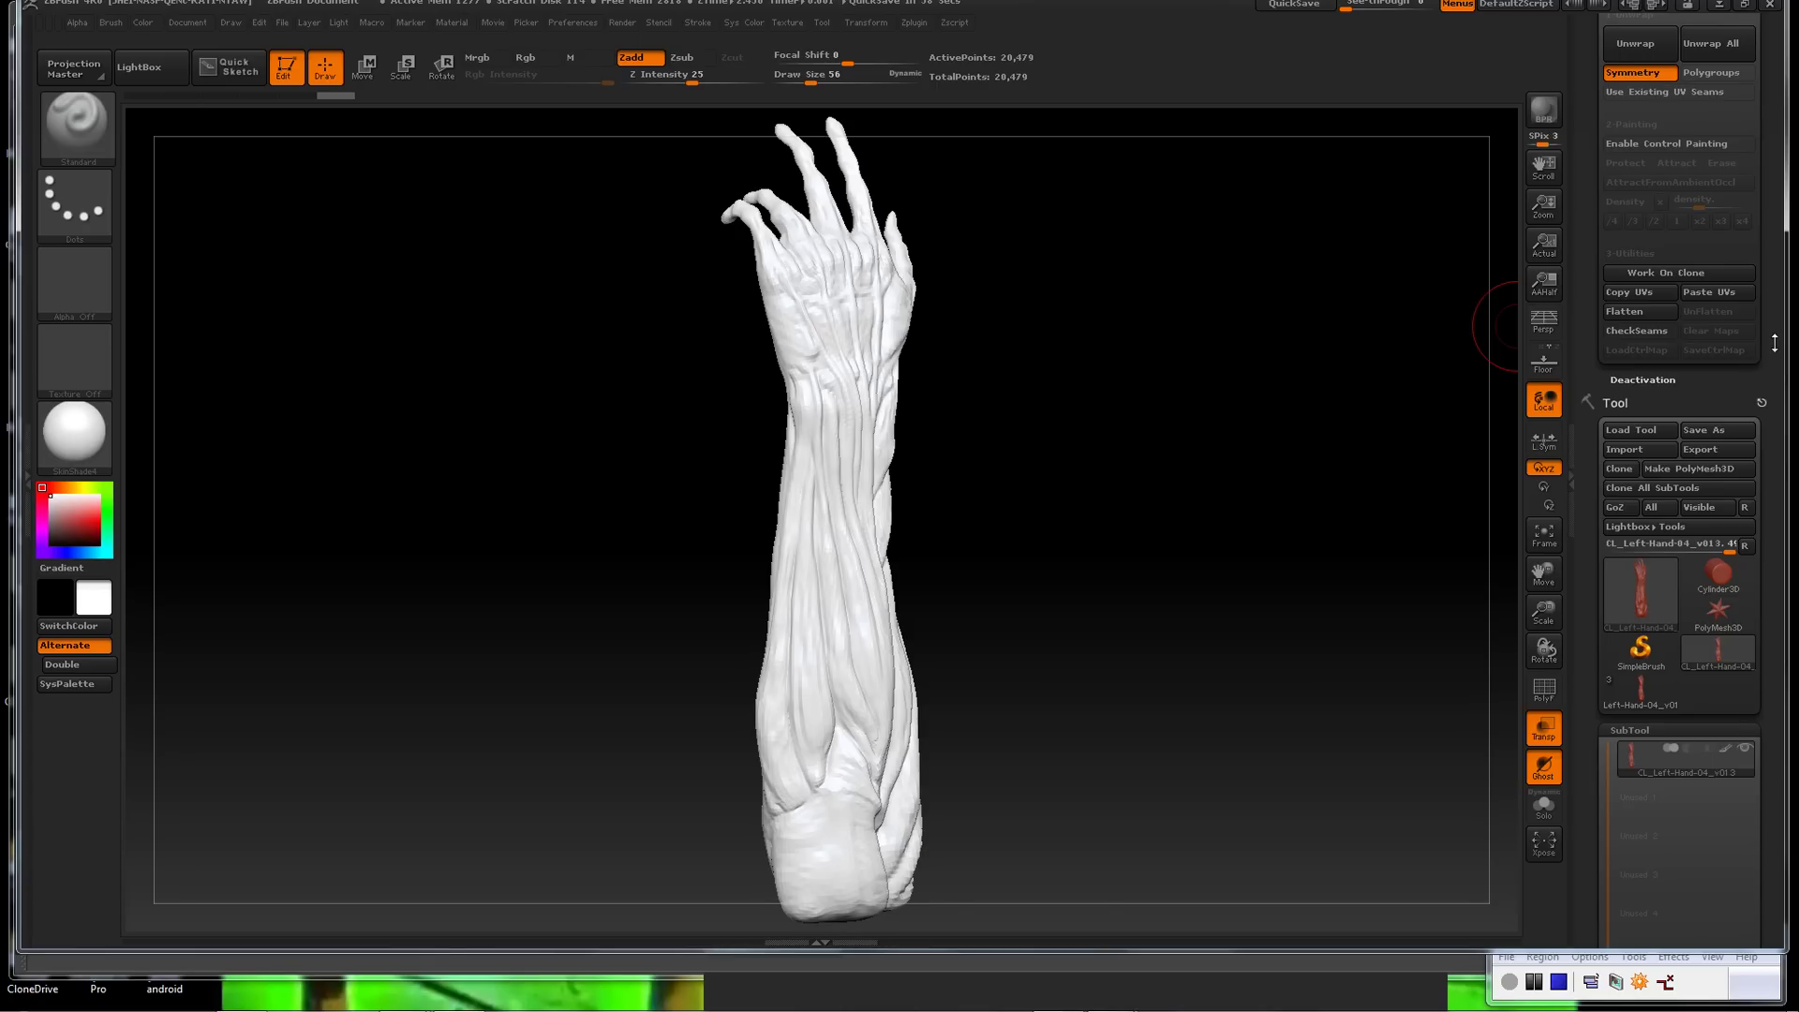
{"action": "left_click_drag", "start_coordinate": [1774, 343], "coordinate": [1769, 335]}
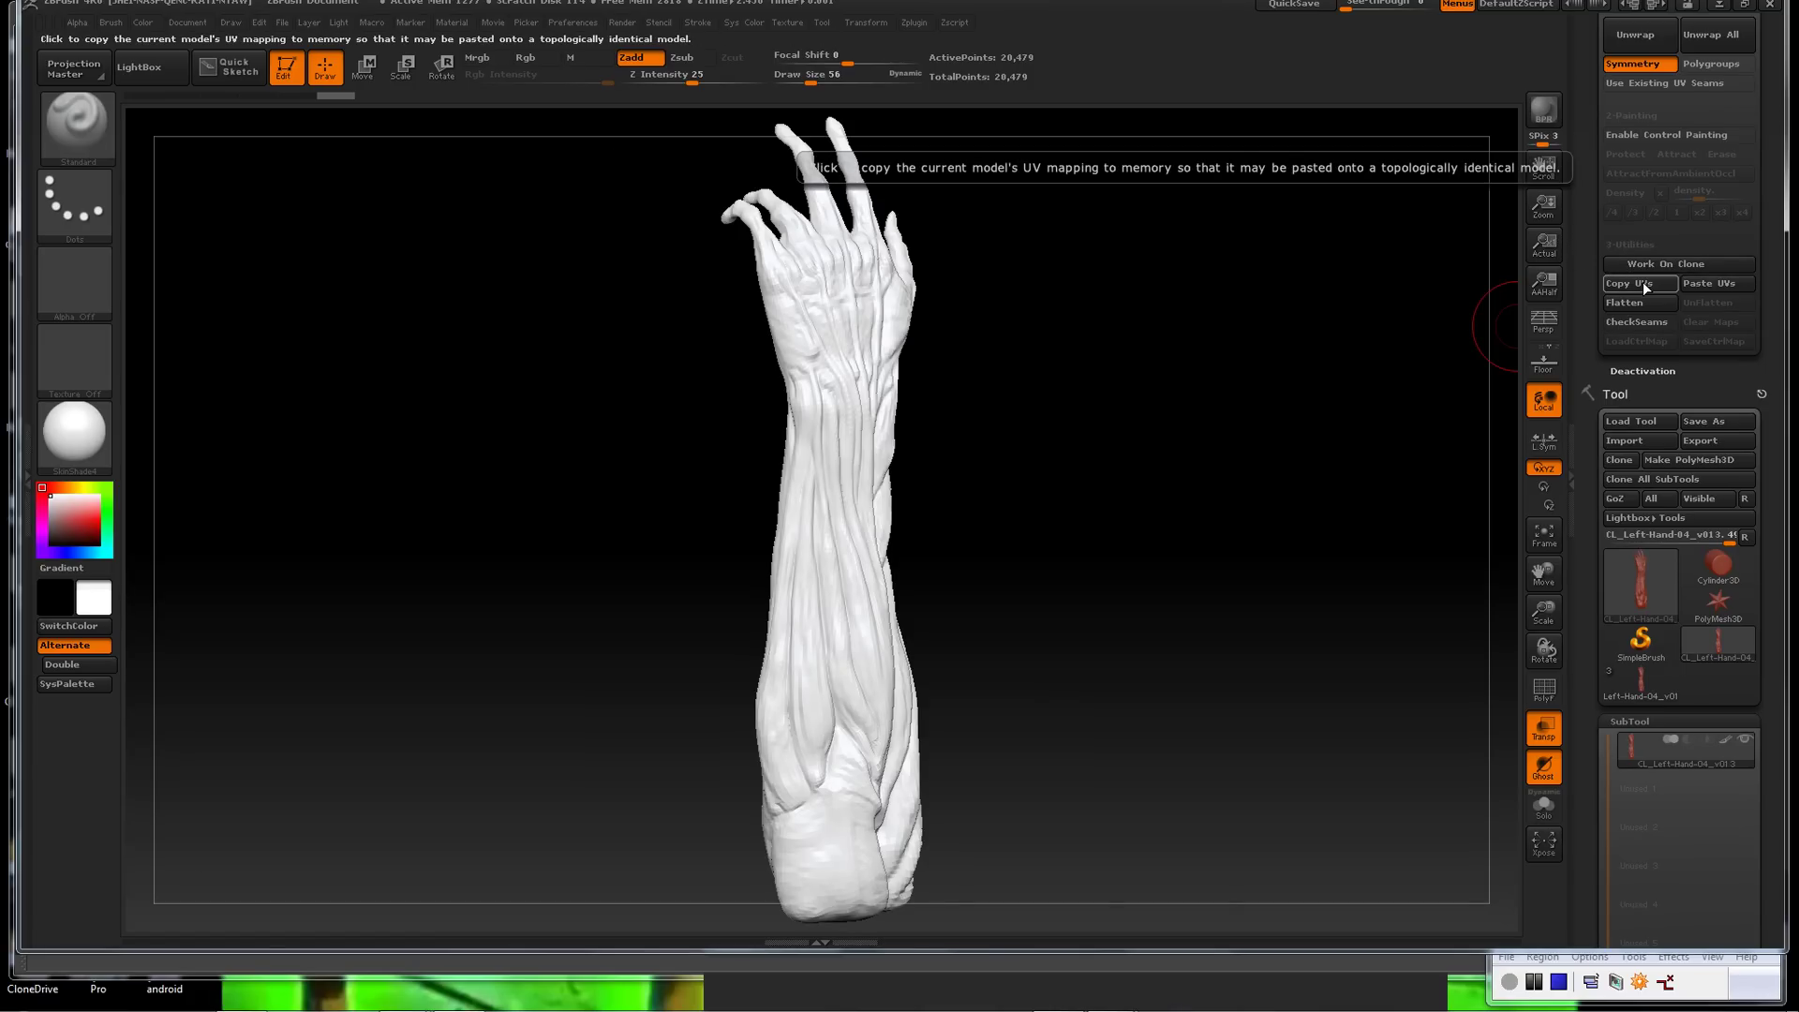
{"action": "scroll", "coordinate": [1678, 187], "scroll_direction": "up", "scroll_amount": 3}
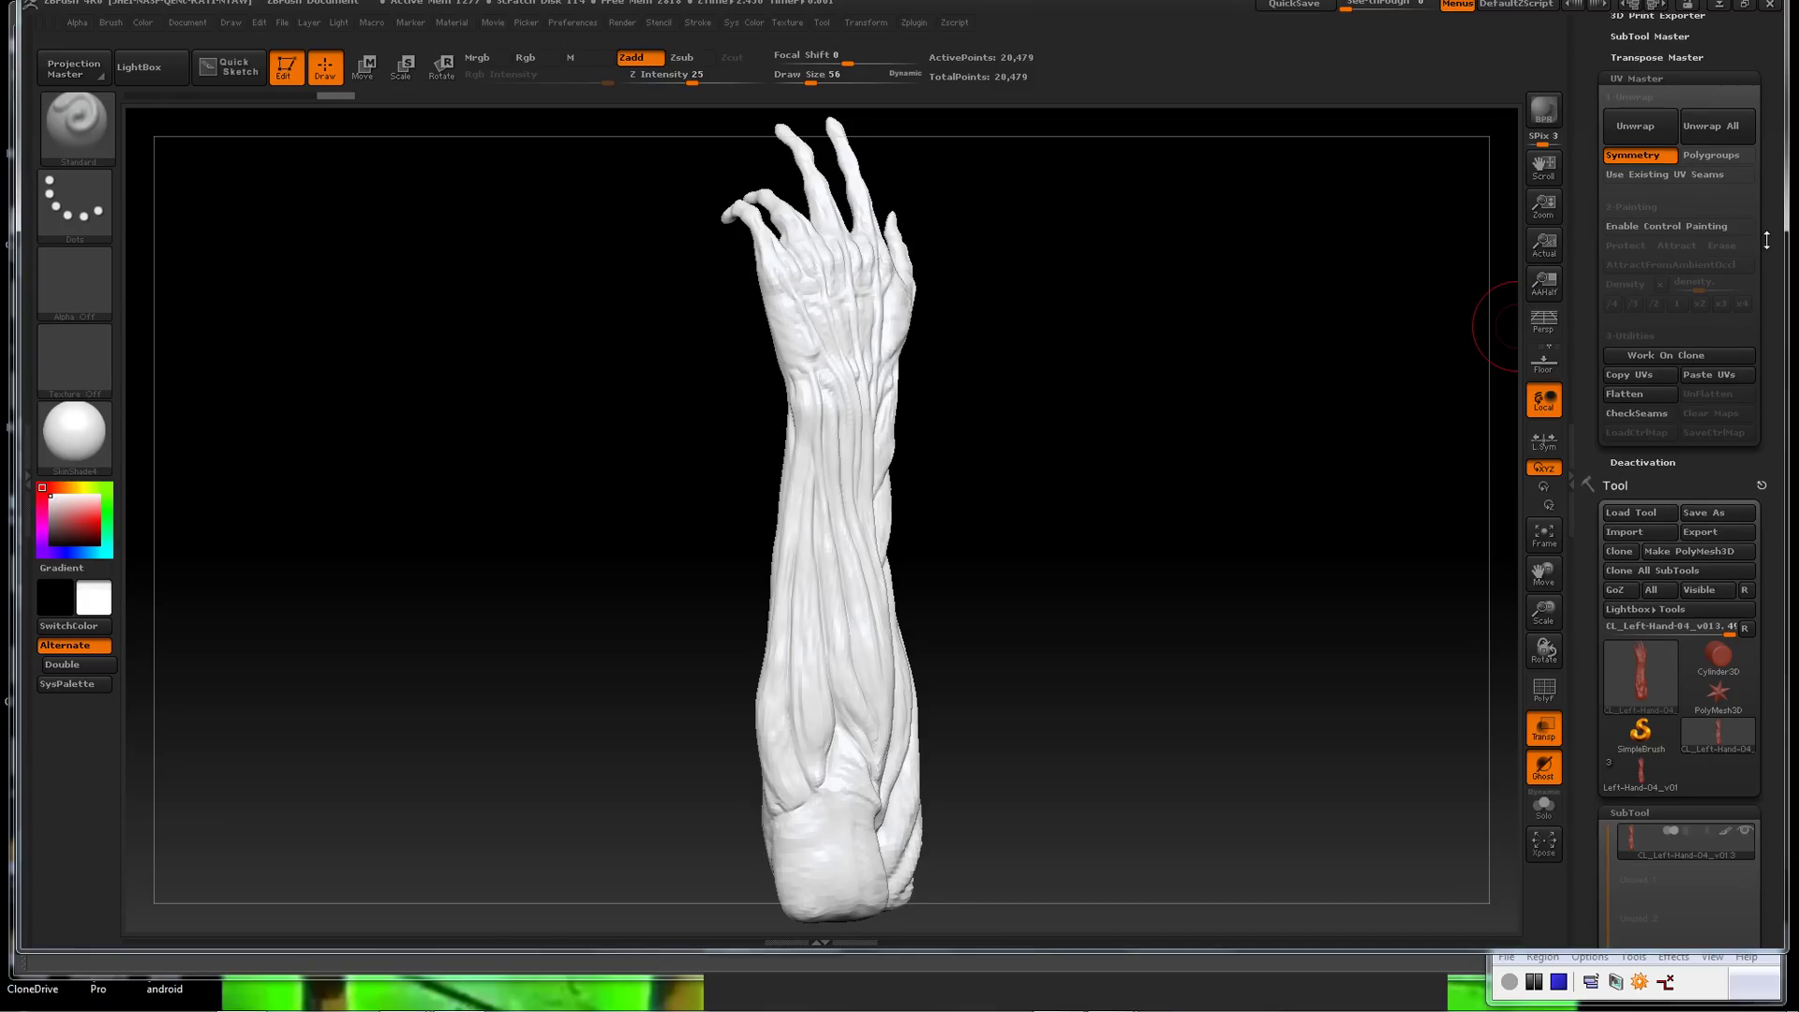
{"action": "scroll", "coordinate": [1678, 599], "scroll_direction": "down", "scroll_amount": 1}
Flatten the clone to preview its UV layout, then UnFlatten back to 3D
{"action": "left_click", "coordinate": [1657, 365]}
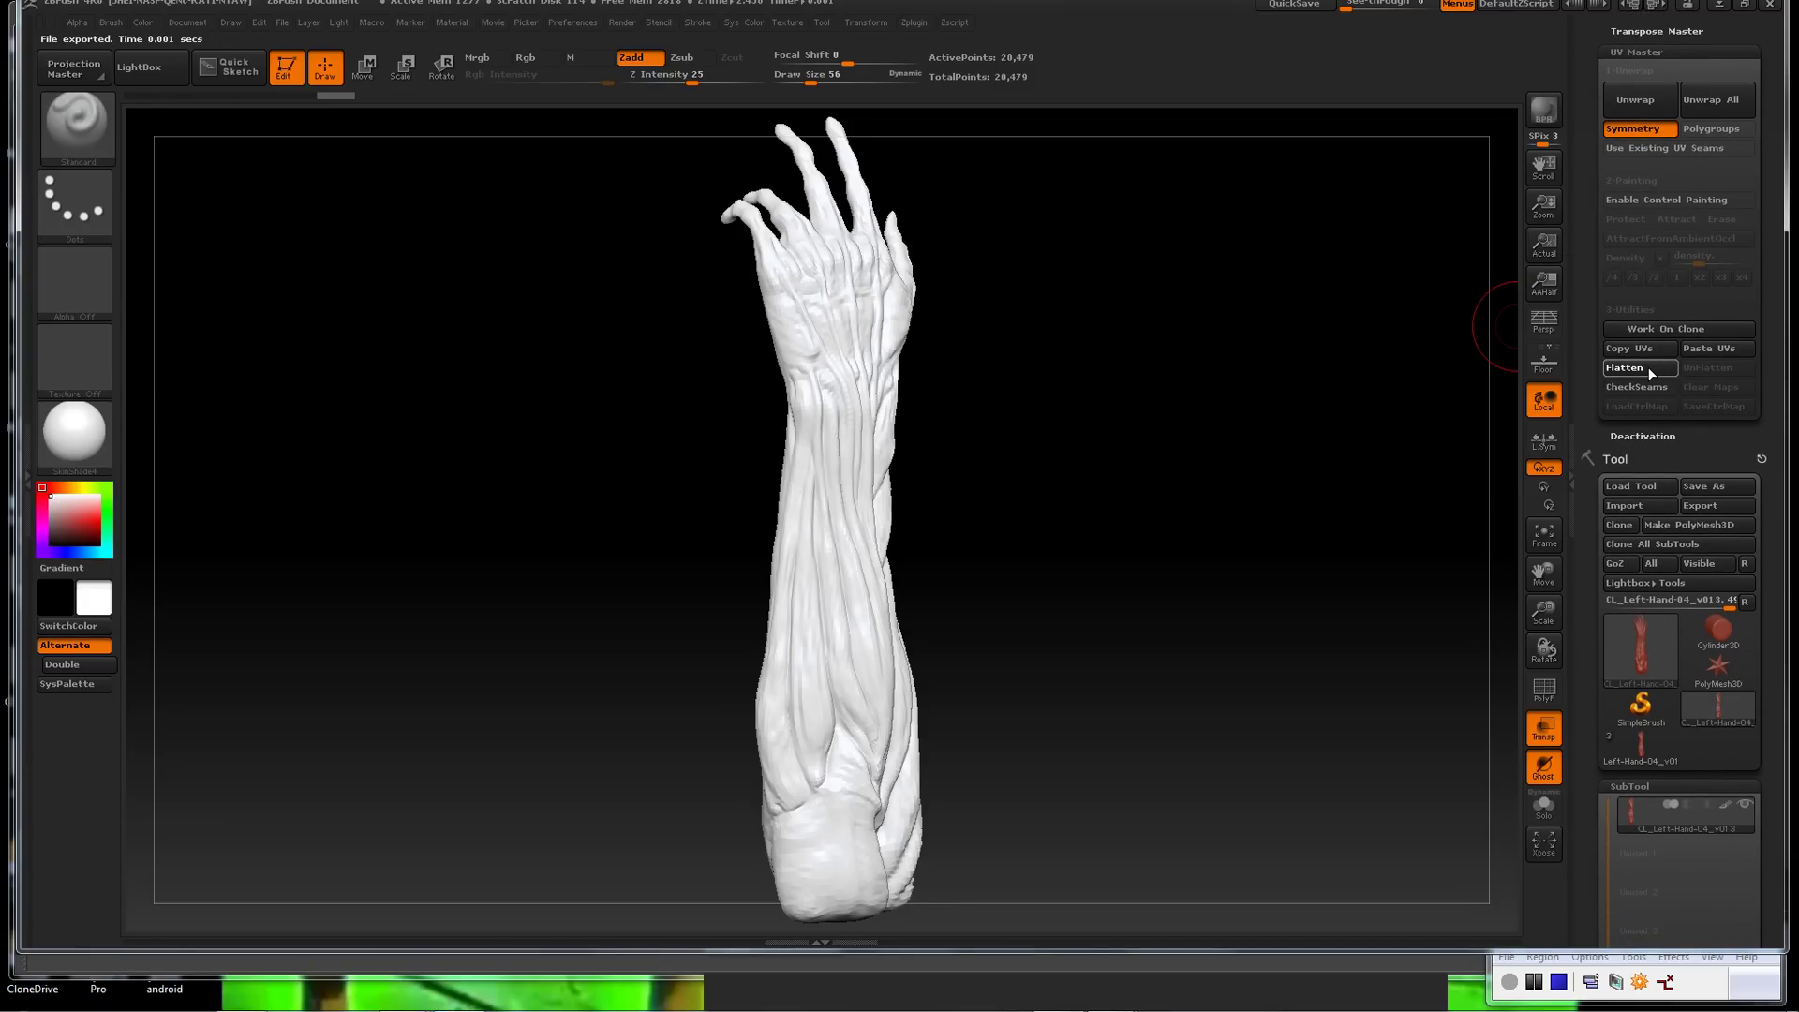
{"action": "key", "text": "f"}
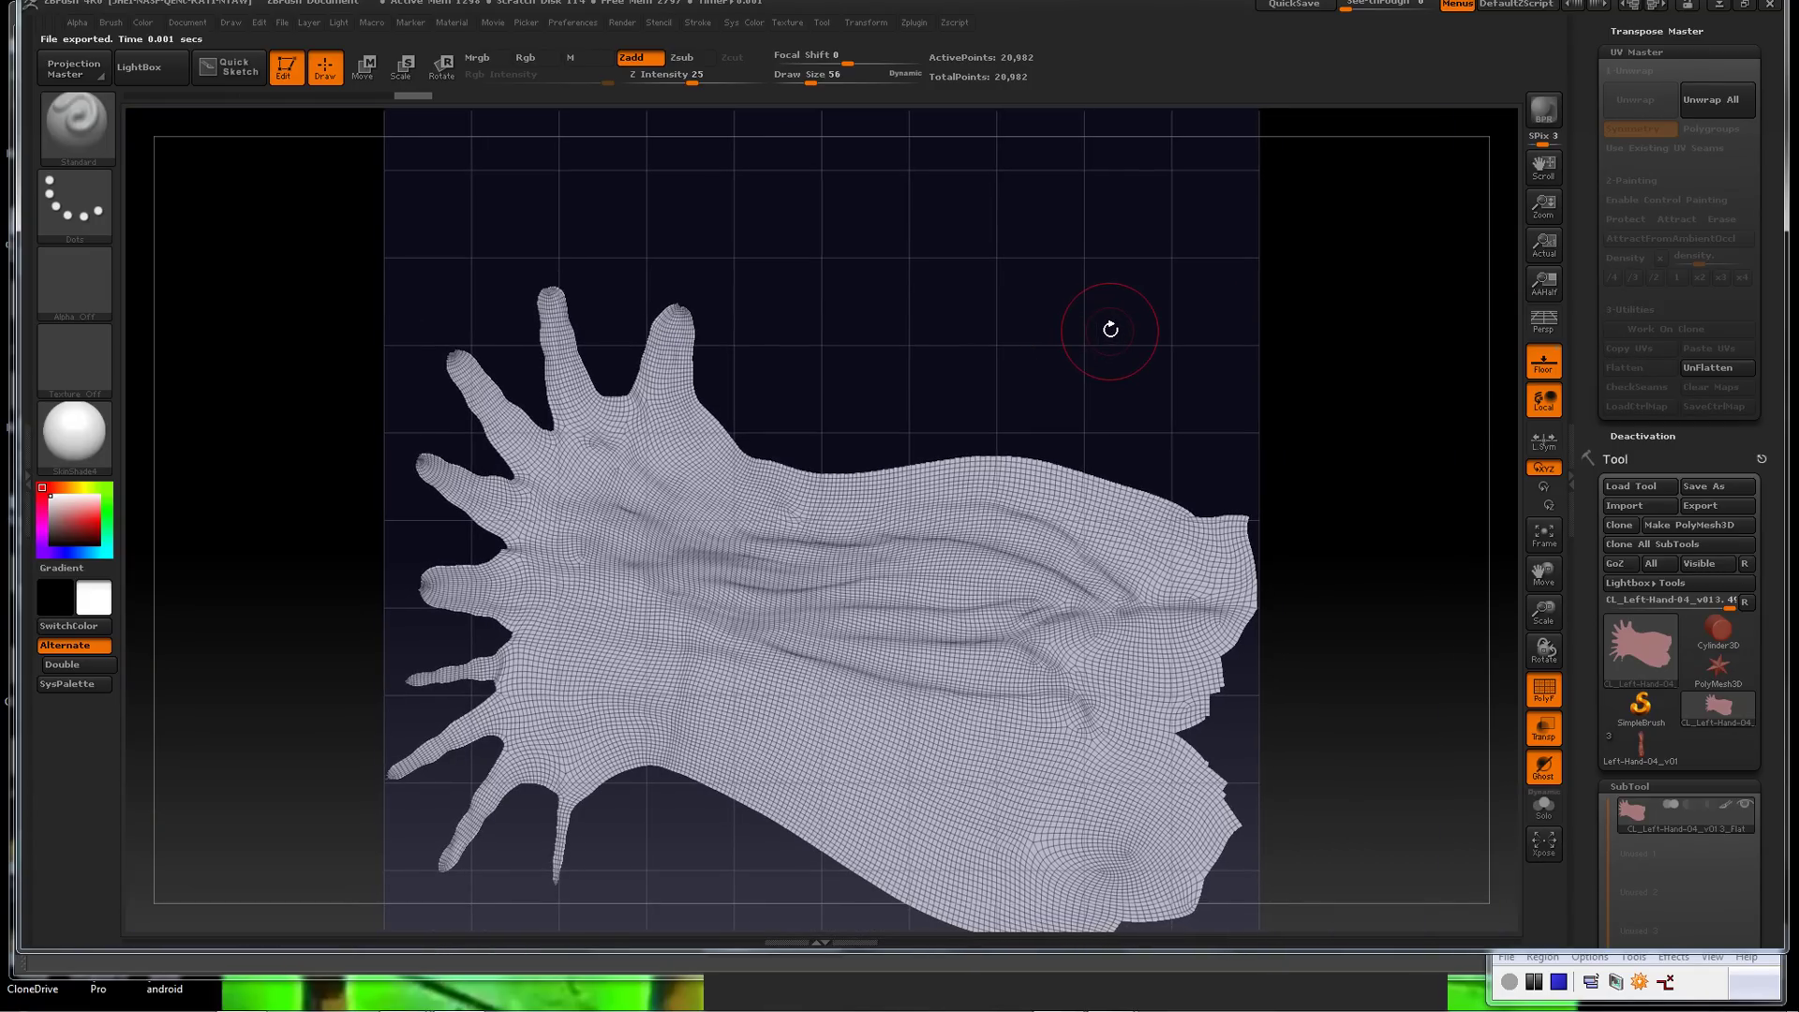
{"action": "left_click_drag", "start_coordinate": [1100, 277], "coordinate": [1229, 671]}
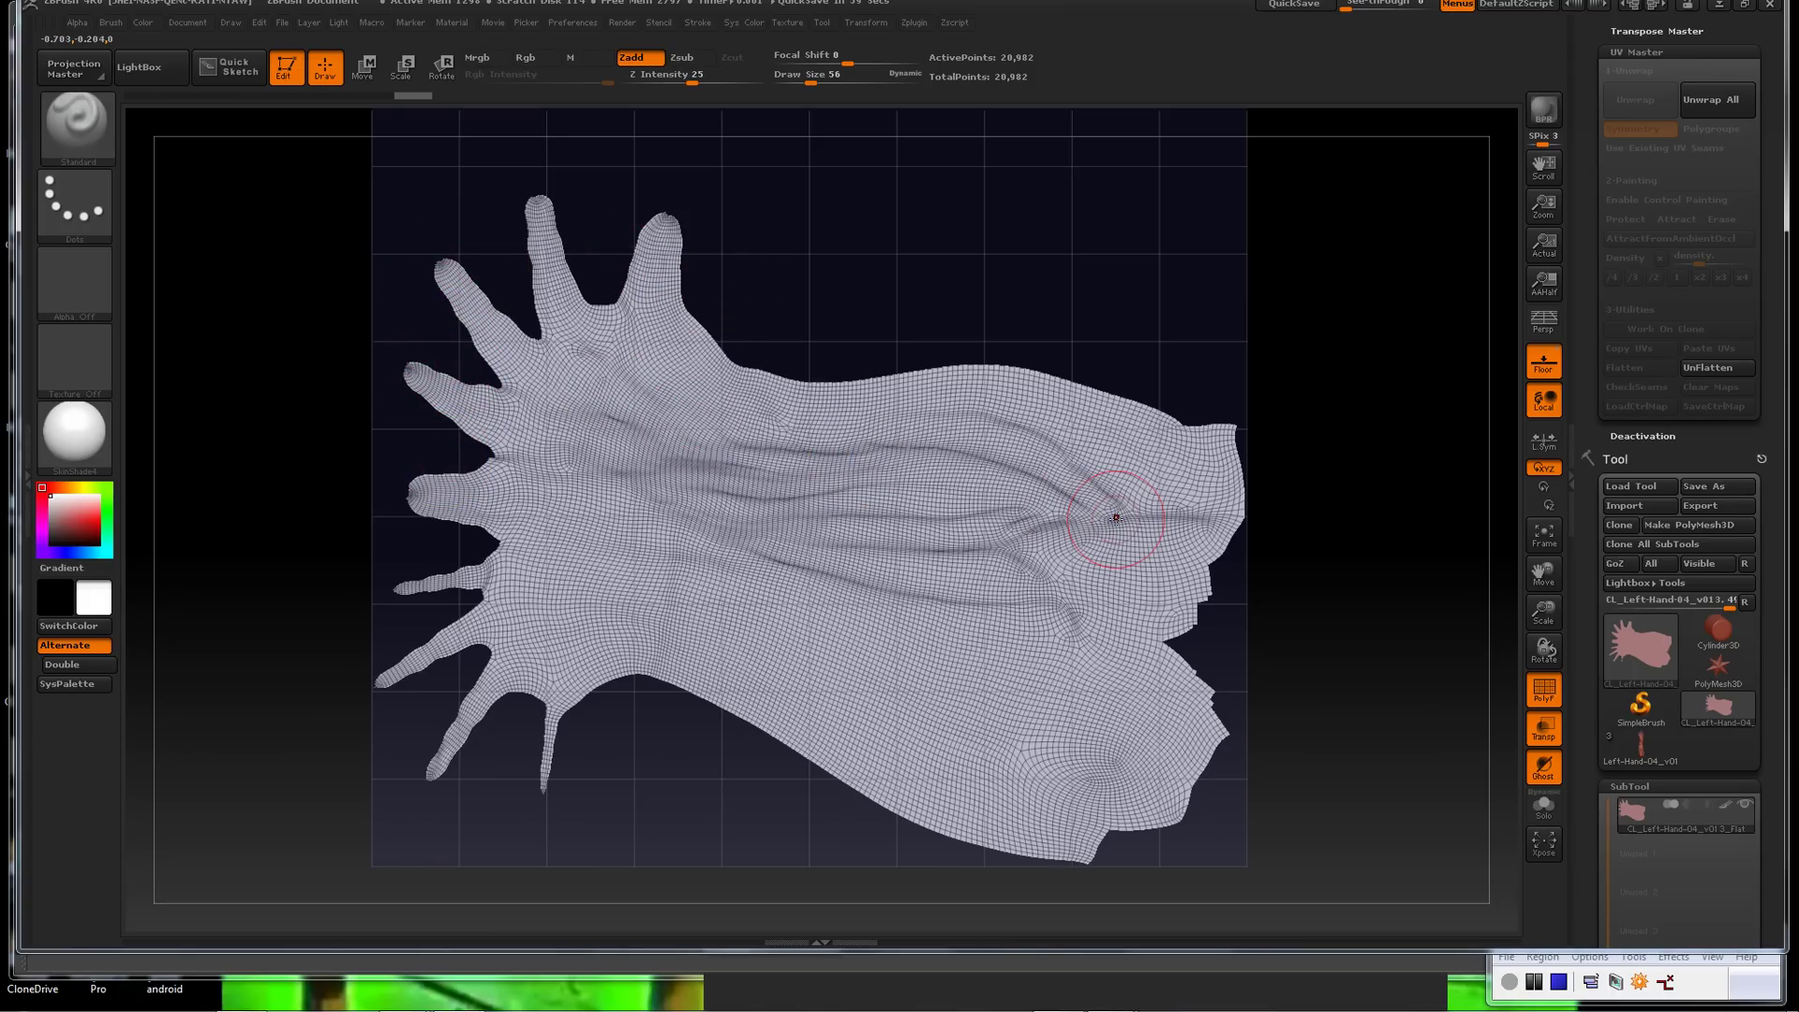
{"action": "left_click", "coordinate": [1732, 369]}
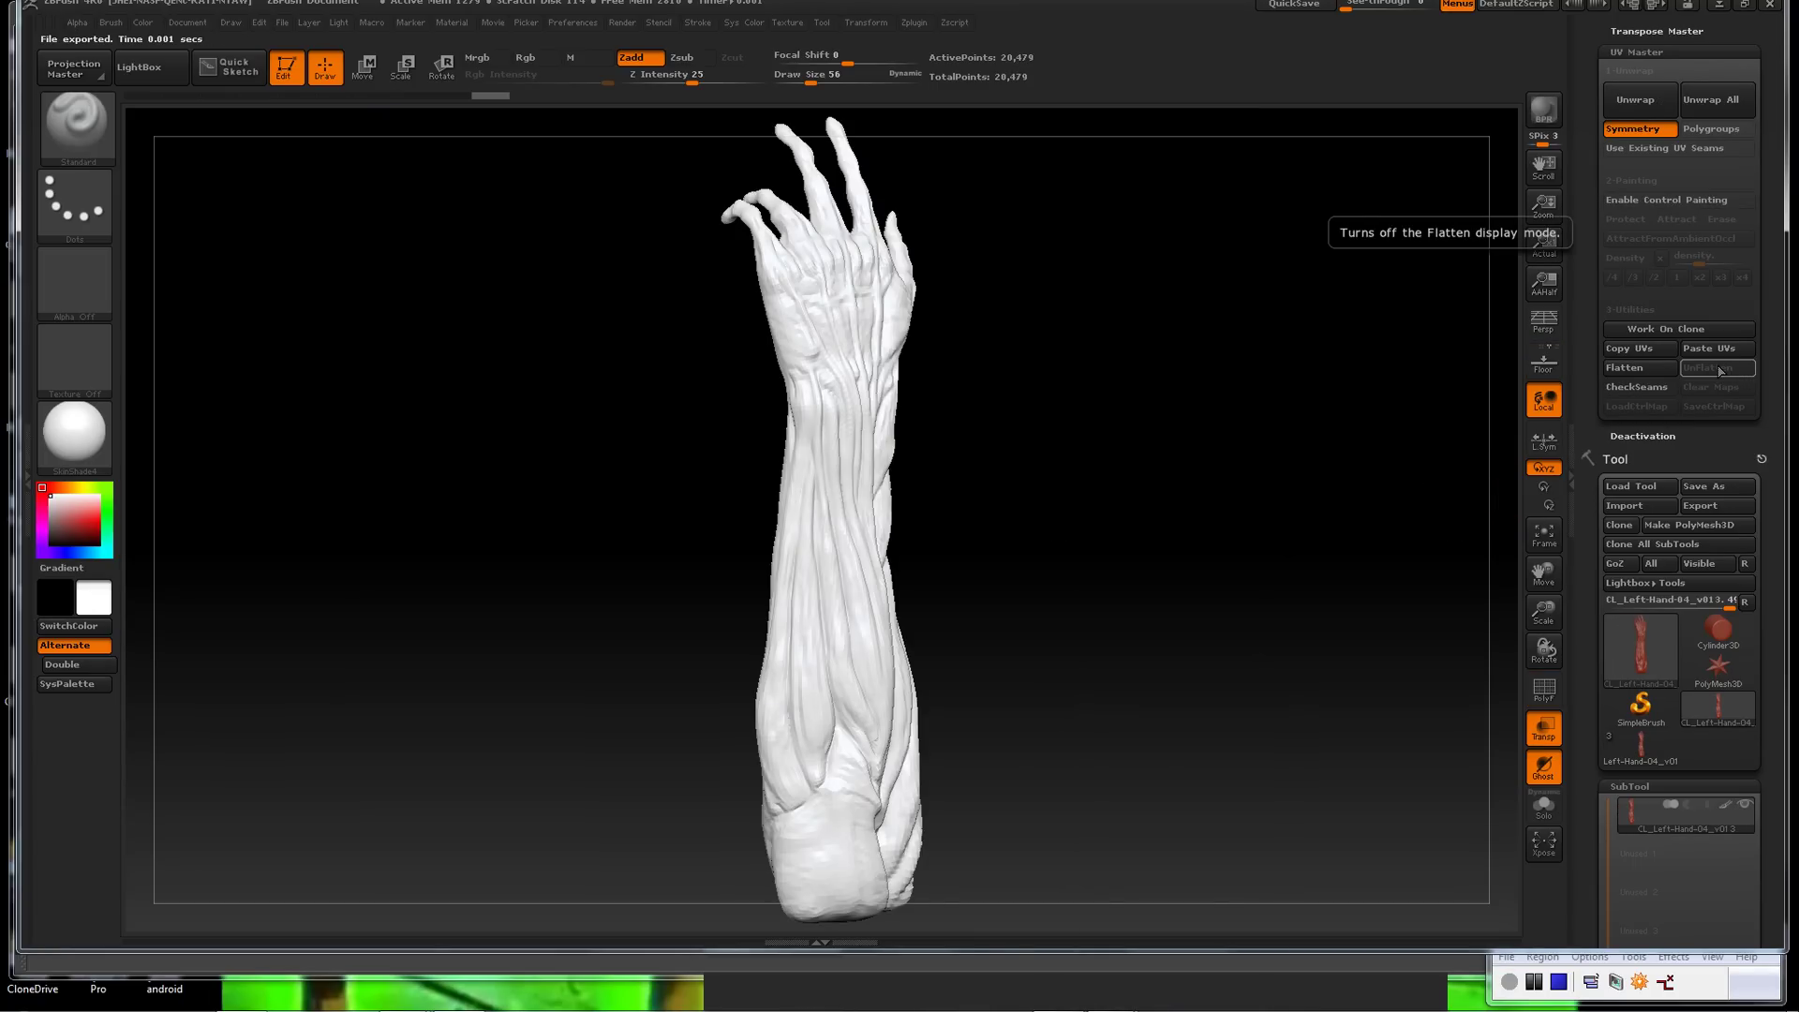
Copy the clone's UVs and switch to the high-res Left-Hand-04 tool
{"action": "left_click", "coordinate": [1650, 351]}
{"action": "left_click_drag", "start_coordinate": [1774, 389], "coordinate": [1774, 237]}
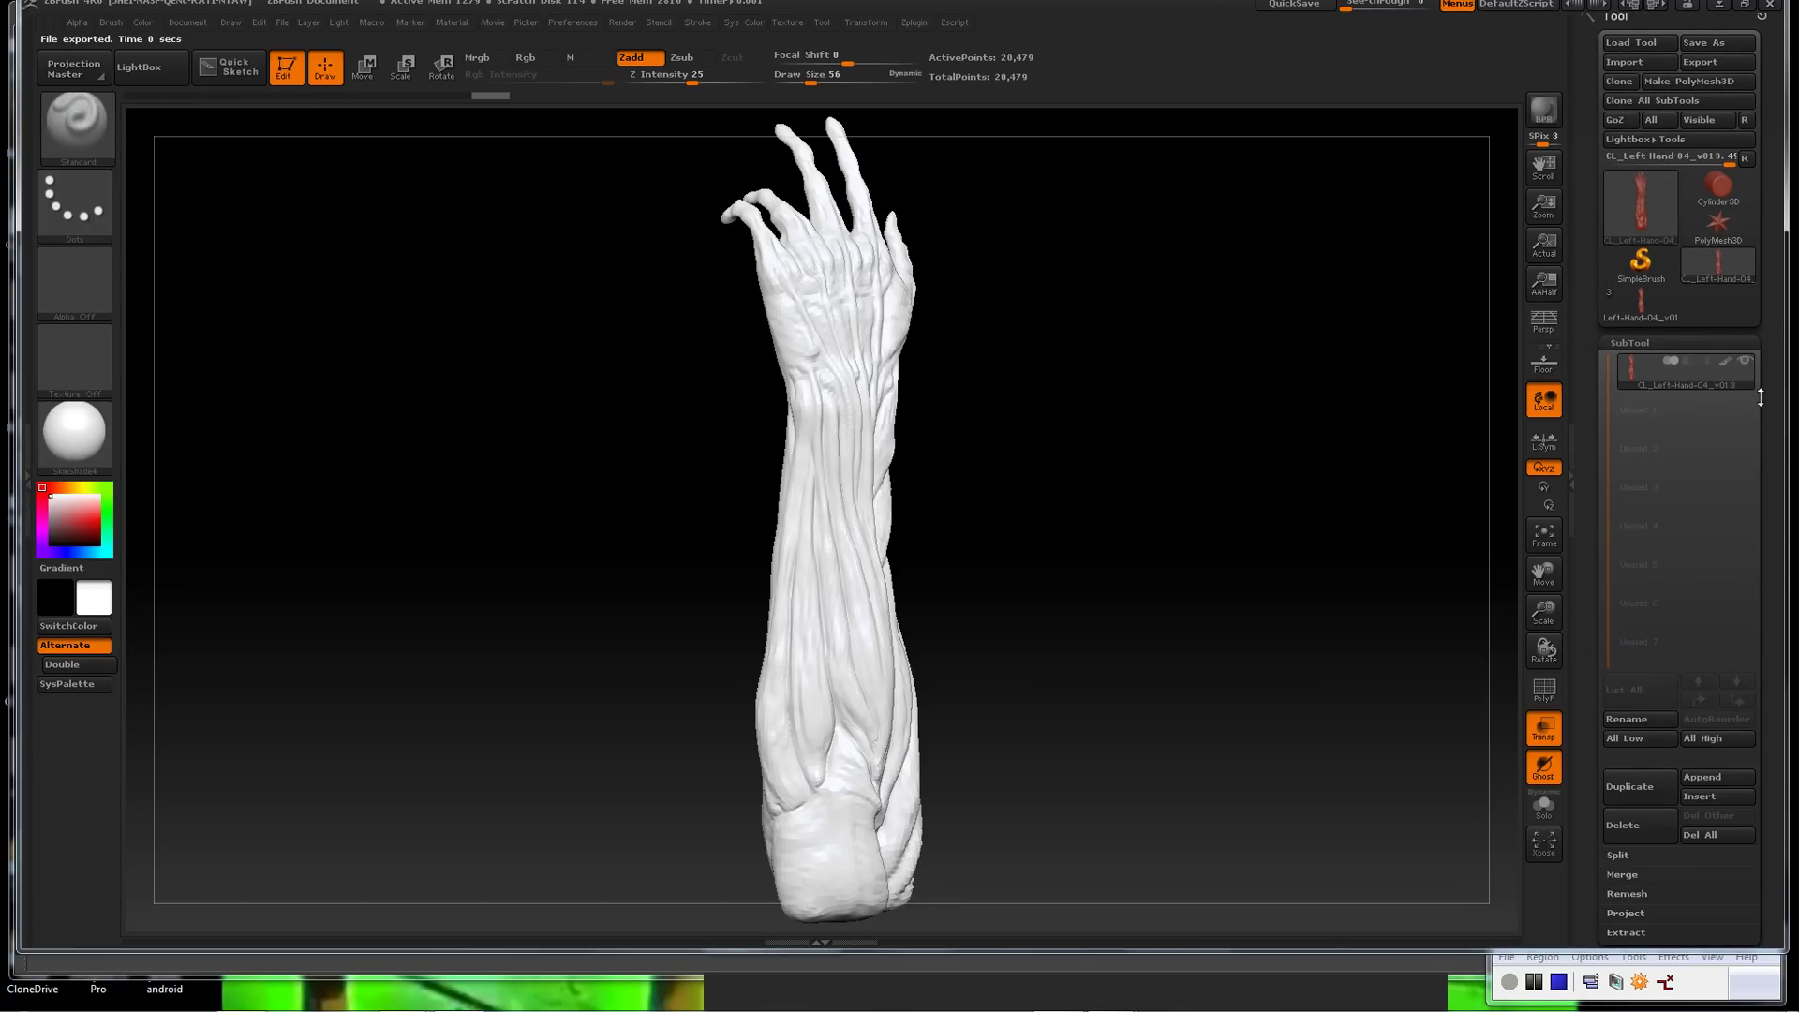
{"action": "mouse_move", "coordinate": [1644, 317]}
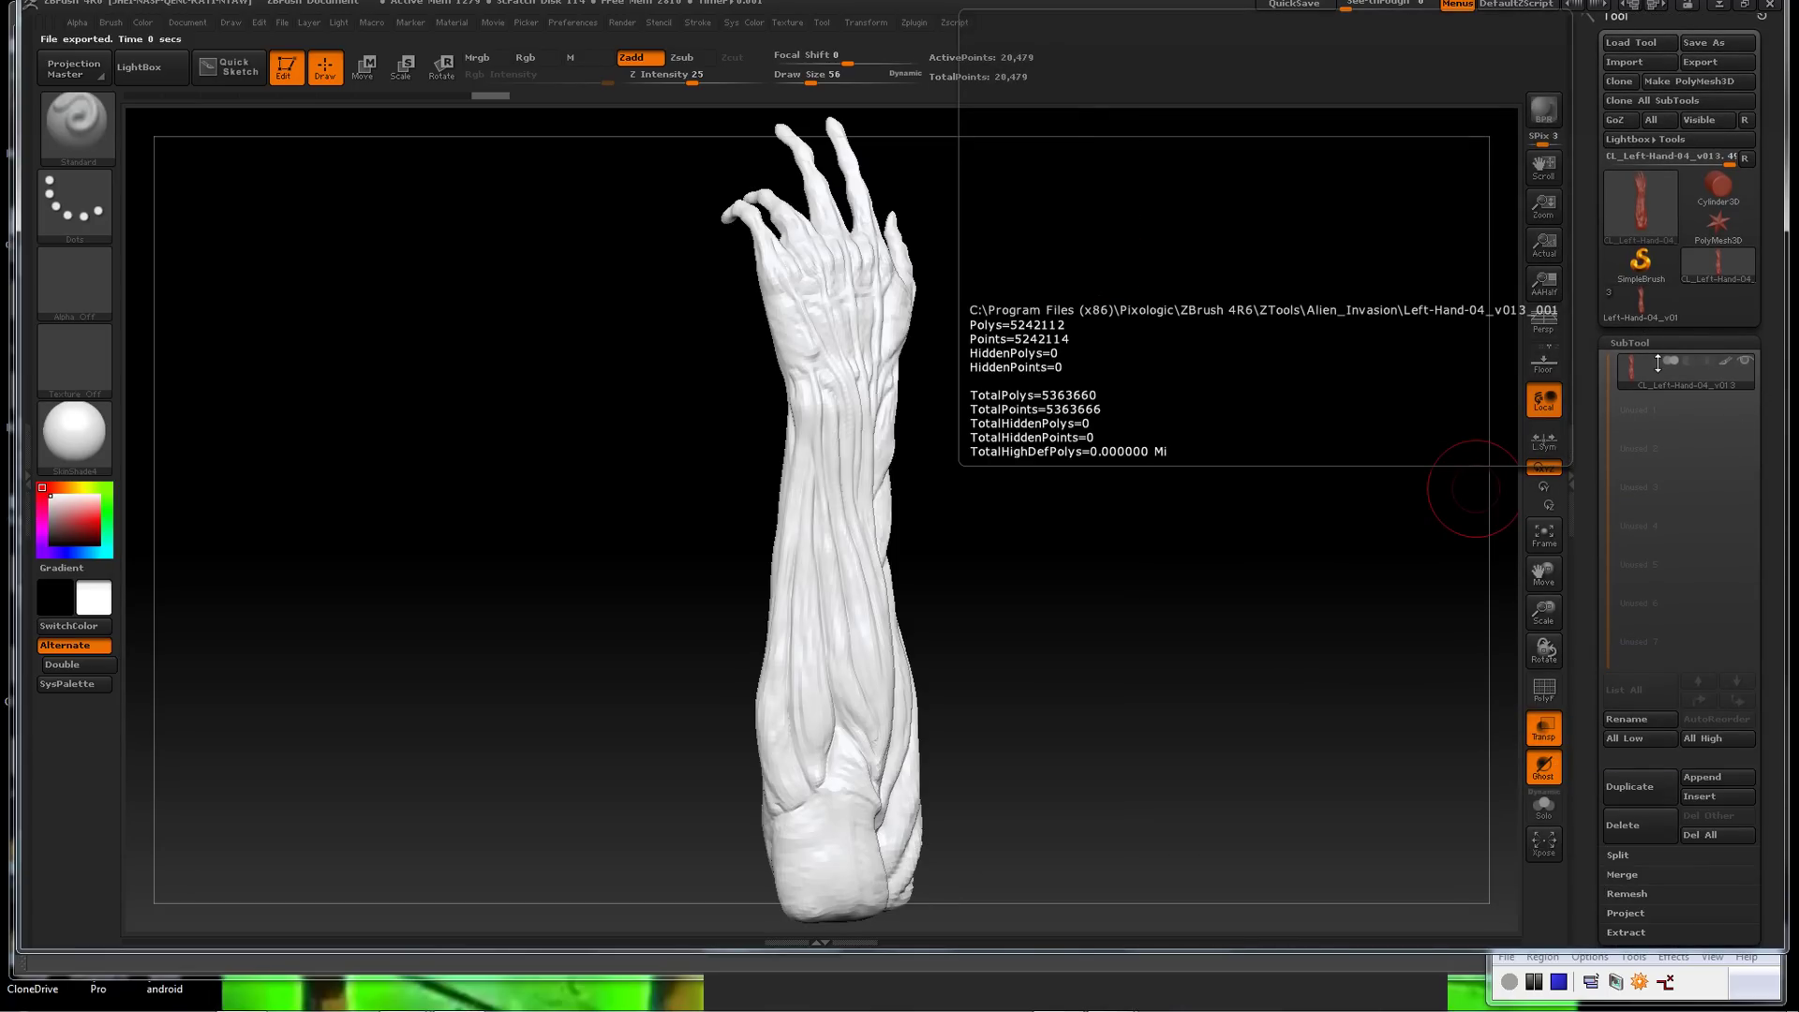
{"action": "mouse_move", "coordinate": [1655, 369]}
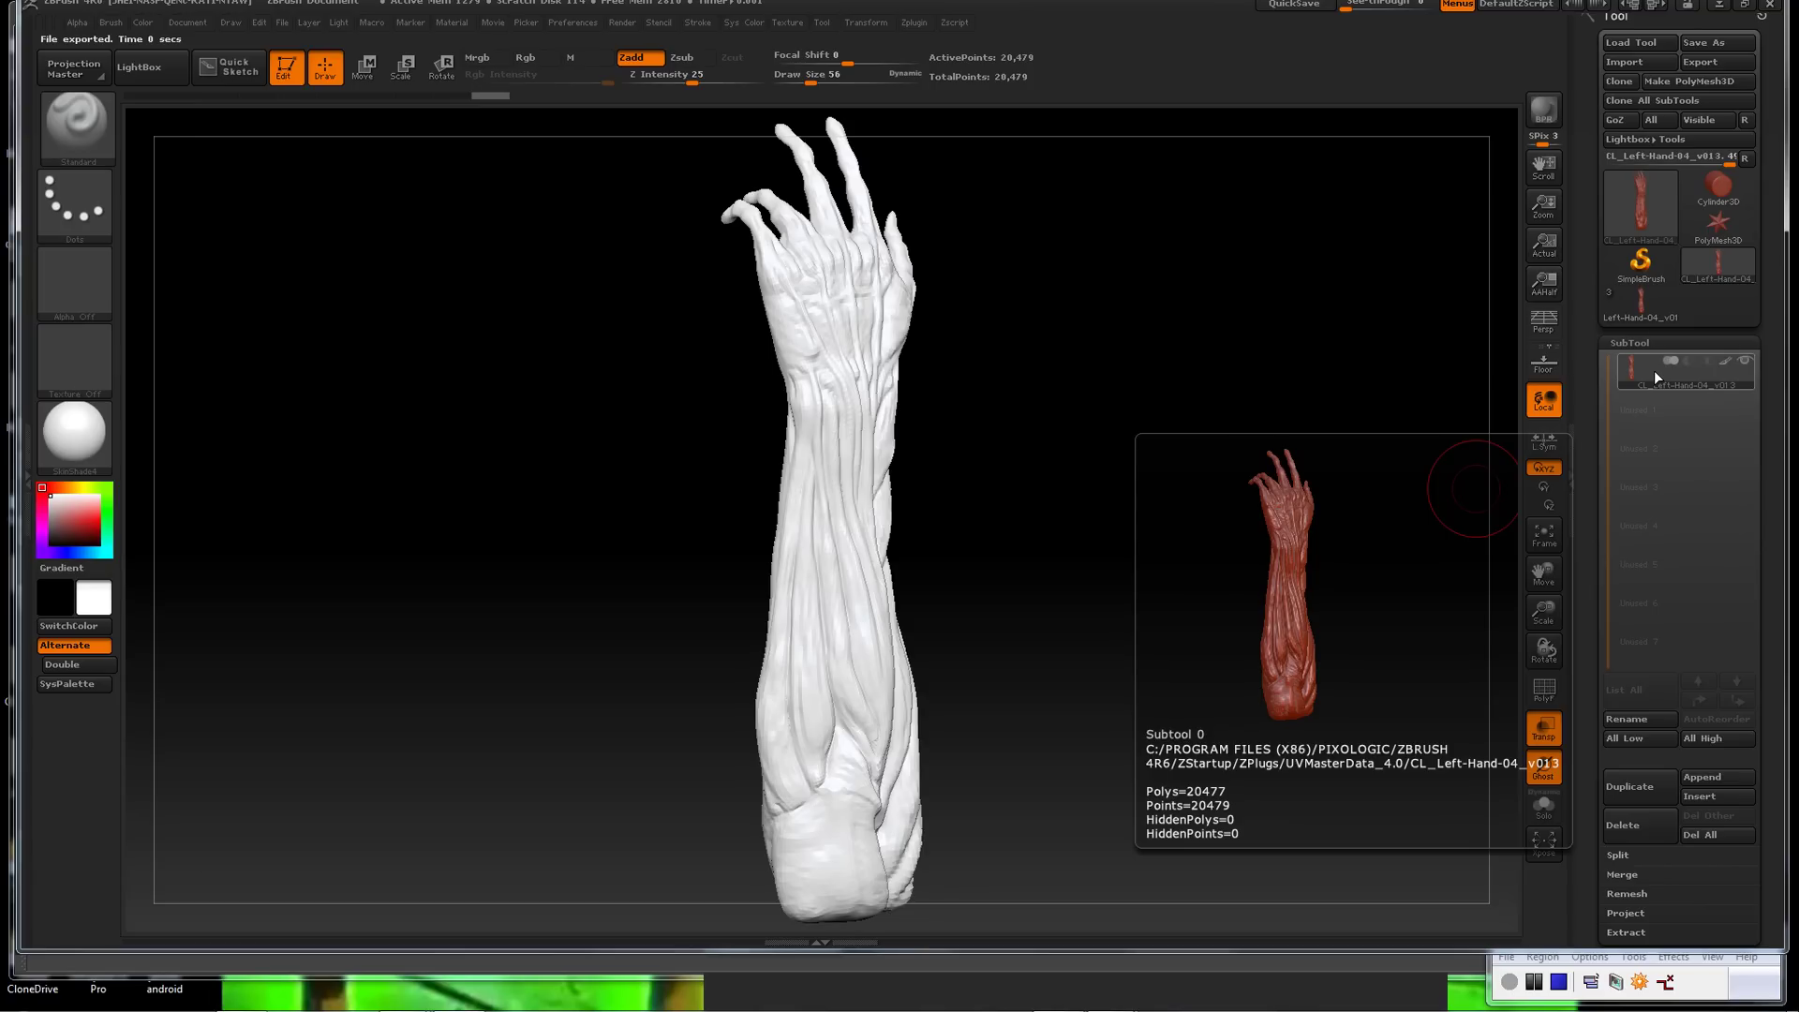
{"action": "left_click", "coordinate": [1626, 301]}
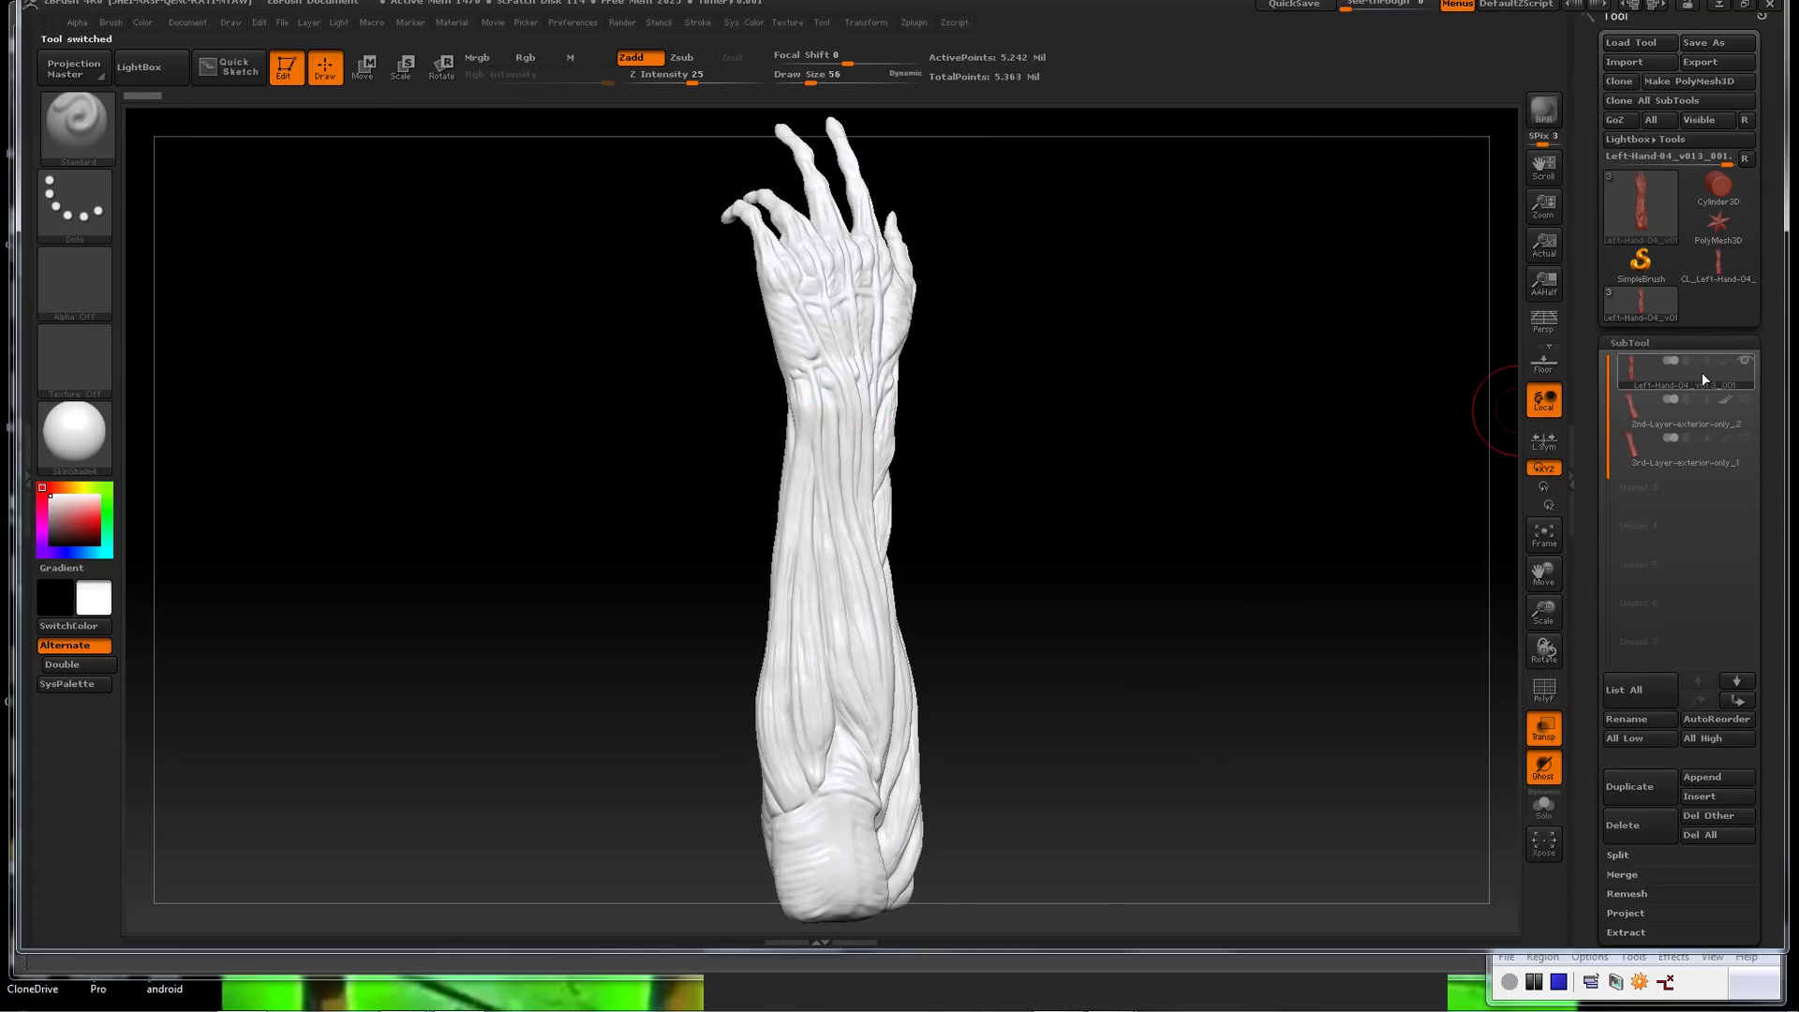
Paste the copied UVs onto the detailed forearm and collapse UV Master
{"action": "mouse_move", "coordinate": [1688, 373]}
{"action": "scroll", "coordinate": [1776, 420], "scroll_direction": "up", "scroll_amount": 5}
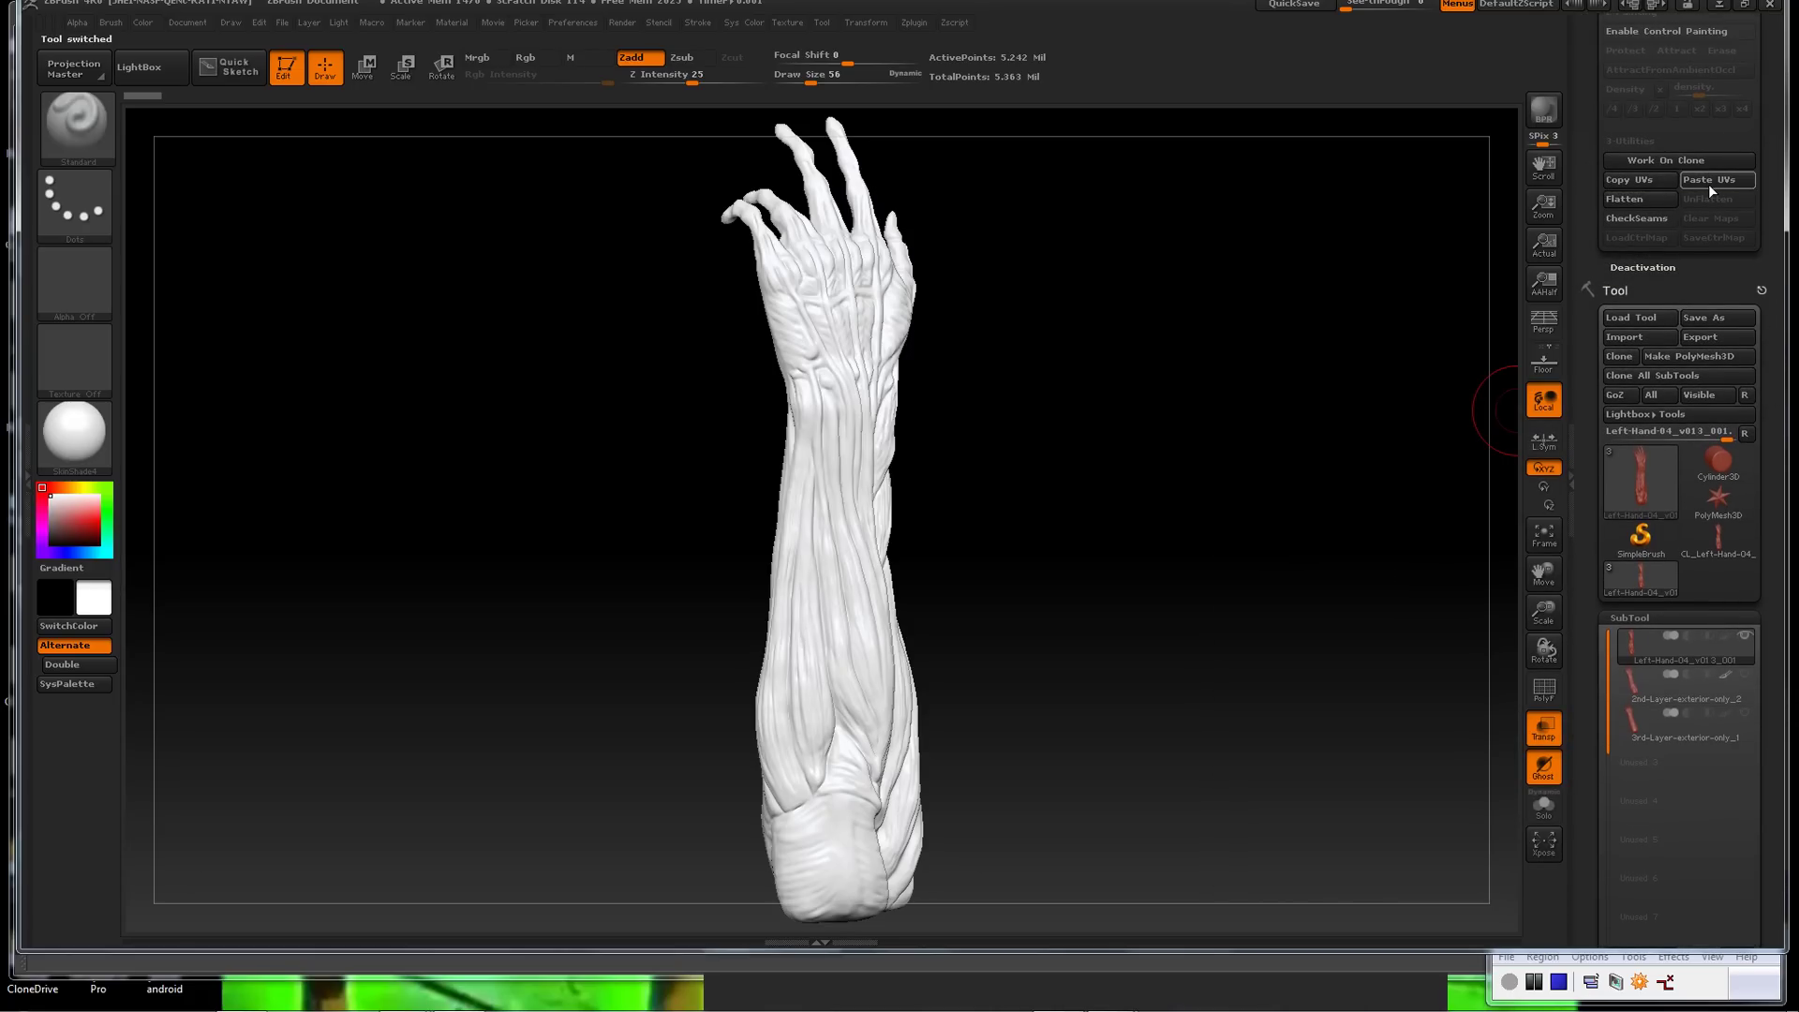
{"action": "left_click", "coordinate": [1707, 184]}
{"action": "left_click_drag", "start_coordinate": [1770, 433], "coordinate": [1770, 324]}
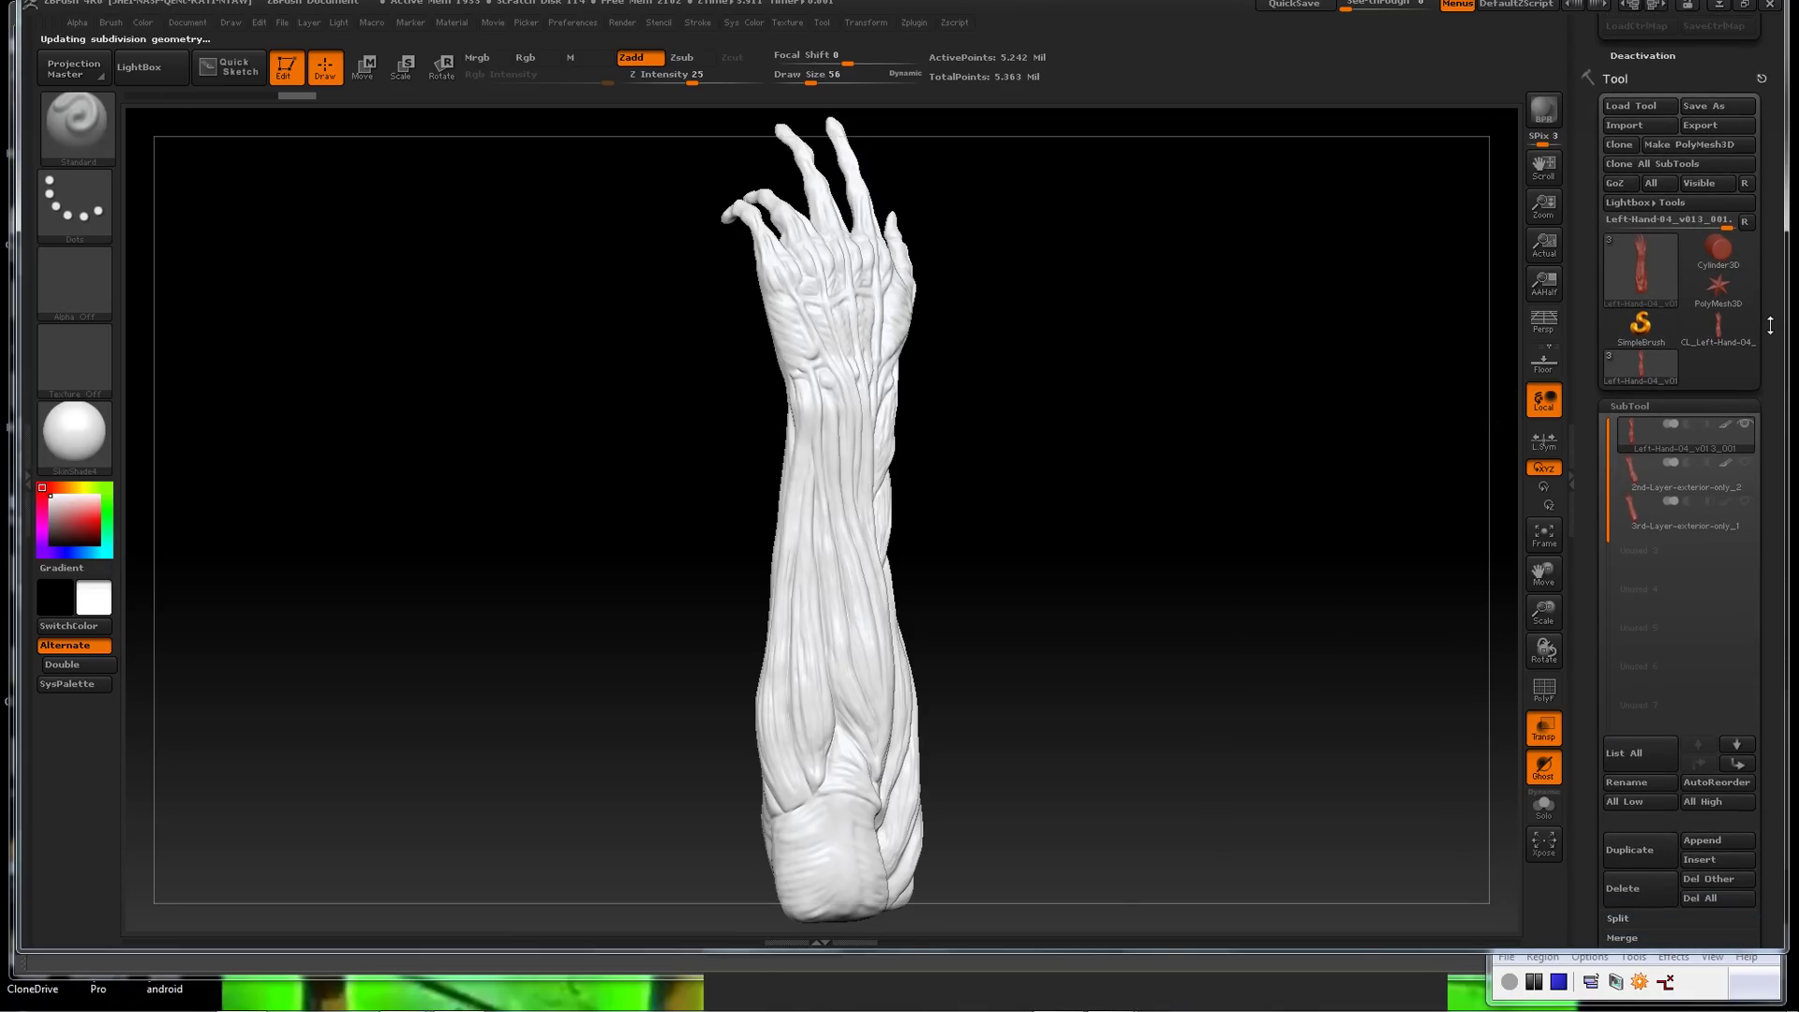
{"action": "scroll", "coordinate": [1770, 324], "scroll_direction": "up", "scroll_amount": 5}
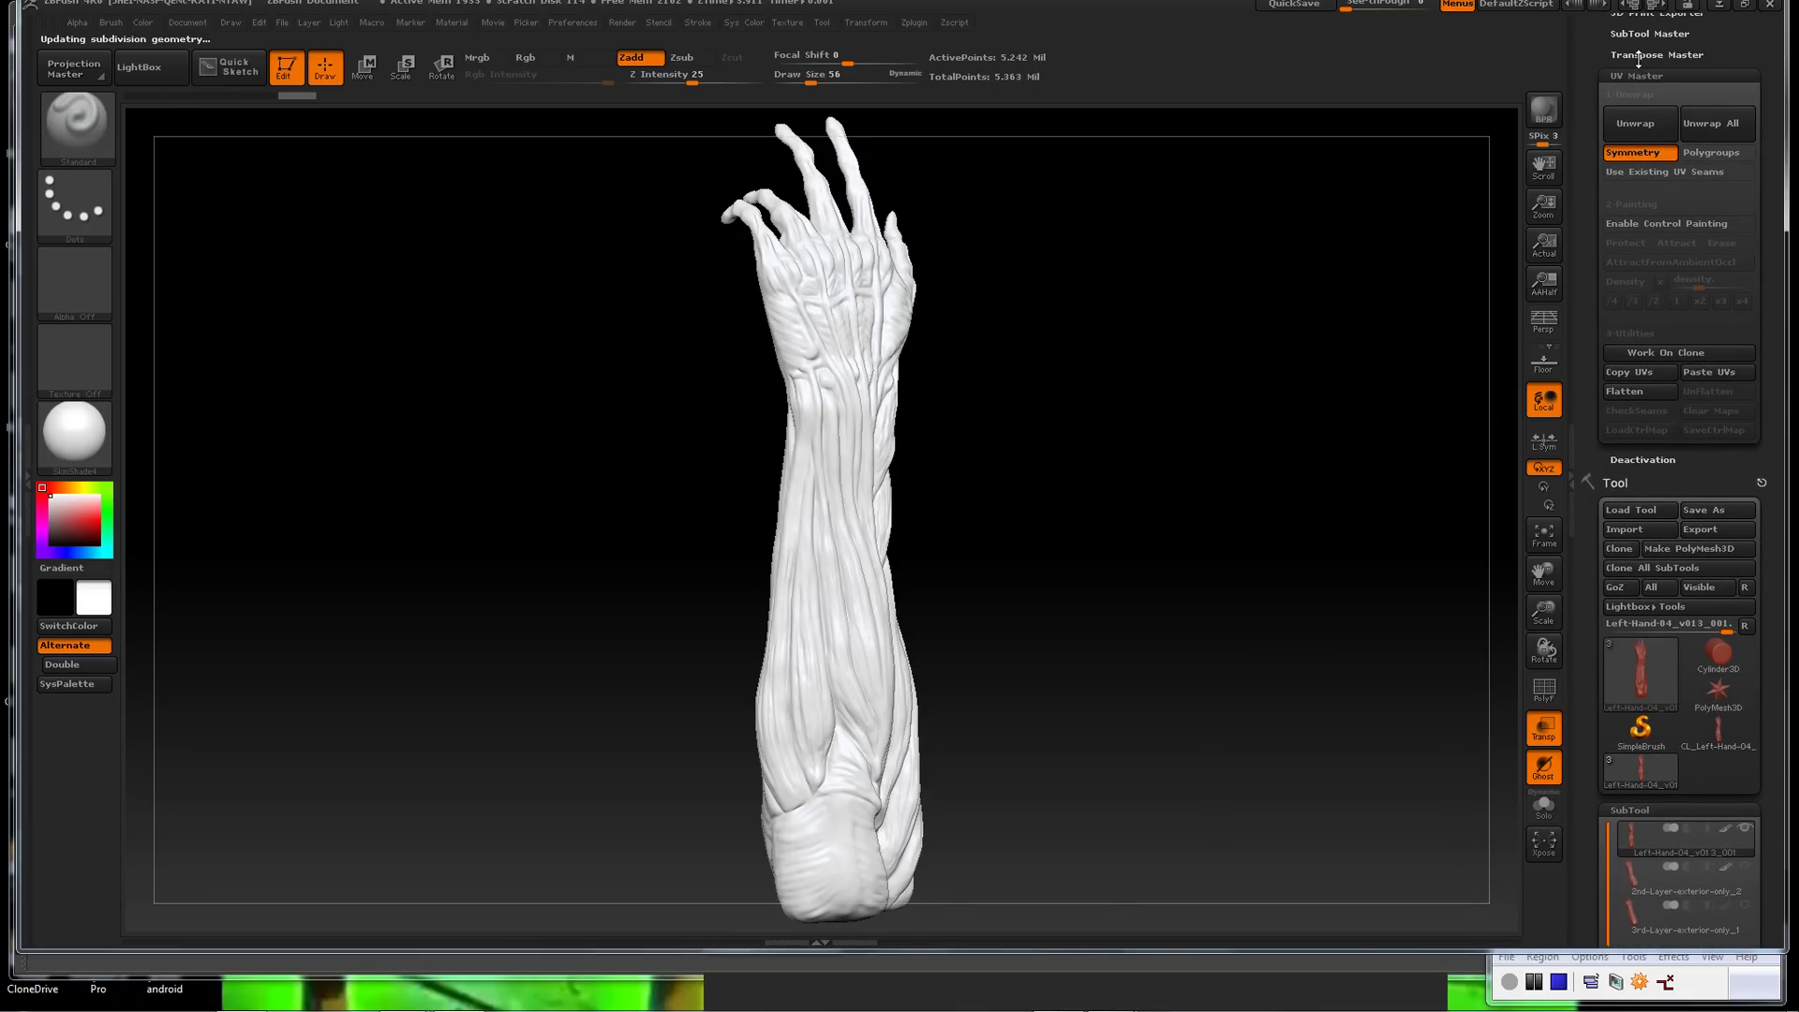
{"action": "left_click", "coordinate": [1641, 76]}
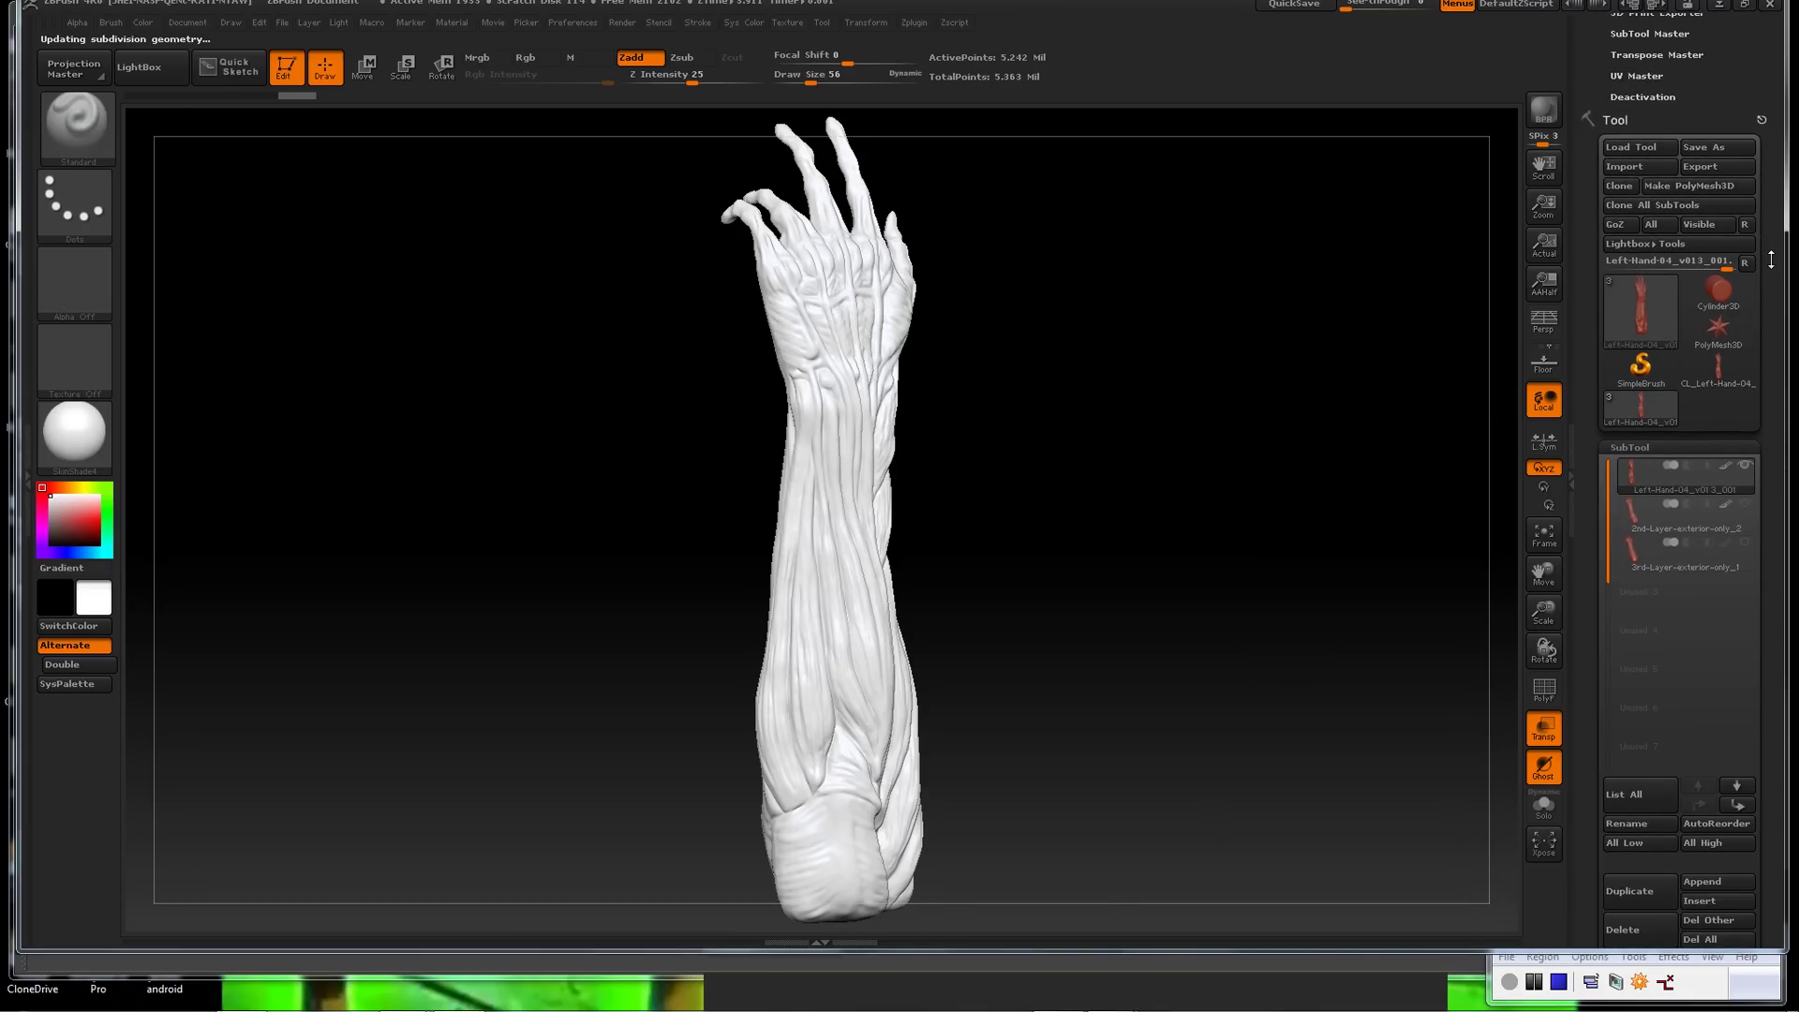
{"action": "left_click_drag", "start_coordinate": [1771, 260], "coordinate": [1771, 189]}
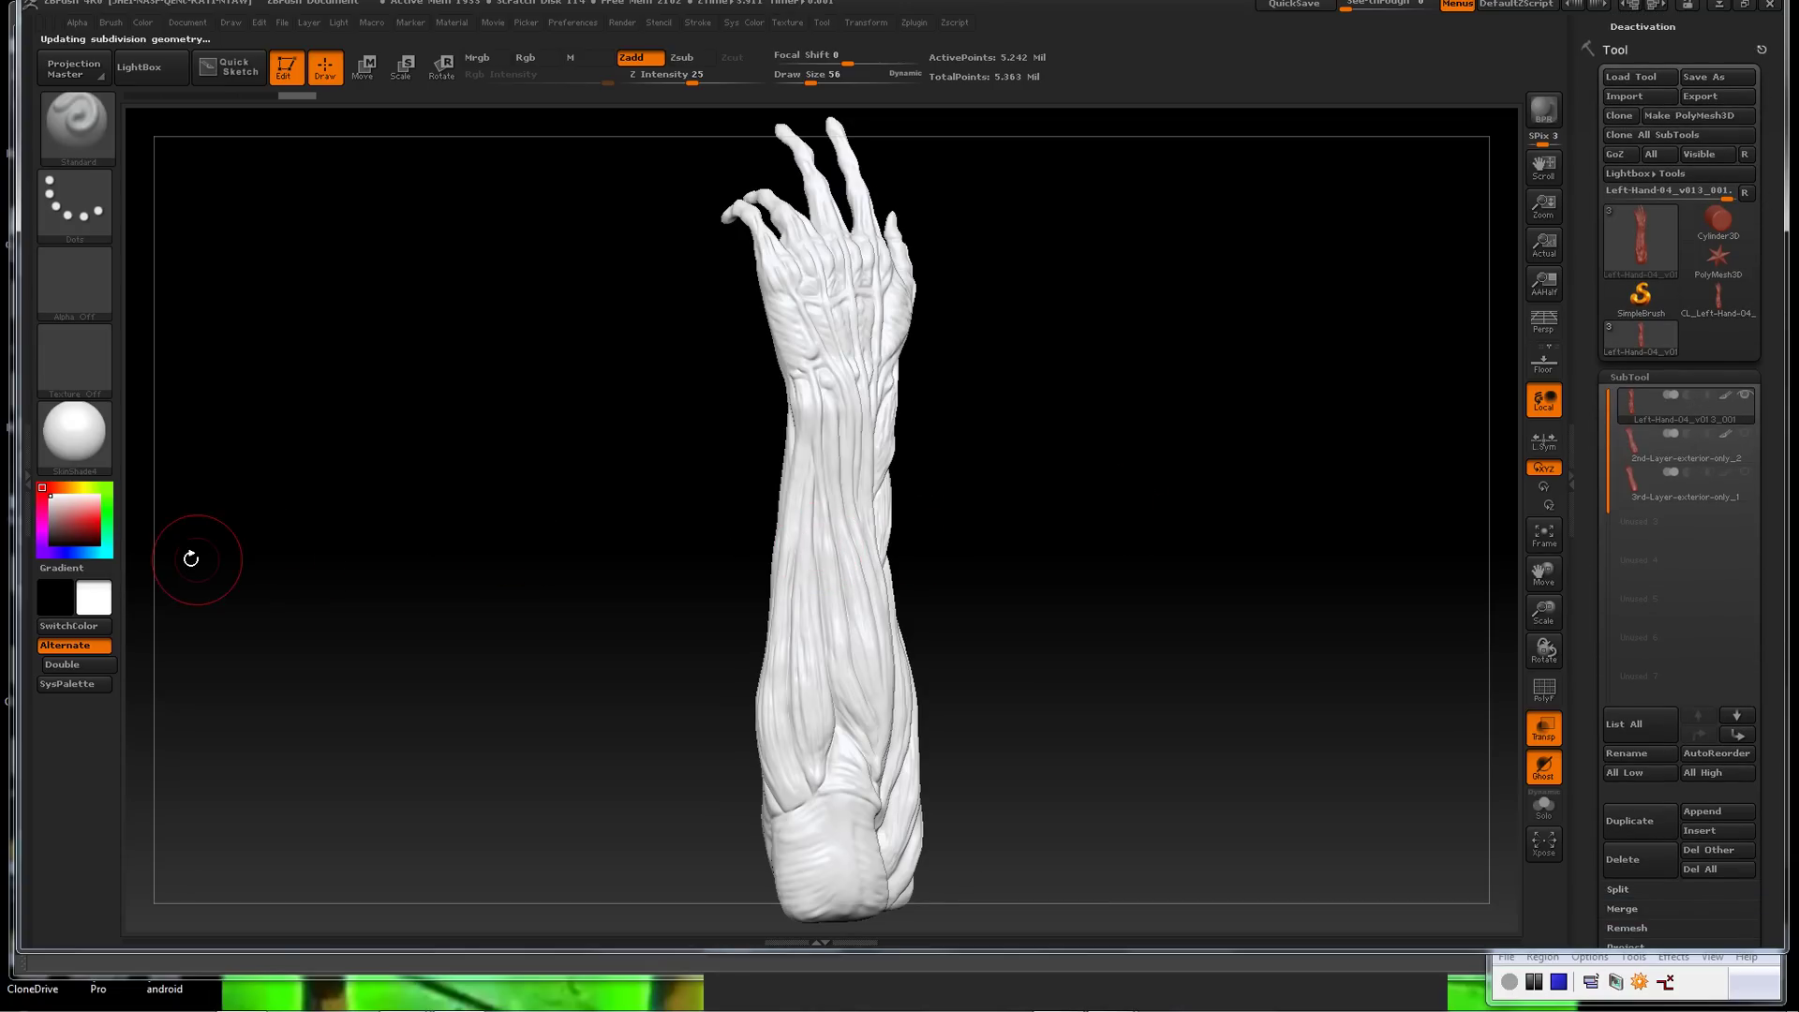
Apply BasicMaterial to the forearm from the Material picker
{"action": "left_click", "coordinate": [56, 438]}
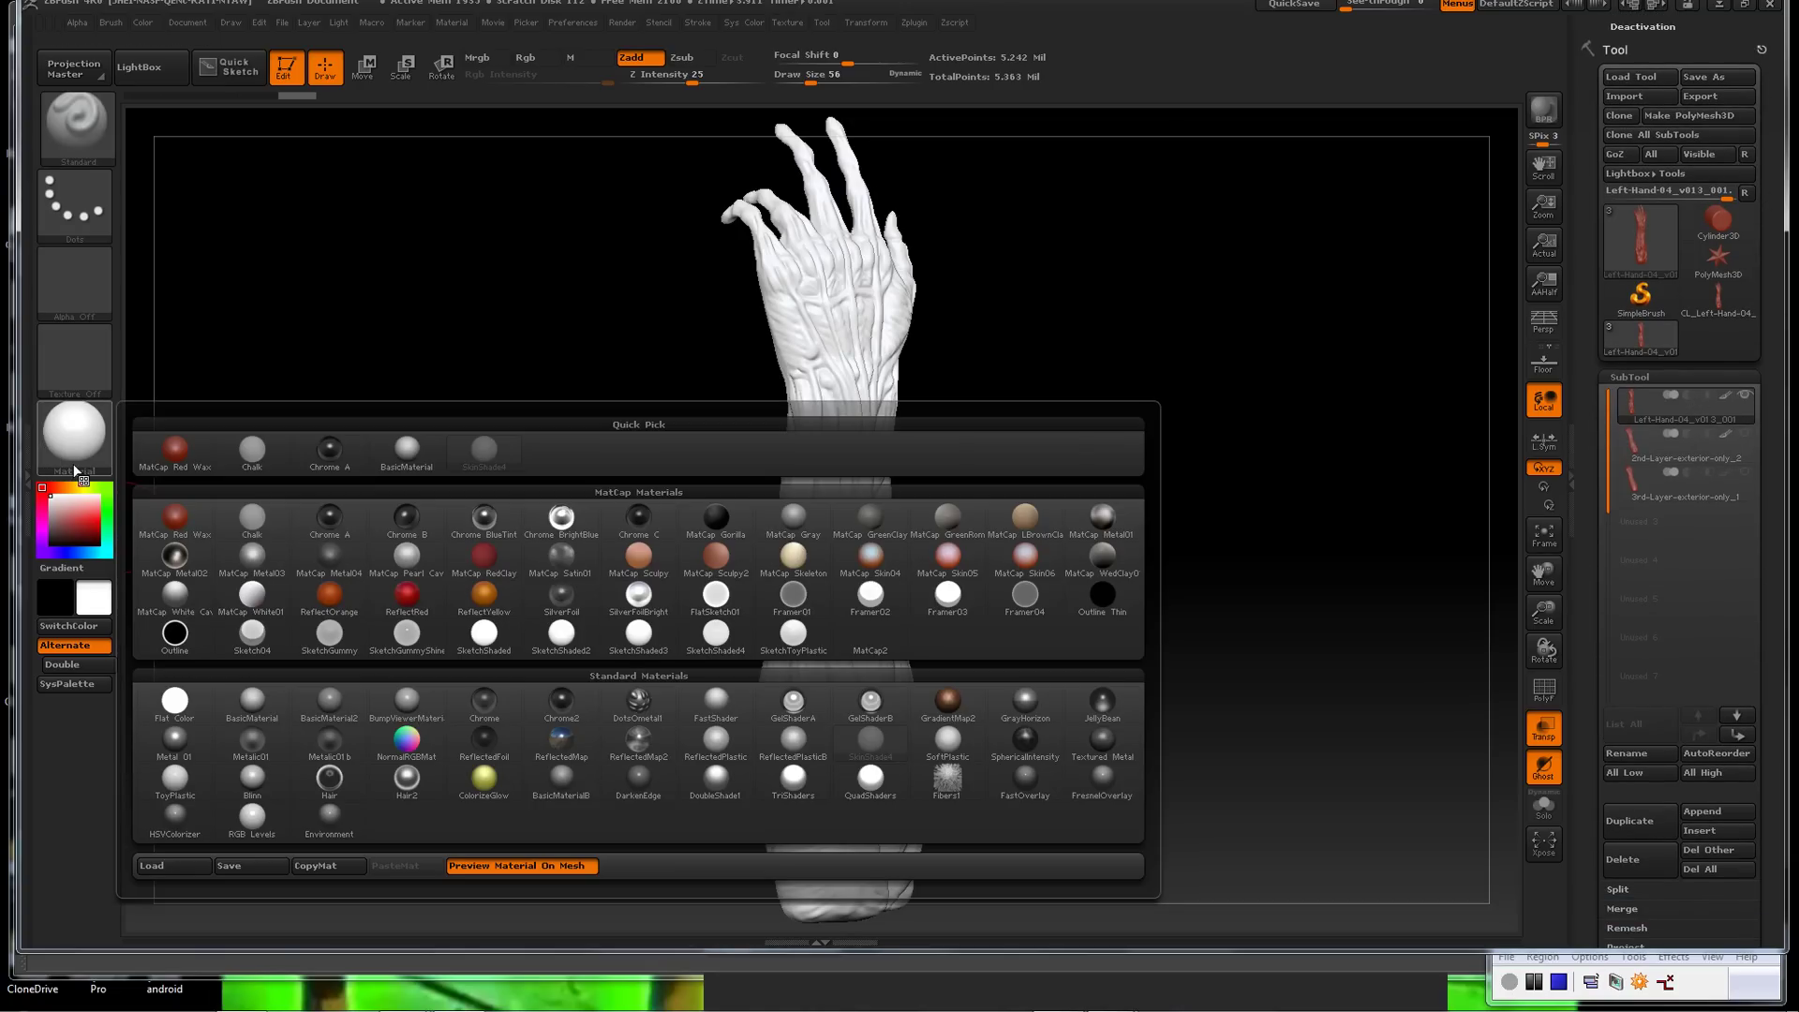
{"action": "left_click", "coordinate": [265, 699]}
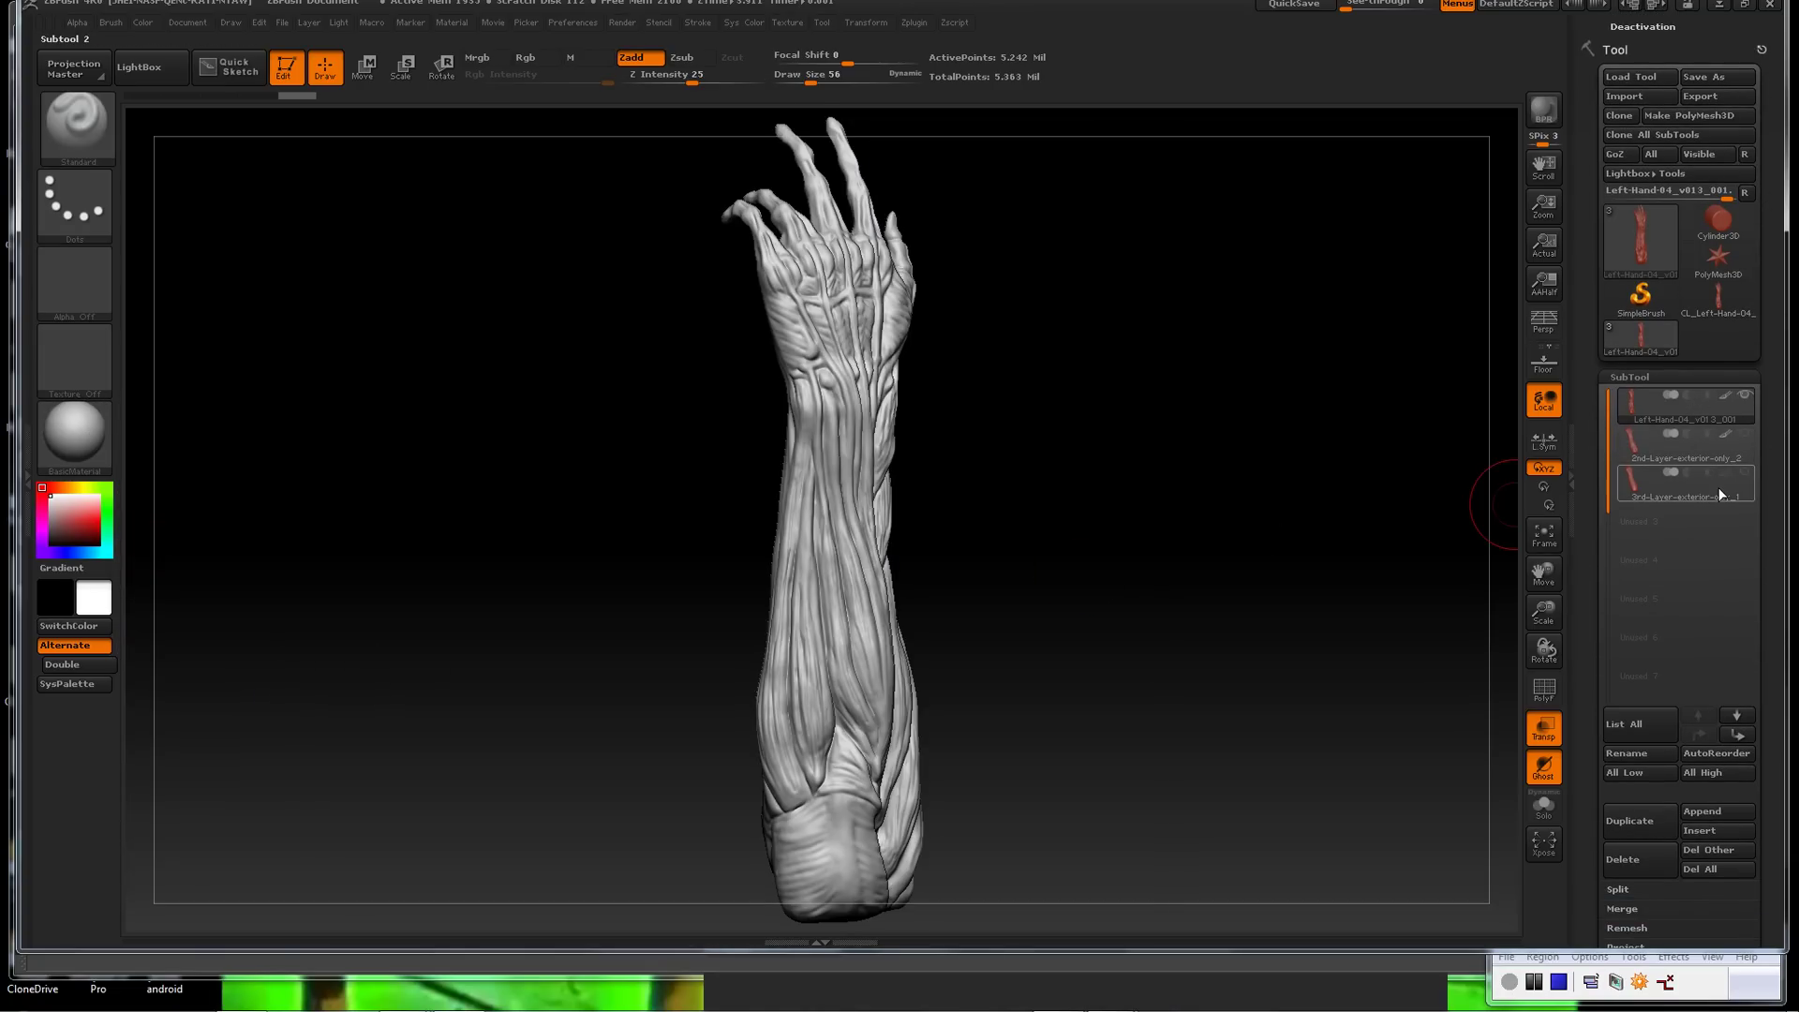
{"action": "left_click_drag", "start_coordinate": [1783, 330], "coordinate": [1774, 499]}
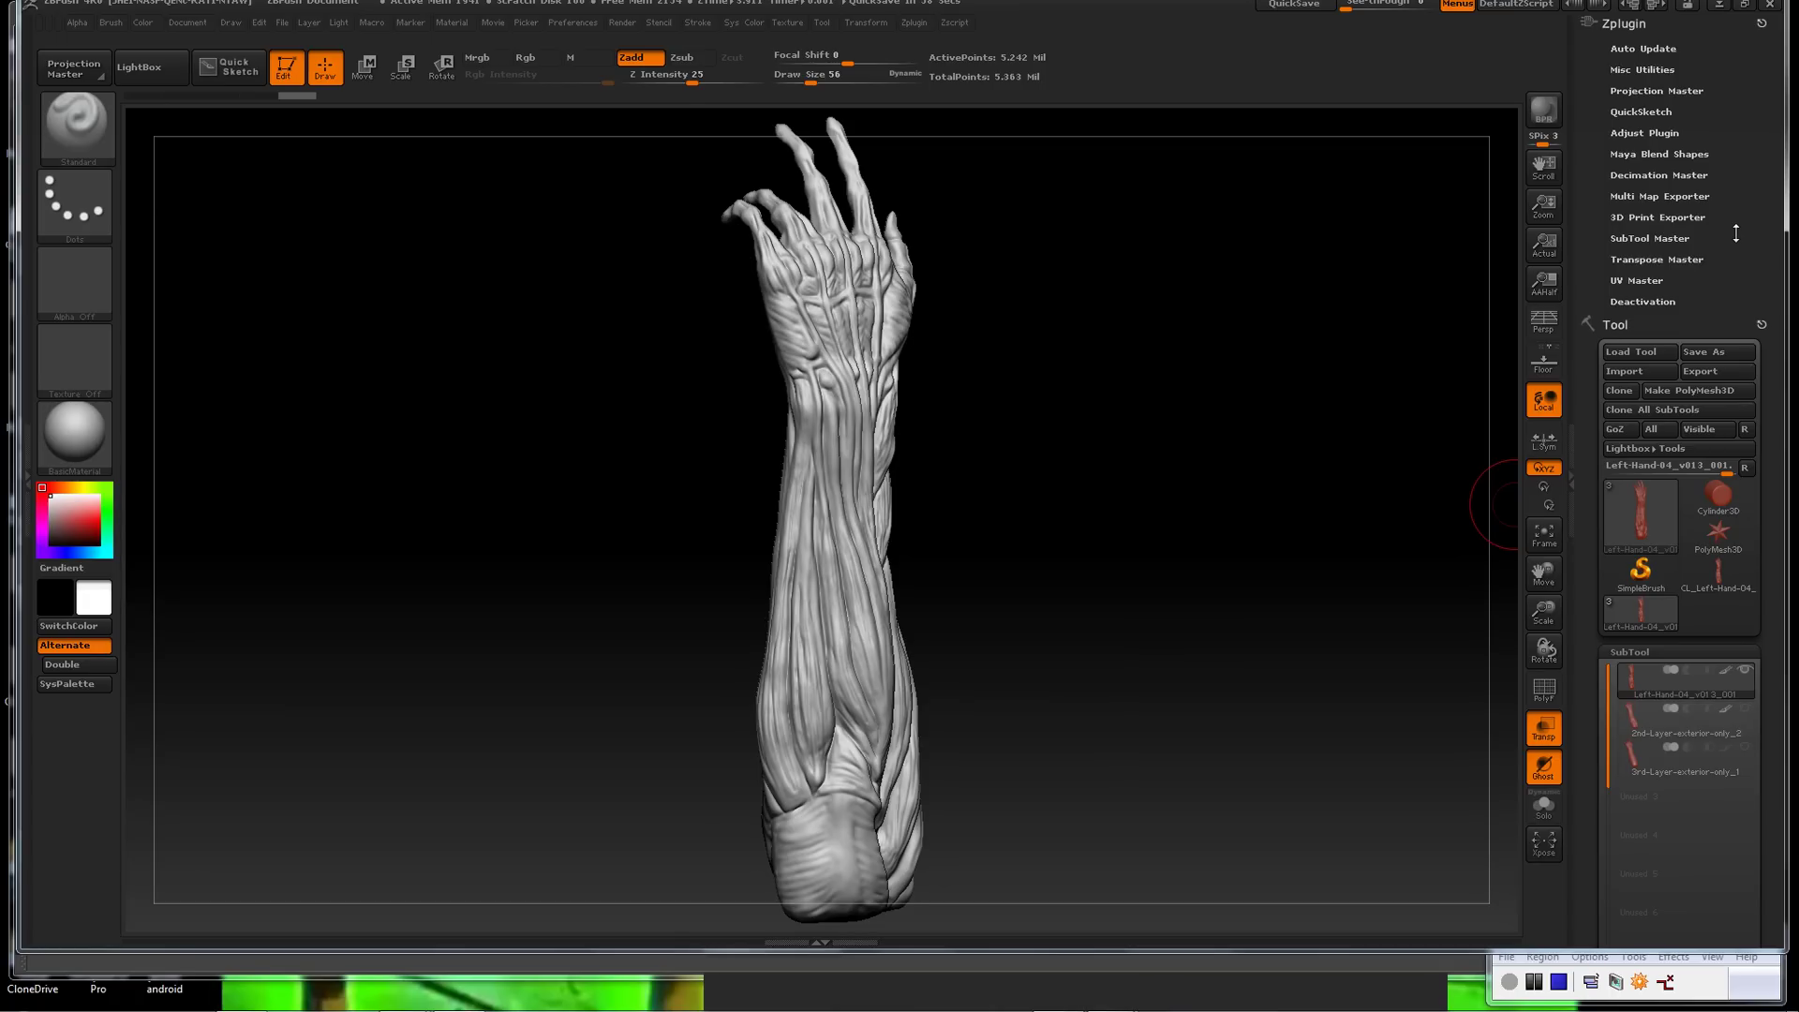
Expand Multi Map Exporter, enable FlipV, and open its Export Options
{"action": "left_click", "coordinate": [1651, 196]}
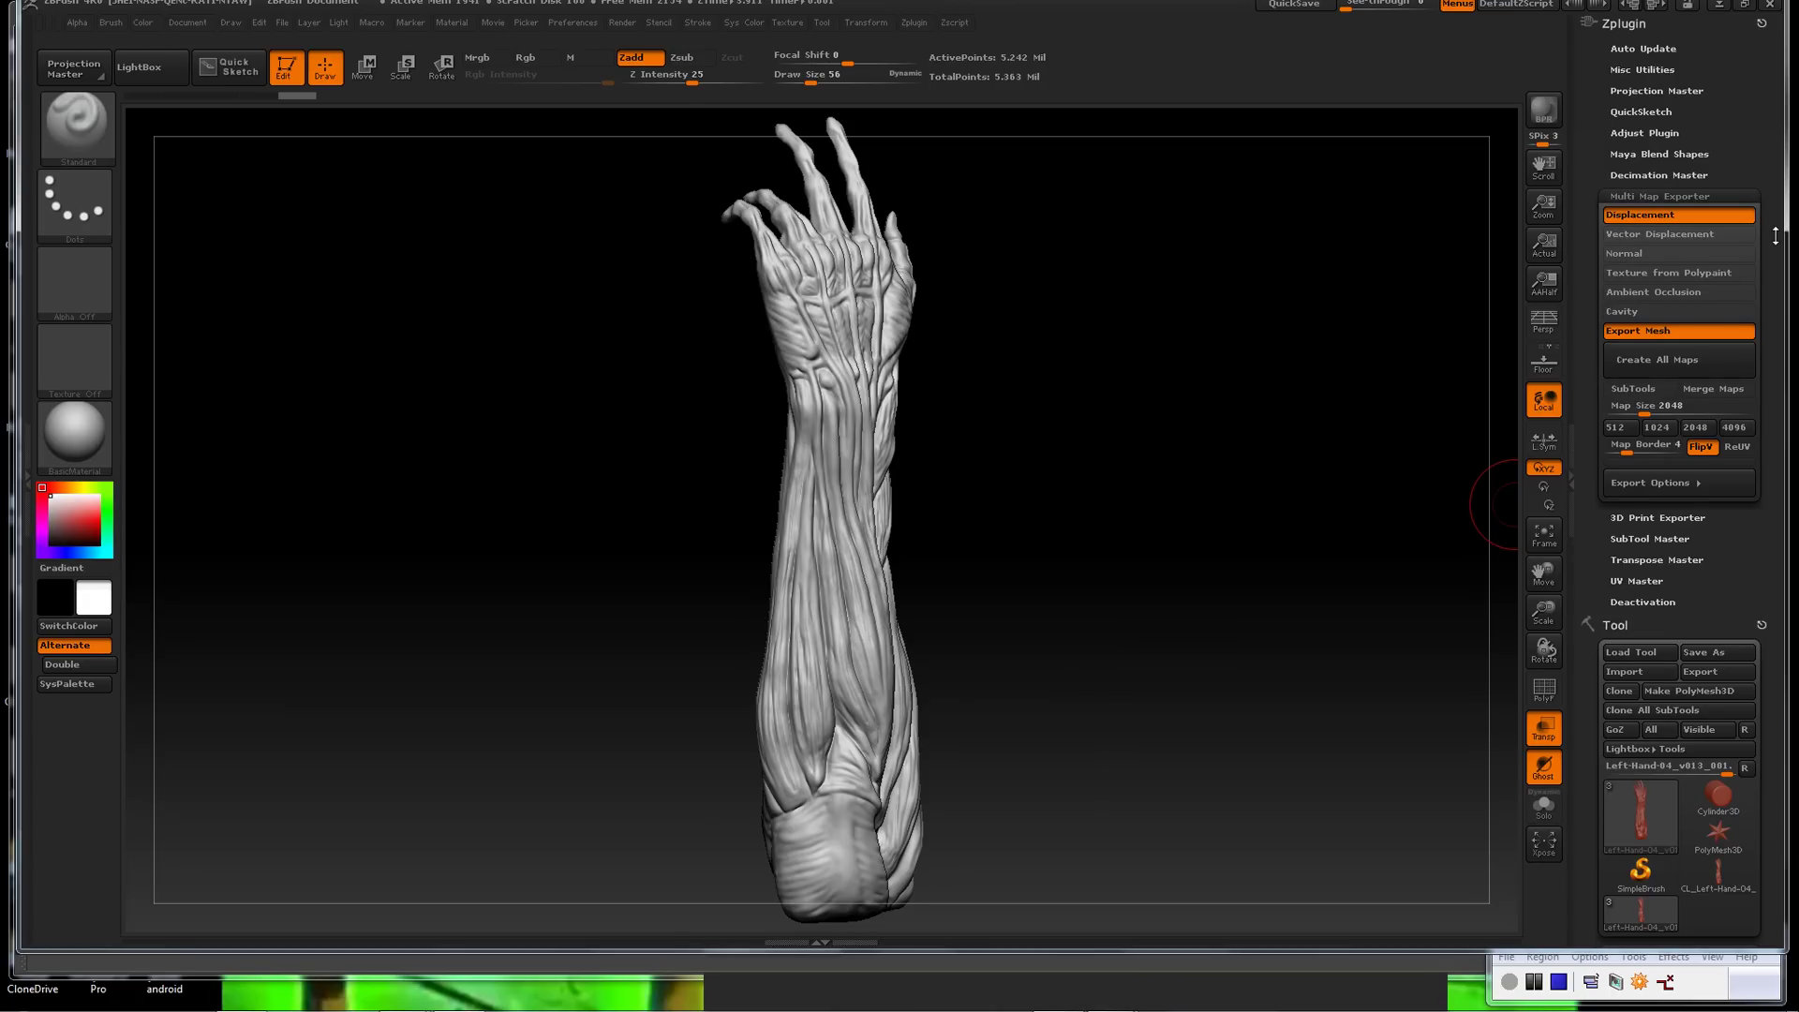
{"action": "left_click_drag", "start_coordinate": [1774, 236], "coordinate": [1736, 201]}
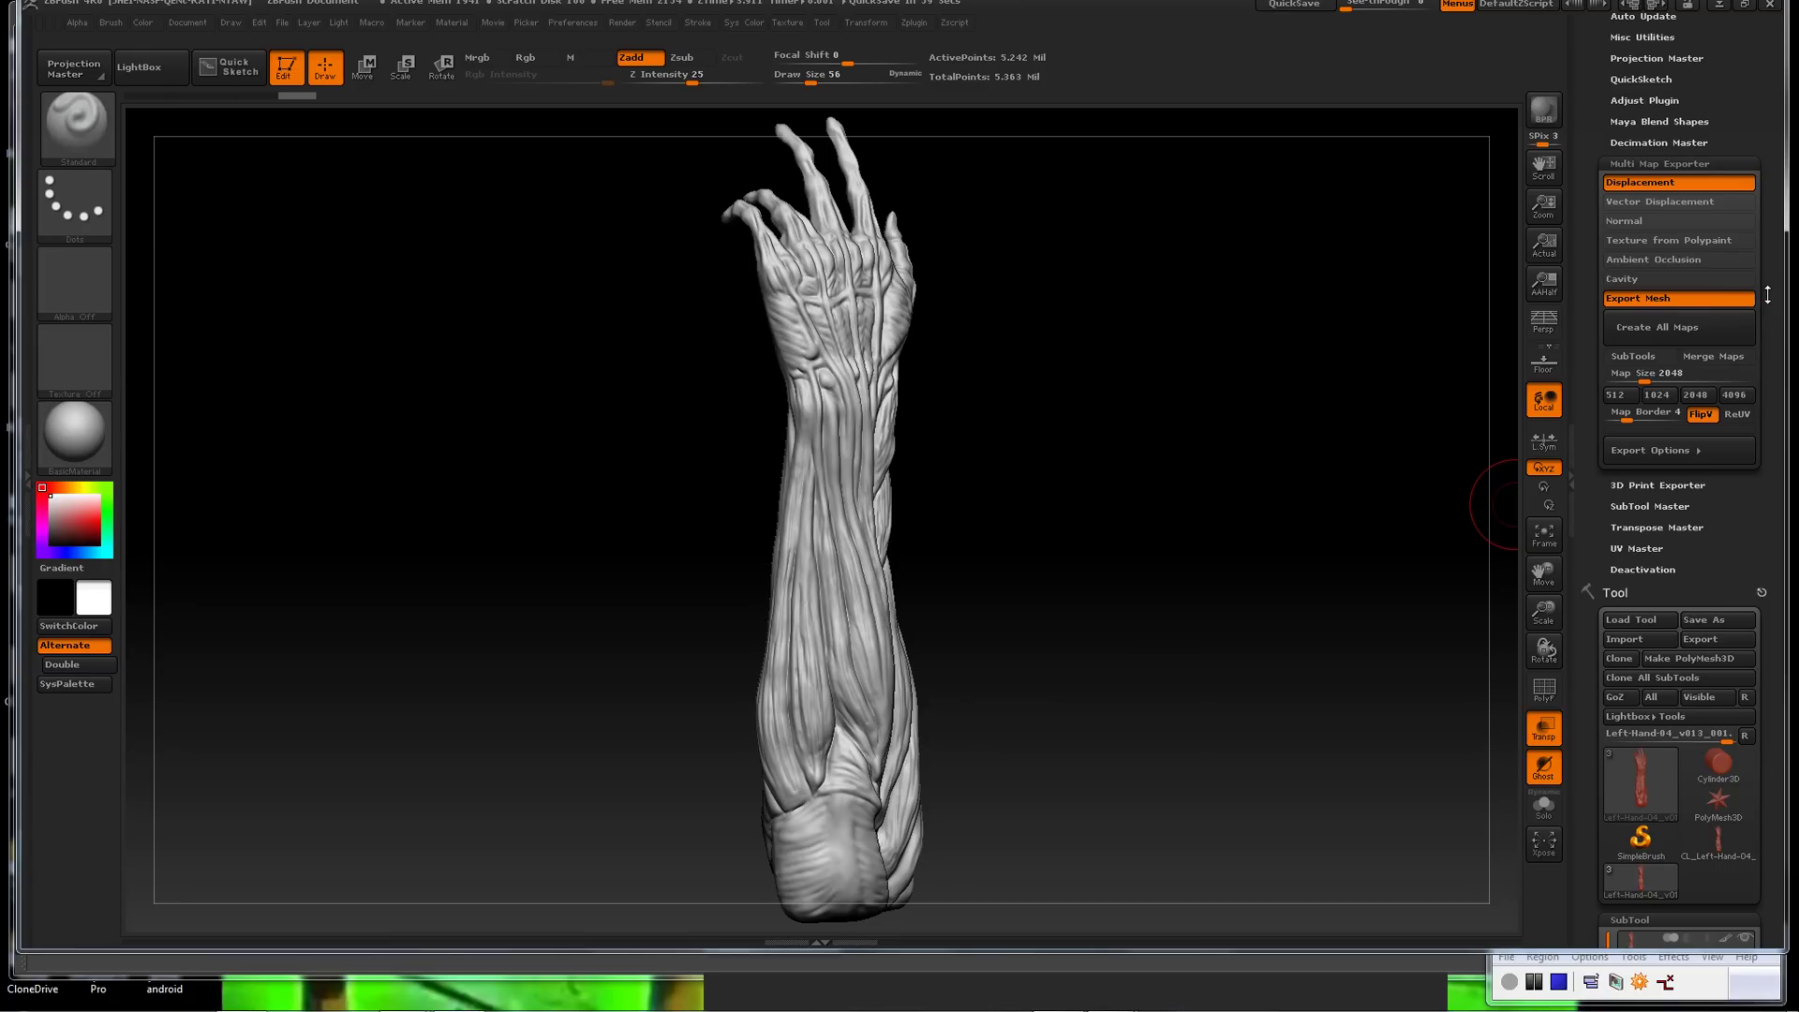
{"action": "left_click_drag", "start_coordinate": [1767, 295], "coordinate": [1771, 235]}
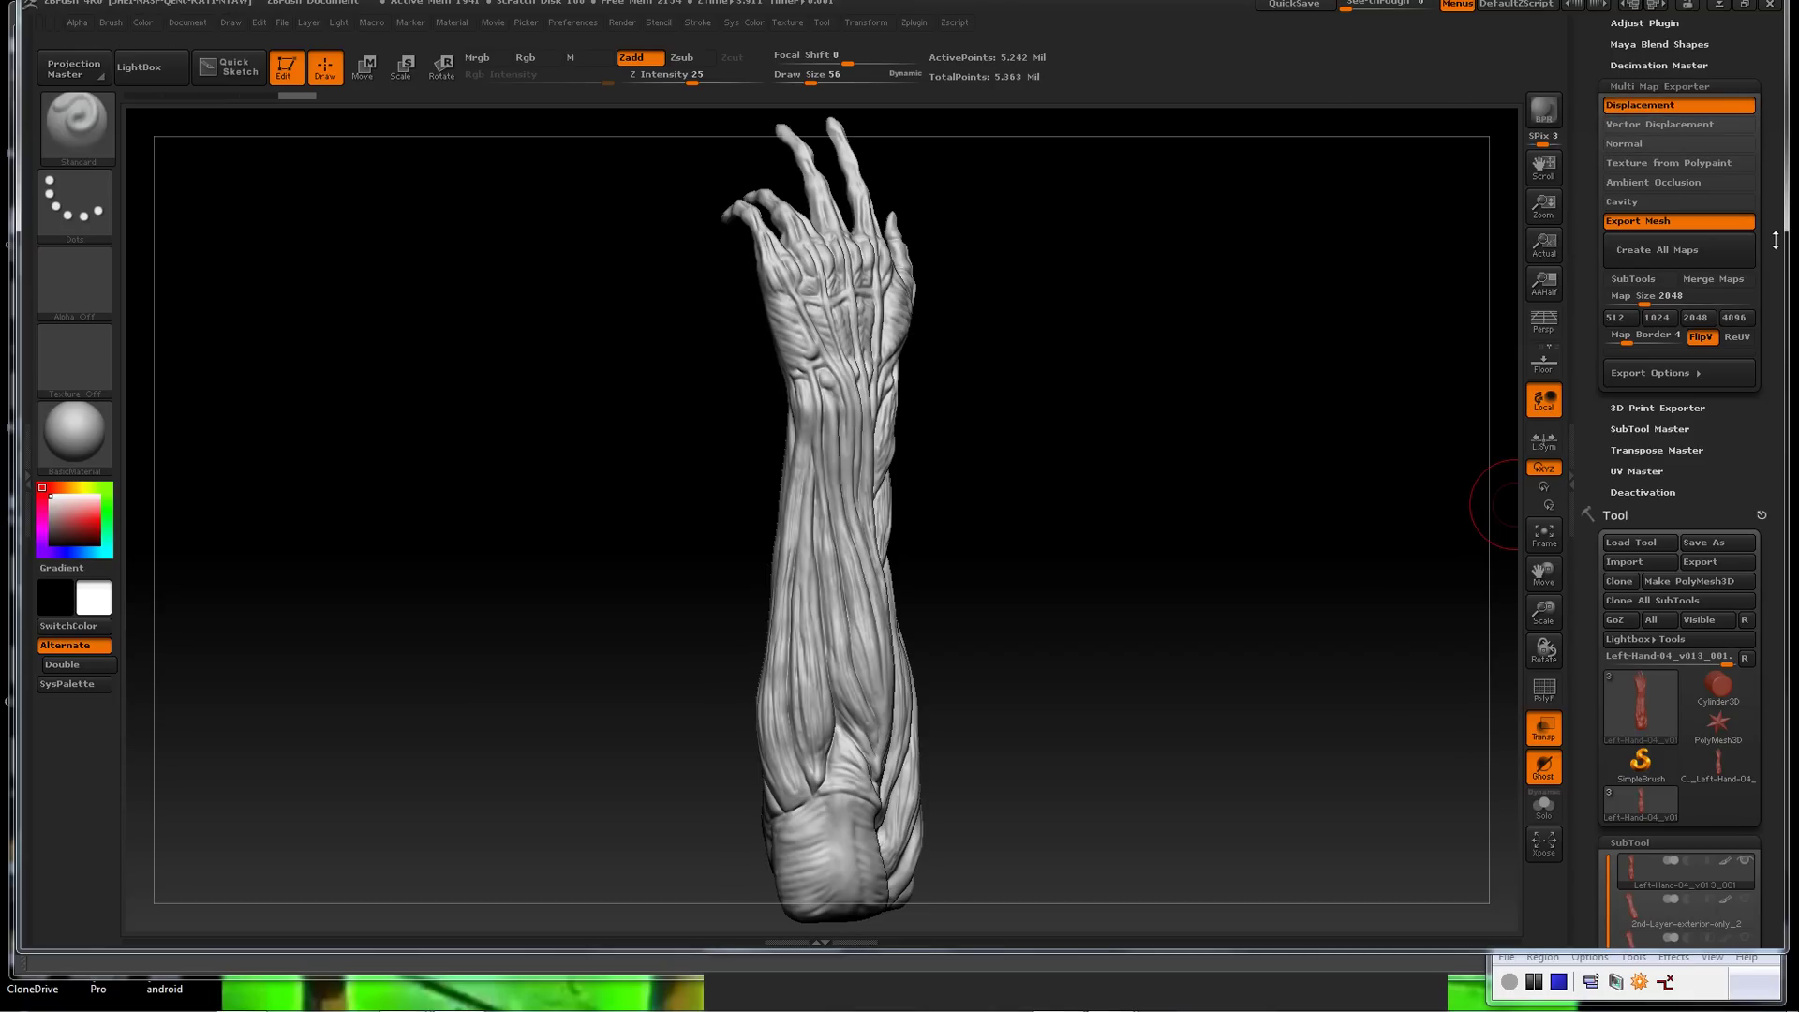
{"action": "left_click_drag", "start_coordinate": [1768, 245], "coordinate": [1768, 164]}
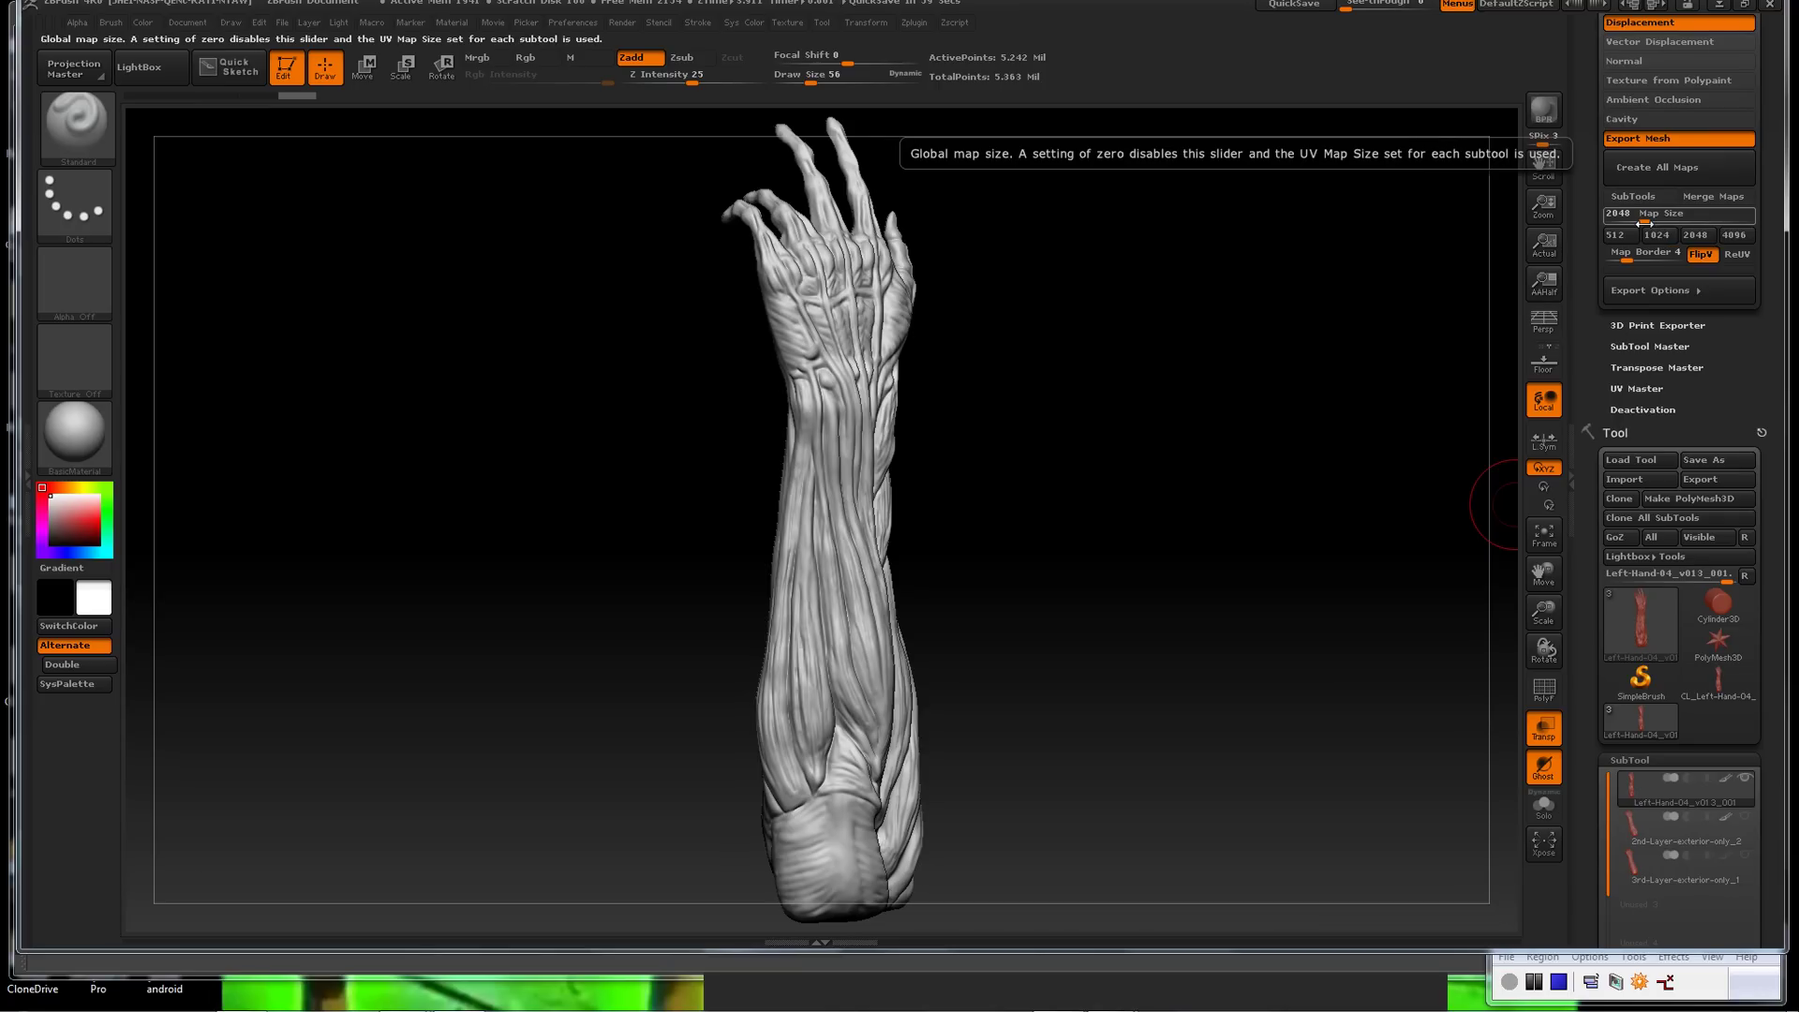
{"action": "left_click", "coordinate": [1701, 256]}
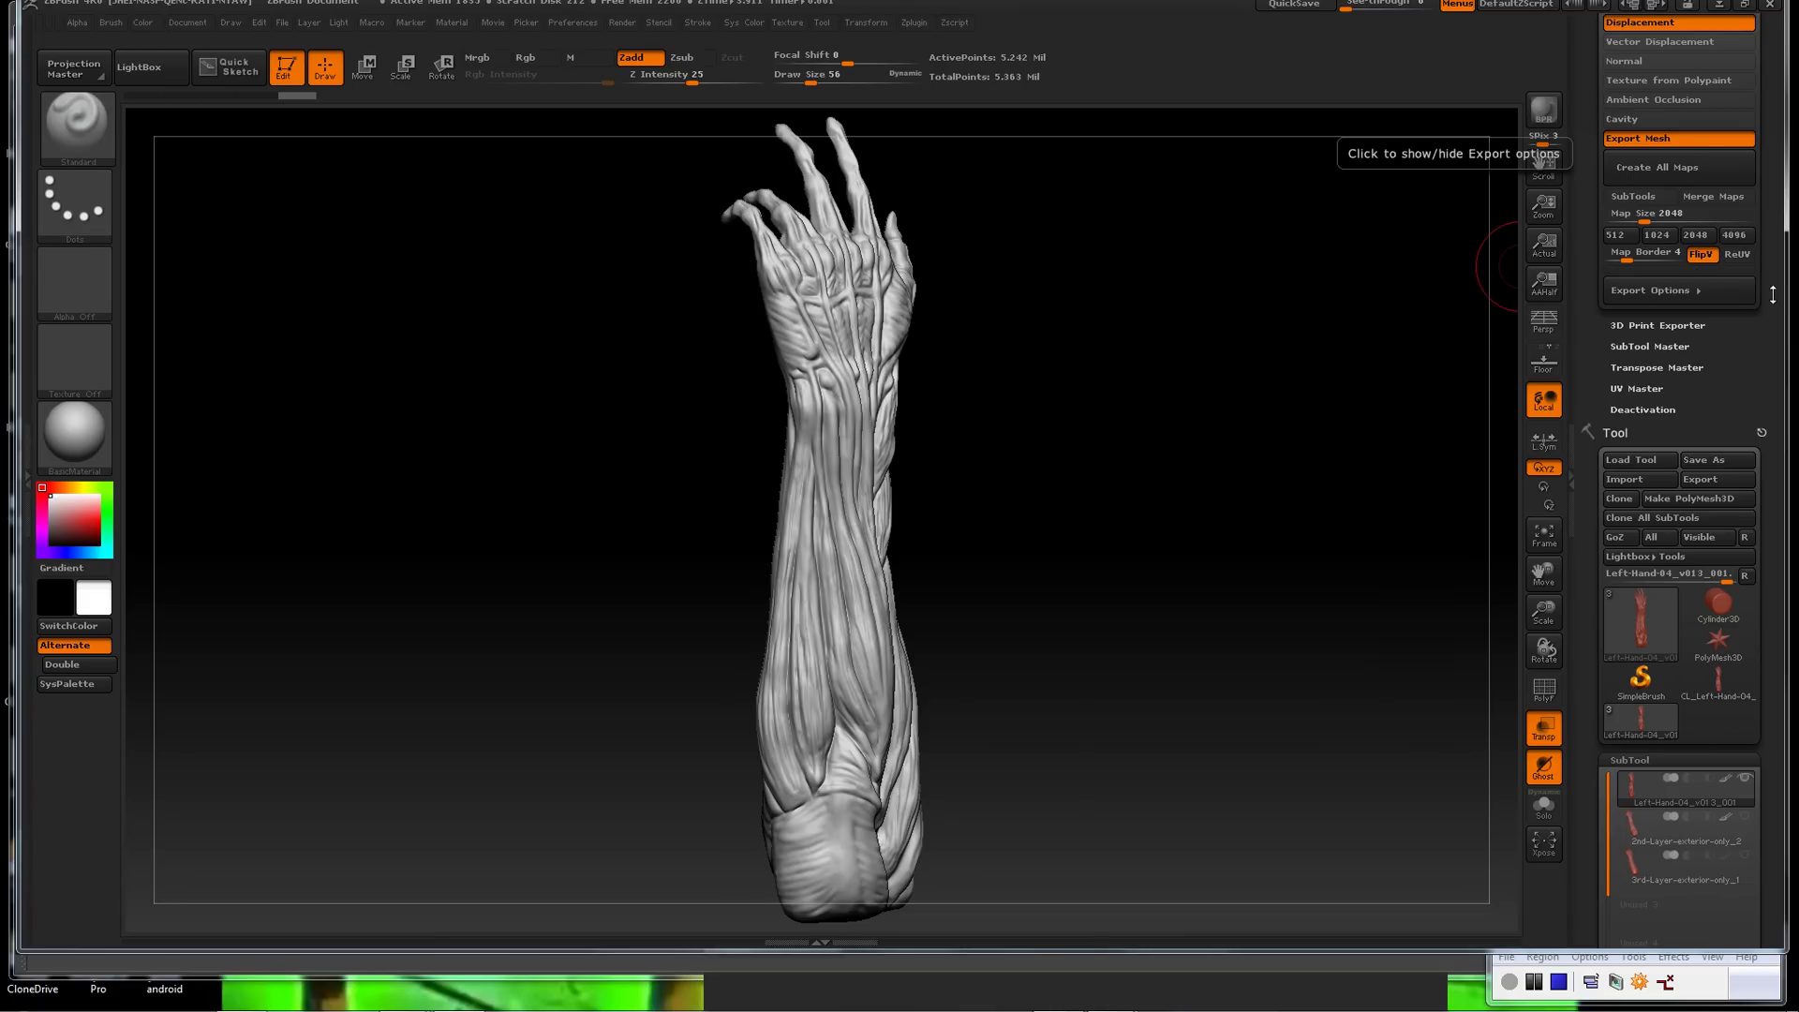
{"action": "scroll", "coordinate": [1773, 290], "scroll_direction": "down", "scroll_amount": 1}
{"action": "left_click_drag", "start_coordinate": [1774, 291], "coordinate": [1774, 267]}
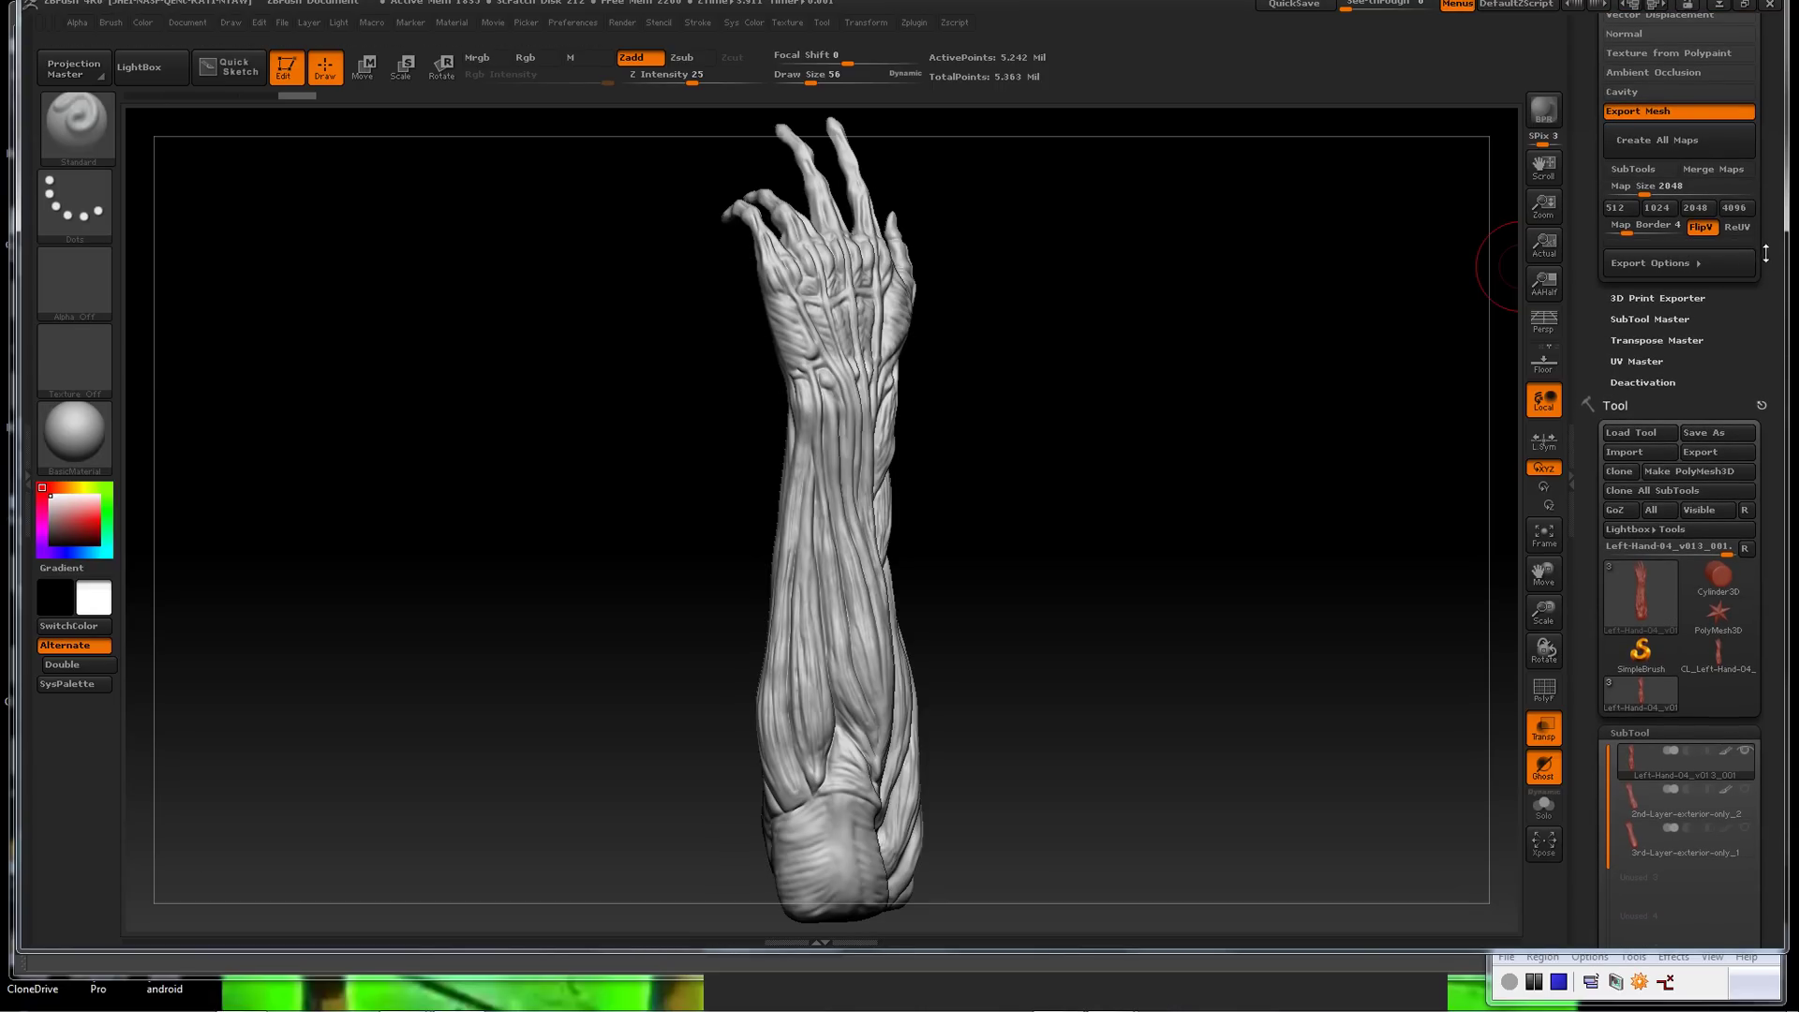
{"action": "left_click", "coordinate": [1672, 264]}
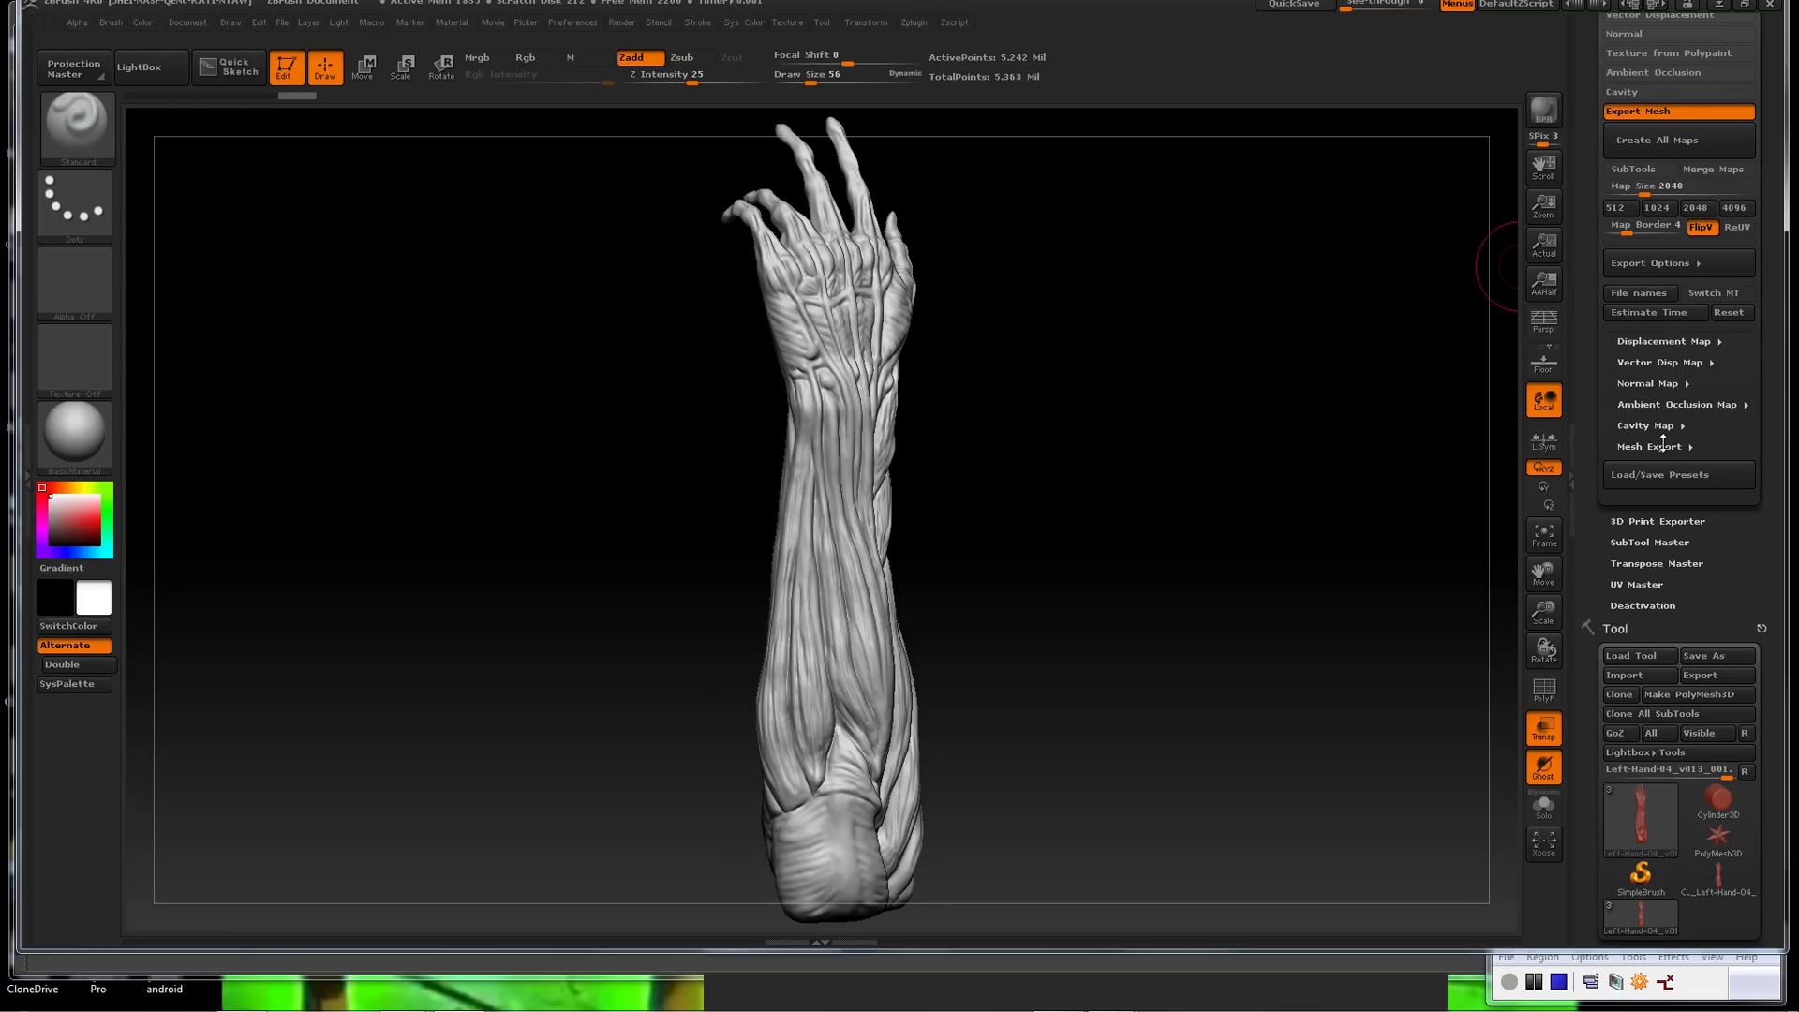
Expand the Displacement Map settings under Export Options
{"action": "left_click", "coordinate": [1652, 342]}
{"action": "left_click_drag", "start_coordinate": [1771, 374], "coordinate": [1774, 304]}
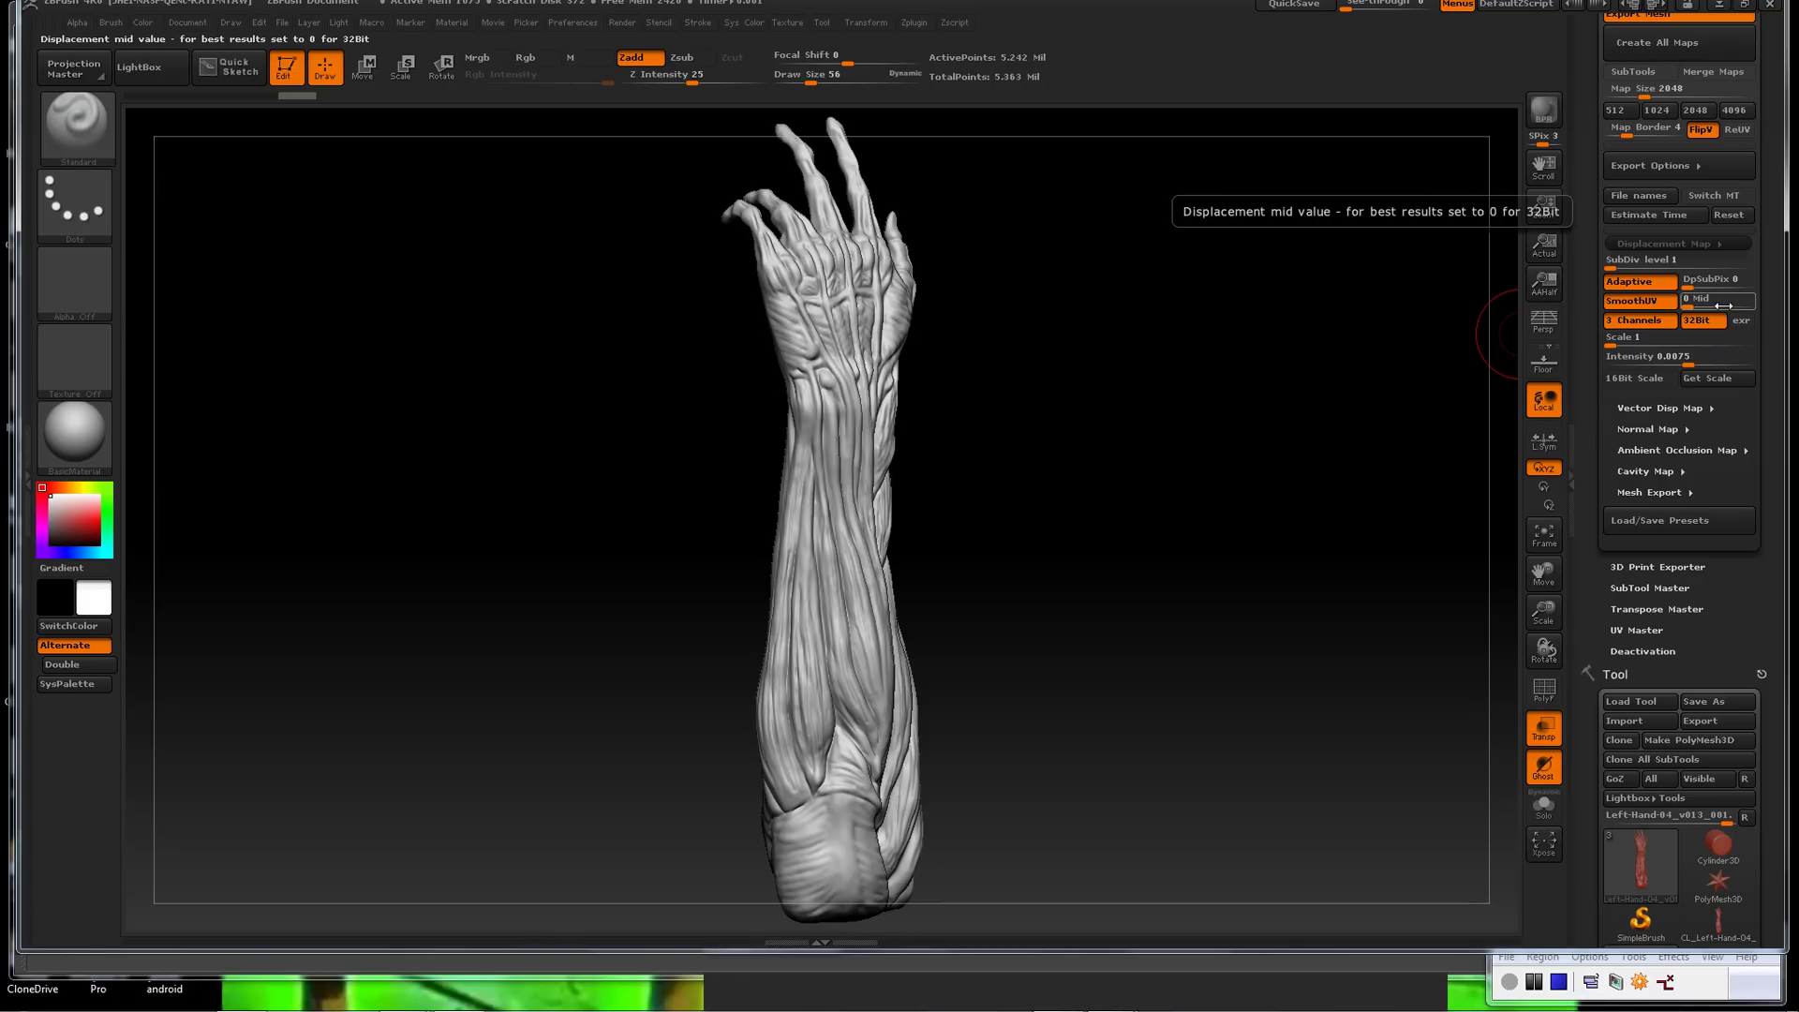
Nudge the displacement Mid slider up, then return it to 0
{"action": "left_click_drag", "start_coordinate": [1696, 307], "coordinate": [1710, 308]}
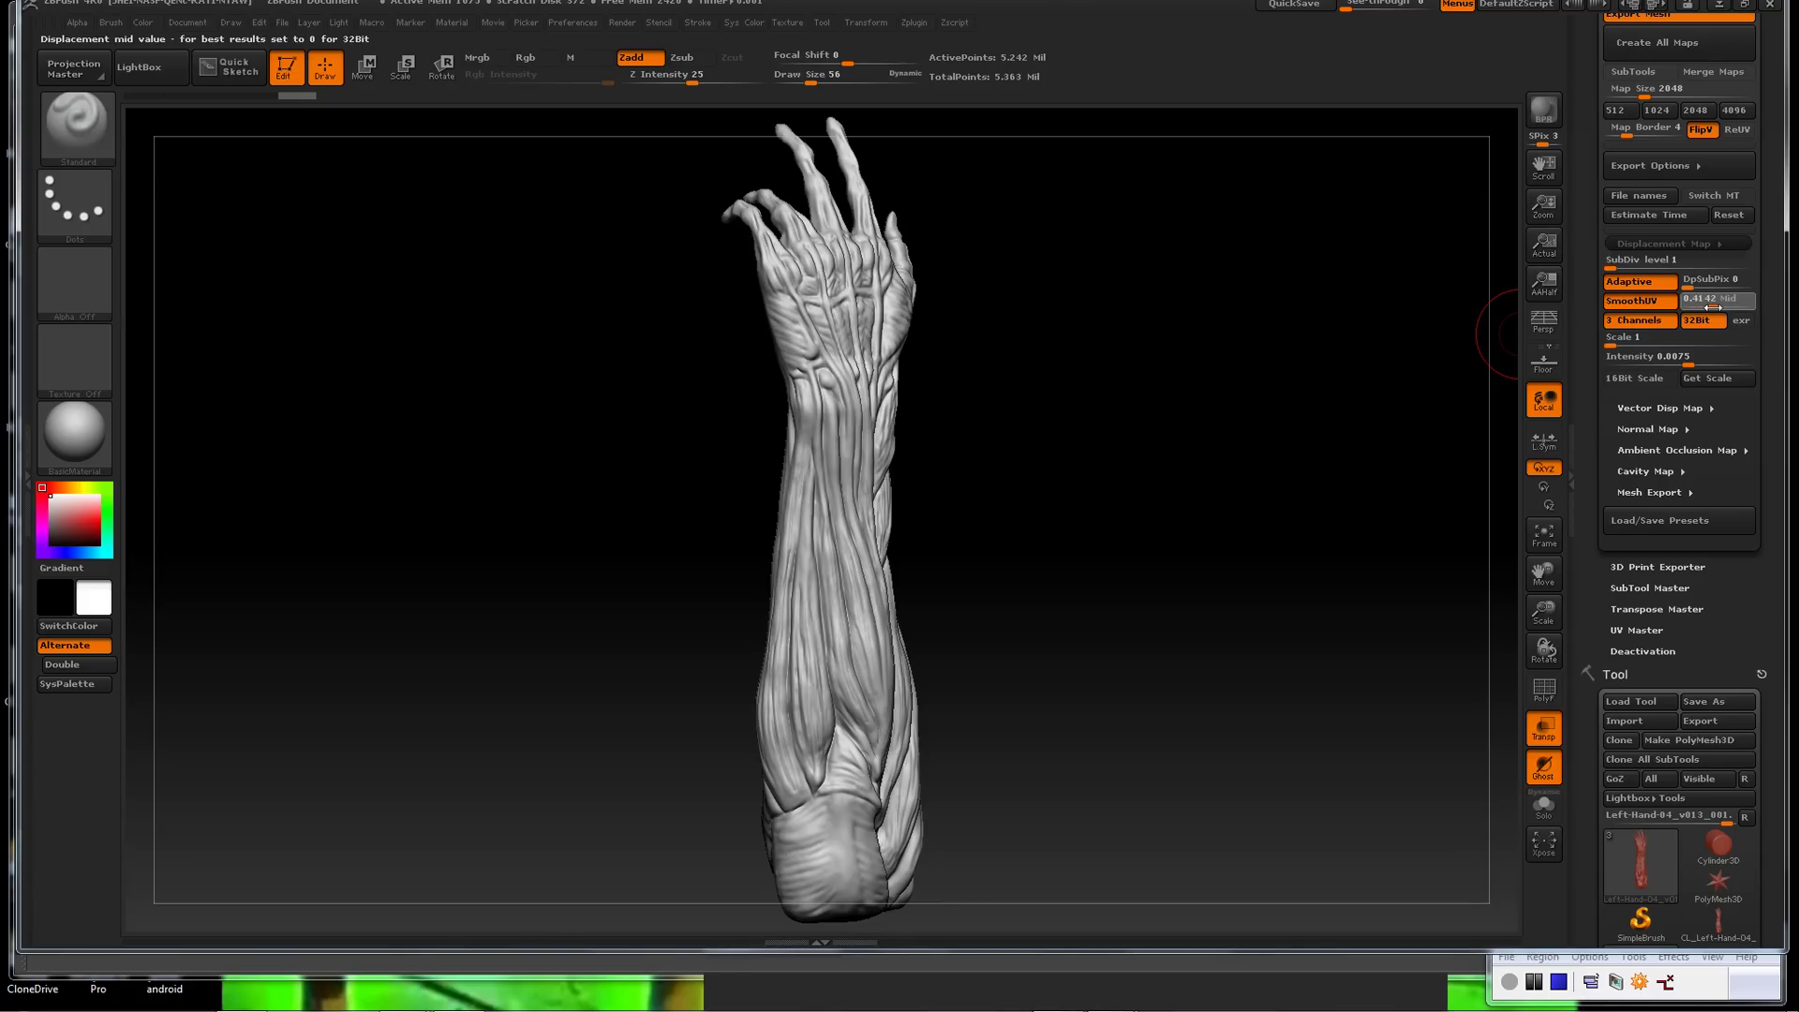
{"action": "left_click_drag", "start_coordinate": [1716, 307], "coordinate": [1695, 300]}
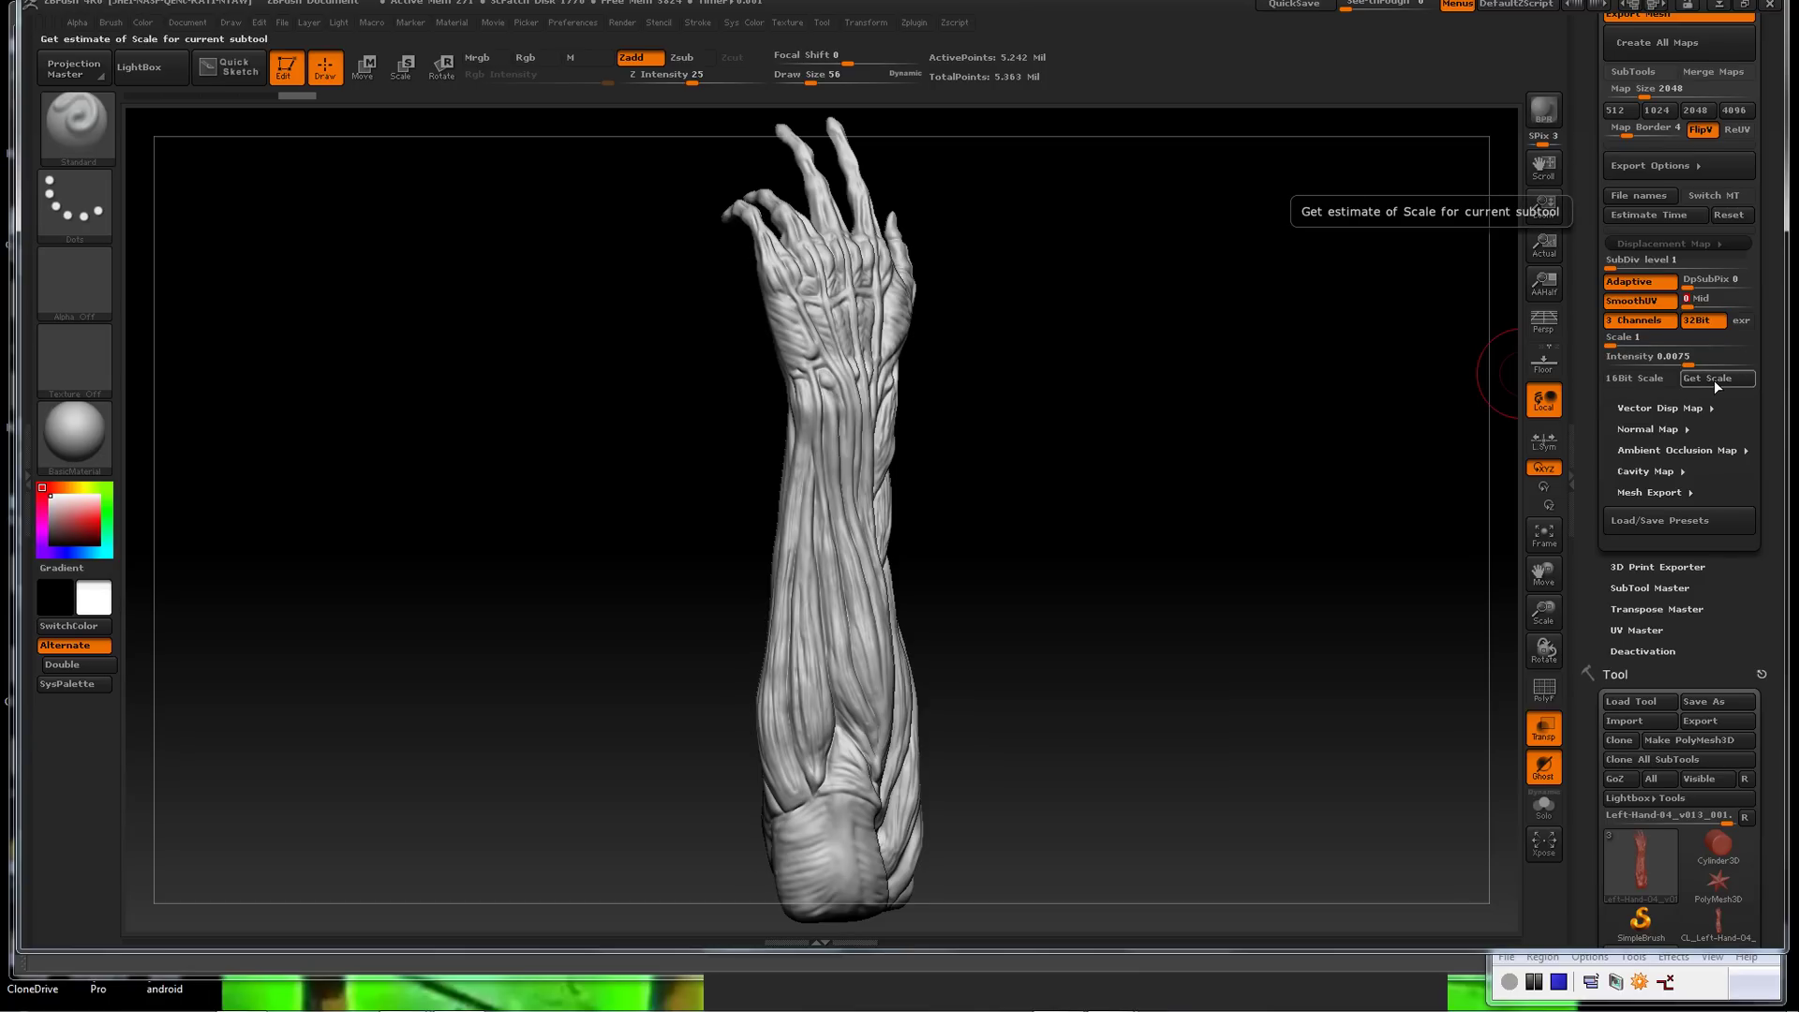
{"action": "left_click_drag", "start_coordinate": [1770, 348], "coordinate": [1774, 451]}
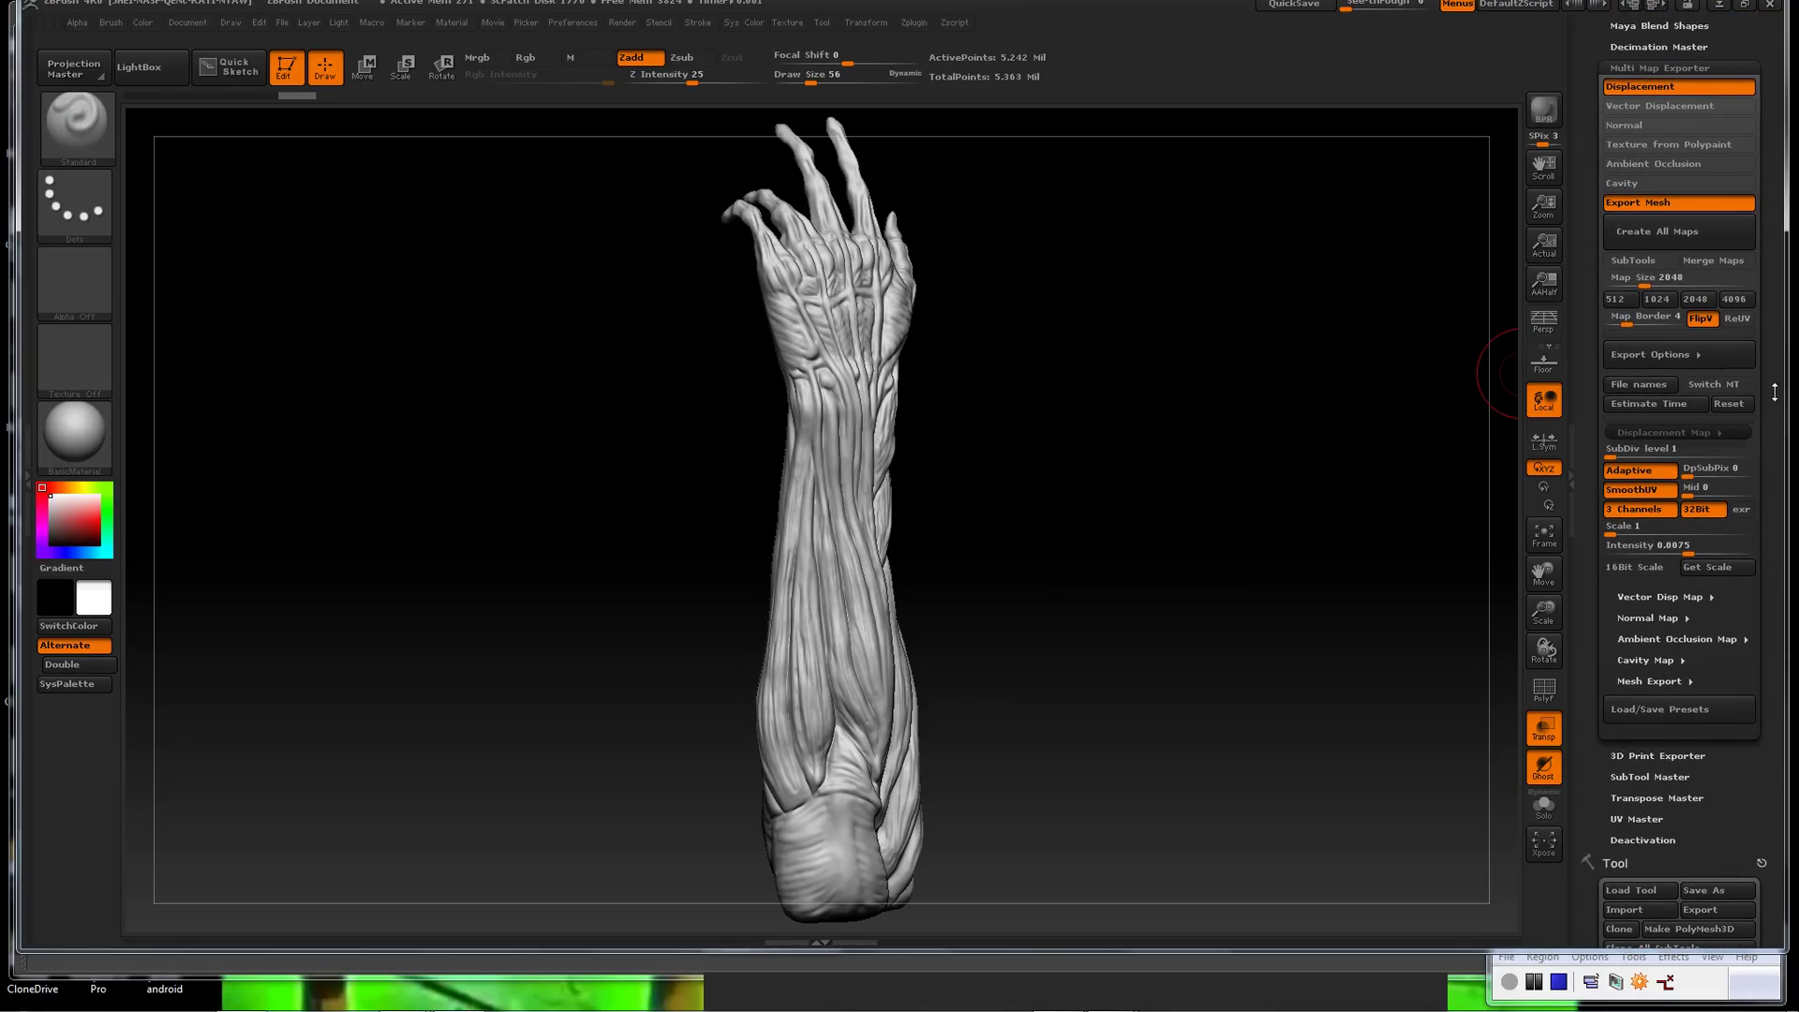
Create all the forearm maps, including the 2048 displacement TIFF, and save them to Alien_Invasion
{"action": "left_click", "coordinate": [1665, 238]}
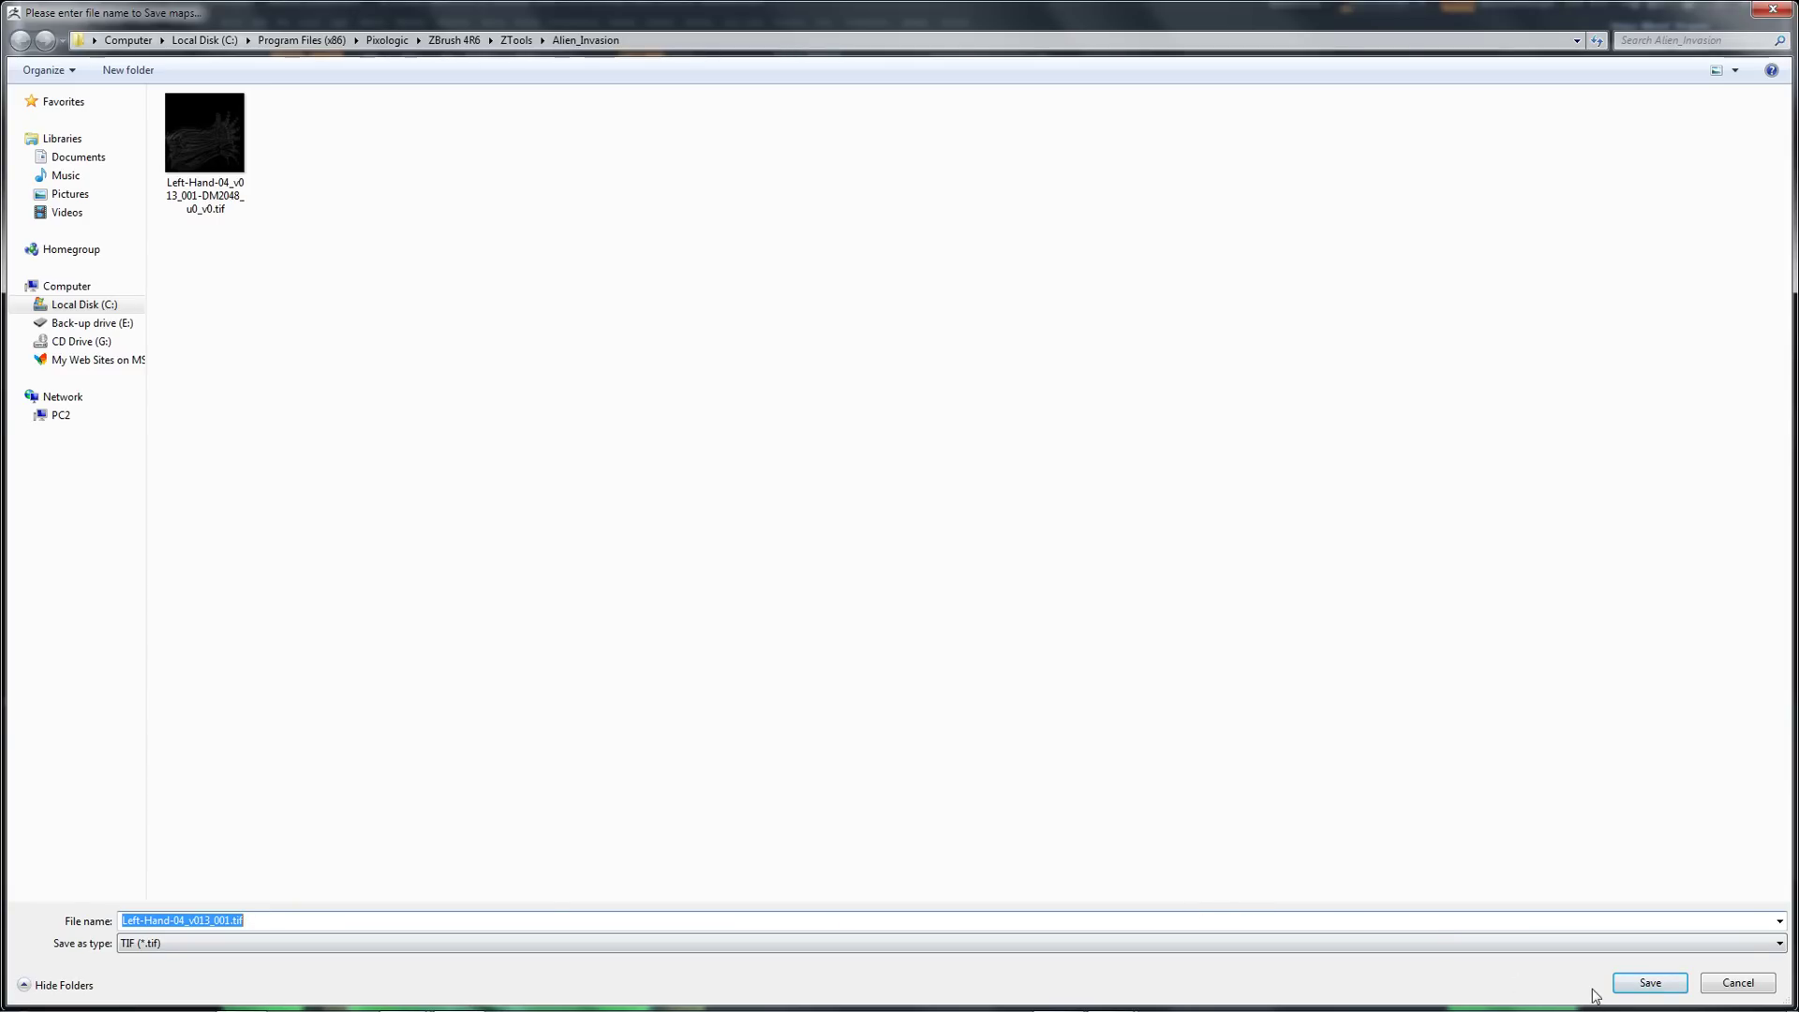
{"action": "left_click", "coordinate": [1647, 984]}
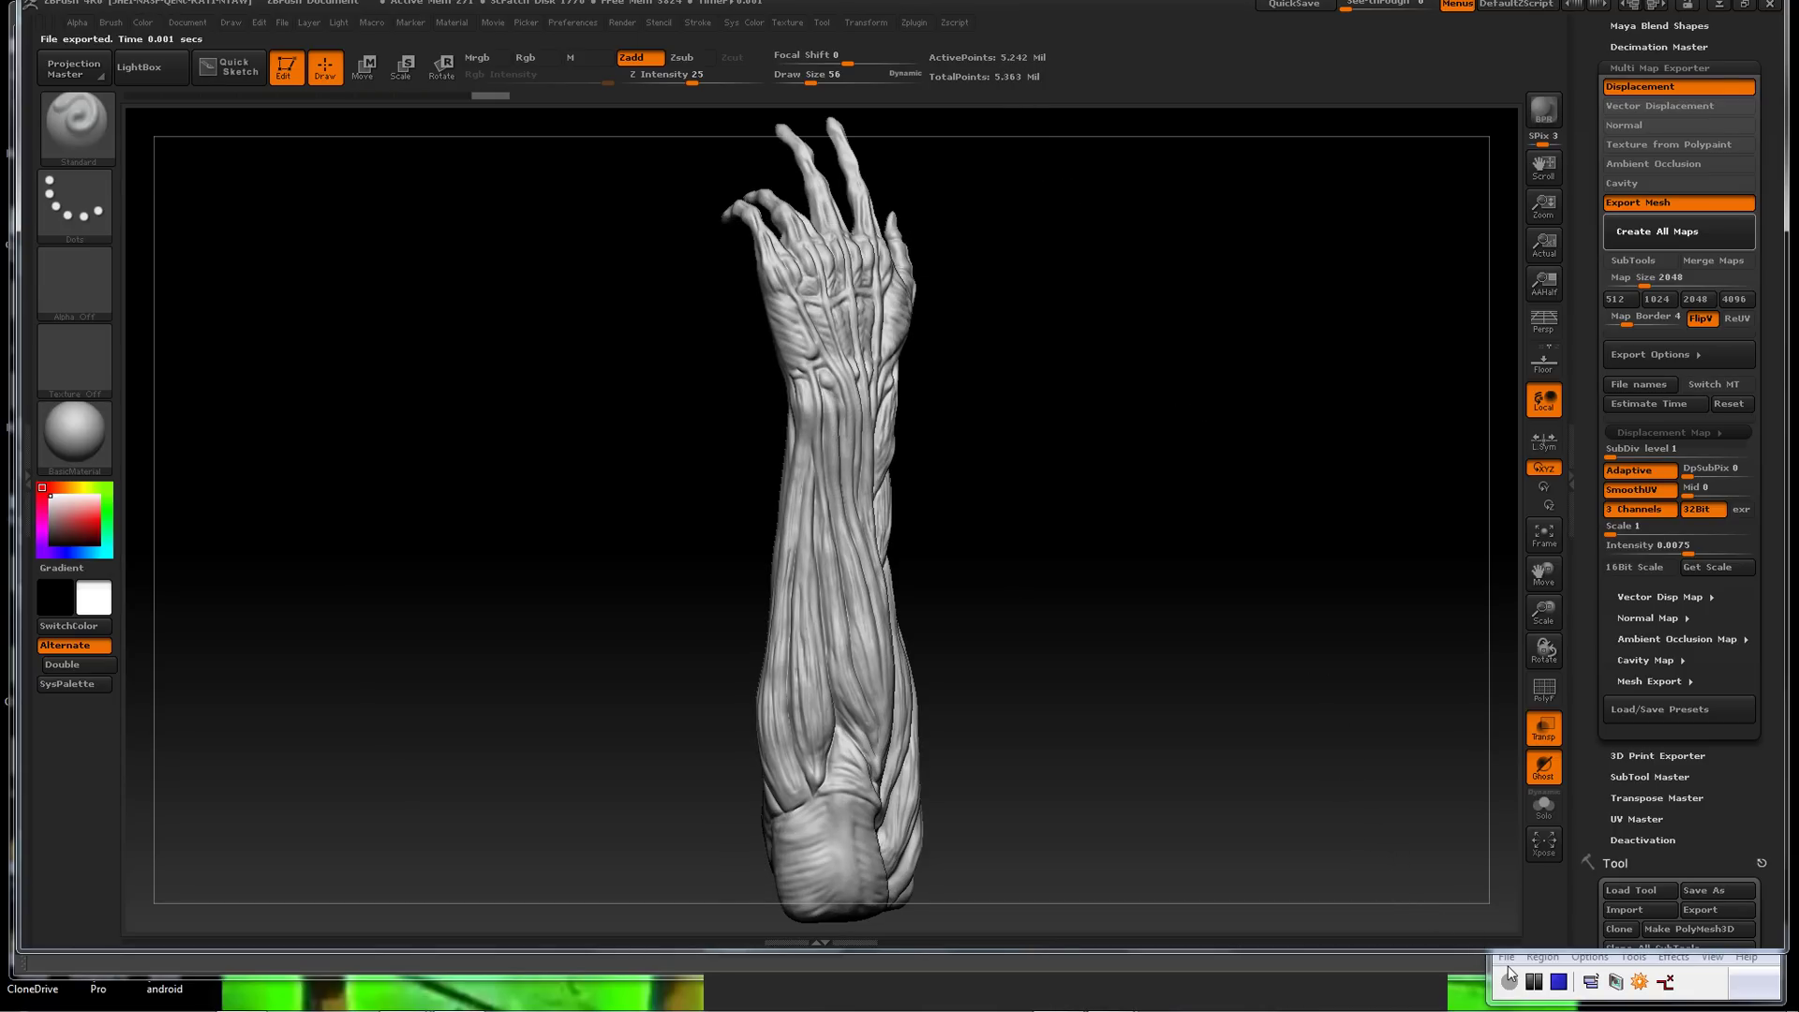
{"action": "left_click", "coordinate": [1534, 986]}
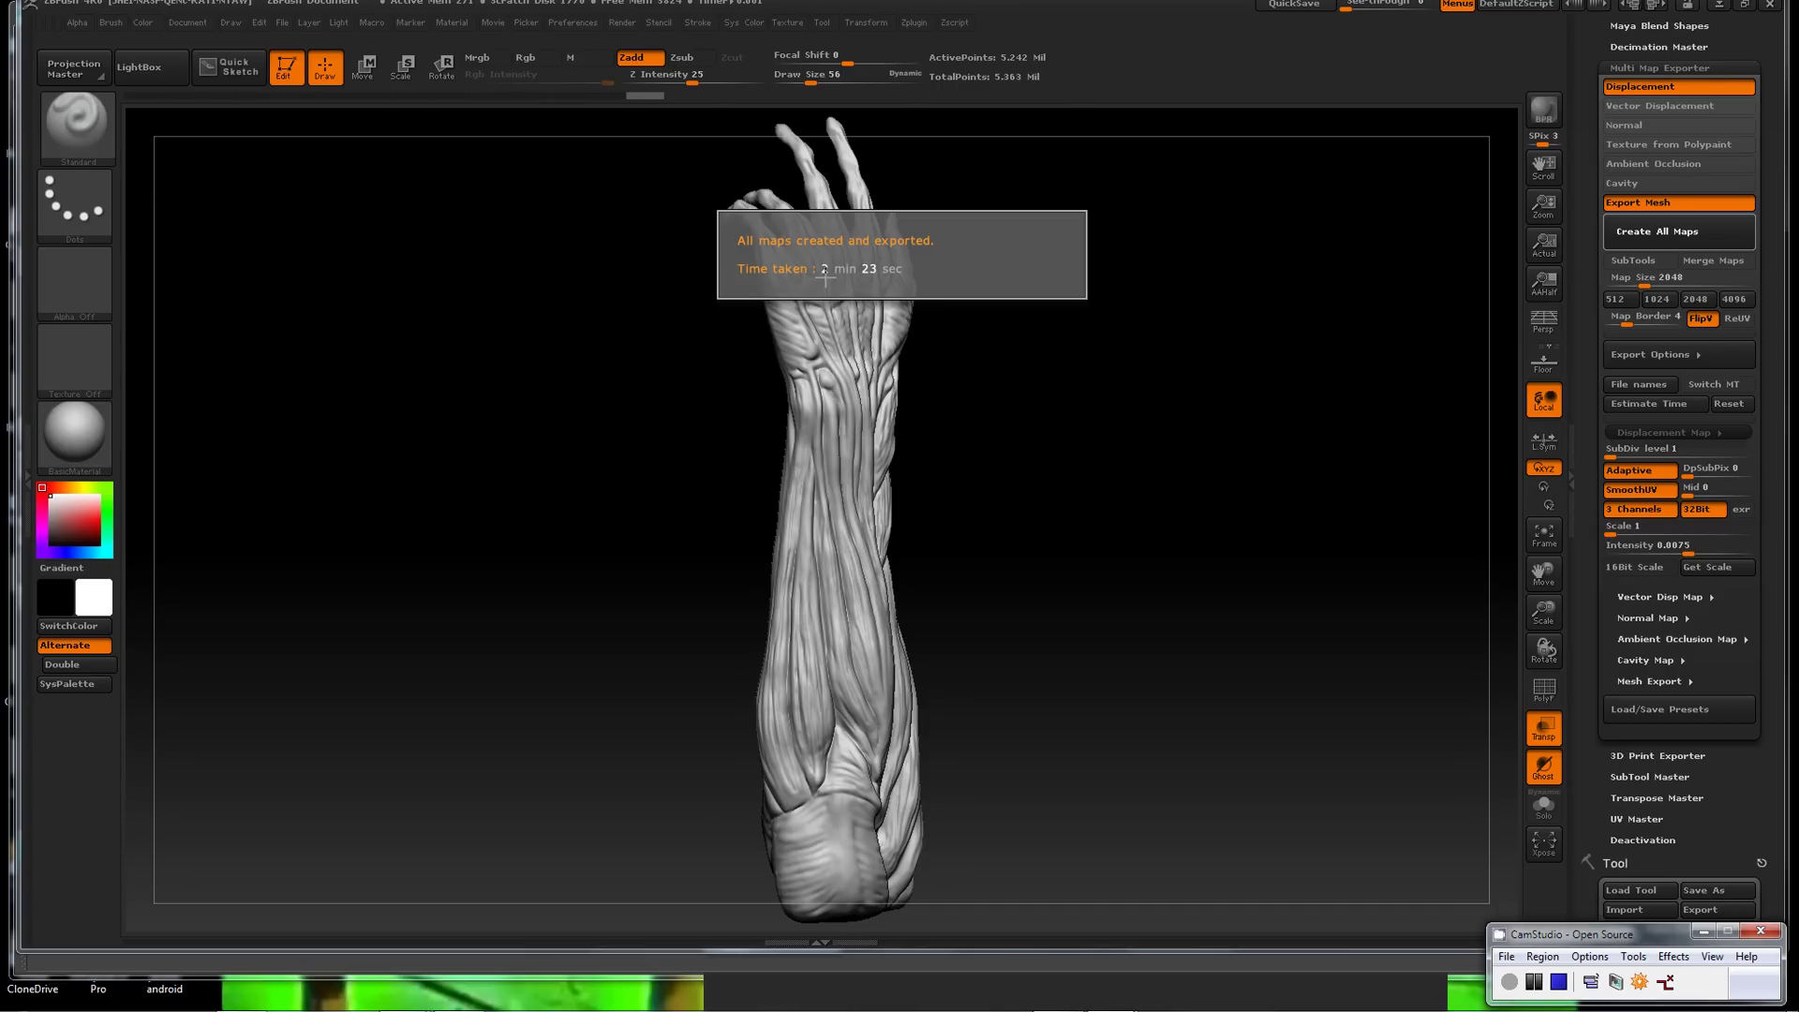
Dismiss the export message and show Maya in a single full-size perspective view
{"action": "left_click", "coordinate": [1092, 361]}
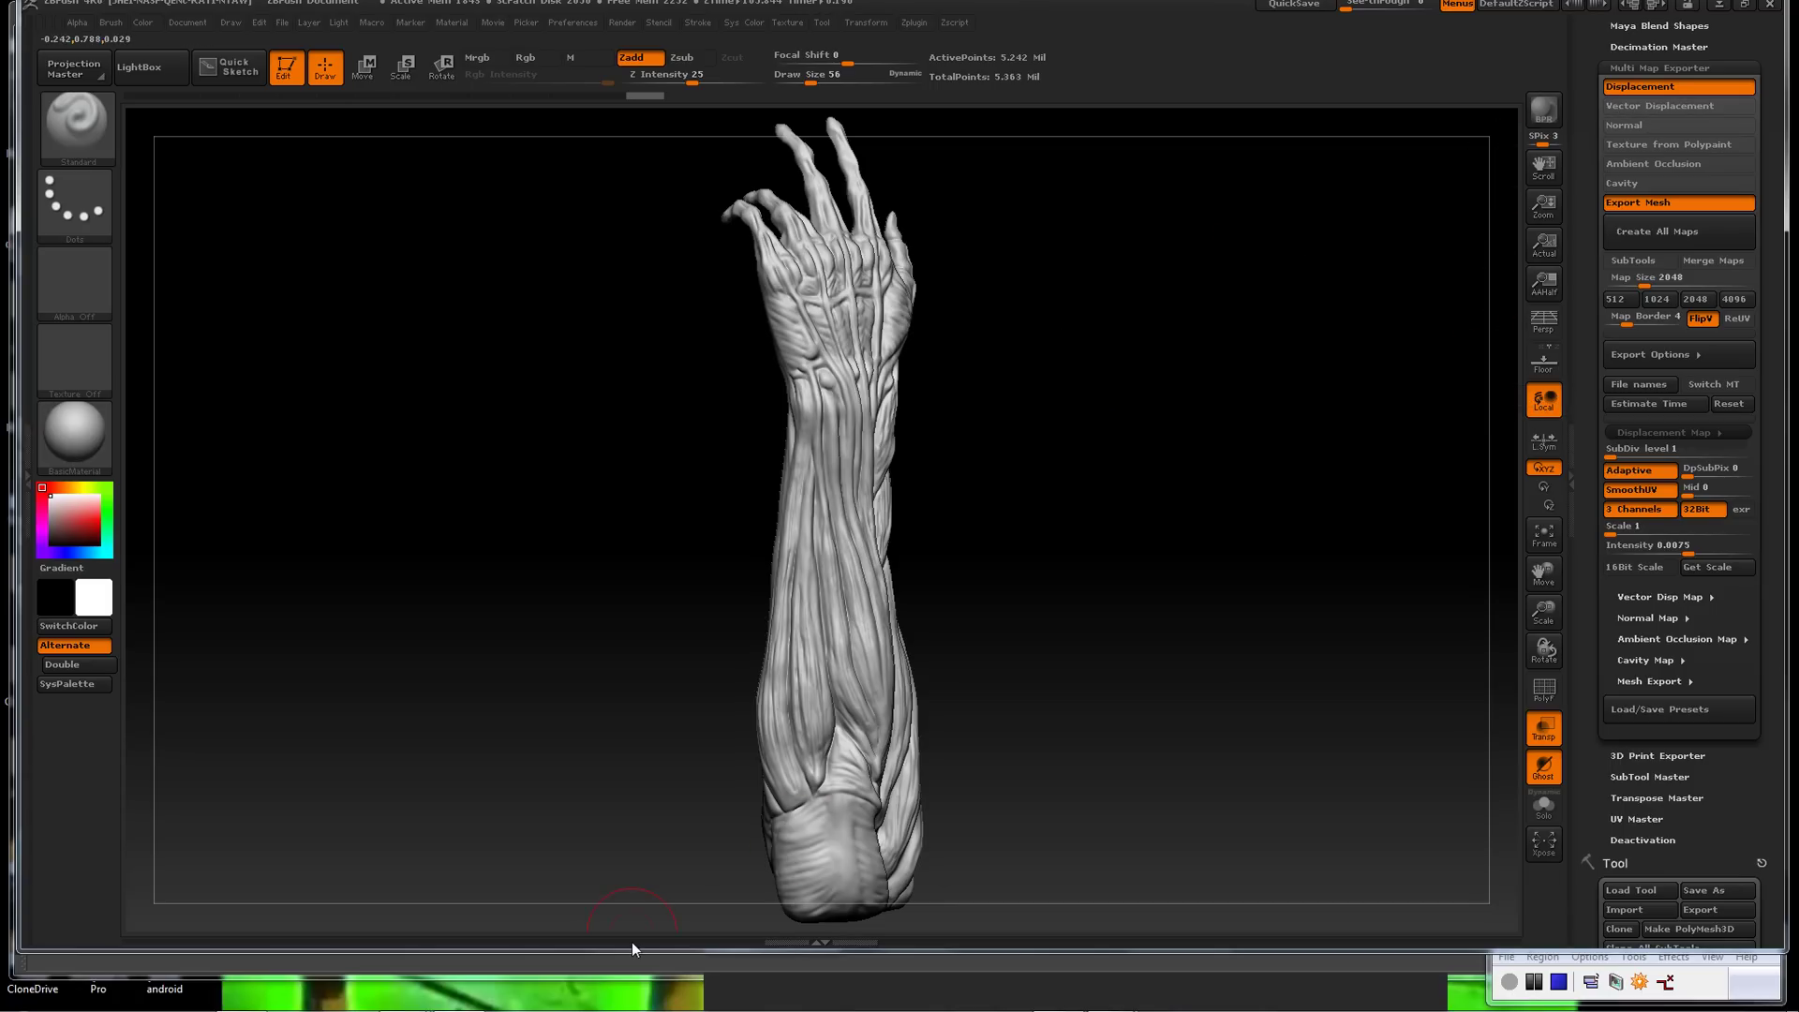
{"action": "mouse_move", "coordinate": [698, 1003]}
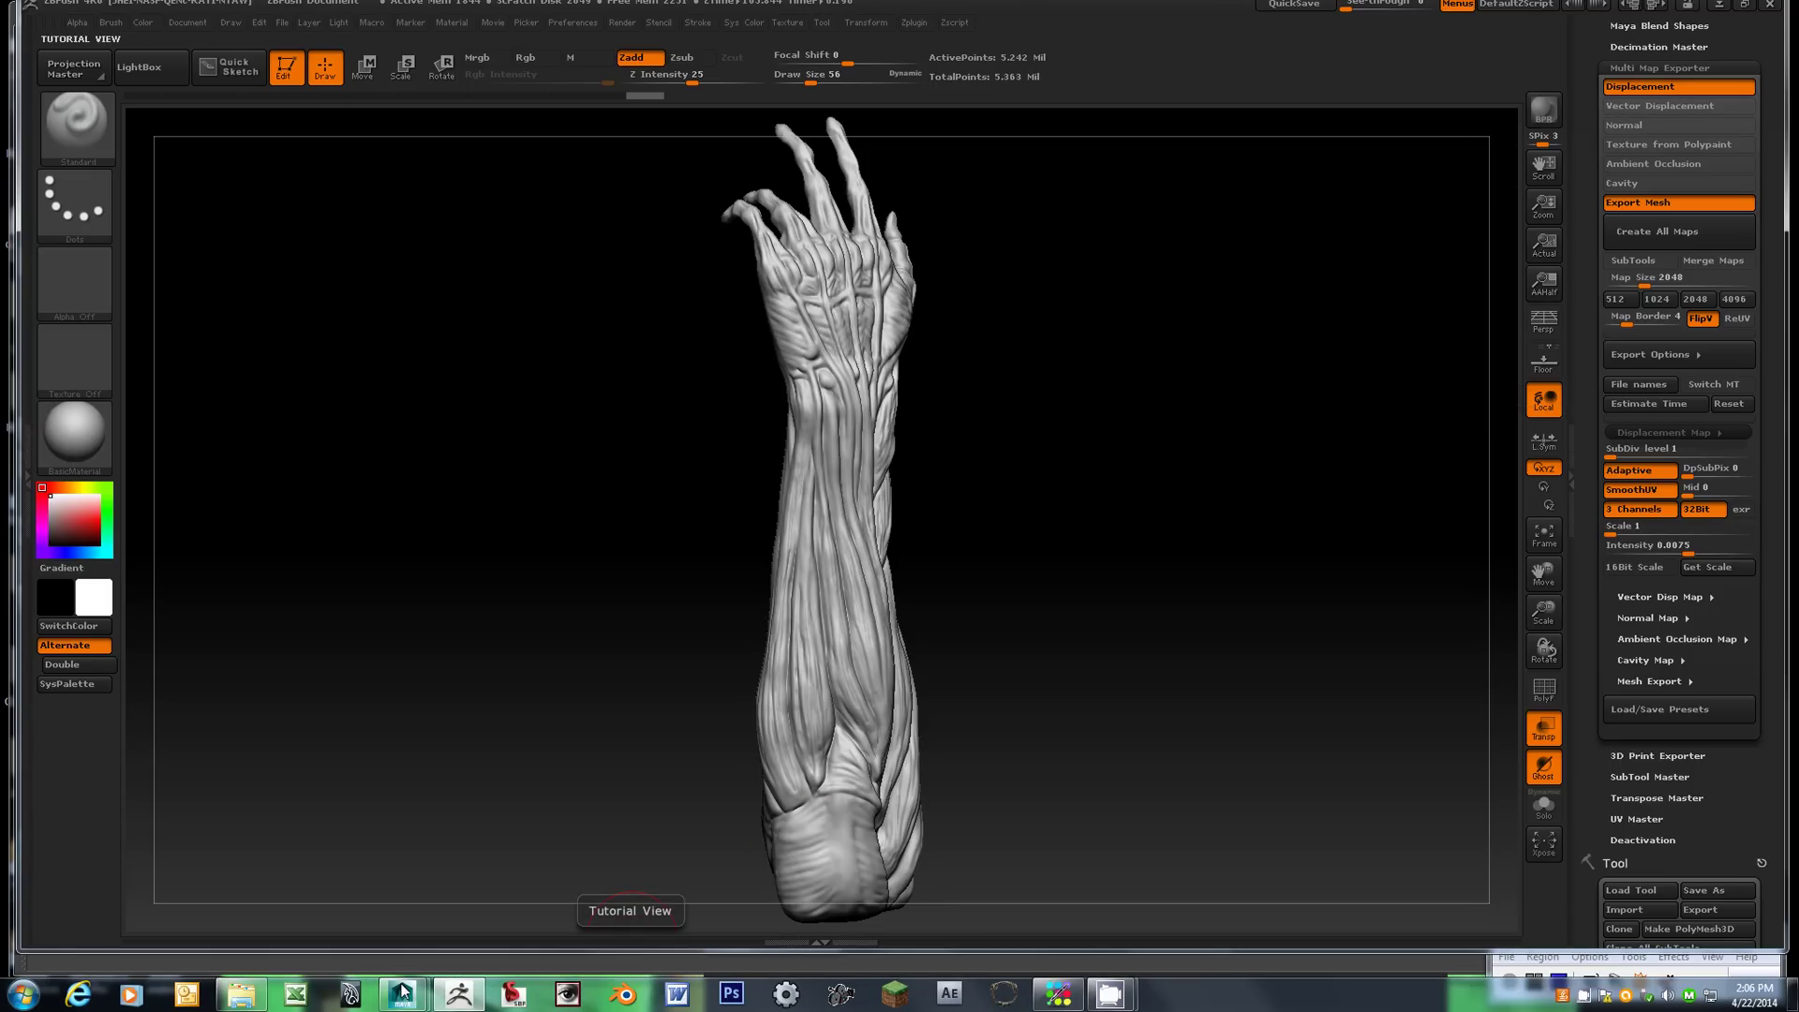
{"action": "mouse_move", "coordinate": [403, 992]}
{"action": "left_click", "coordinate": [486, 908]}
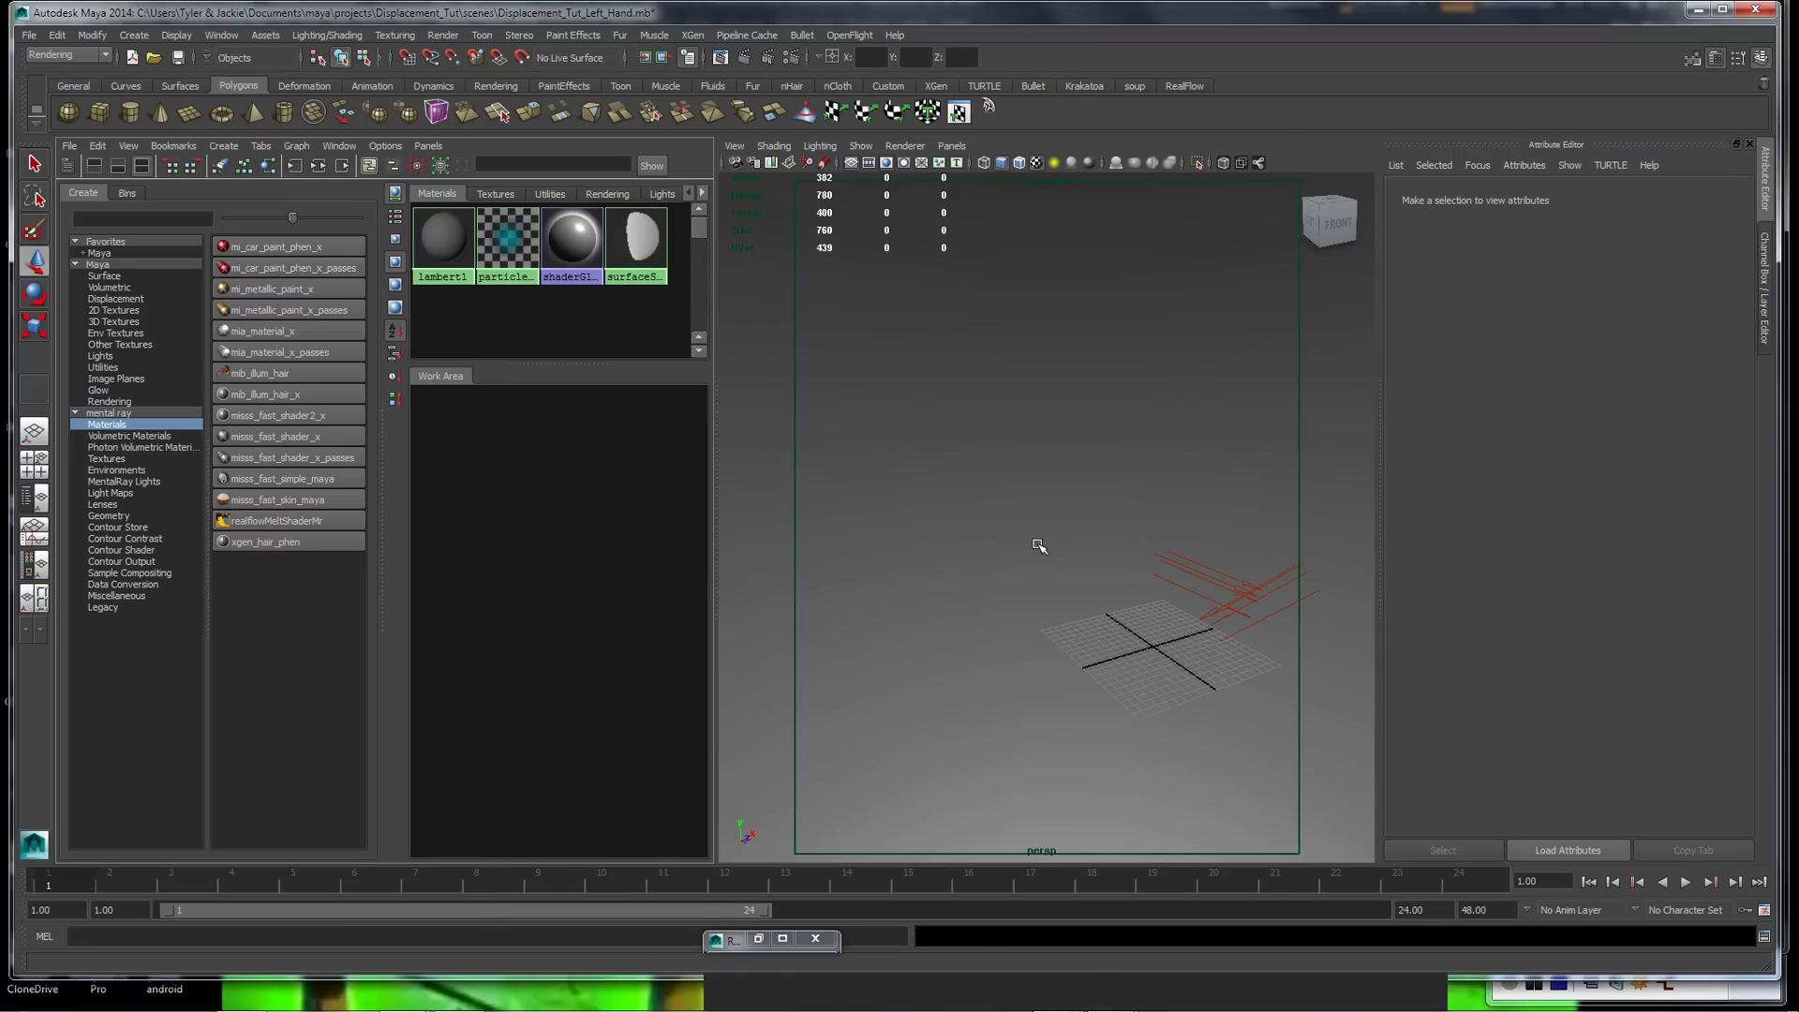
{"action": "left_click", "coordinate": [31, 433]}
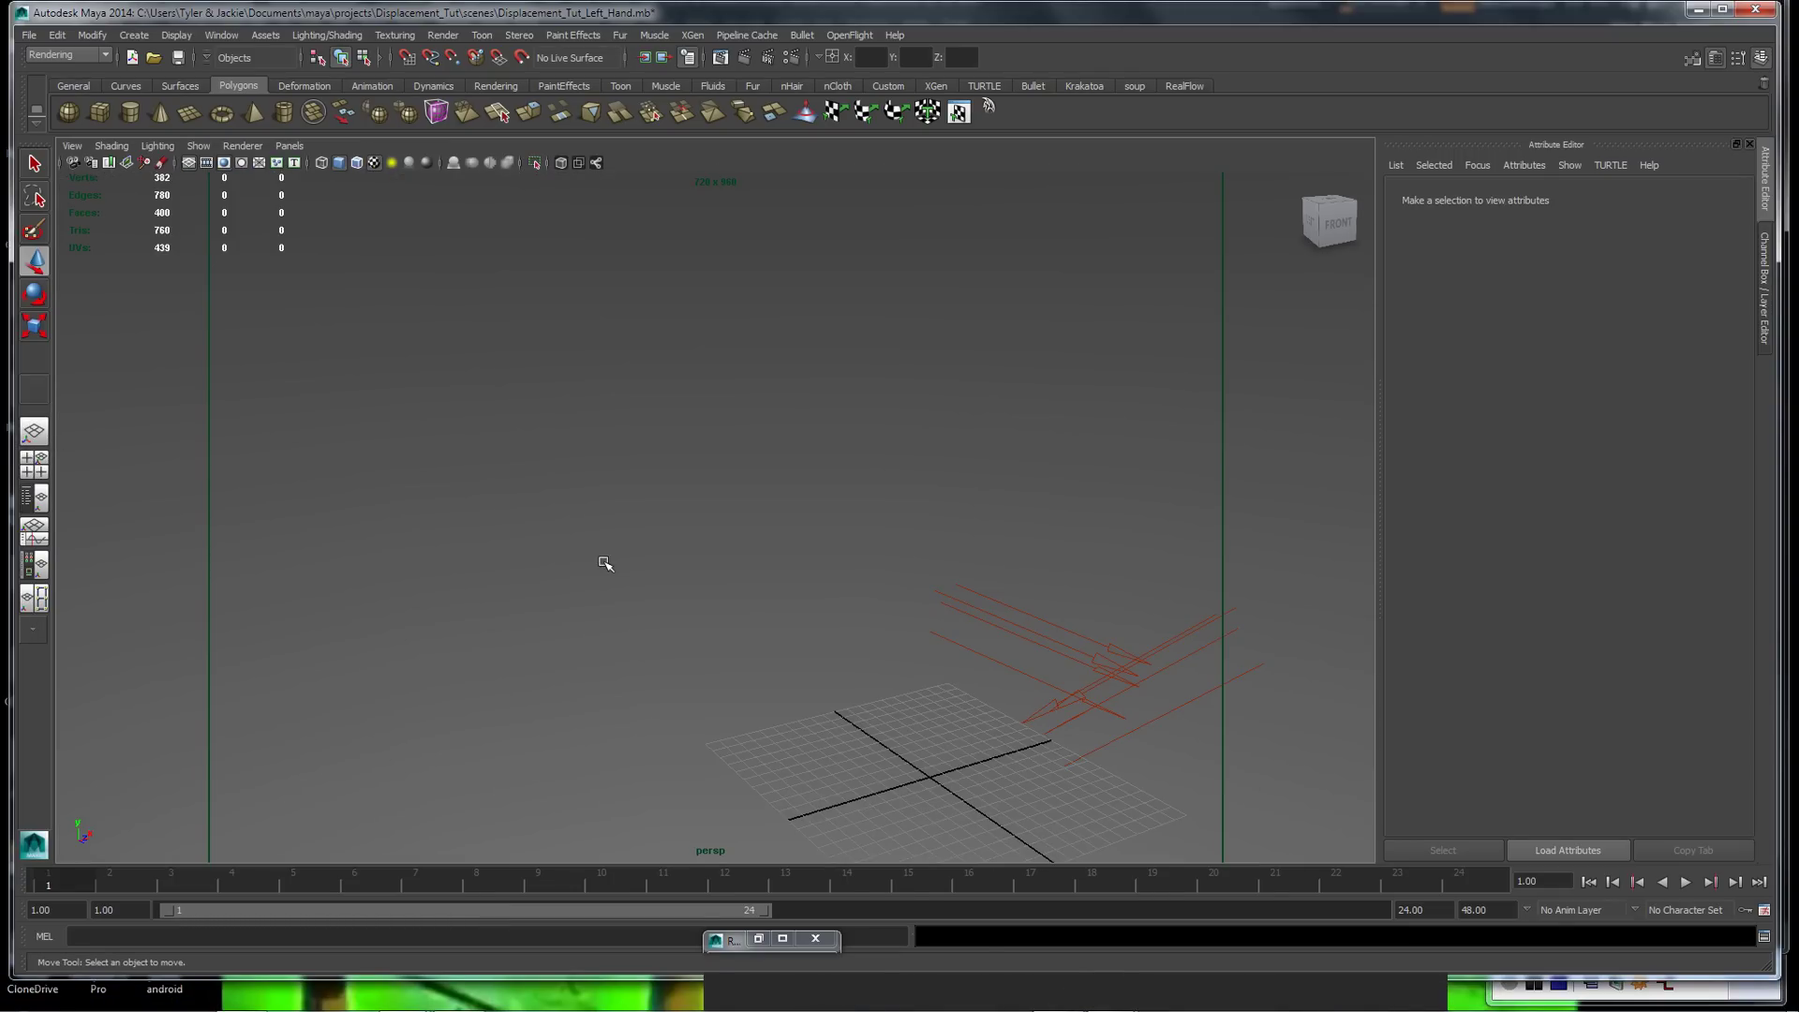
Select the directional light and frame the view on the light and grid
{"action": "left_click", "coordinate": [1032, 616]}
{"action": "left_click", "coordinate": [1164, 646]}
{"action": "left_click", "coordinate": [1171, 643]}
{"action": "right_click_drag", "start_coordinate": [965, 515], "coordinate": [449, 482], "text": "alt"}
{"action": "mouse_move", "coordinate": [610, 510]}
{"action": "middle_mouse_down", "text": "alt"}
{"action": "mouse_move", "coordinate": [563, 490]}
{"action": "mouse_move", "coordinate": [610, 484]}
{"action": "middle_mouse_up", "text": "alt"}
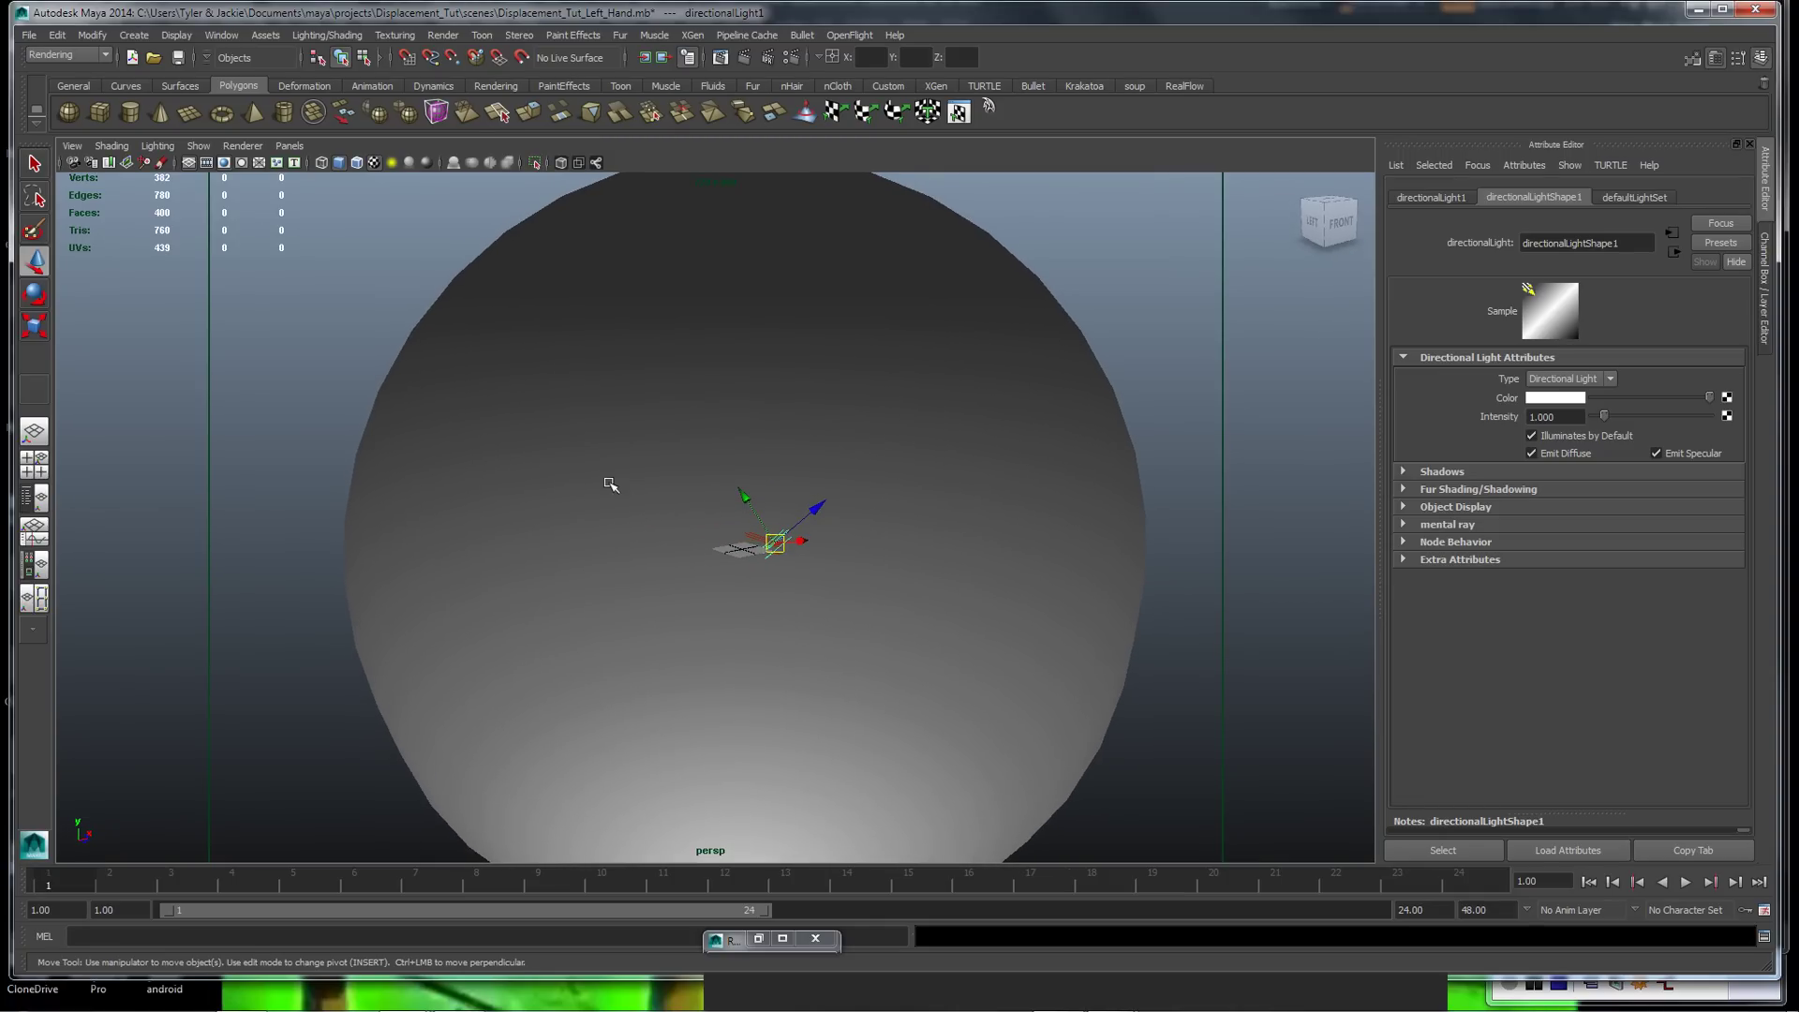
{"action": "right_click_drag", "start_coordinate": [610, 485], "coordinate": [862, 487], "text": "alt"}
{"action": "left_click", "coordinate": [989, 108]}
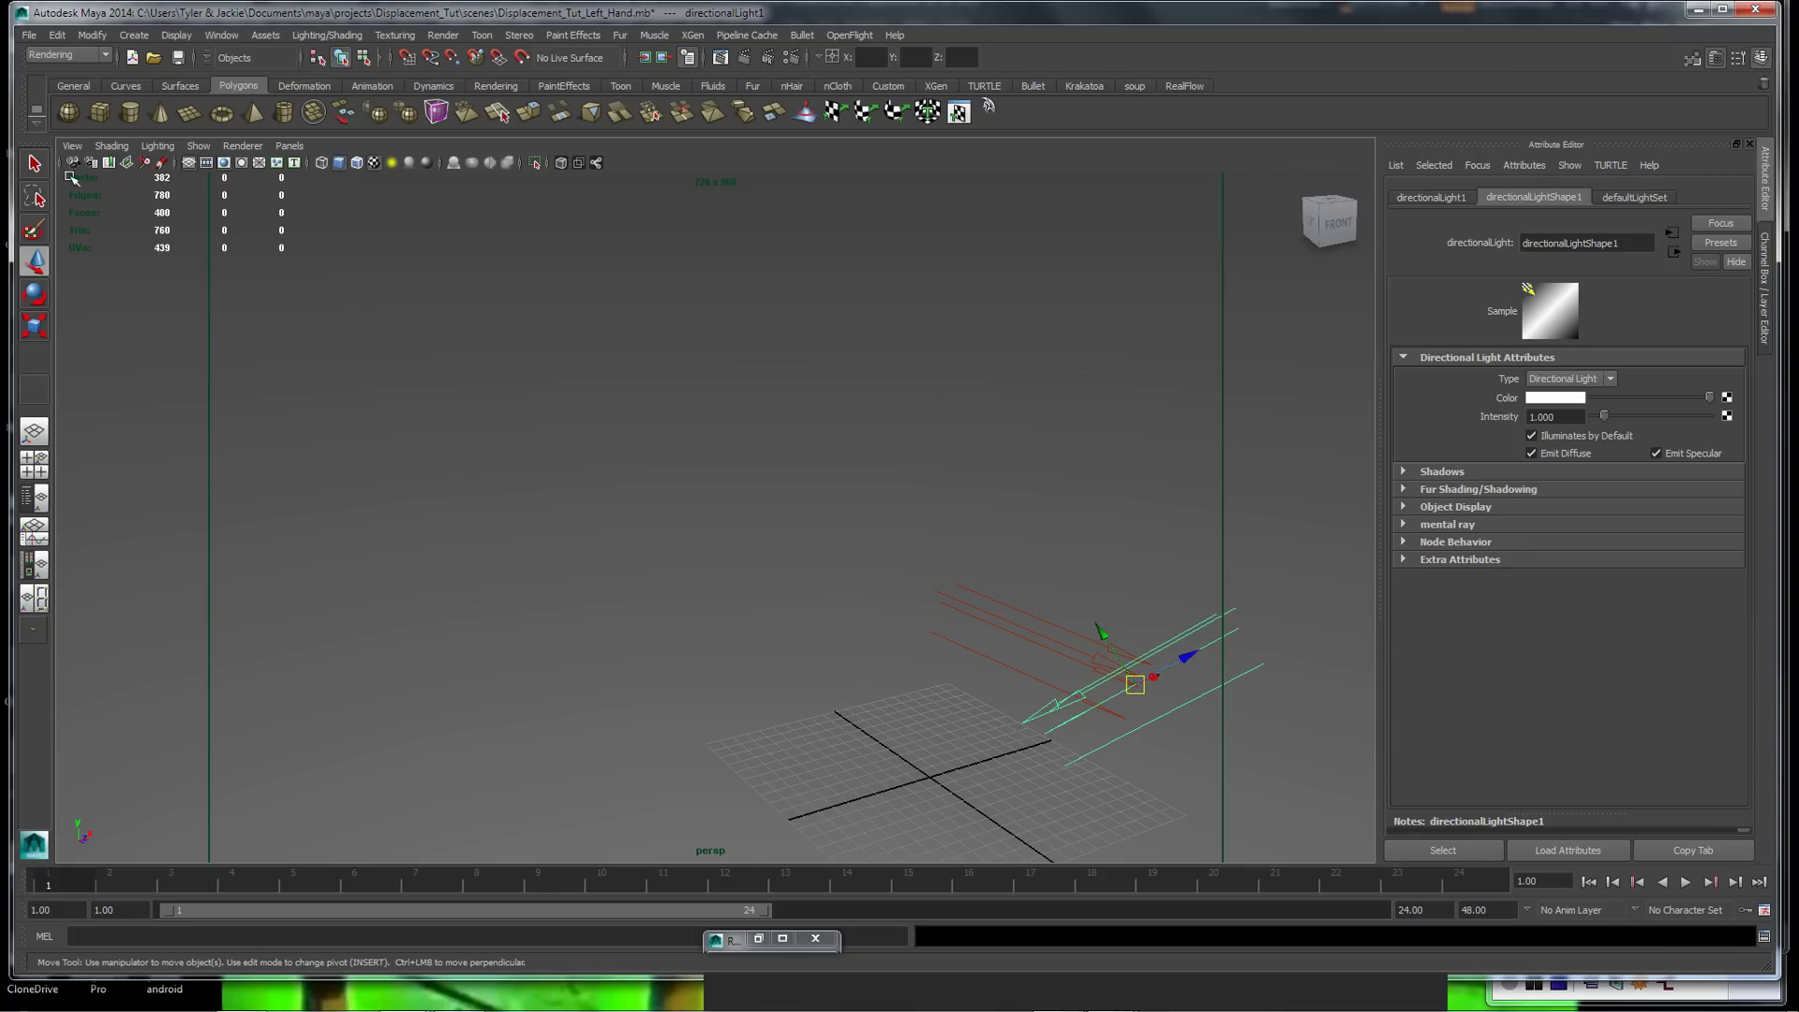
Import Left-Hand-04_v013_001.OBJ into the Maya scene
{"action": "left_click", "coordinate": [29, 35]}
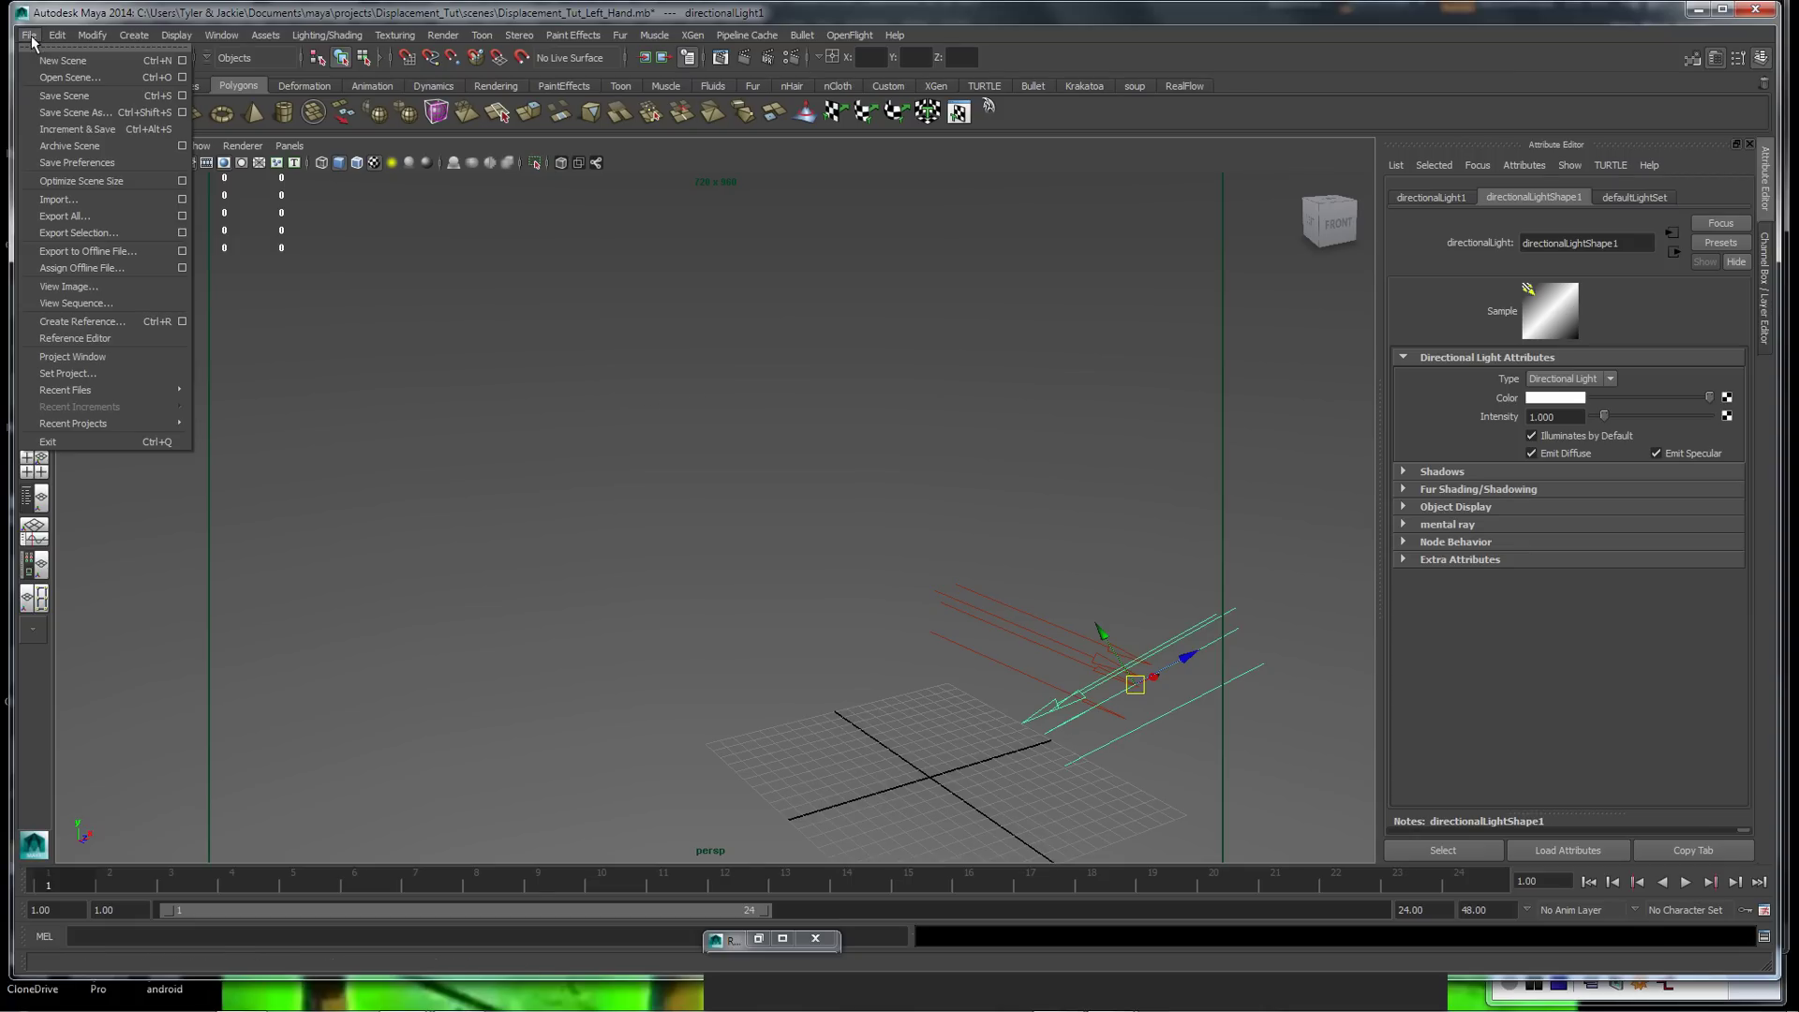
{"action": "left_click", "coordinate": [57, 198]}
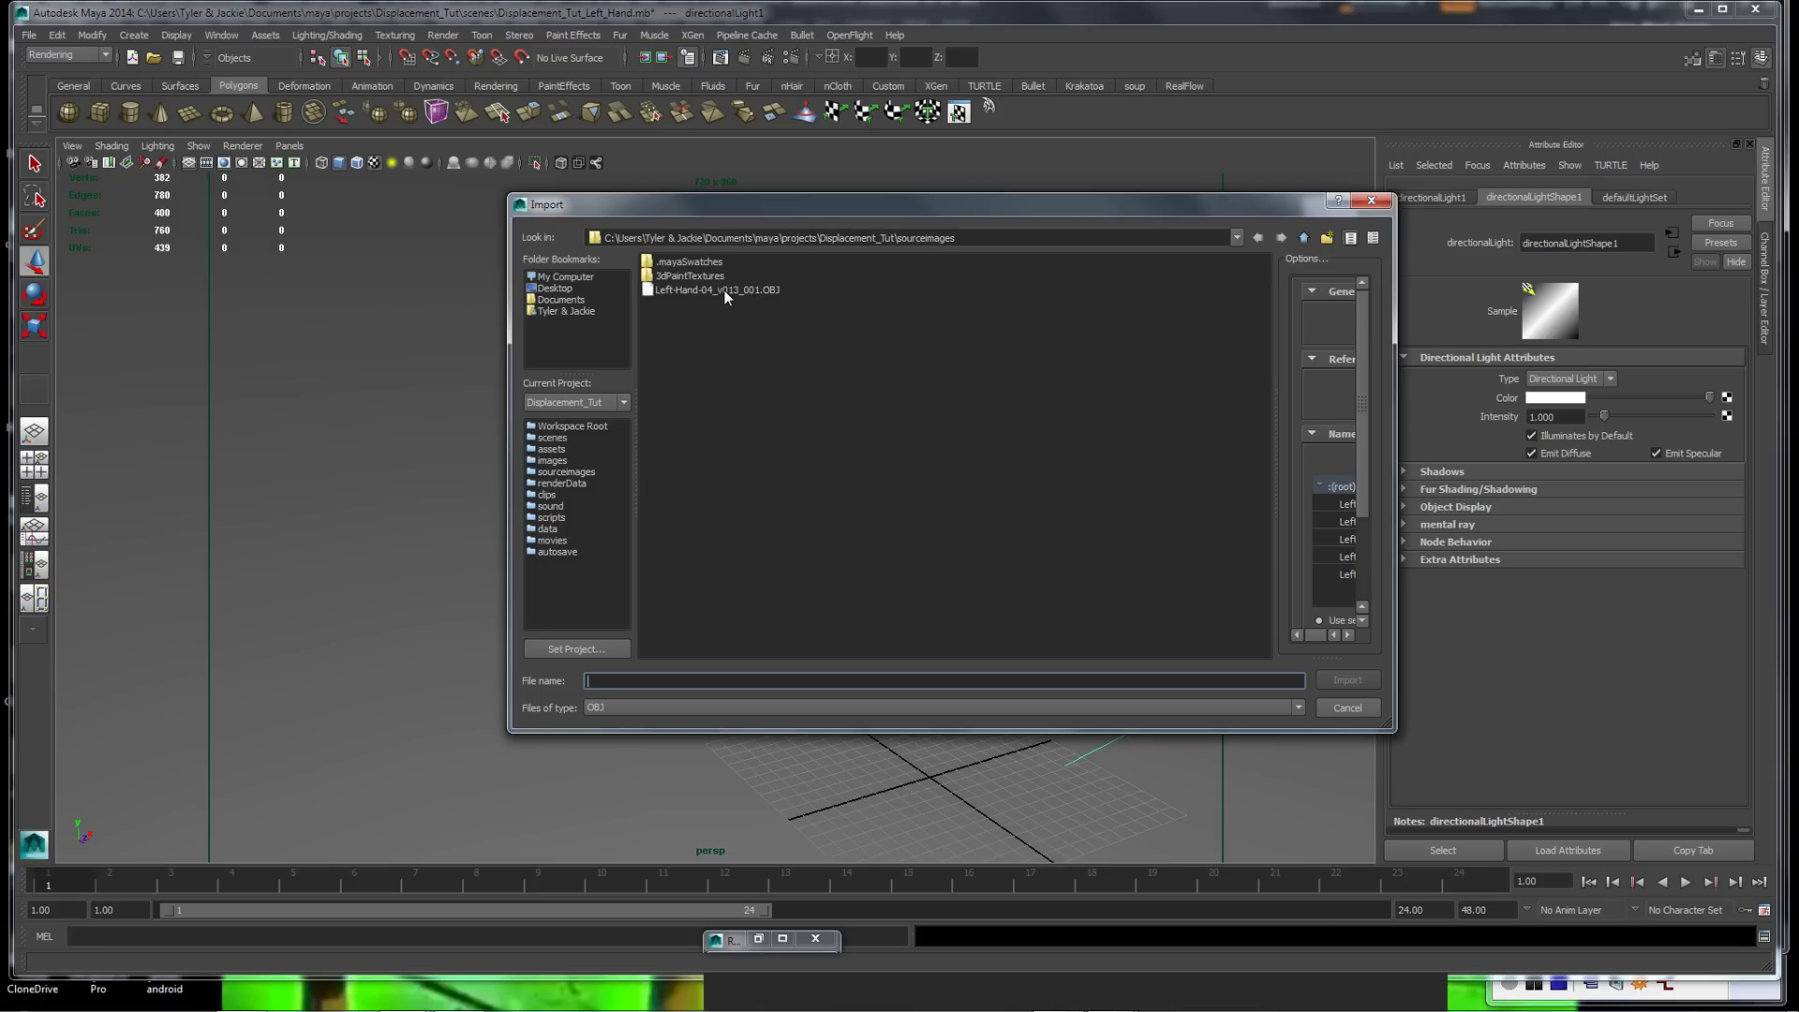
{"action": "double_click", "coordinate": [724, 290]}
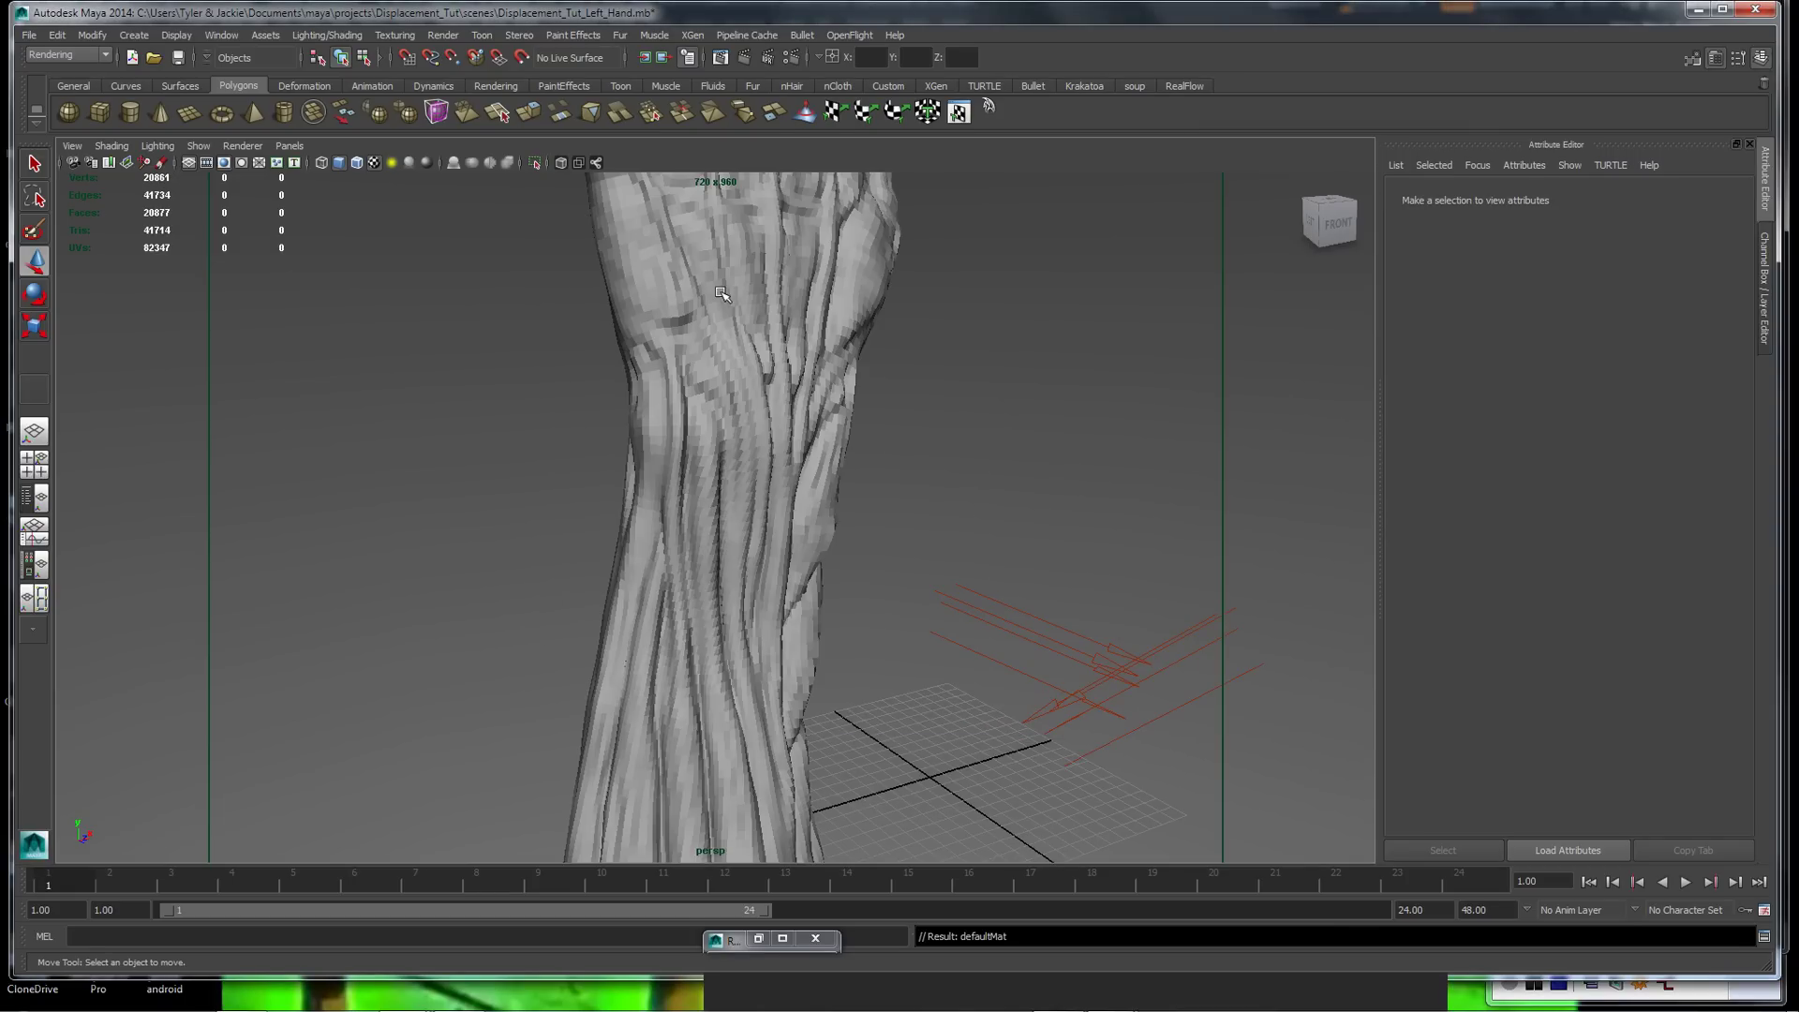
Frame and select the imported hand, then switch to the Hypershade/Persp layout
{"action": "right_click_drag", "start_coordinate": [796, 497], "coordinate": [548, 470], "text": "alt"}
{"action": "left_click_drag", "start_coordinate": [548, 471], "coordinate": [571, 487], "text": "alt"}
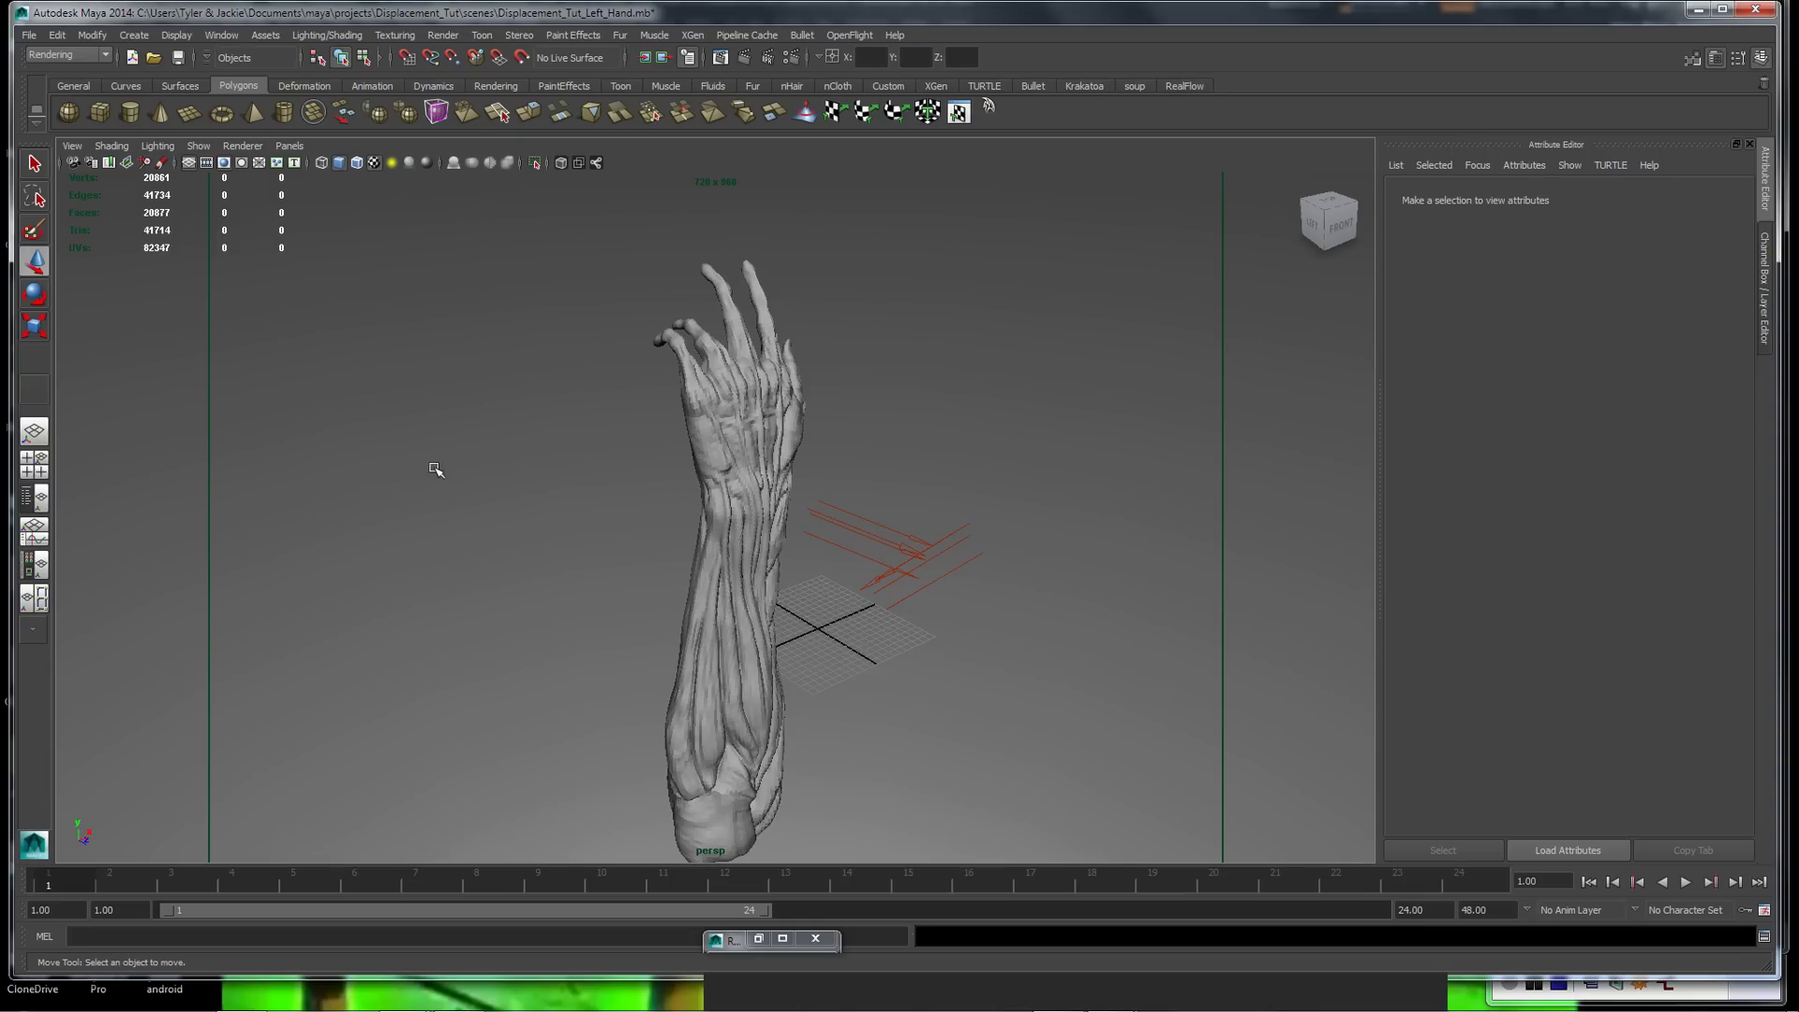
{"action": "left_click", "coordinate": [726, 457]}
{"action": "left_click", "coordinate": [31, 567]}
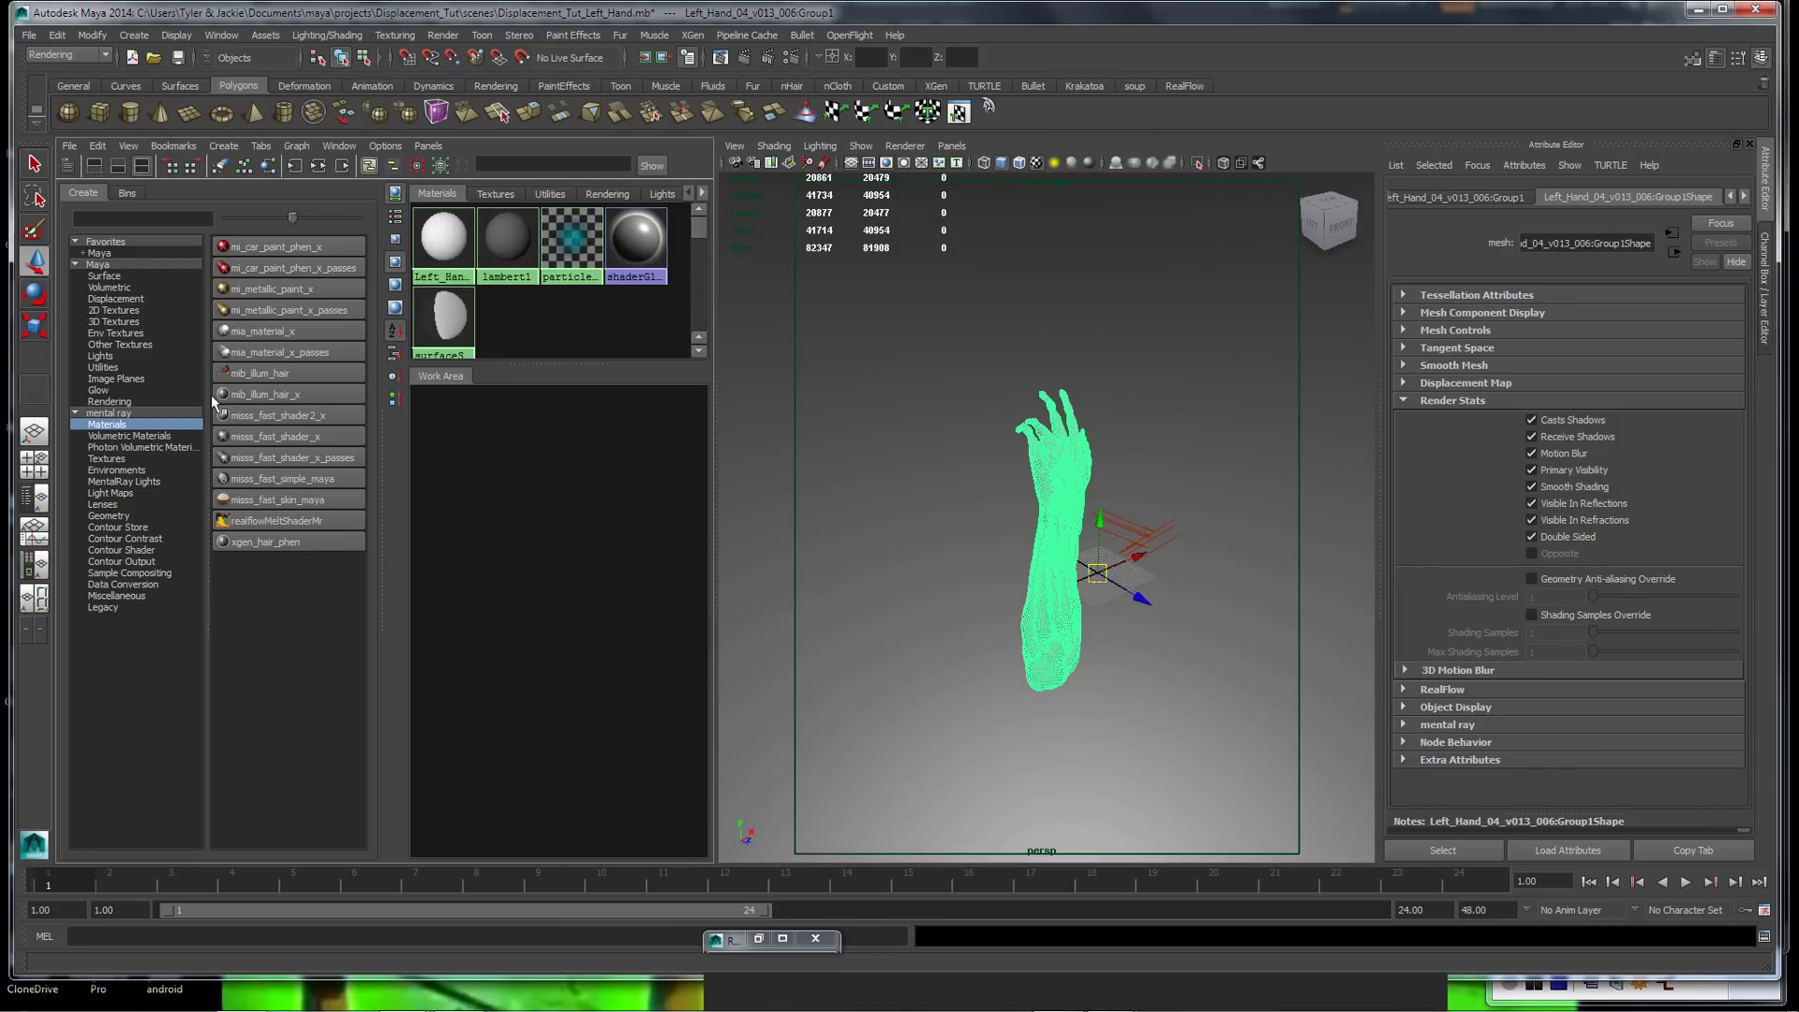
Assign a new mia_material_x3 to the hand and set its reflection glossiness to 0.644
{"action": "left_click", "coordinate": [255, 330]}
{"action": "left_click_drag", "start_coordinate": [475, 459], "coordinate": [605, 524]}
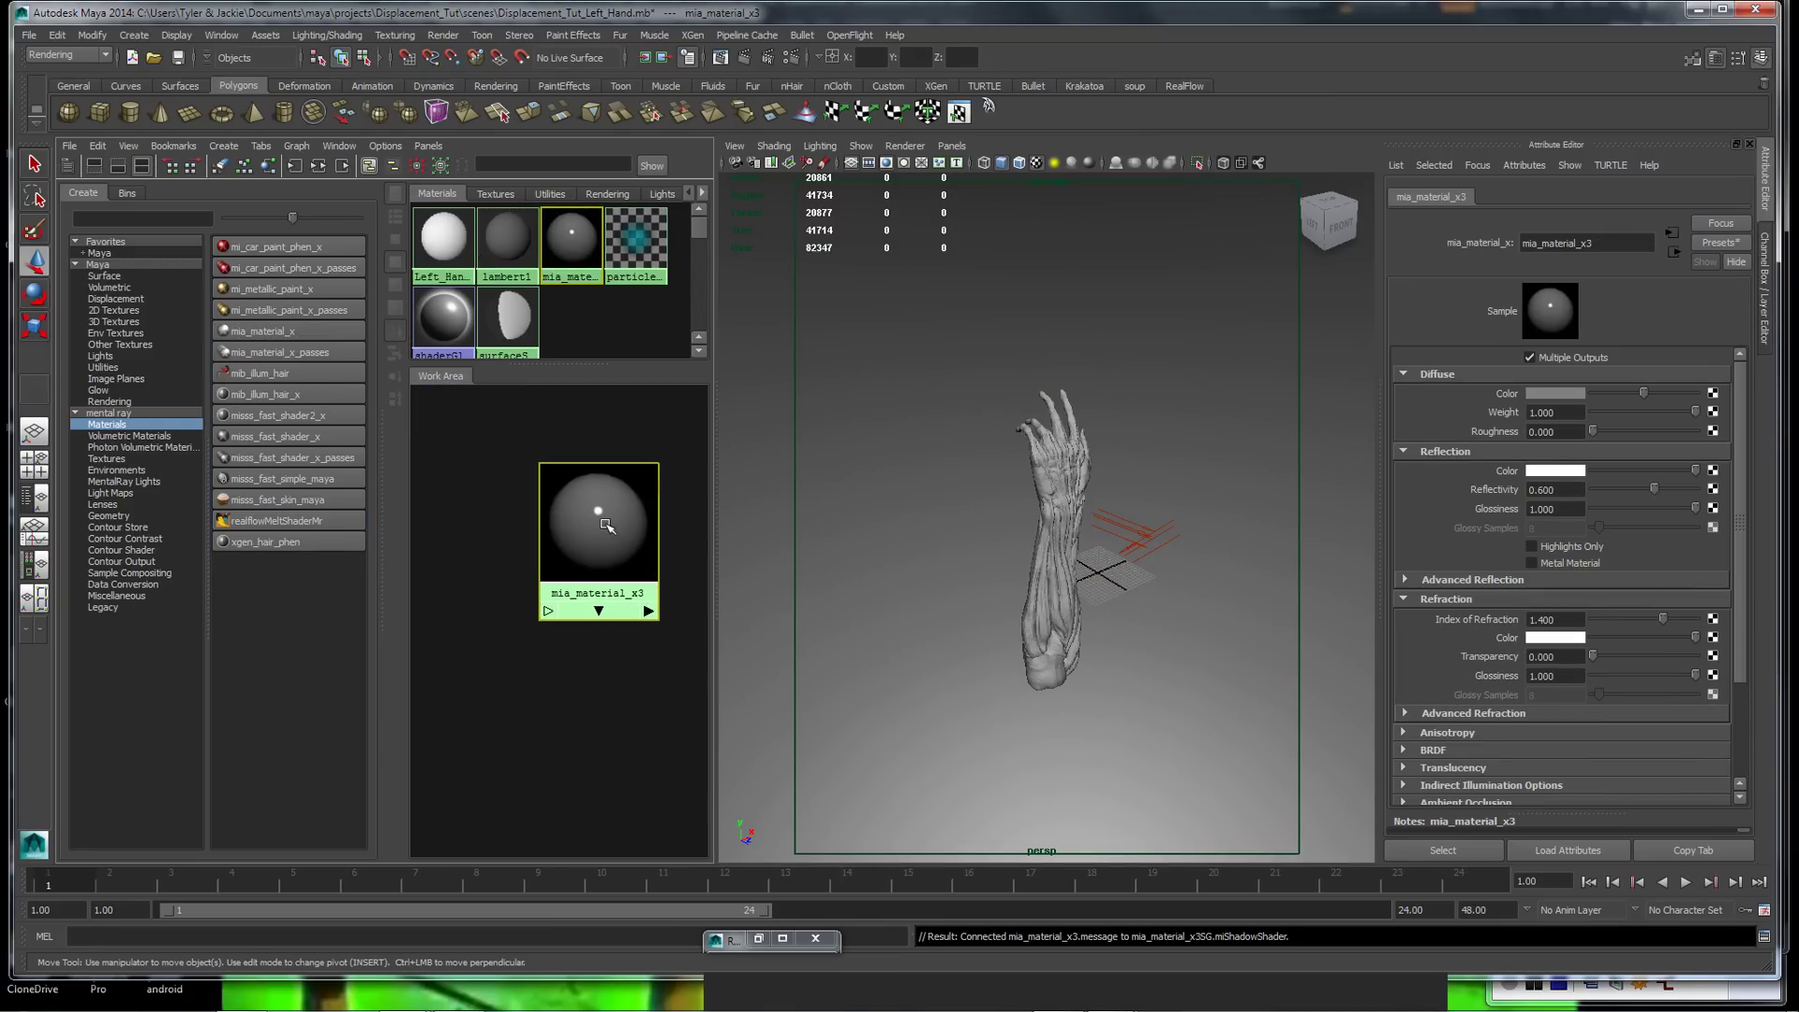
{"action": "left_click", "coordinate": [1040, 492]}
{"action": "right_click", "coordinate": [597, 523]}
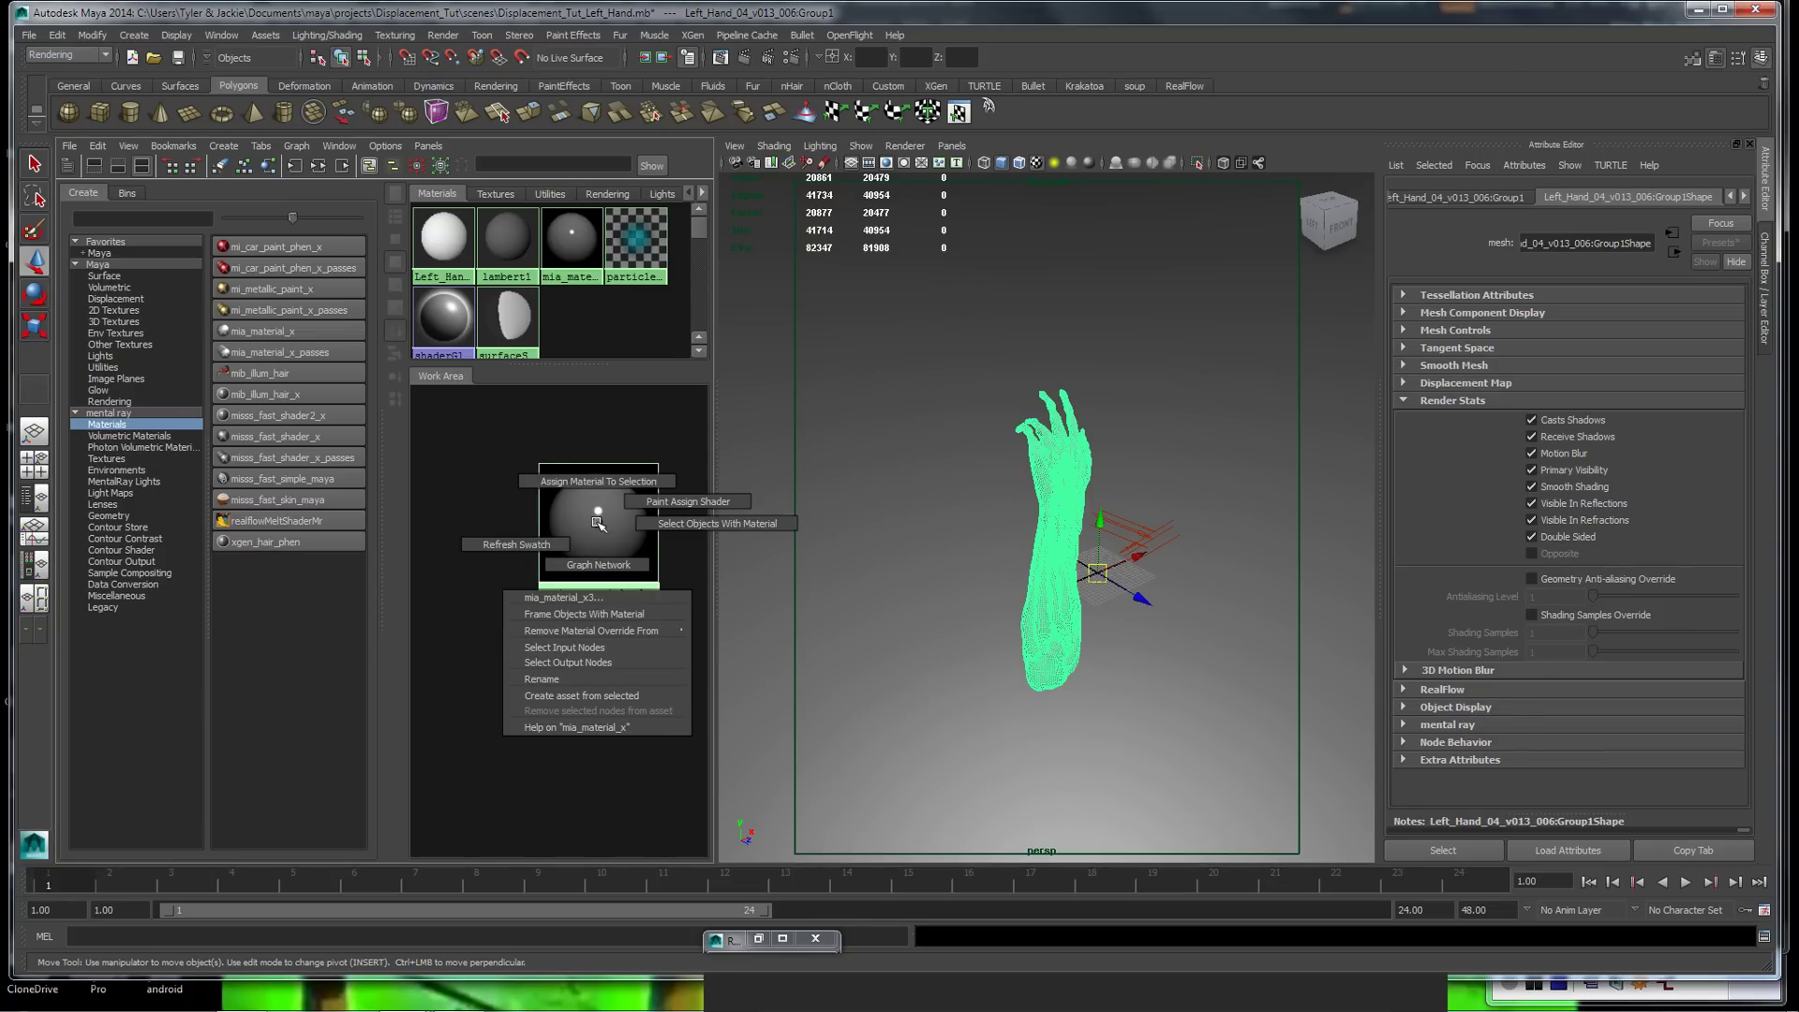
{"action": "right_click_drag", "start_coordinate": [598, 523], "coordinate": [598, 482]}
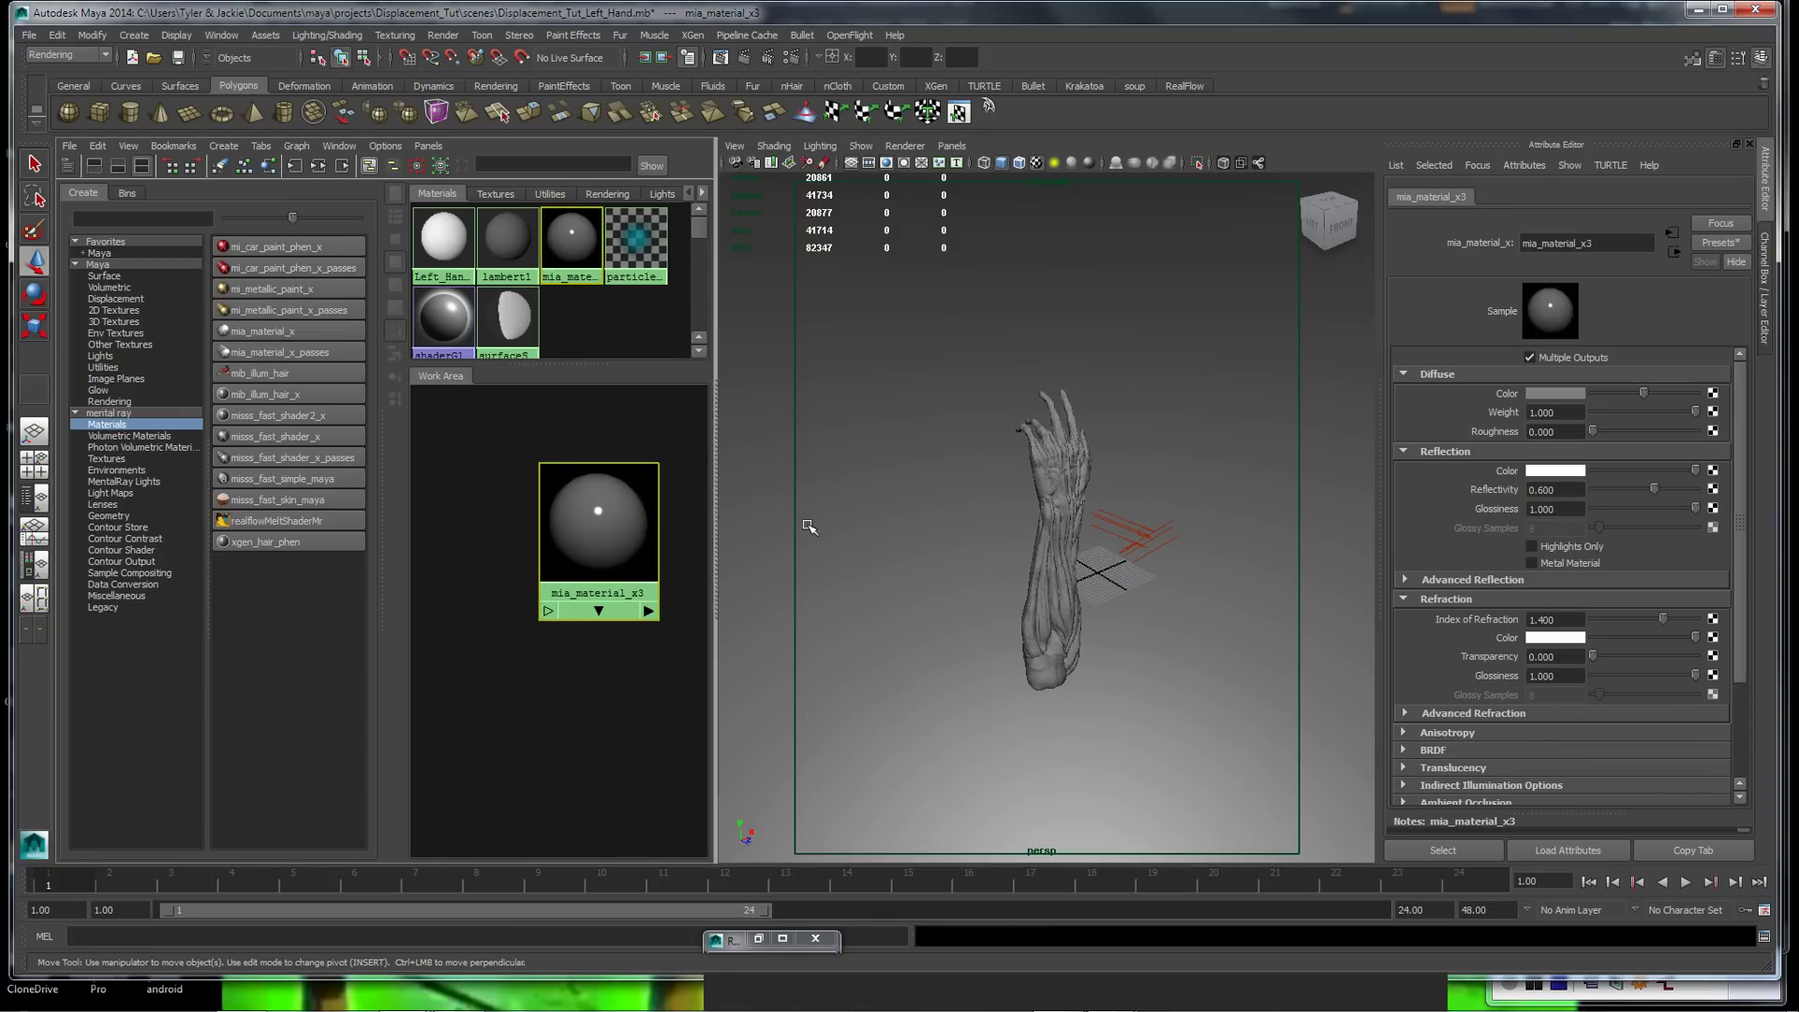
{"action": "left_click_drag", "start_coordinate": [1694, 509], "coordinate": [1654, 509]}
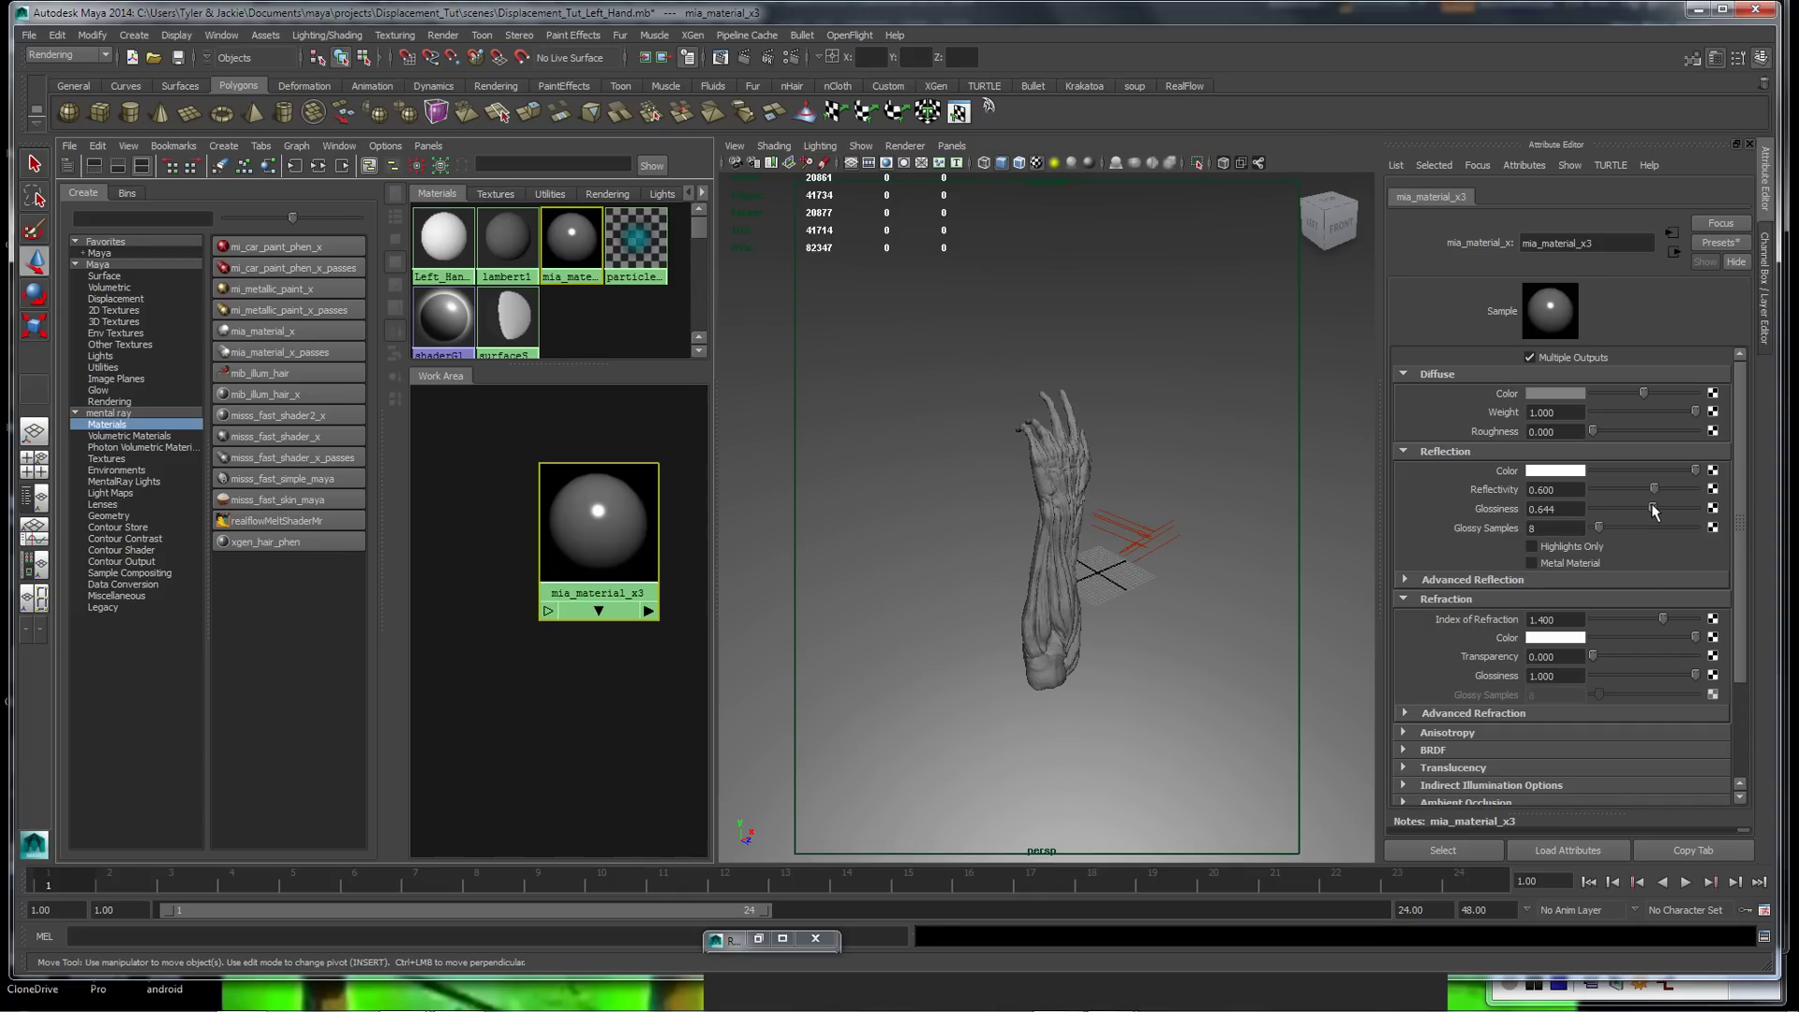
{"action": "left_click", "coordinate": [990, 111]}
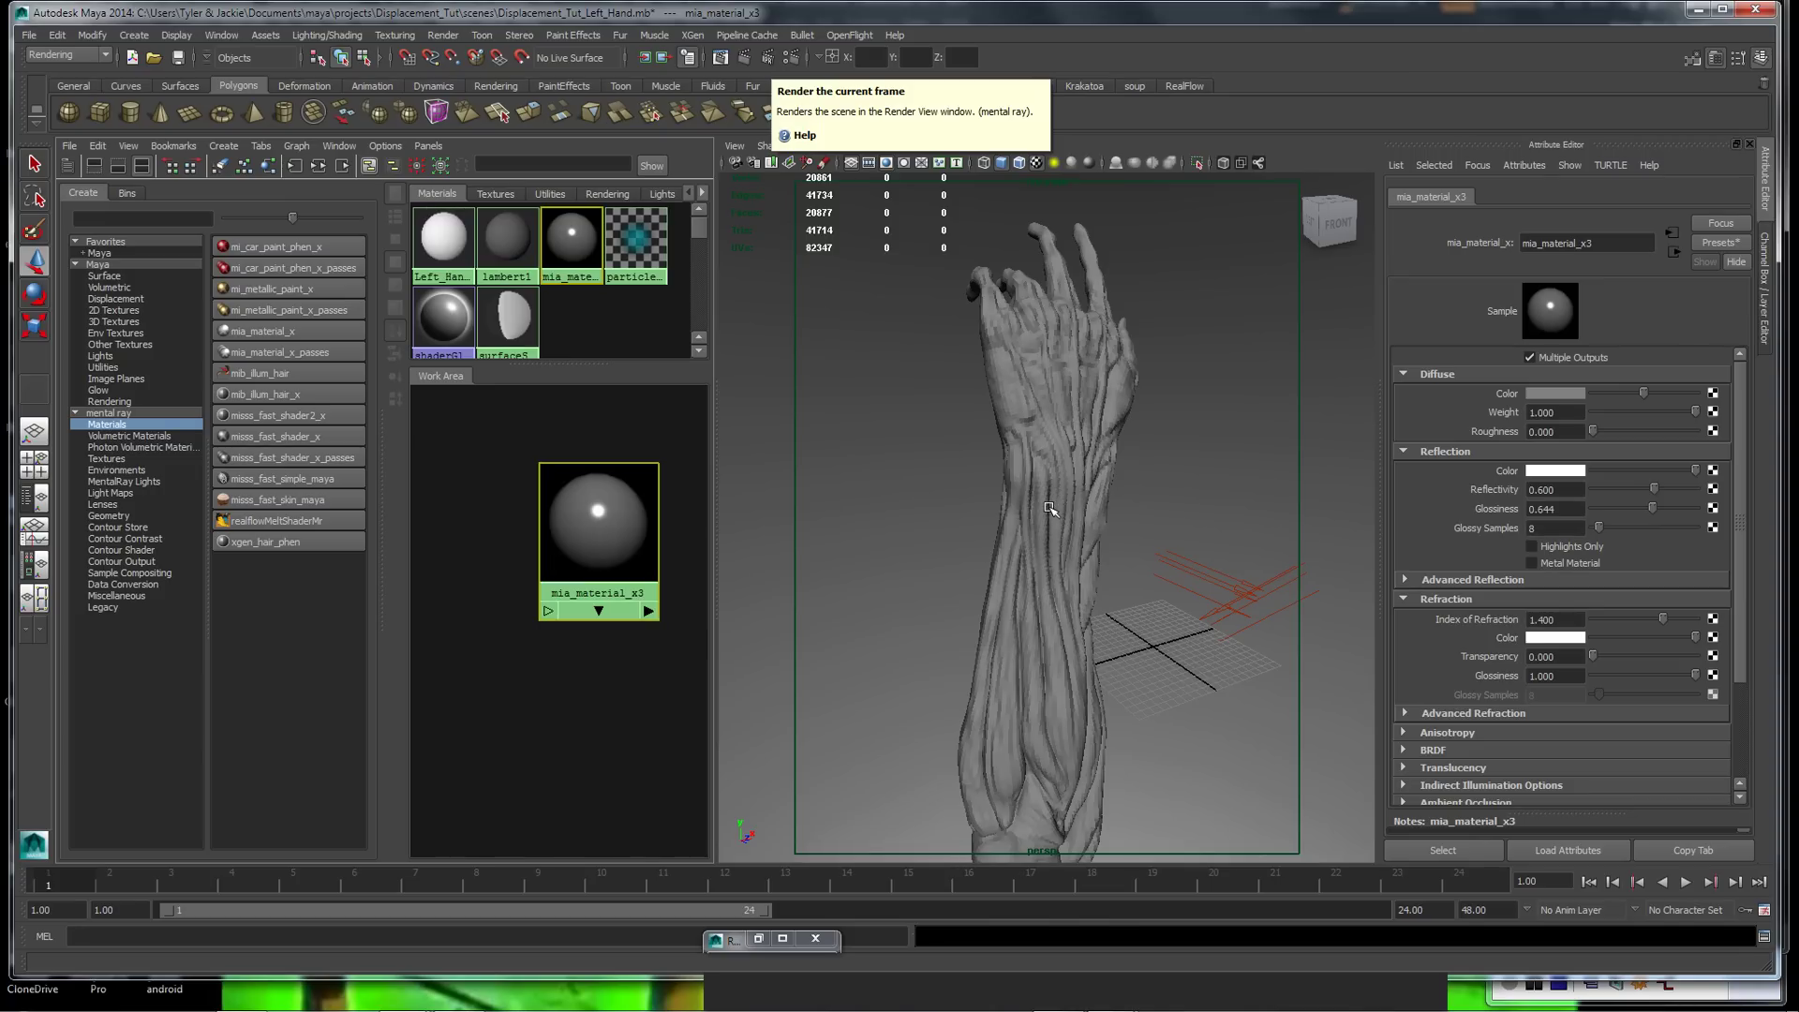
{"action": "left_click", "coordinate": [744, 57]}
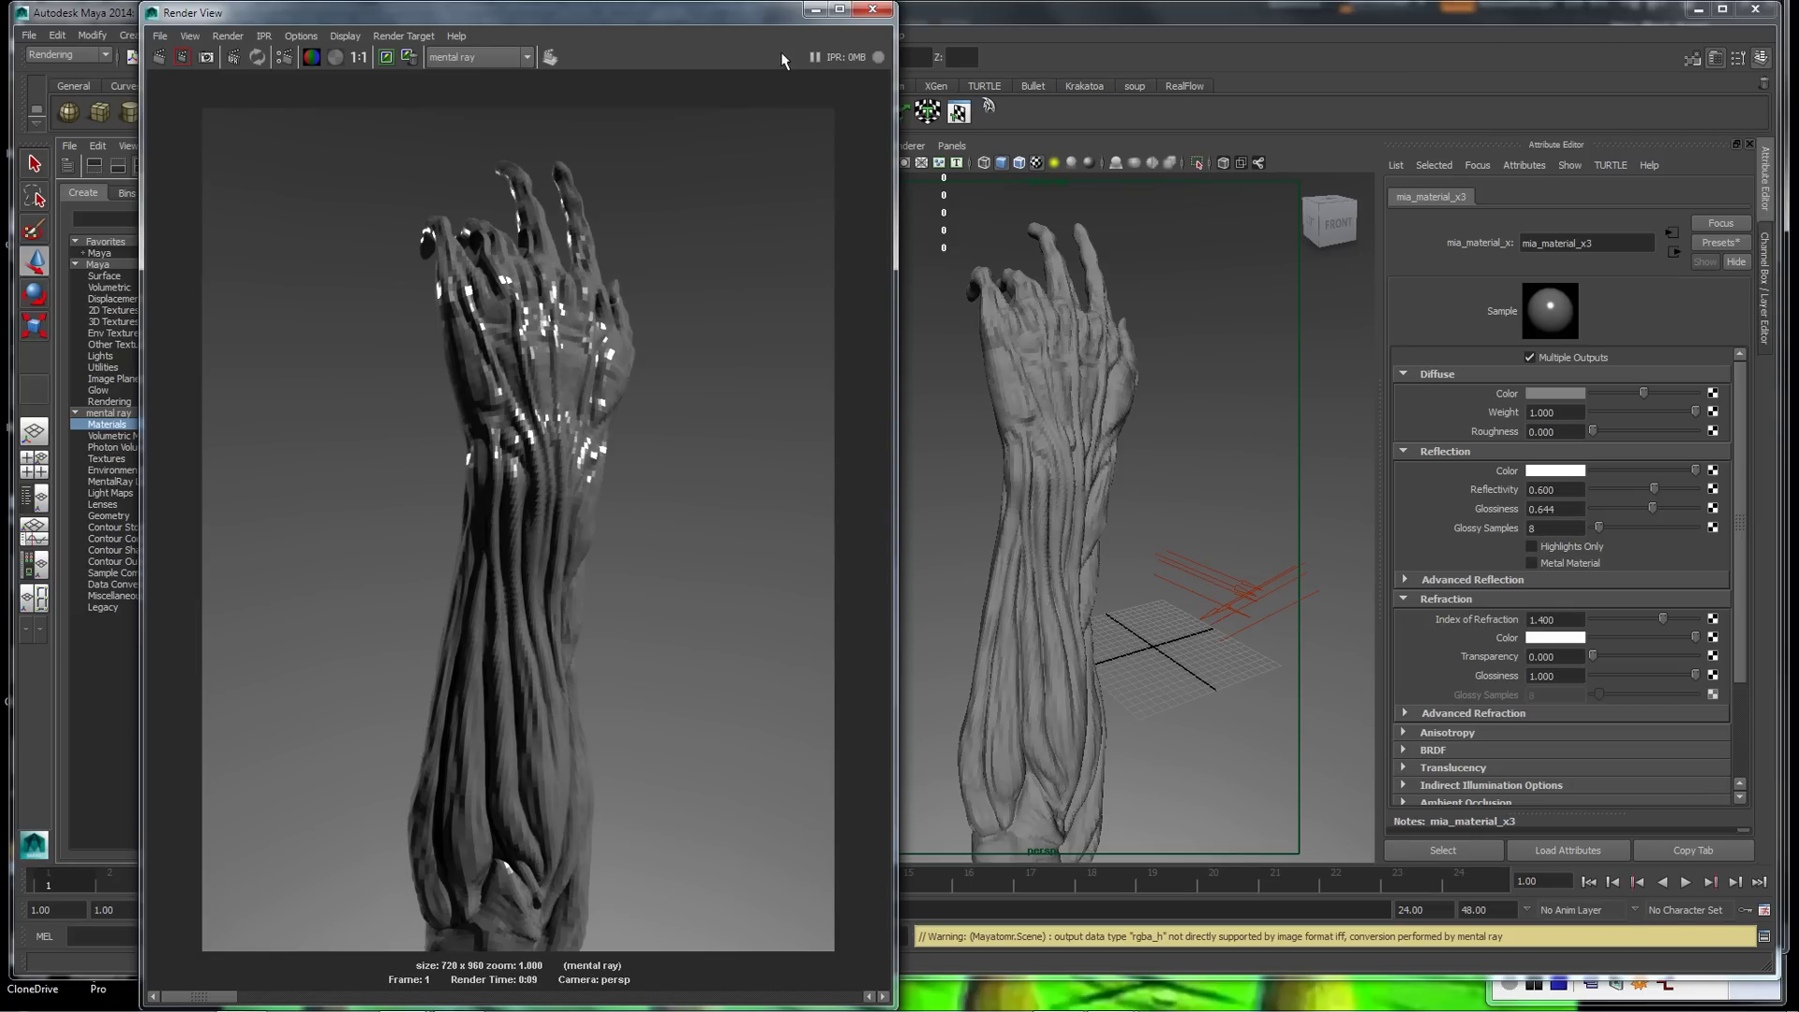
{"action": "left_click", "coordinate": [813, 10]}
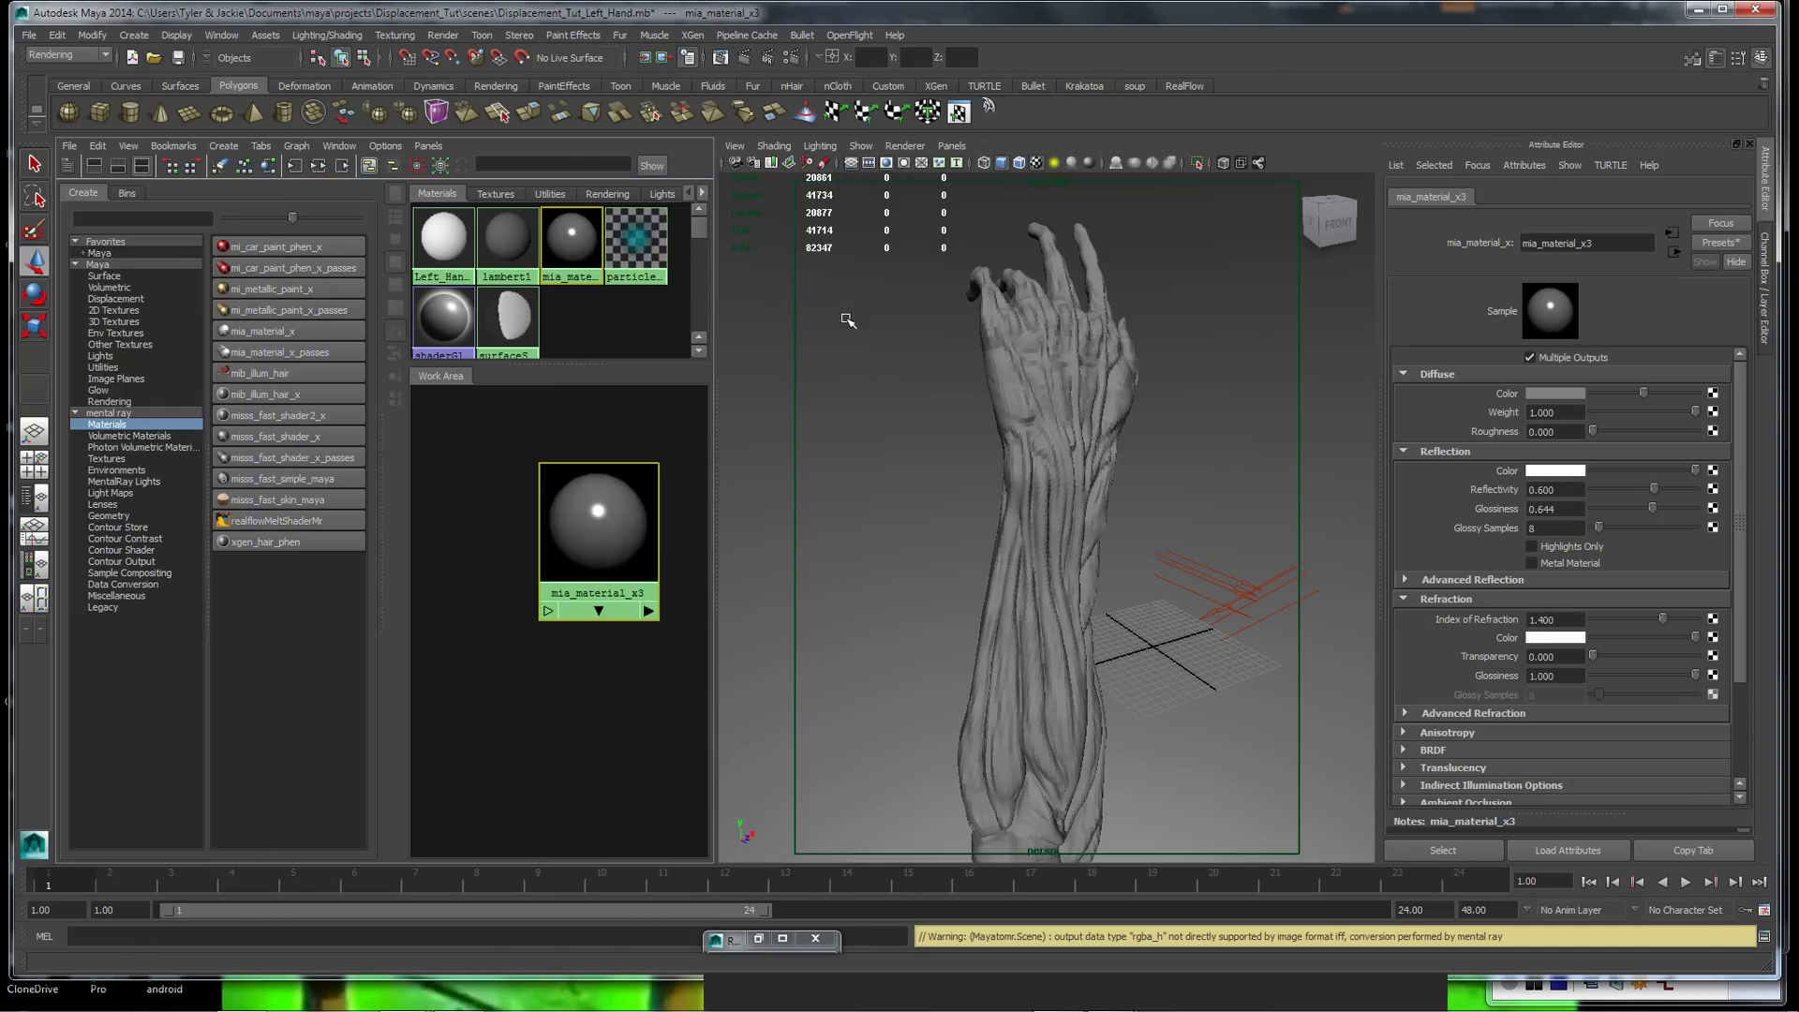
Create a parametric, 2-subdivision mentalraySubdivApprox4 for the hand in the Approximation Editor
{"action": "left_click", "coordinate": [1035, 387]}
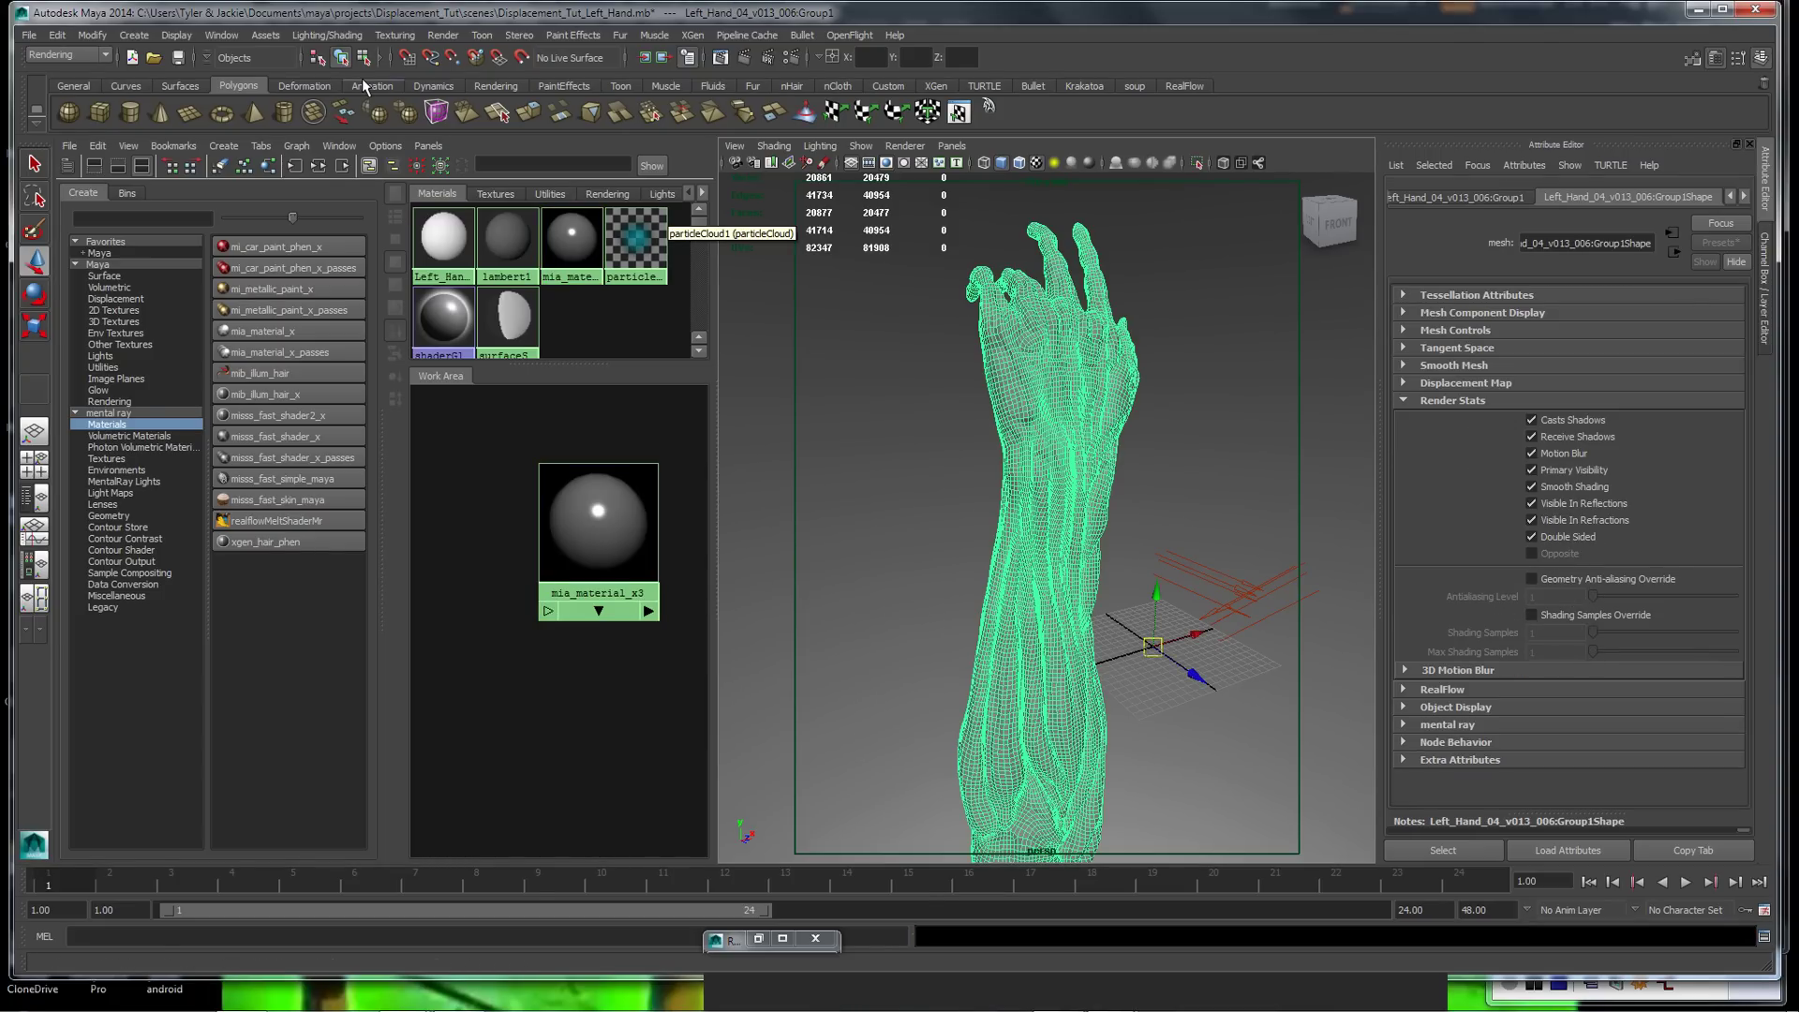
{"action": "left_click", "coordinate": [223, 36]}
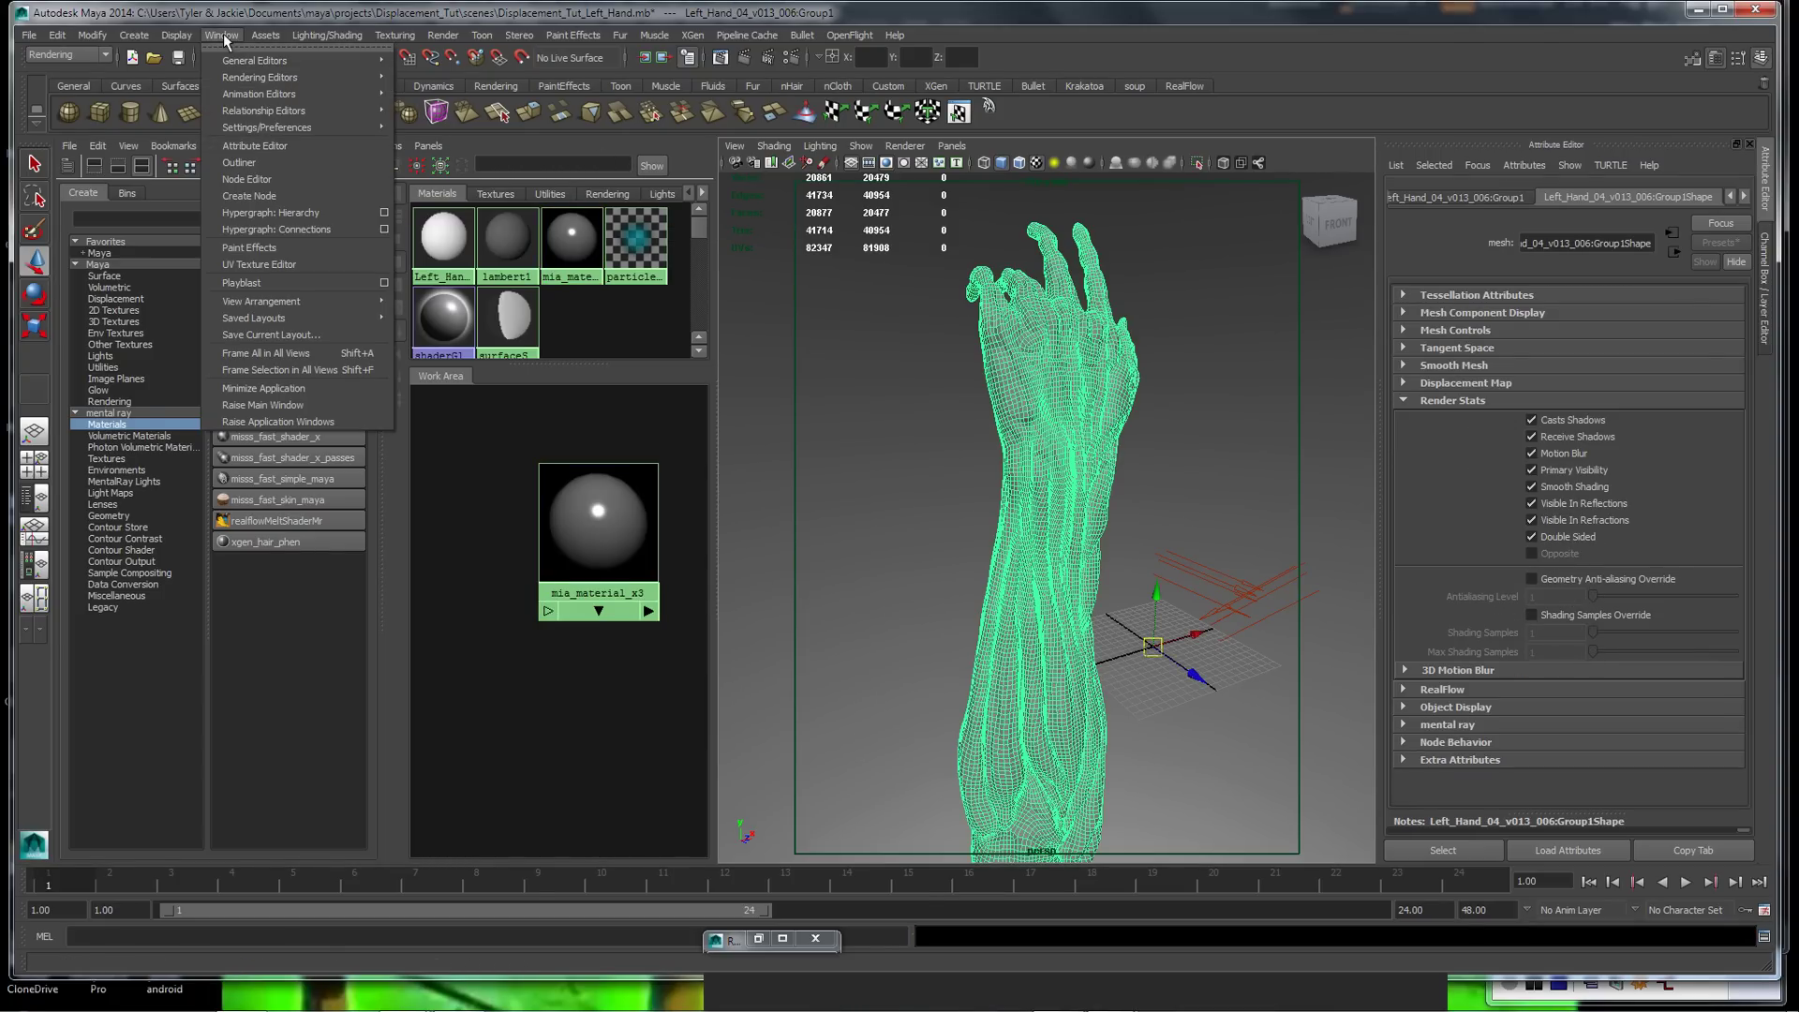
{"action": "mouse_move", "coordinate": [296, 77]}
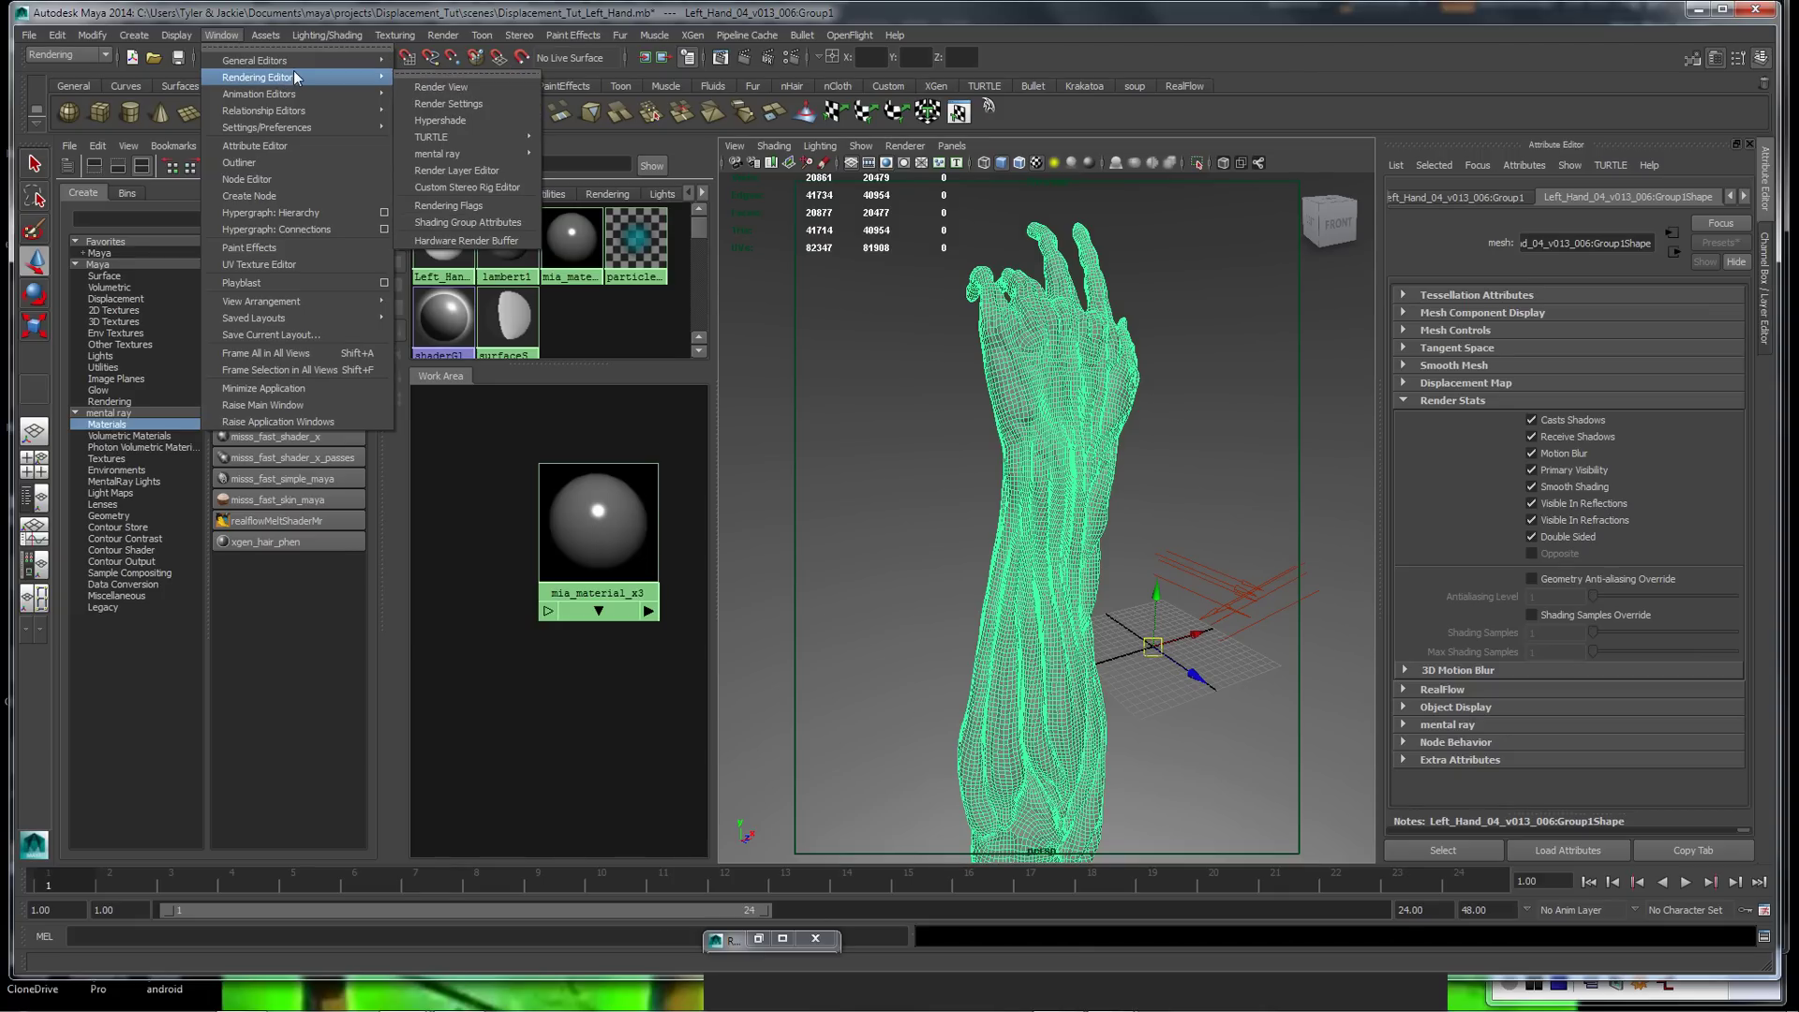
{"action": "mouse_move", "coordinate": [480, 153]}
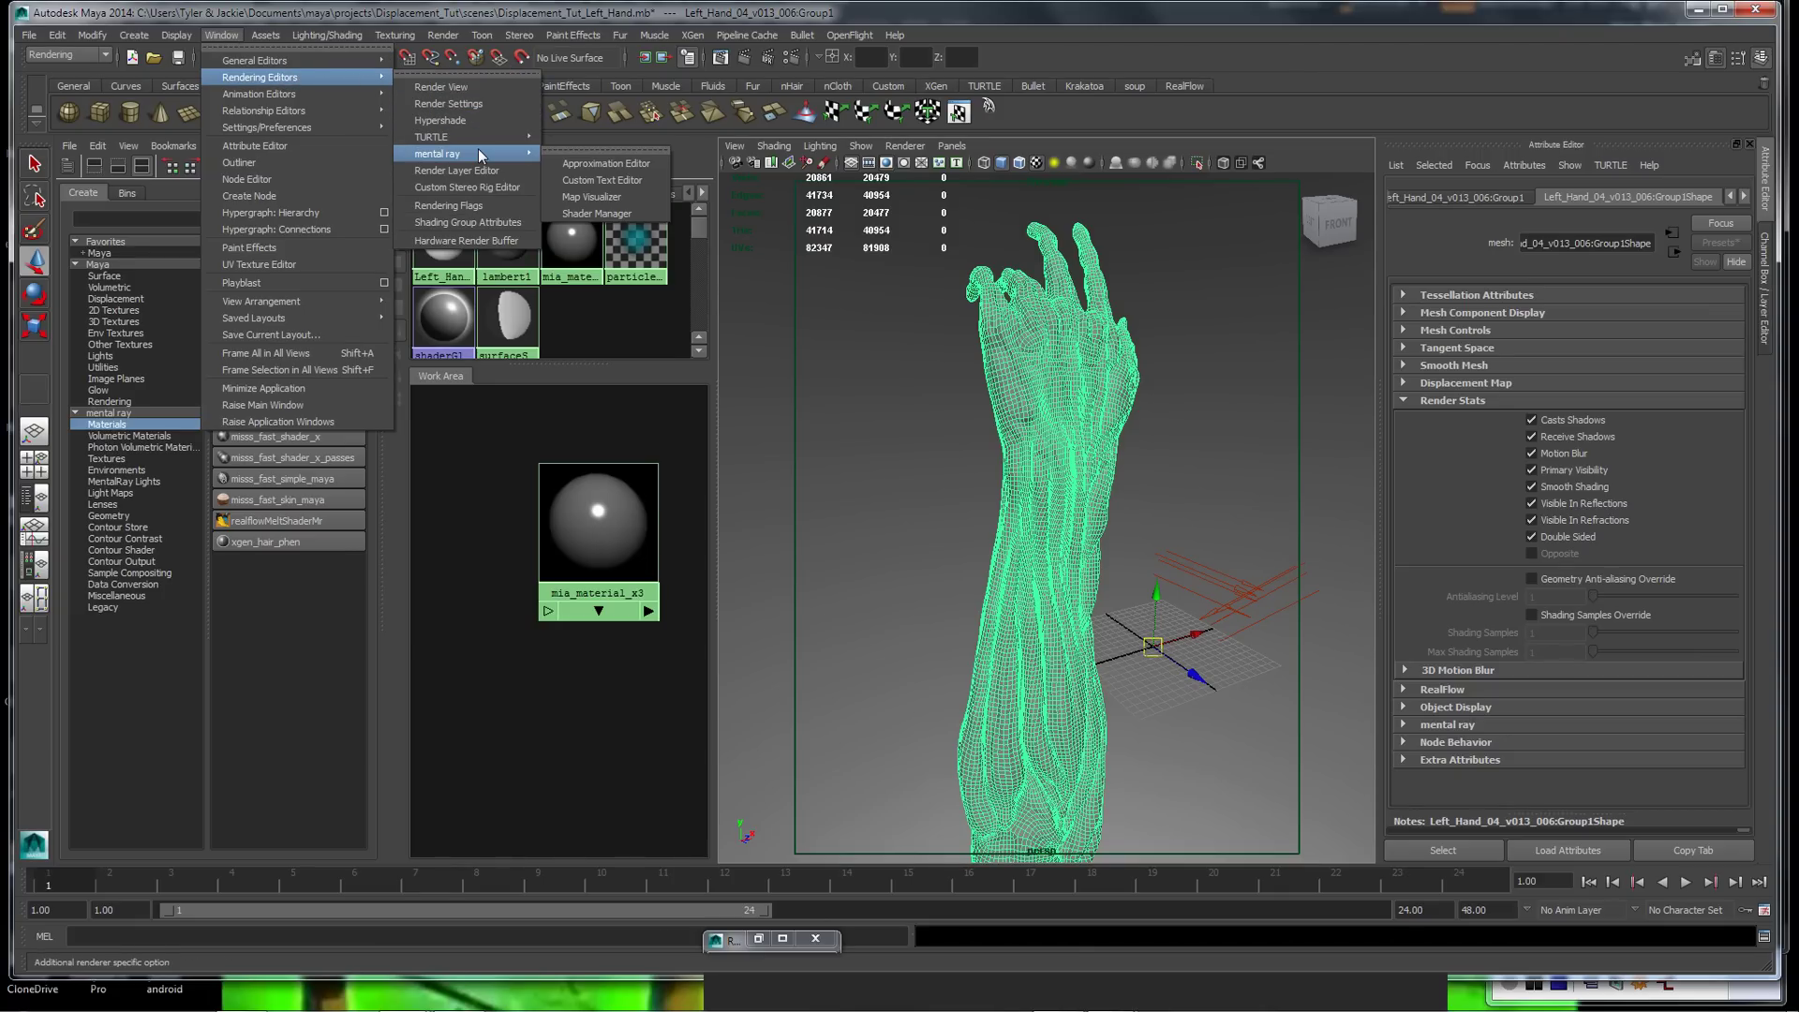
{"action": "left_click", "coordinate": [565, 161]}
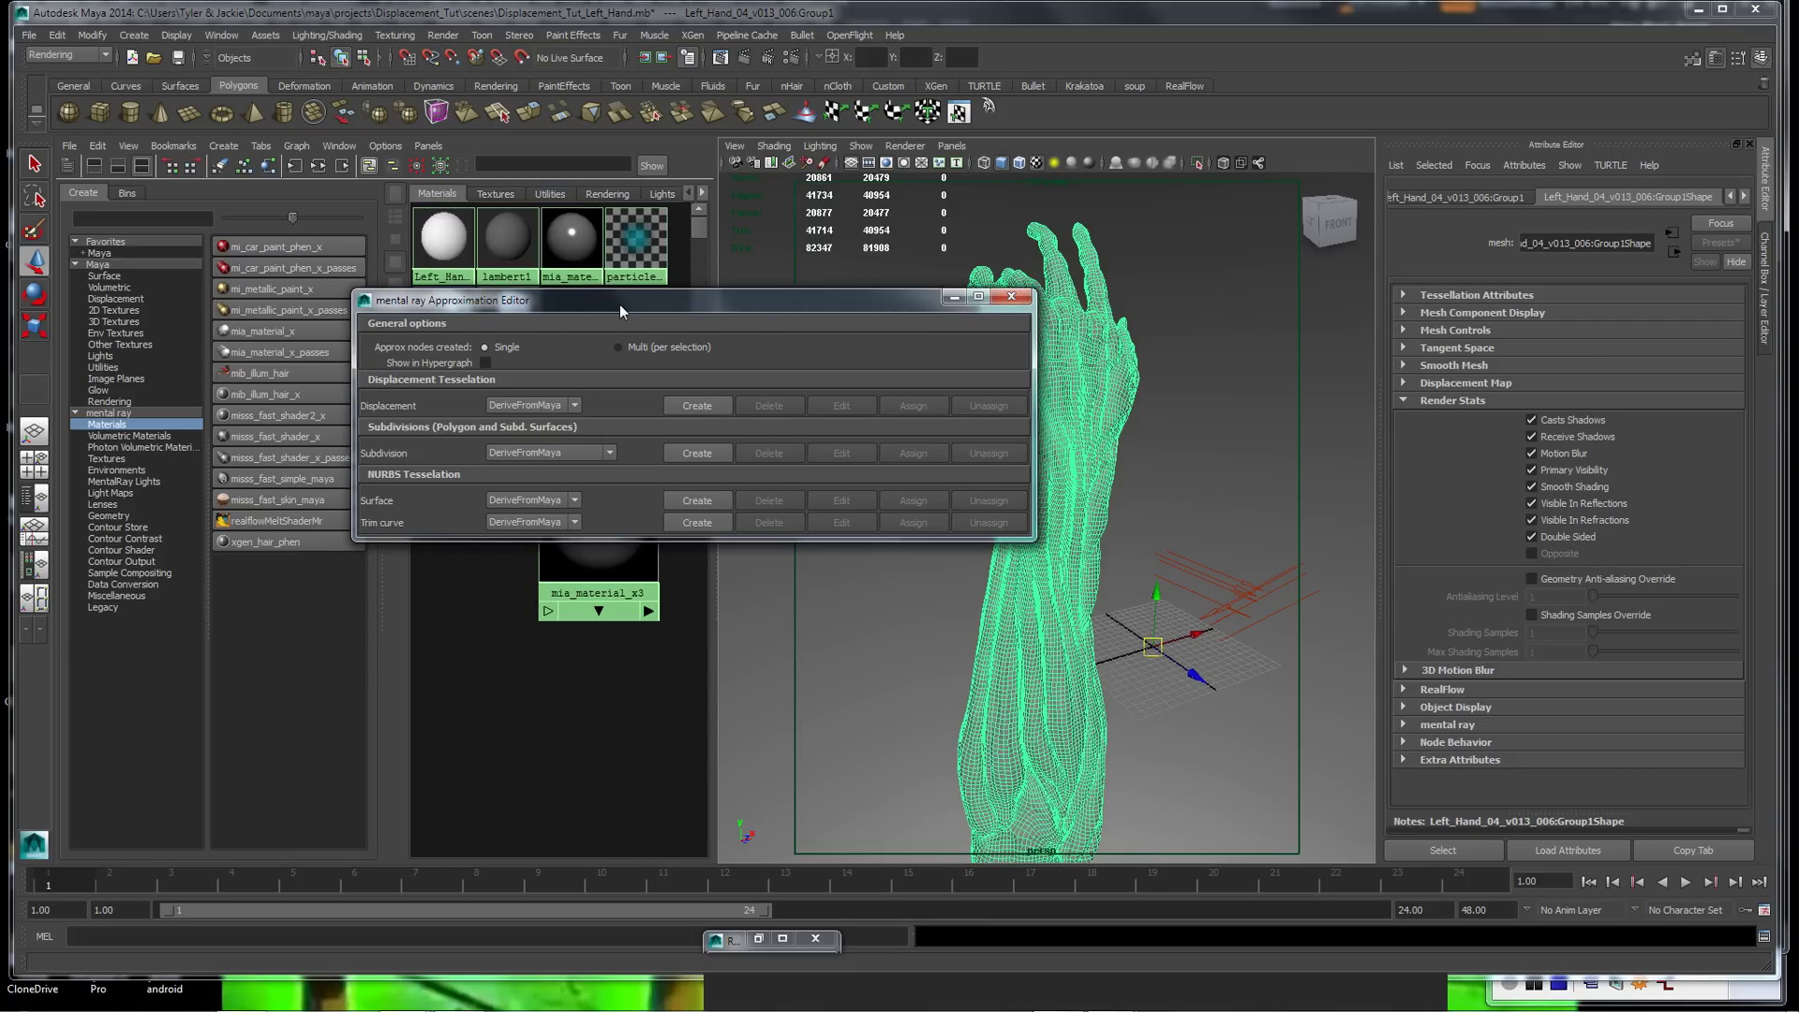
{"action": "left_click_drag", "start_coordinate": [621, 304], "coordinate": [491, 289]}
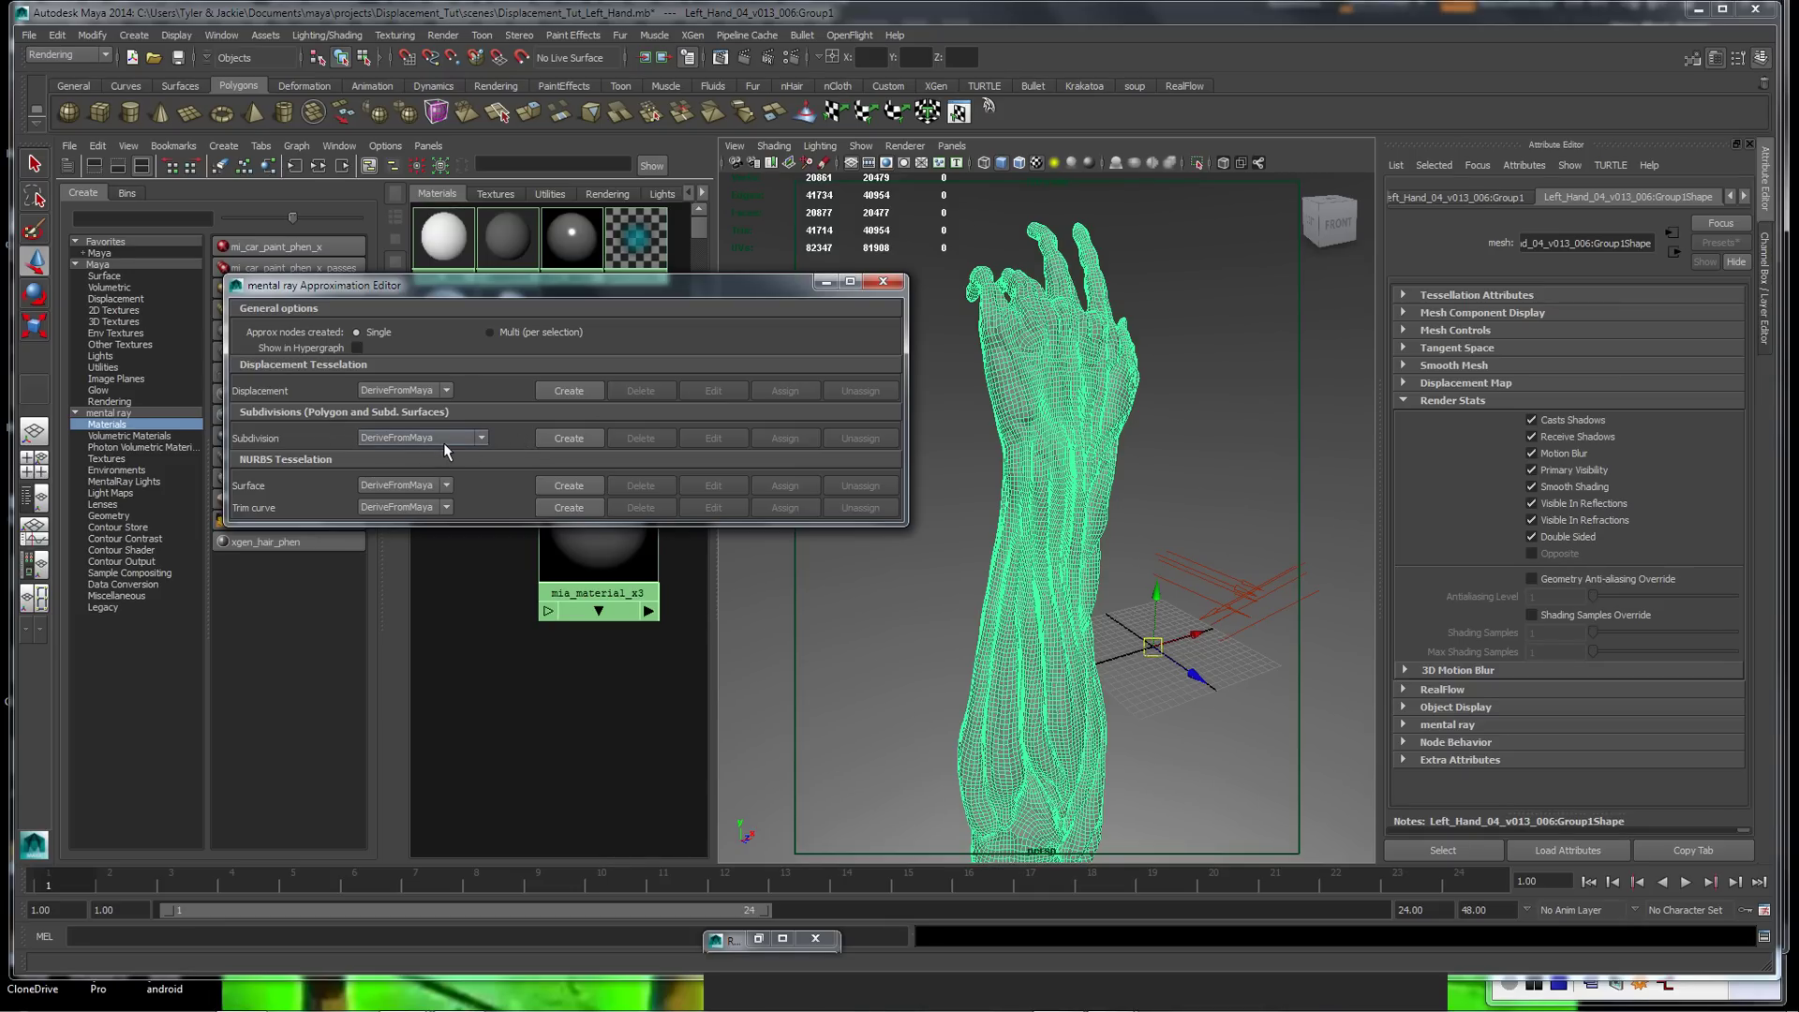
{"action": "left_click", "coordinate": [568, 439]}
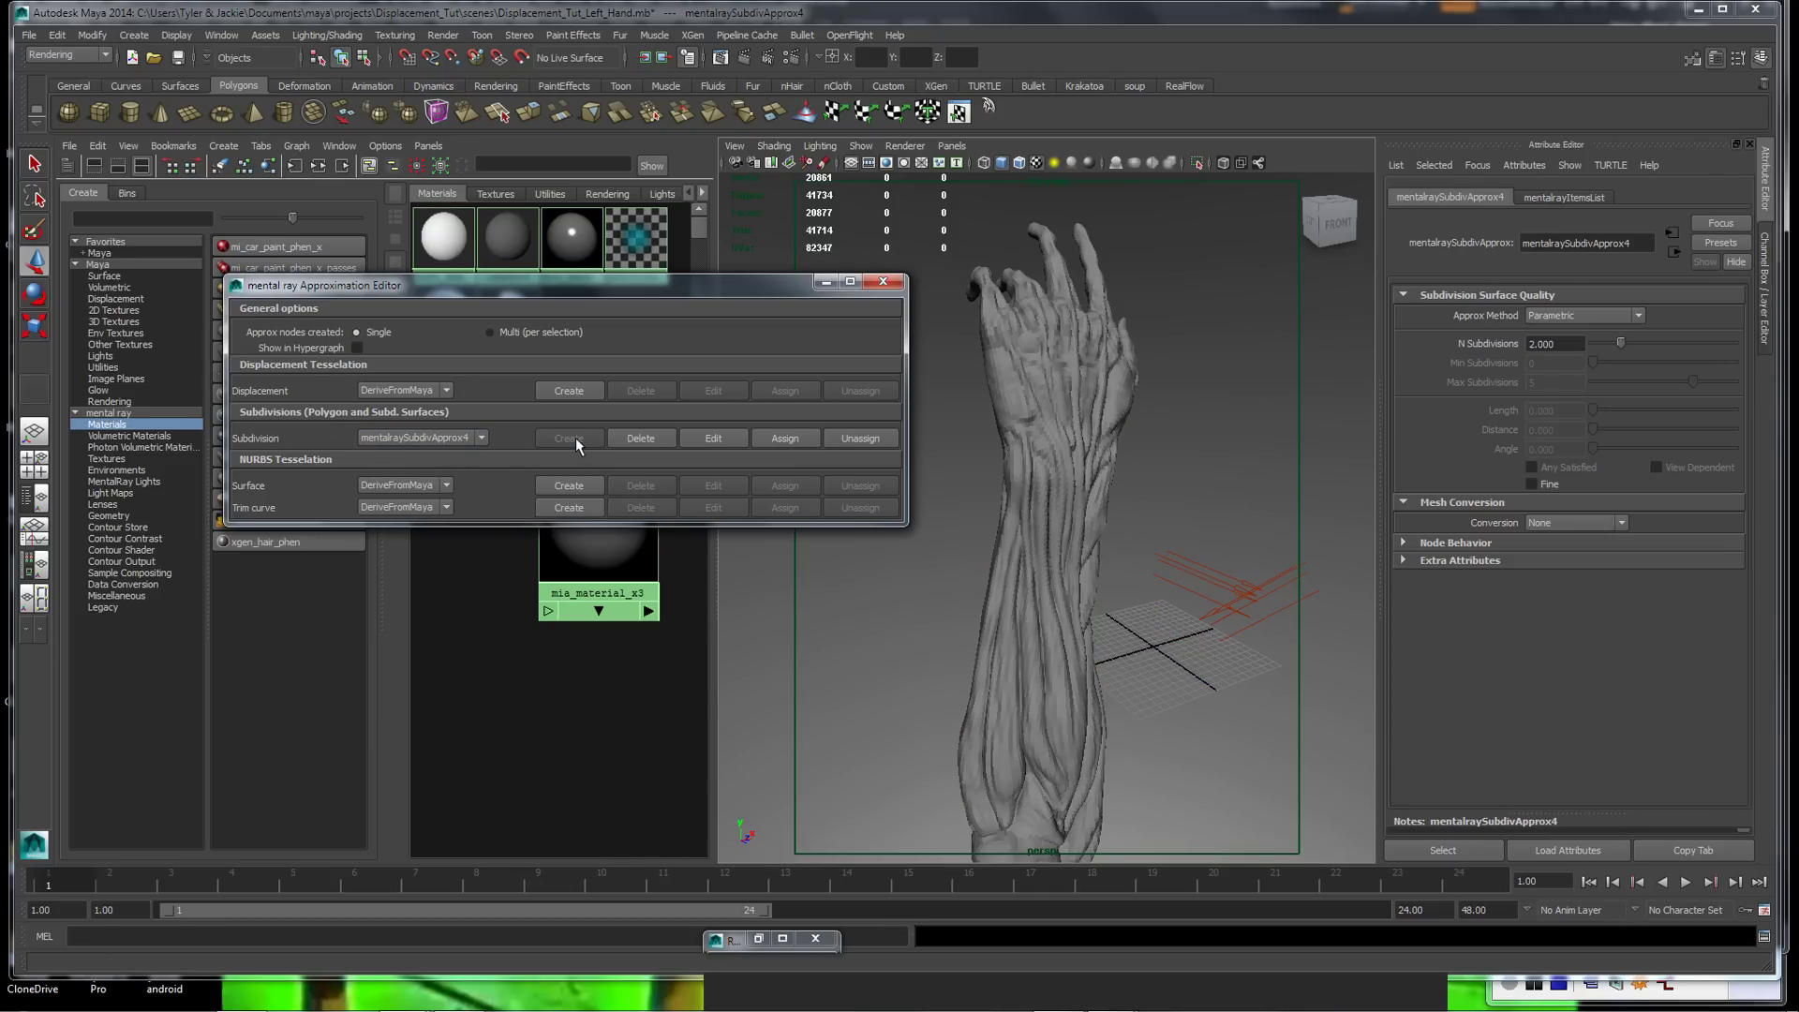
{"action": "left_click", "coordinate": [882, 281]}
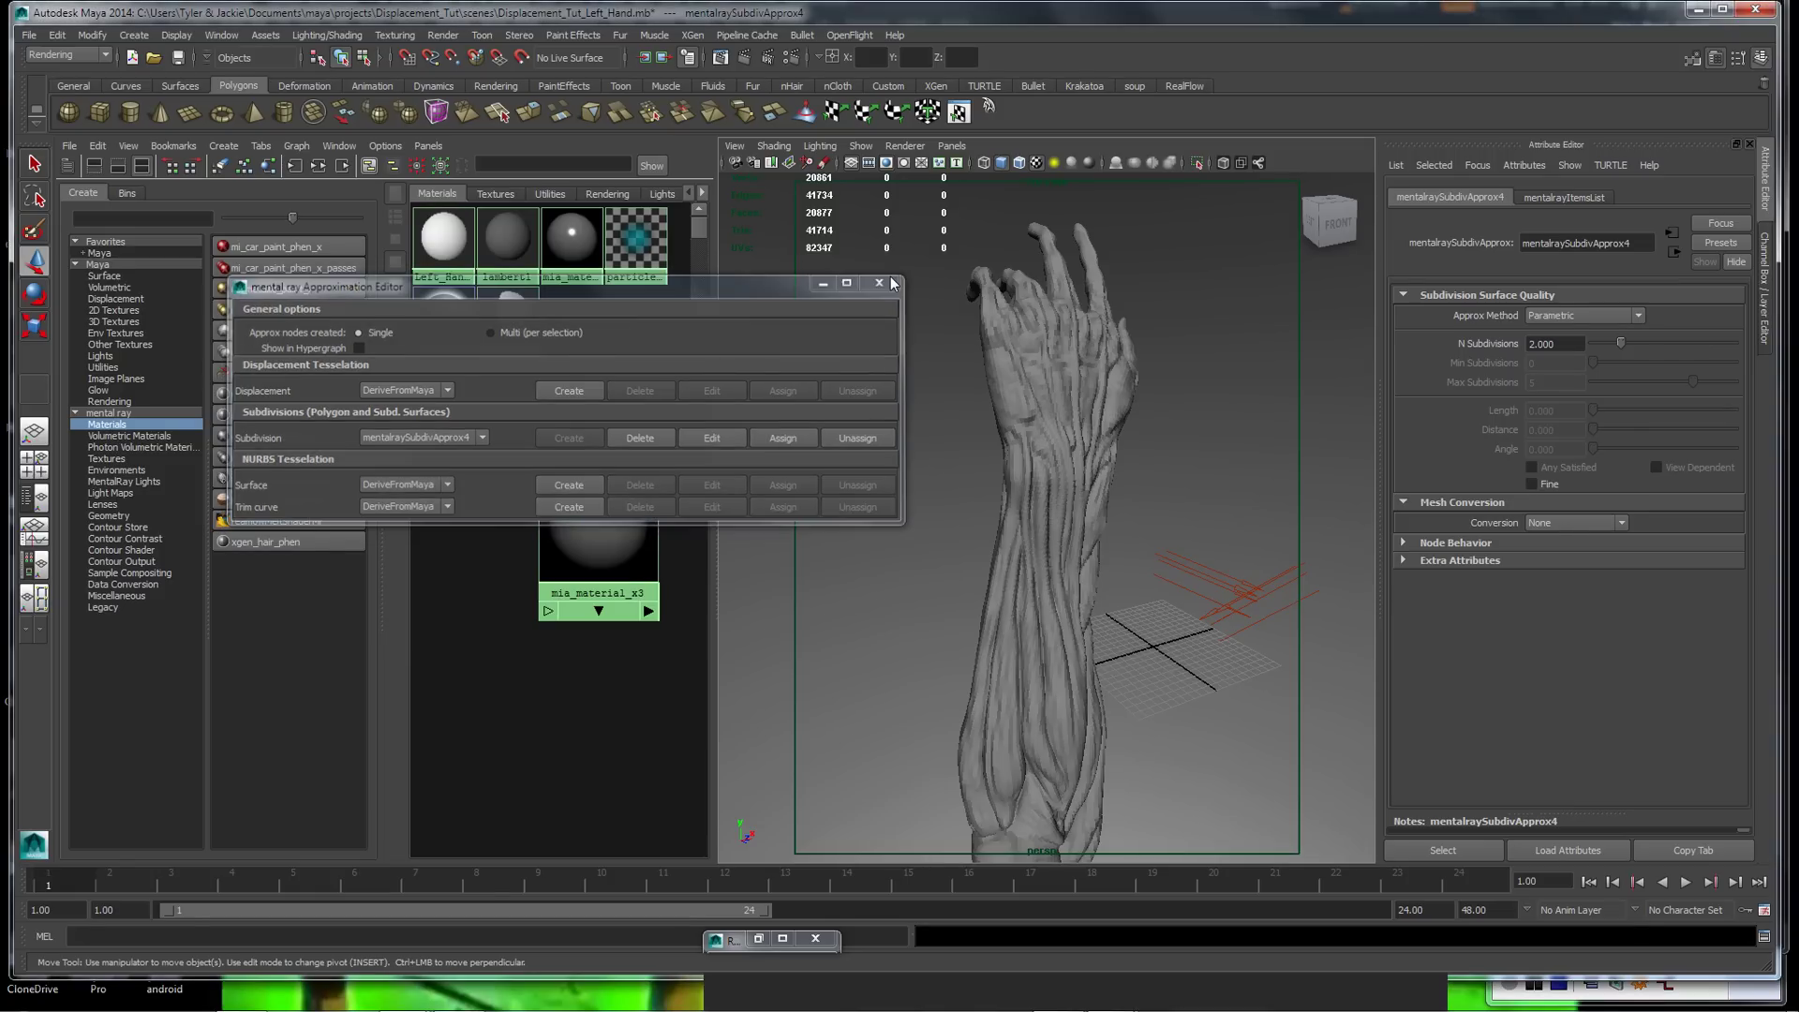
{"action": "left_click", "coordinate": [1087, 387]}
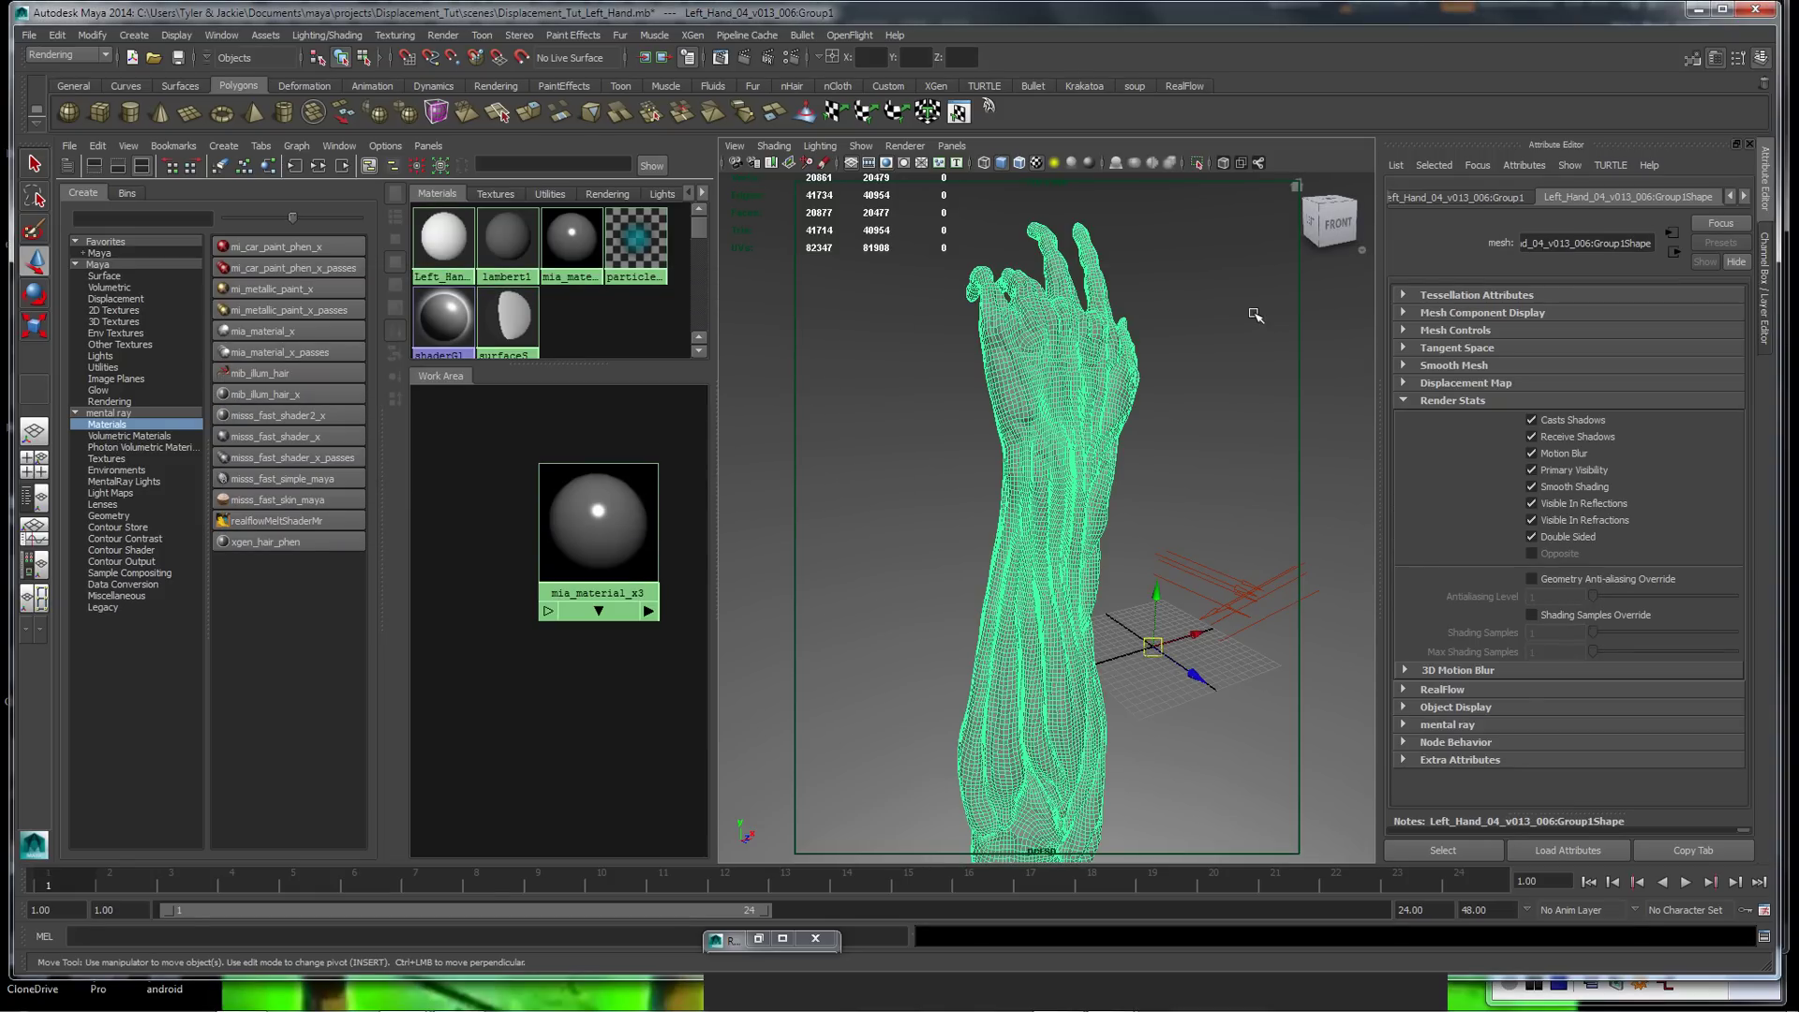
{"action": "left_click", "coordinate": [1744, 196]}
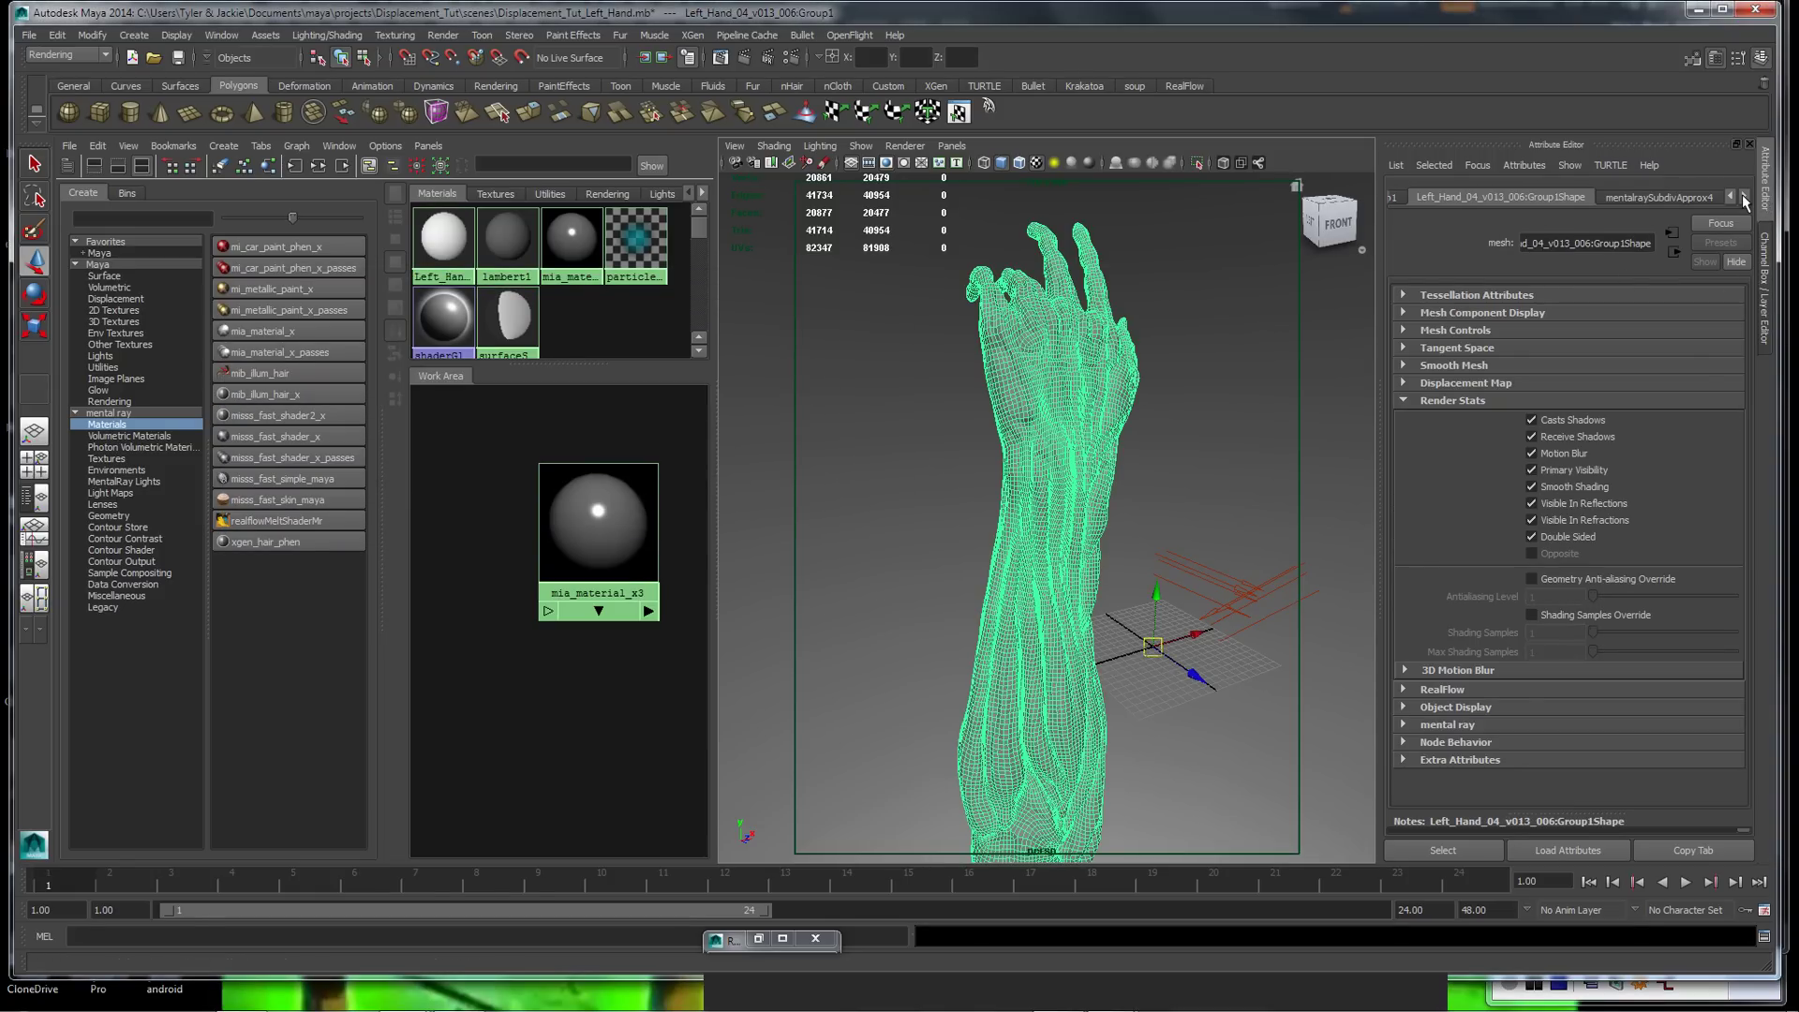
{"action": "left_click", "coordinate": [1744, 196]}
{"action": "left_click", "coordinate": [1615, 198]}
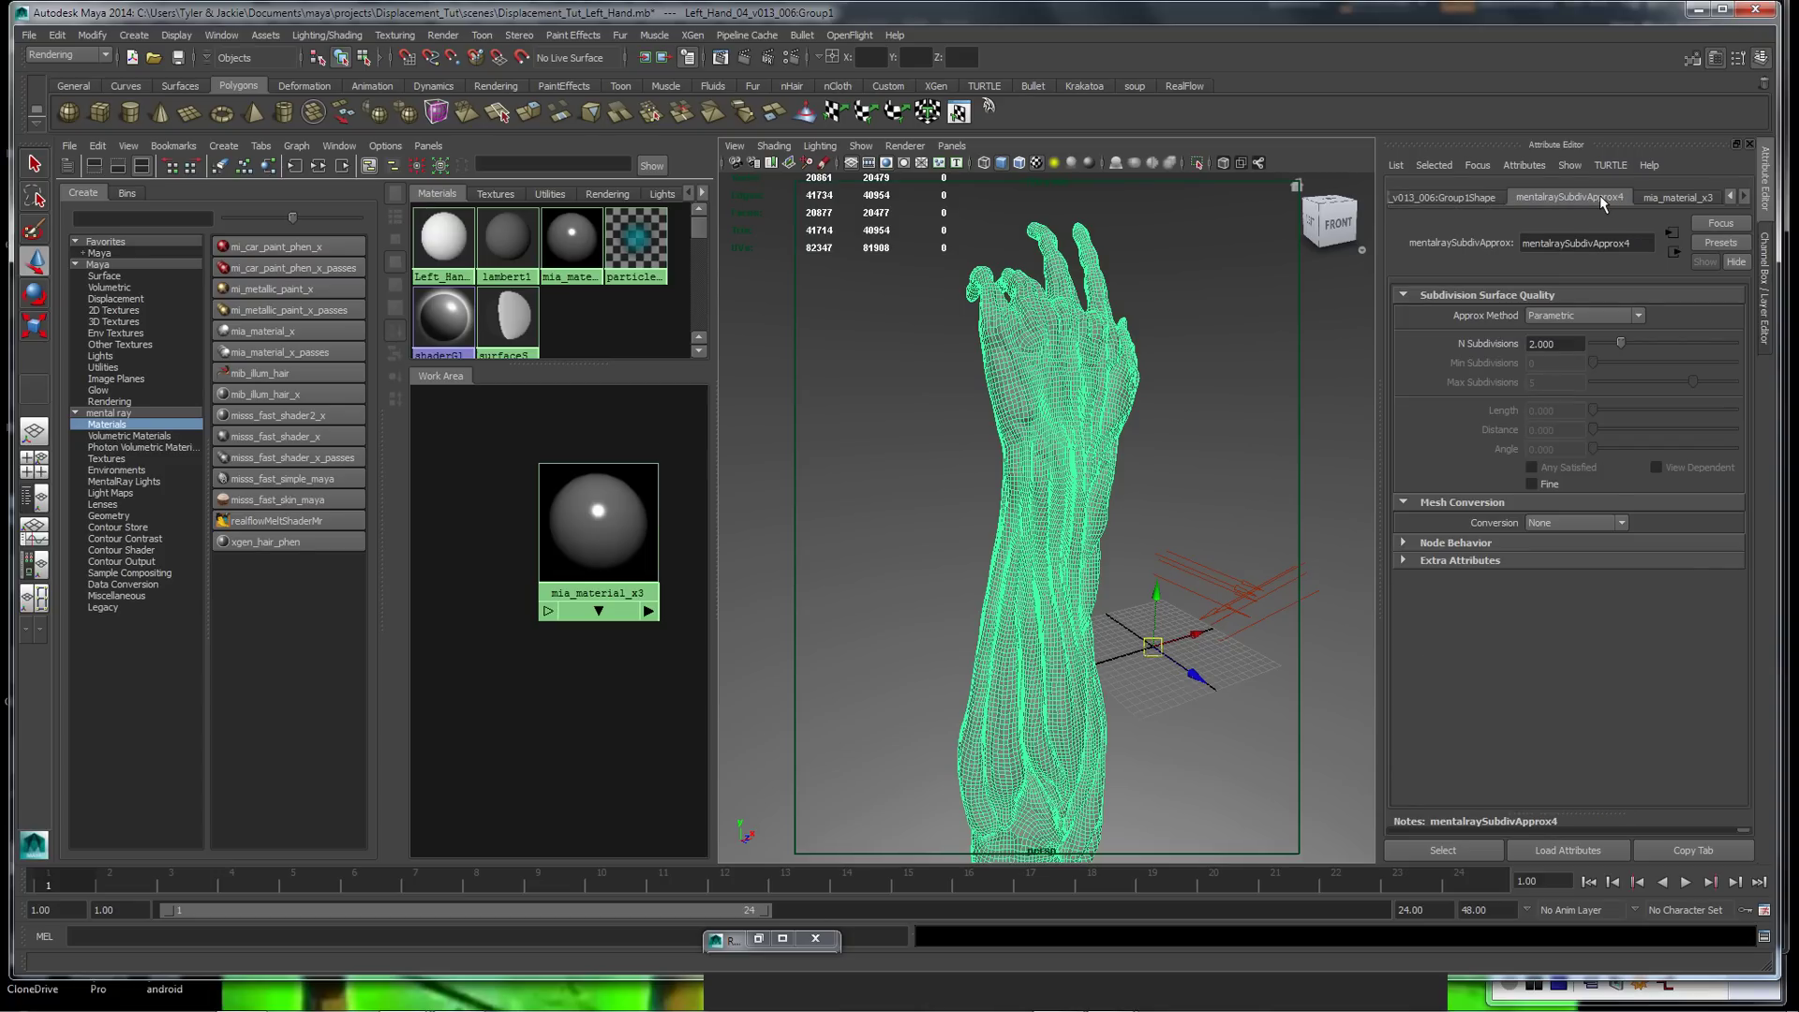
{"action": "left_click", "coordinate": [230, 38]}
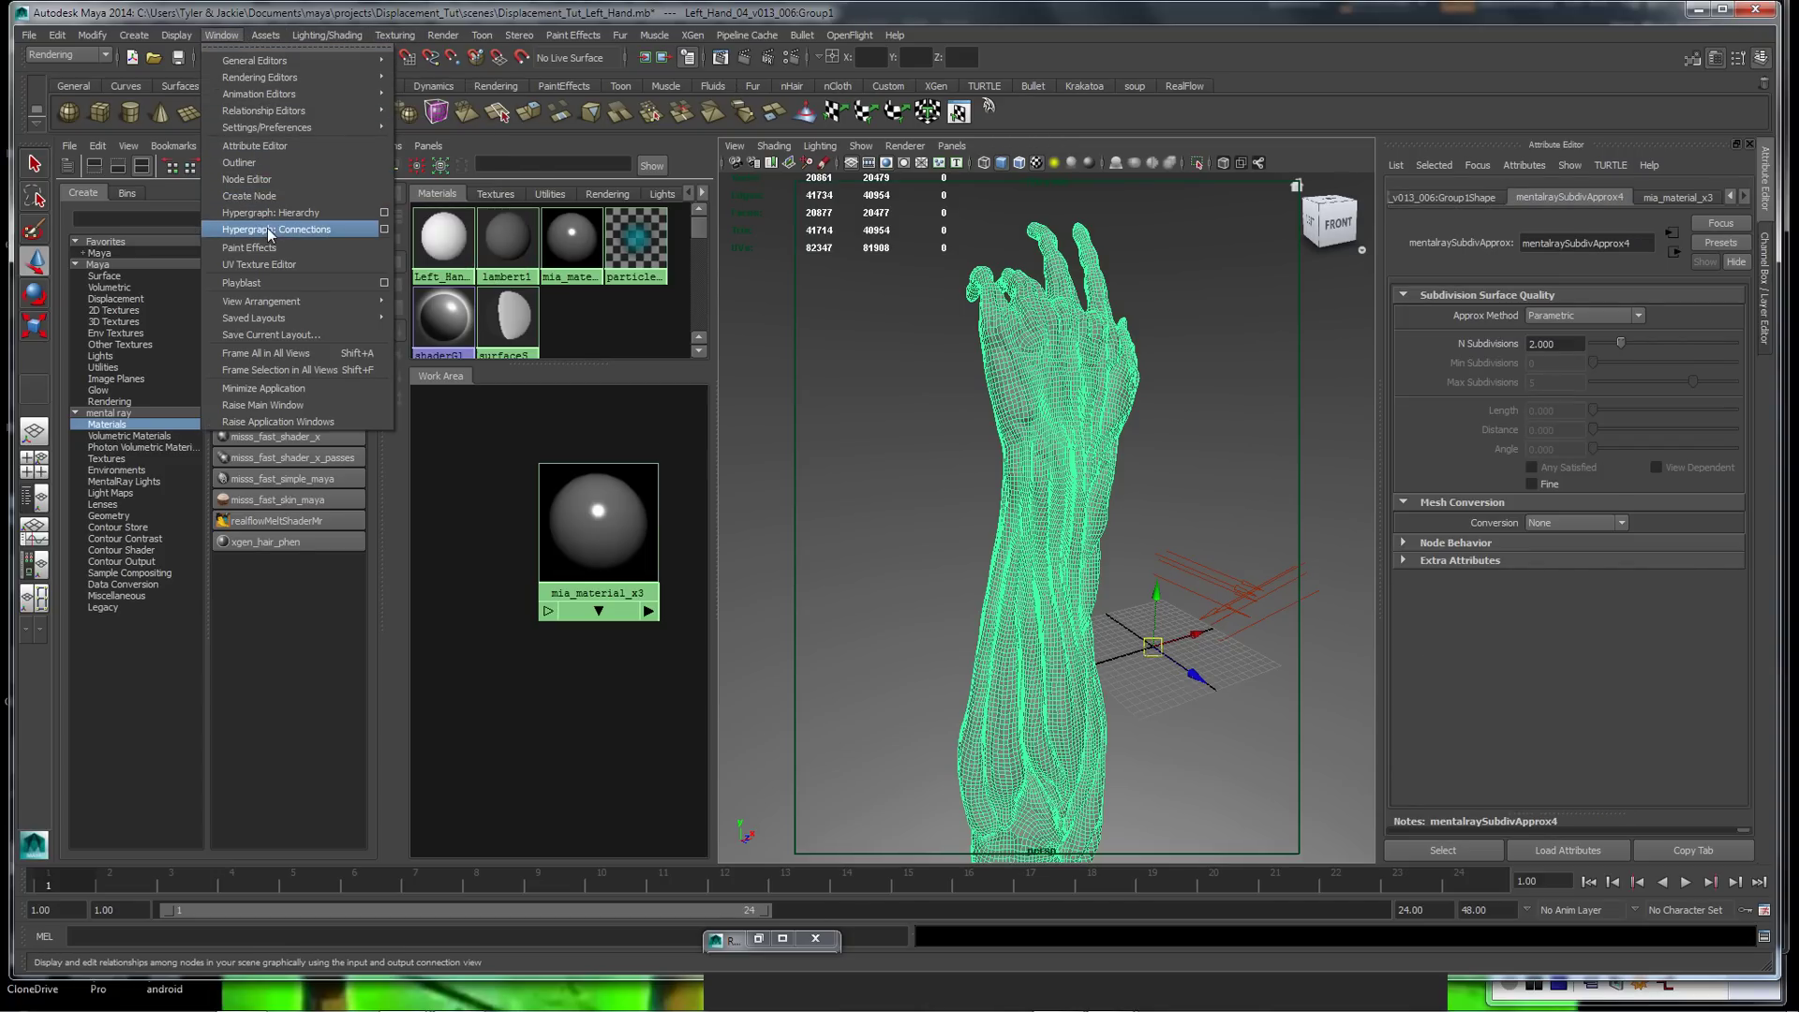
{"action": "left_click", "coordinate": [270, 230]}
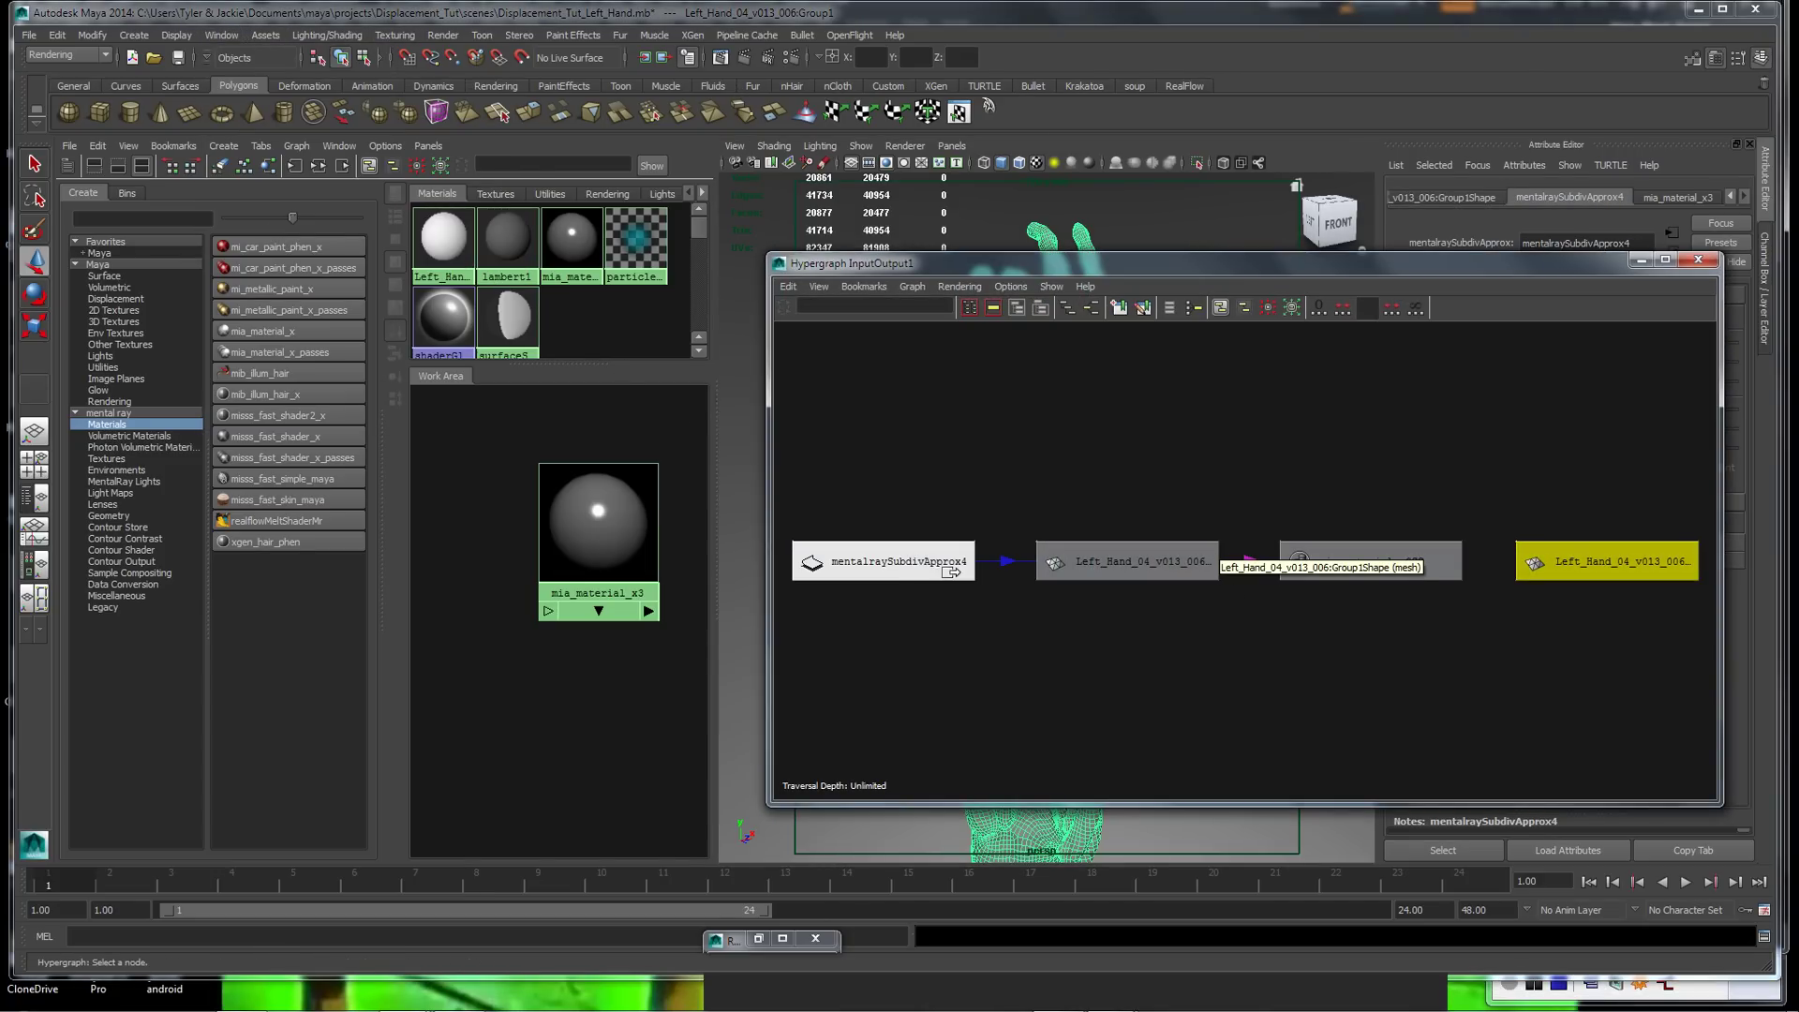
{"action": "left_click", "coordinate": [932, 562]}
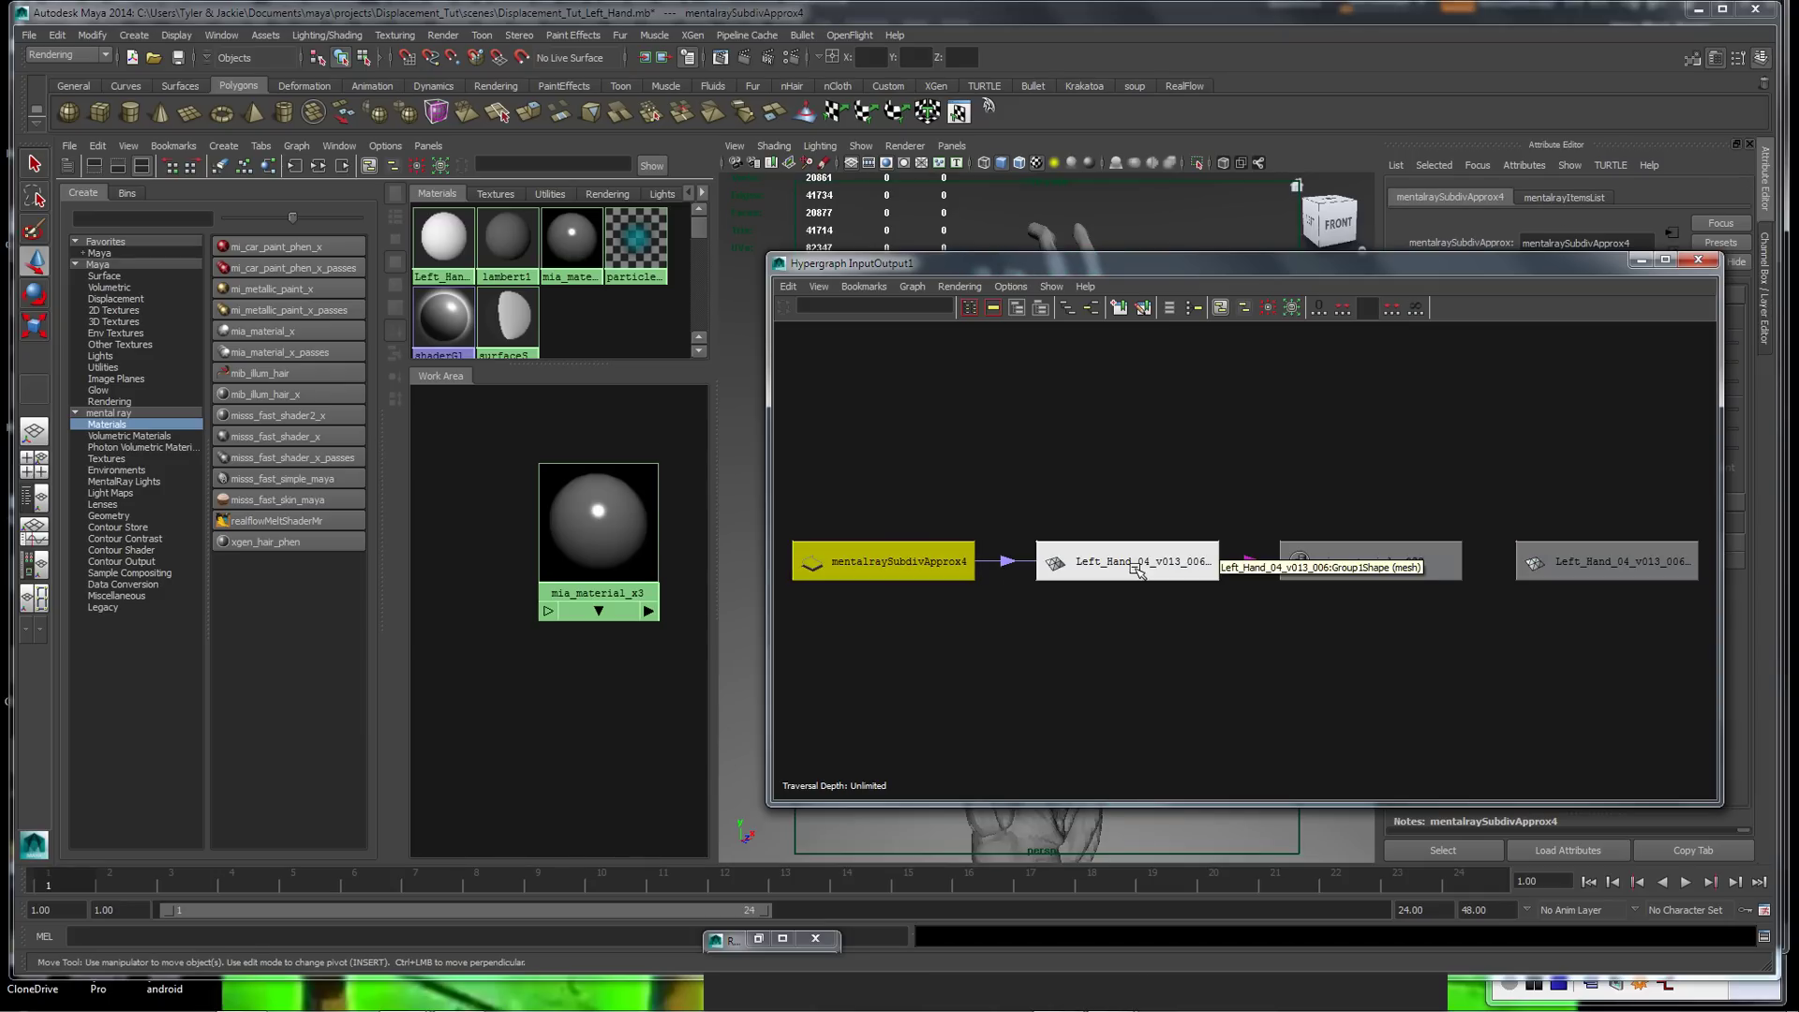
{"action": "left_click", "coordinate": [1698, 260]}
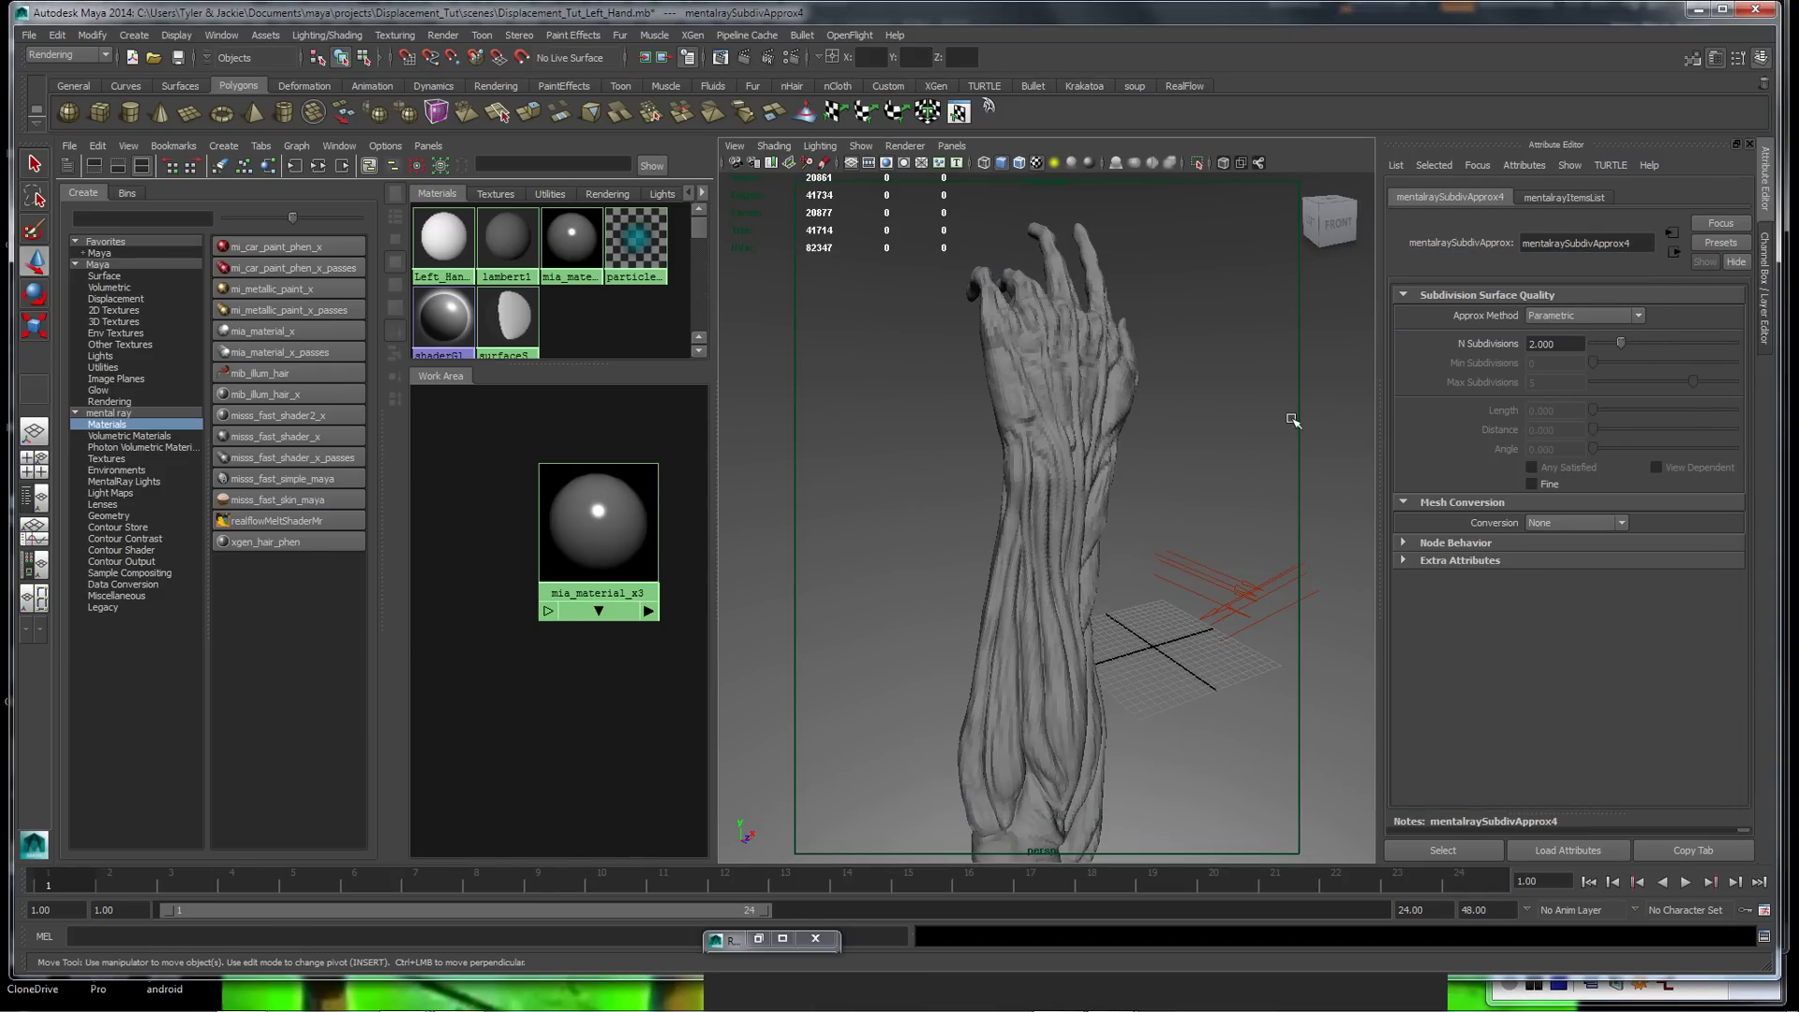
{"action": "left_click", "coordinate": [1060, 405]}
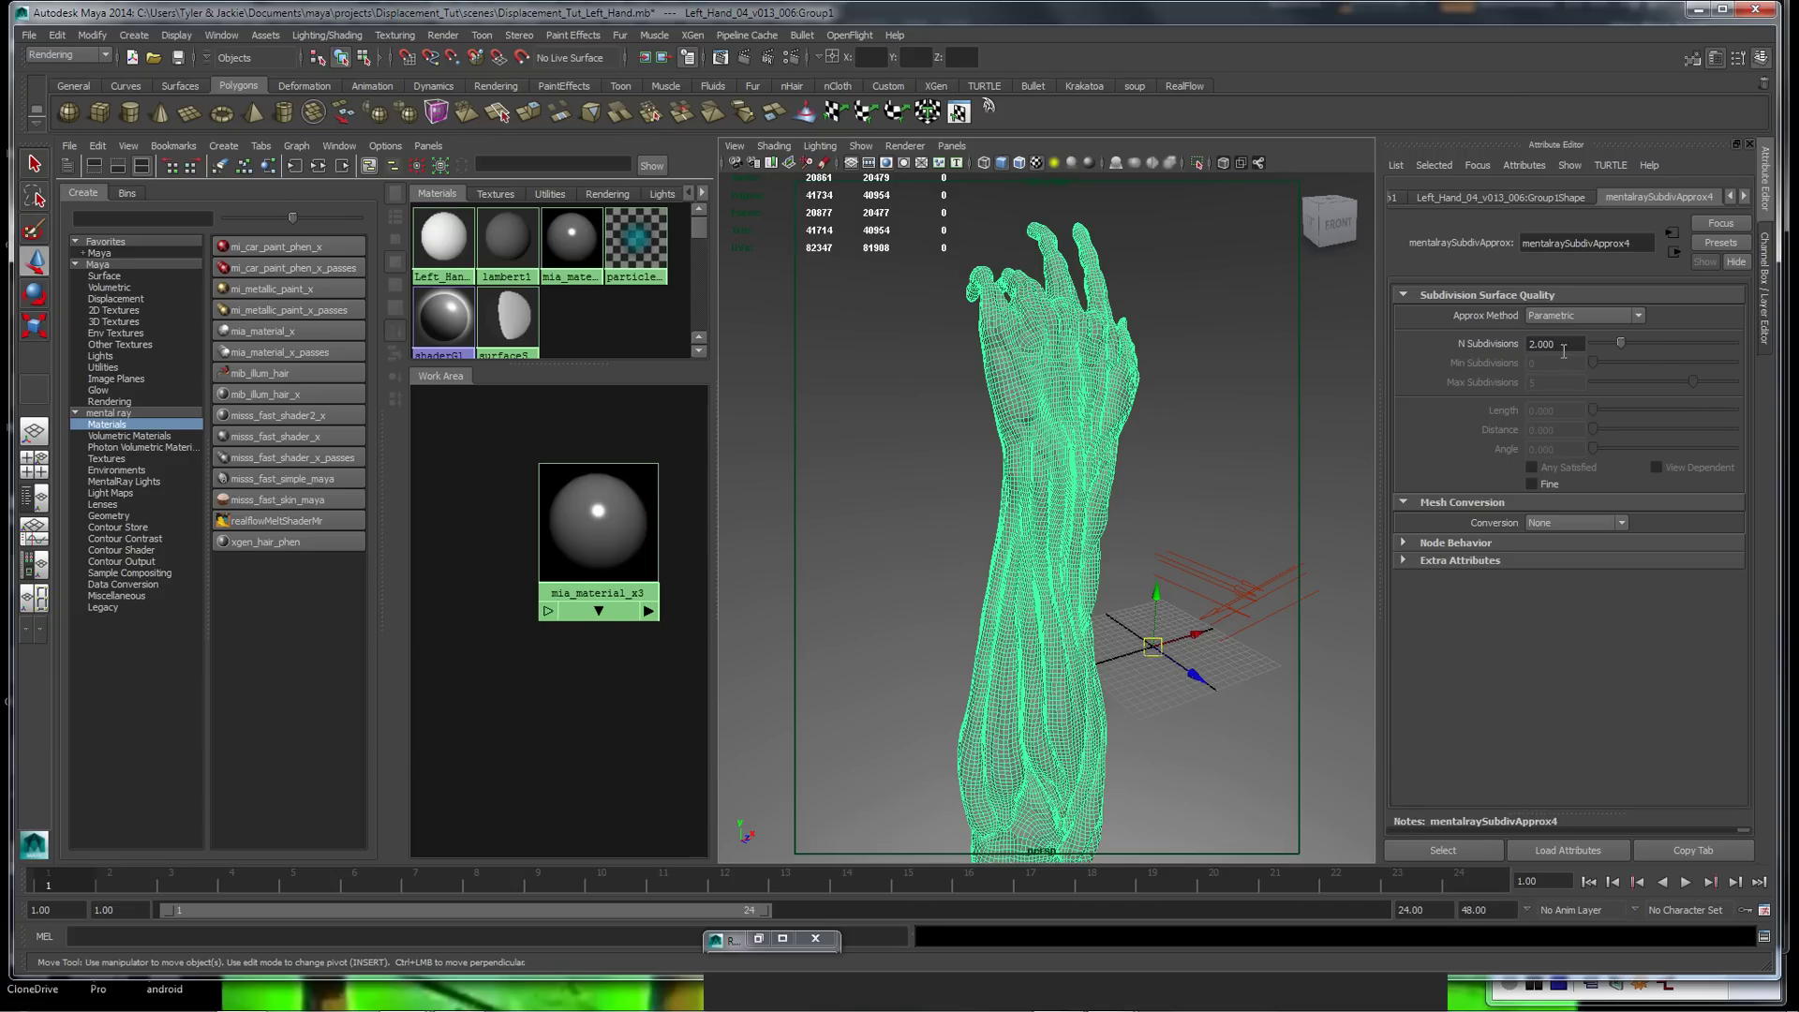
{"action": "left_click_drag", "start_coordinate": [1564, 352], "coordinate": [1520, 346]}
Move the mia_material_x3 node left and close the Create Render Node list unused
{"action": "left_click", "coordinate": [598, 523]}
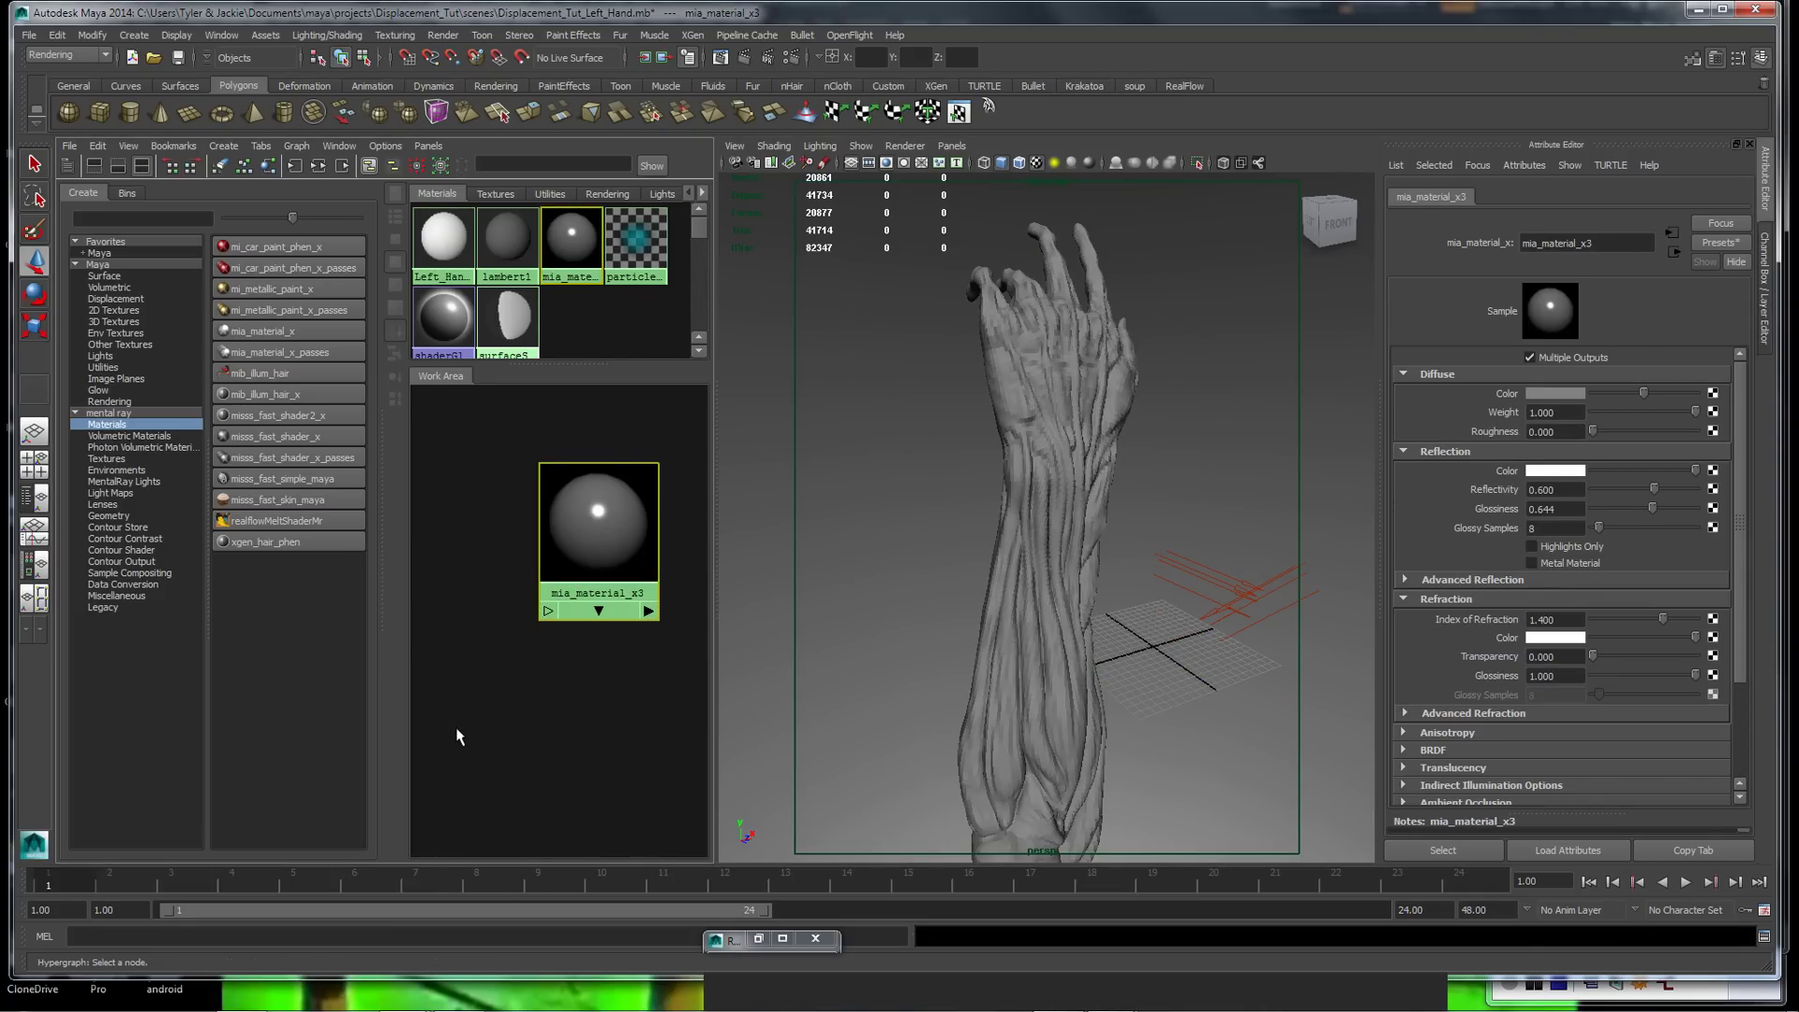
{"action": "left_click_drag", "start_coordinate": [600, 531], "coordinate": [554, 534]}
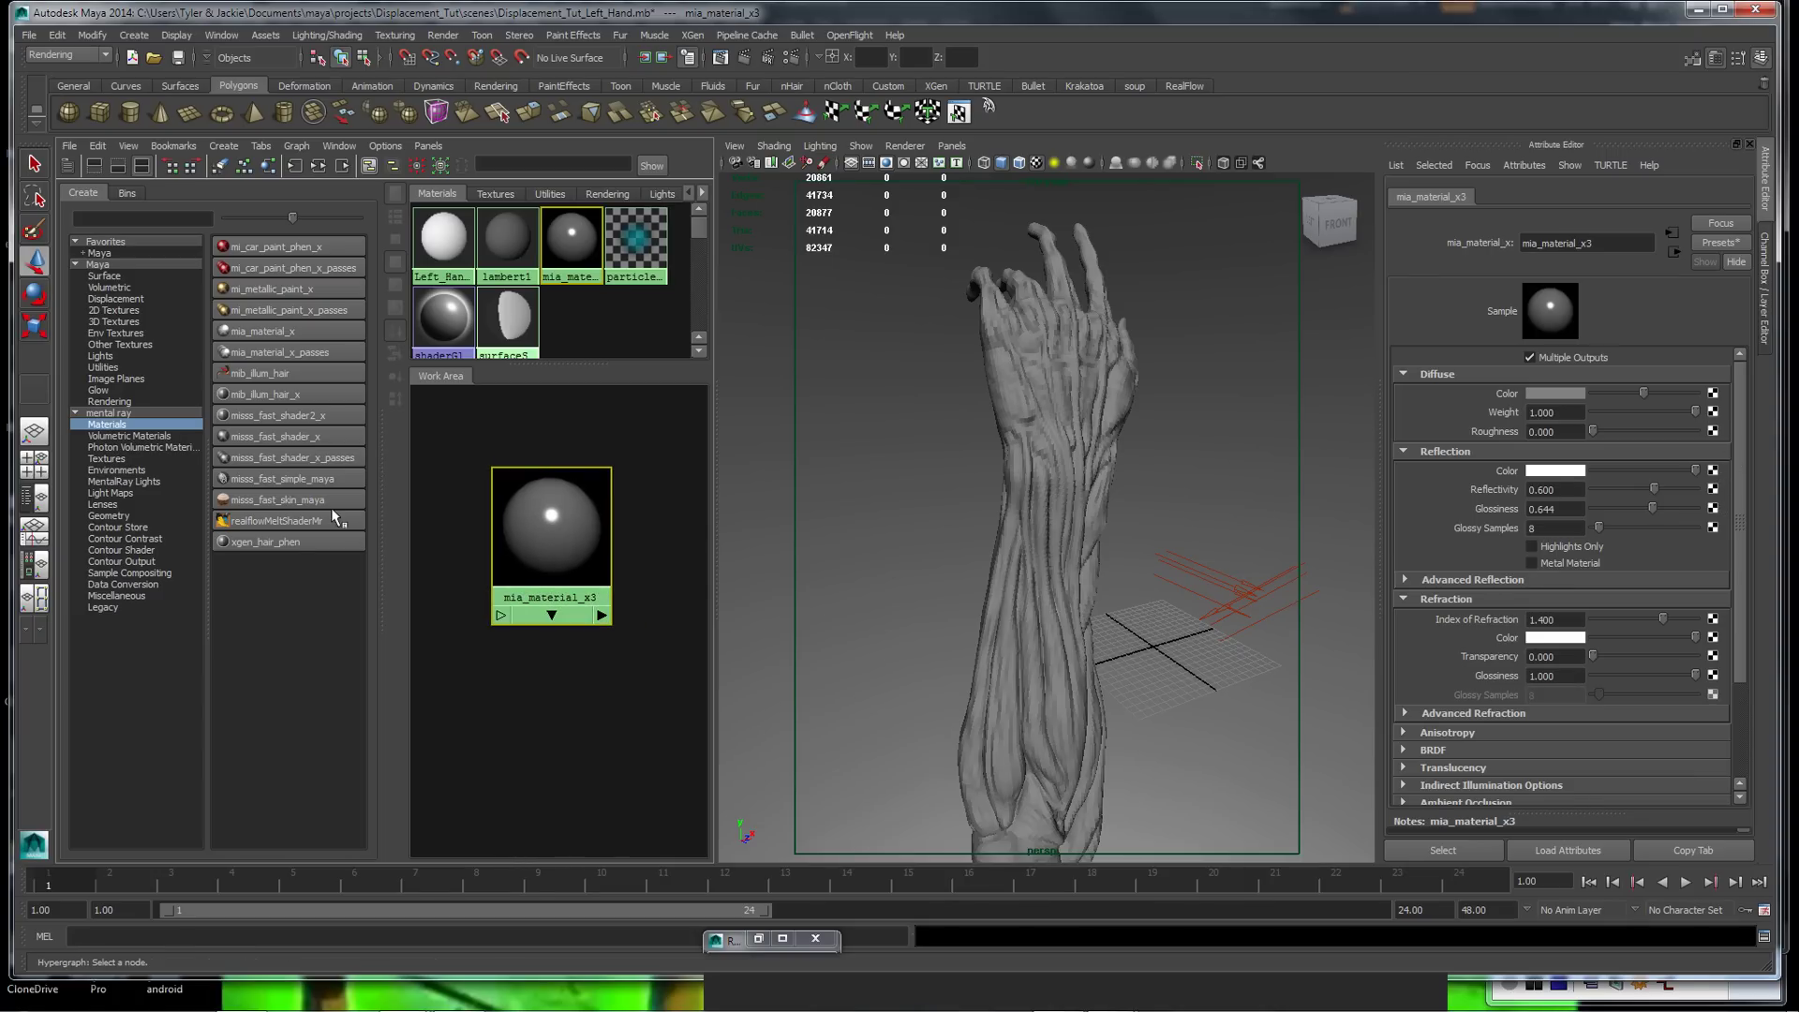
{"action": "left_click", "coordinate": [1714, 393]}
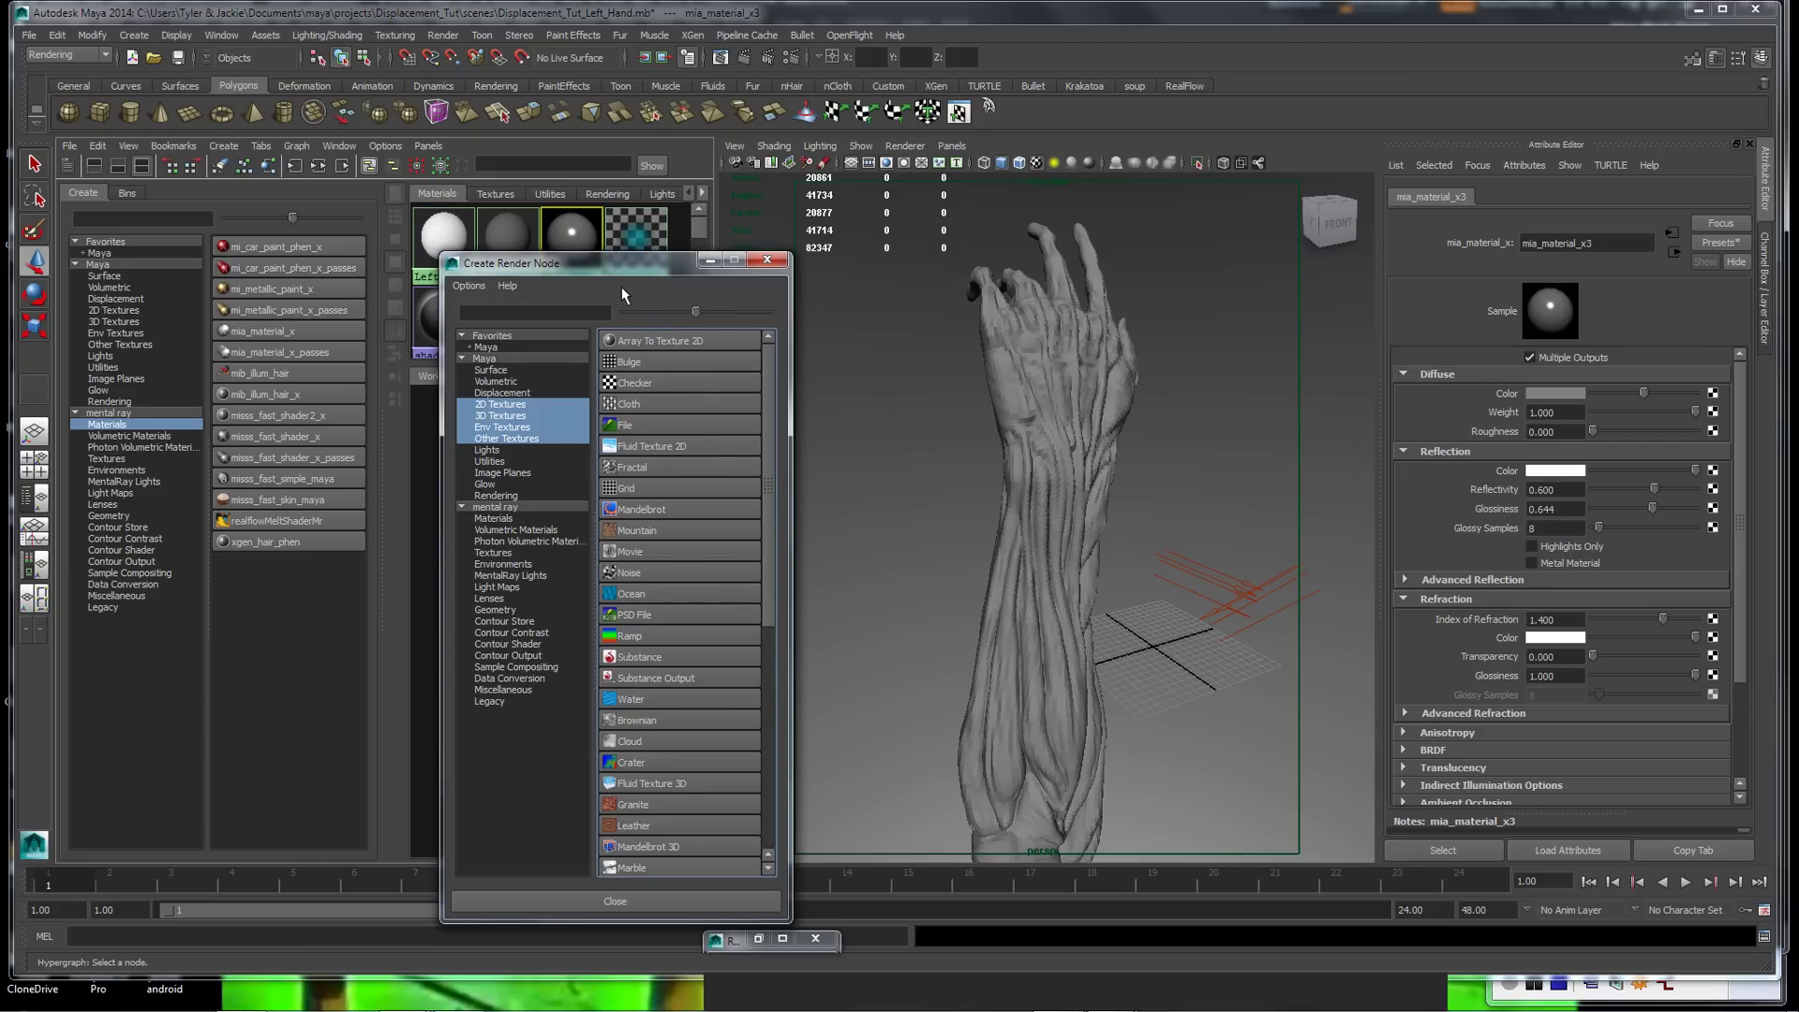
{"action": "left_click_drag", "start_coordinate": [607, 267], "coordinate": [566, 168]}
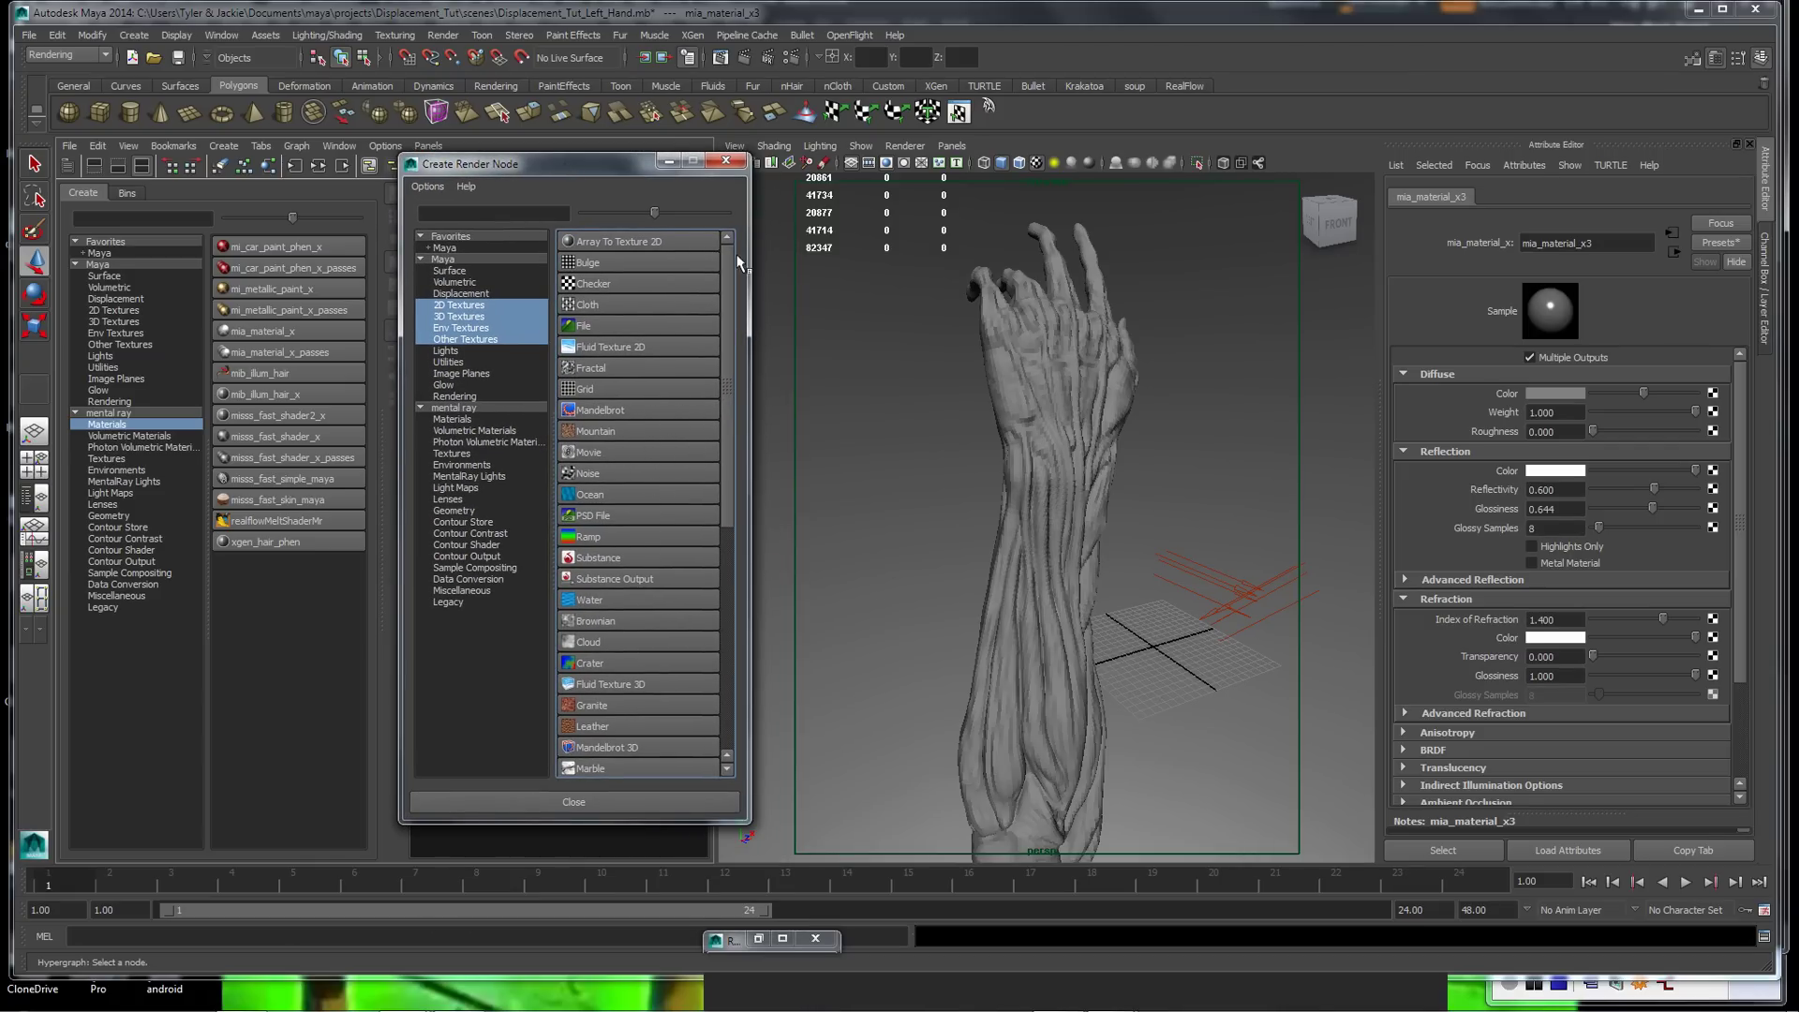
{"action": "left_click", "coordinate": [726, 161]}
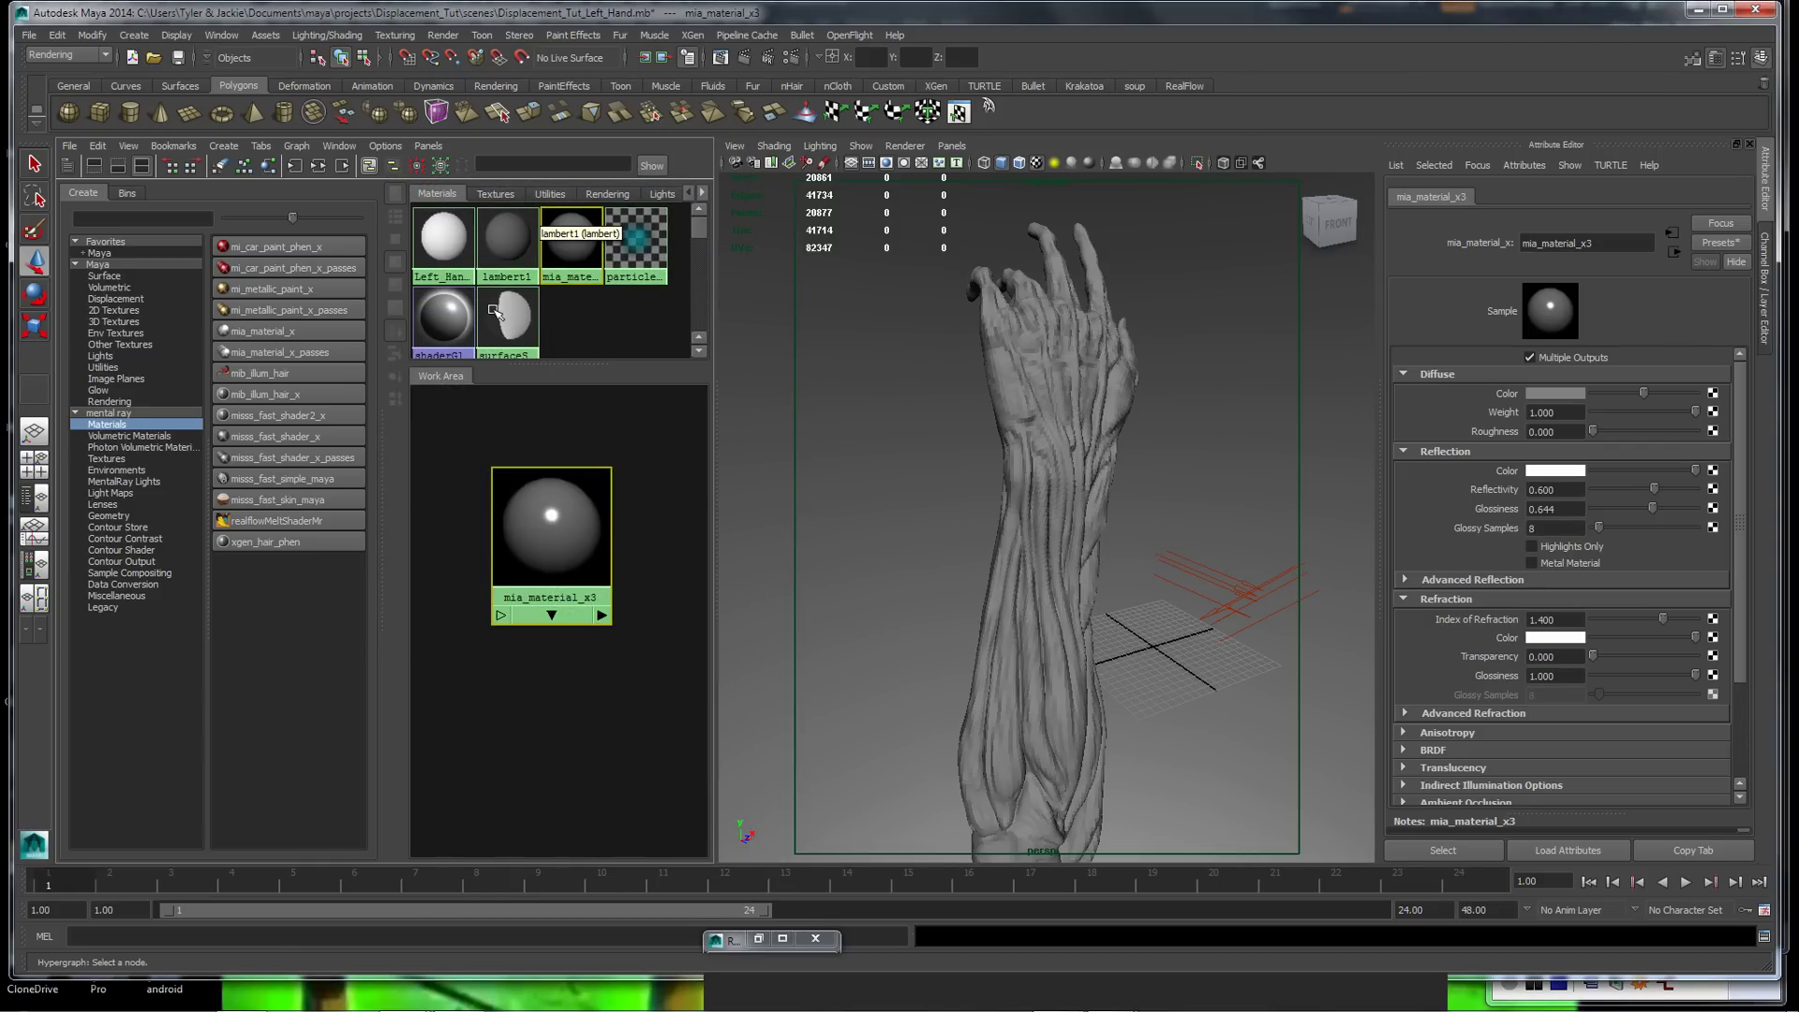
Drag Left-Hand-04_v013_001-DM2048_u0_v0.tif from sourceimages into the Hypershade Textures tab
{"action": "left_click", "coordinate": [244, 998]}
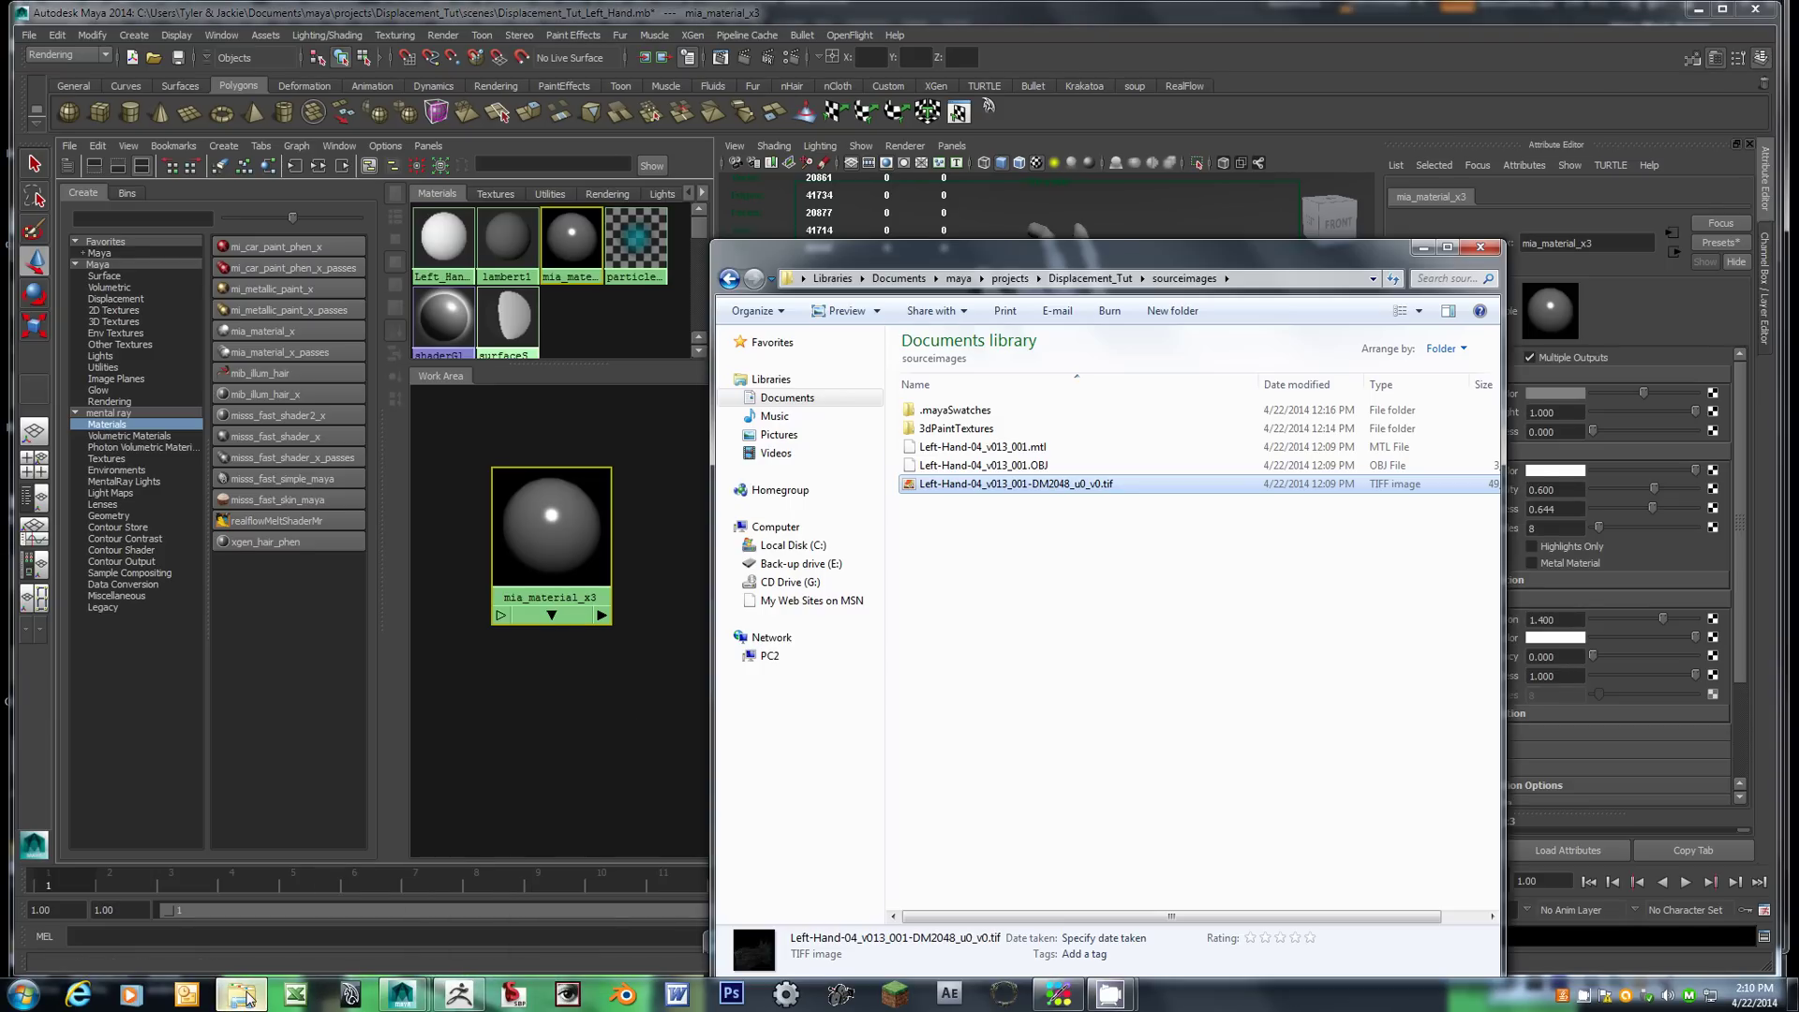
{"action": "left_click", "coordinate": [1083, 279]}
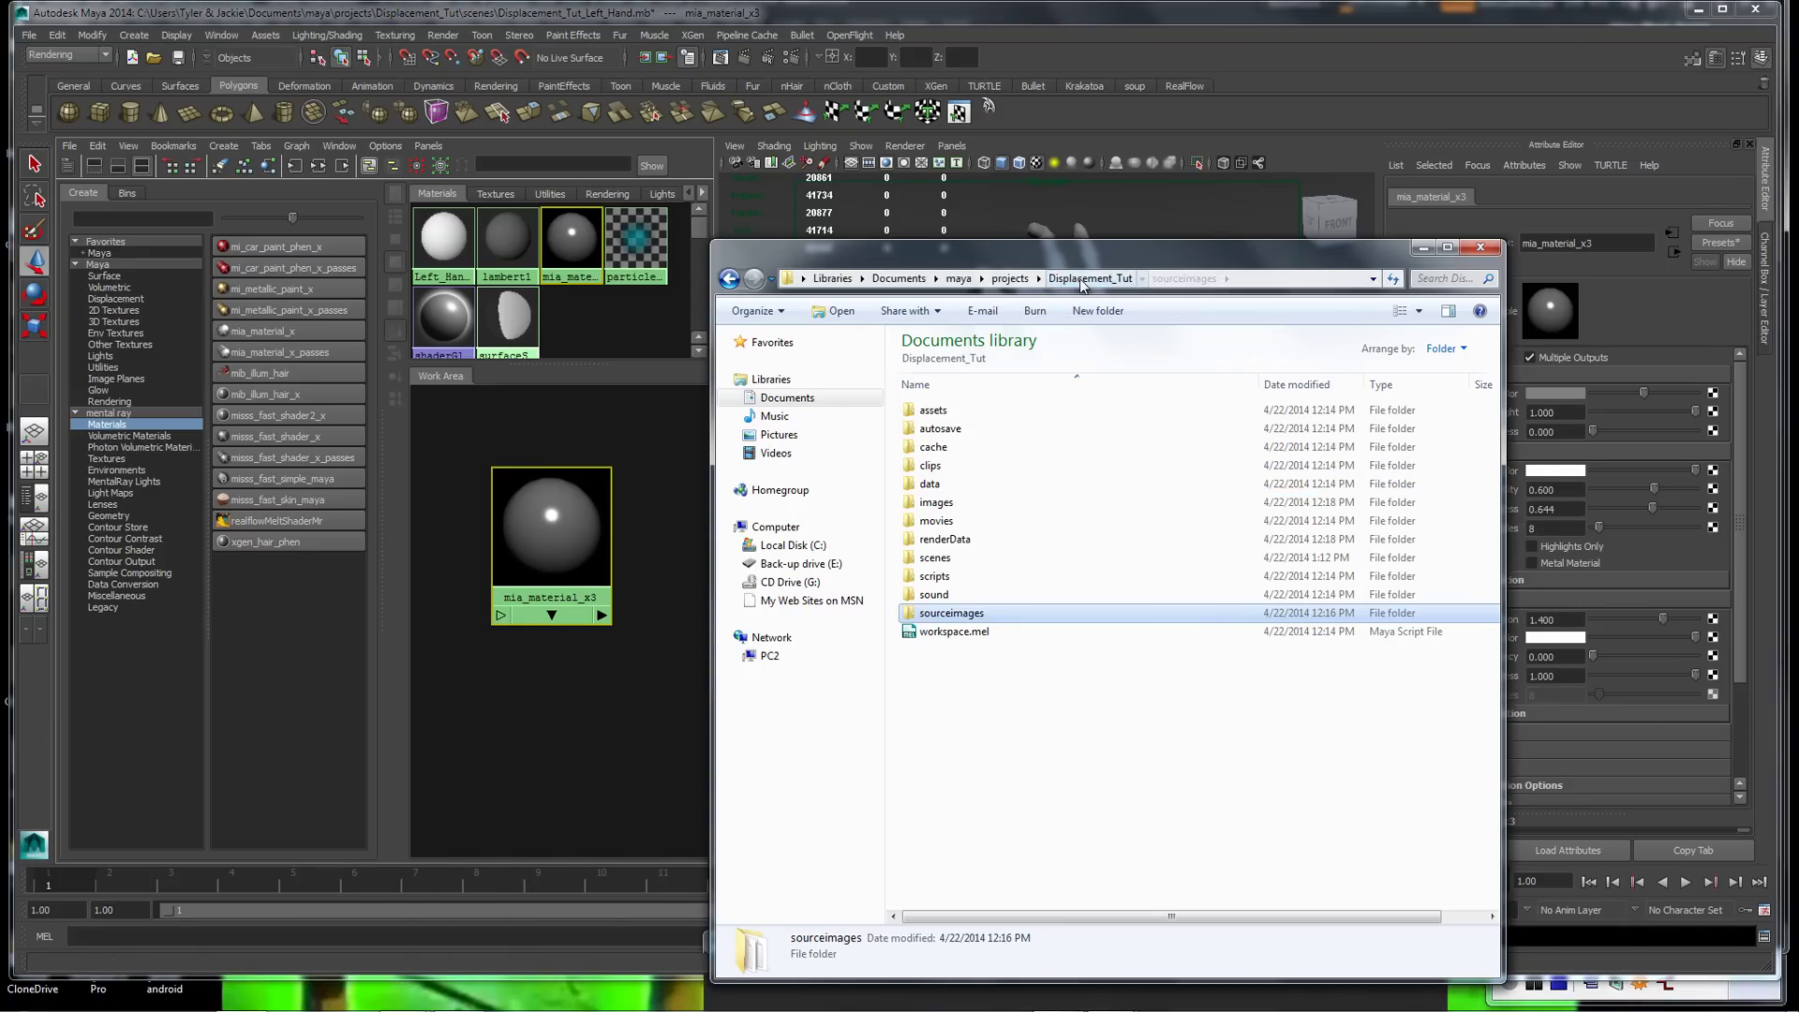
{"action": "double_click", "coordinate": [951, 615]}
{"action": "left_click_drag", "start_coordinate": [1003, 276], "coordinate": [648, 346]}
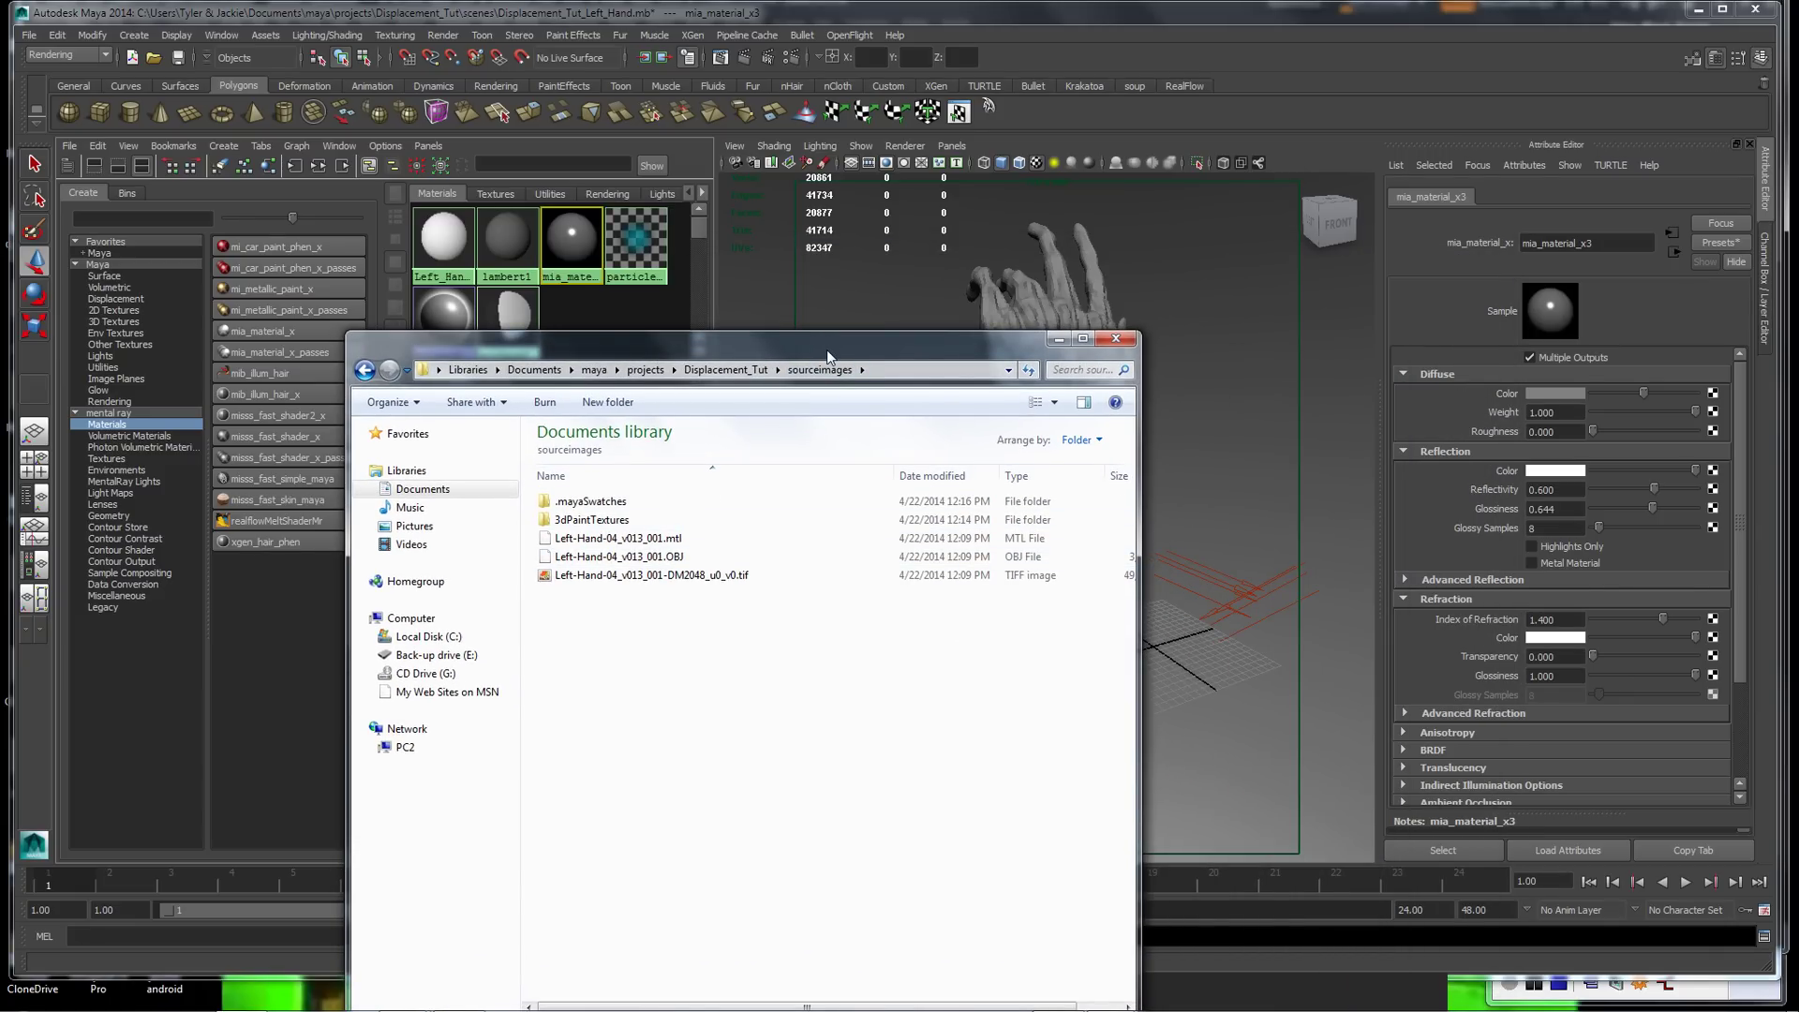
{"action": "left_click", "coordinate": [508, 193]}
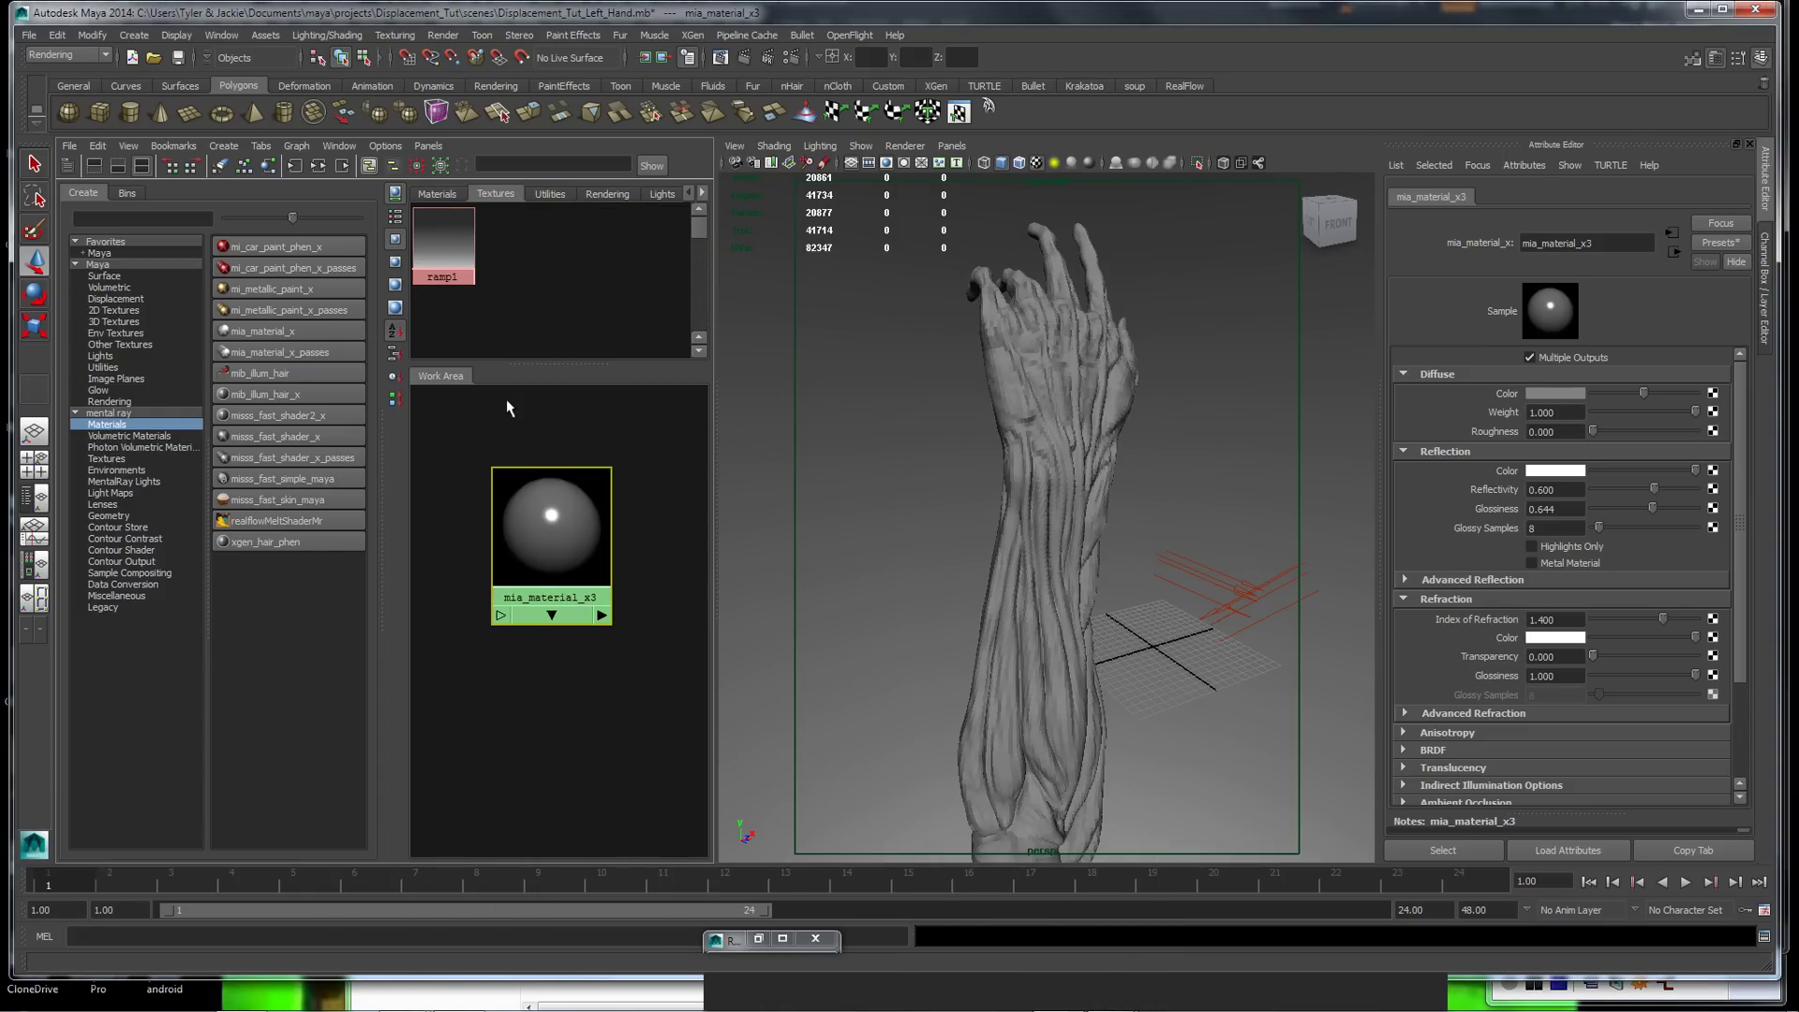
{"action": "left_click", "coordinate": [241, 994]}
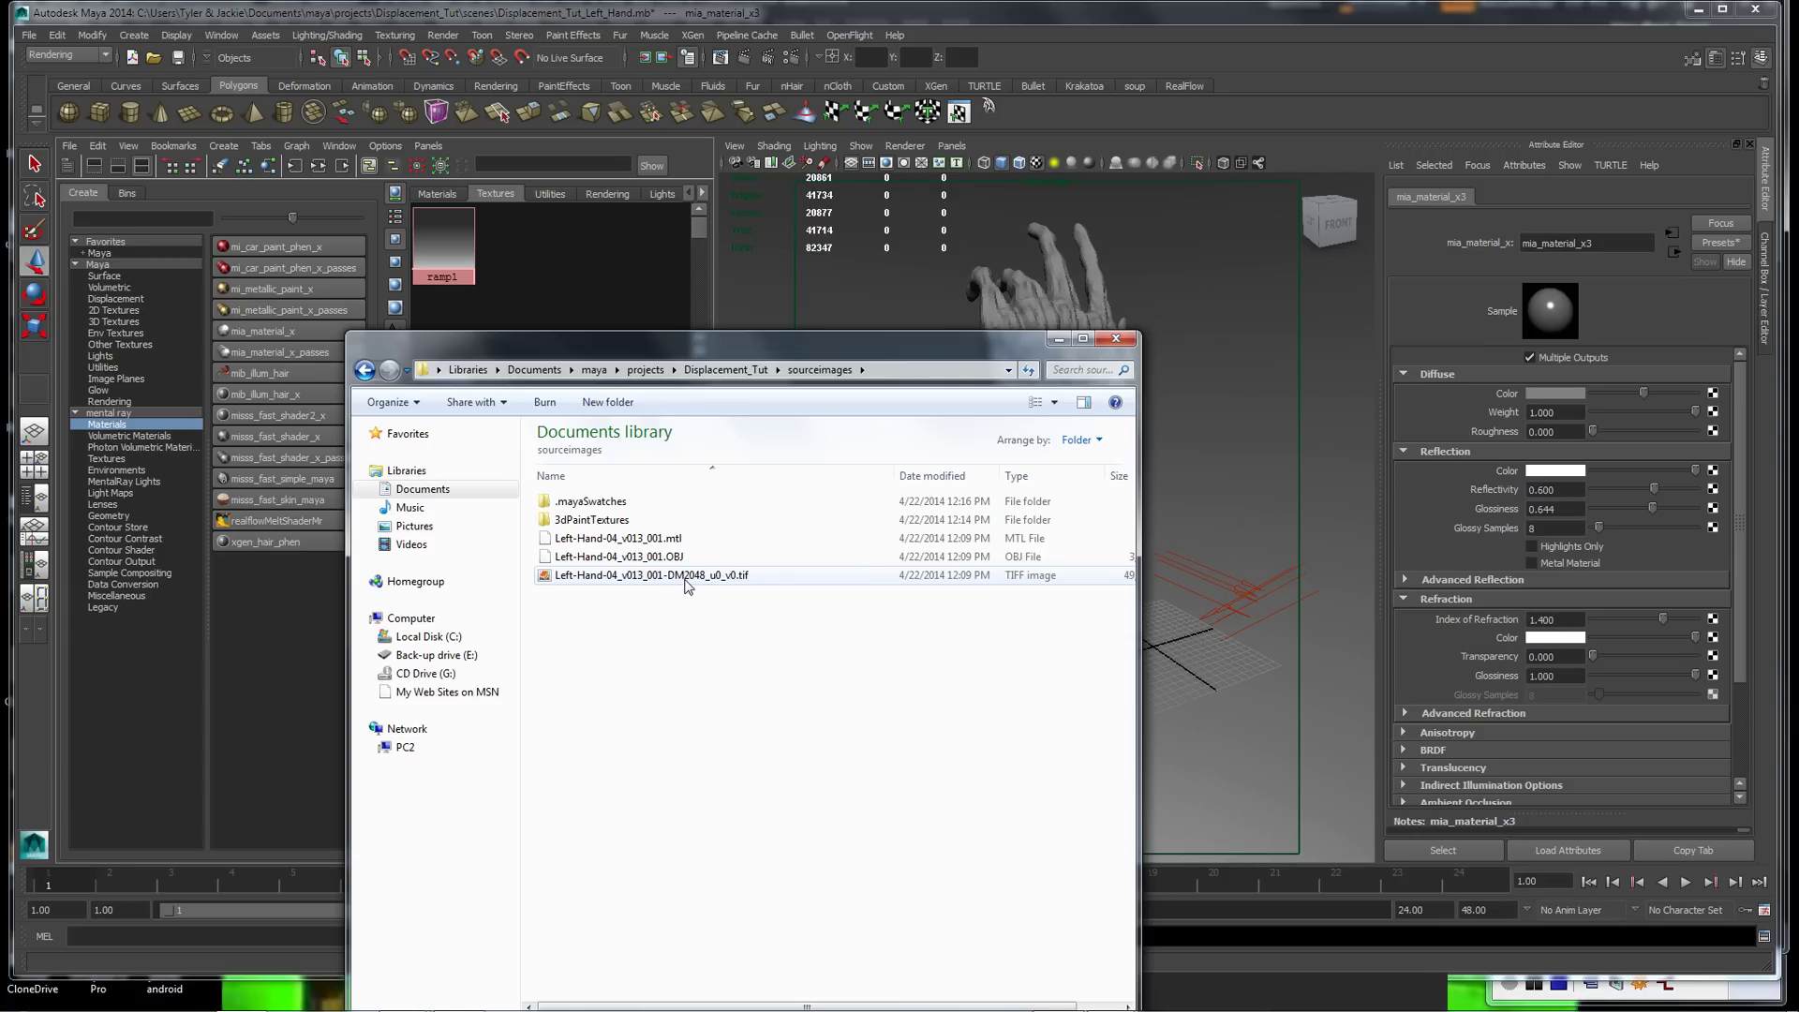
{"action": "left_click_drag", "start_coordinate": [663, 576], "coordinate": [614, 267]}
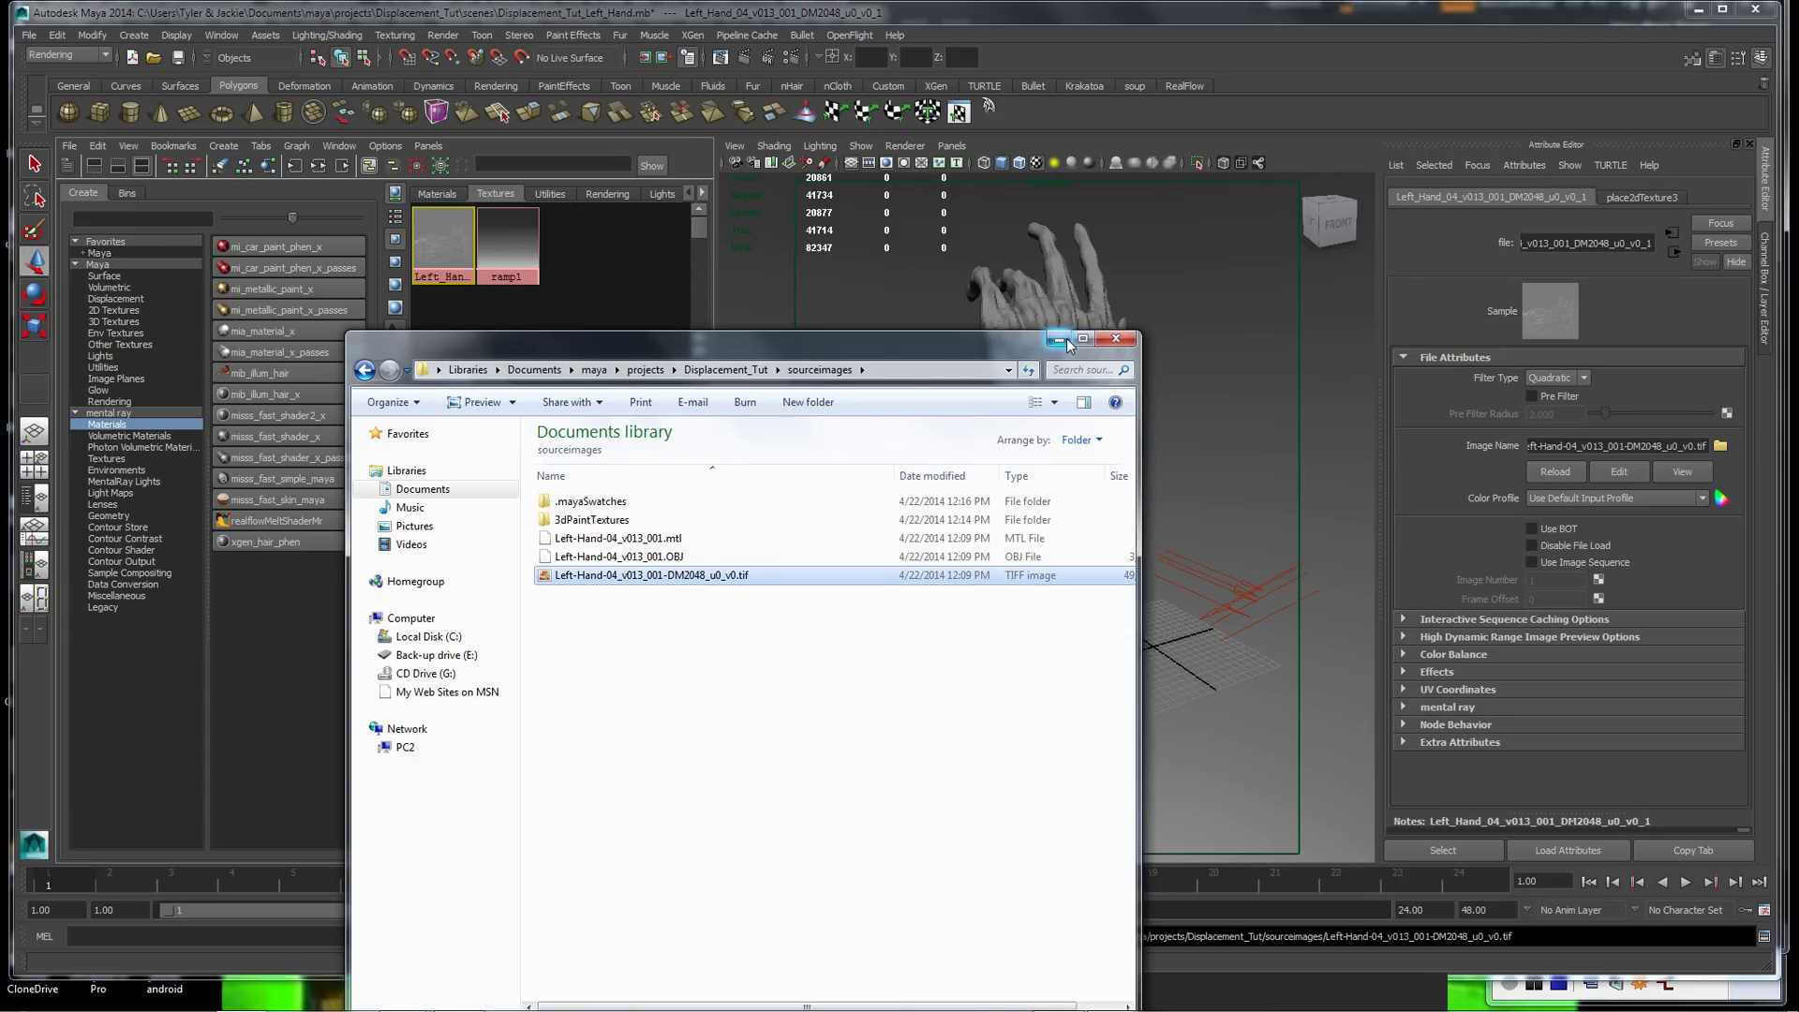
{"action": "left_click", "coordinate": [1060, 338]}
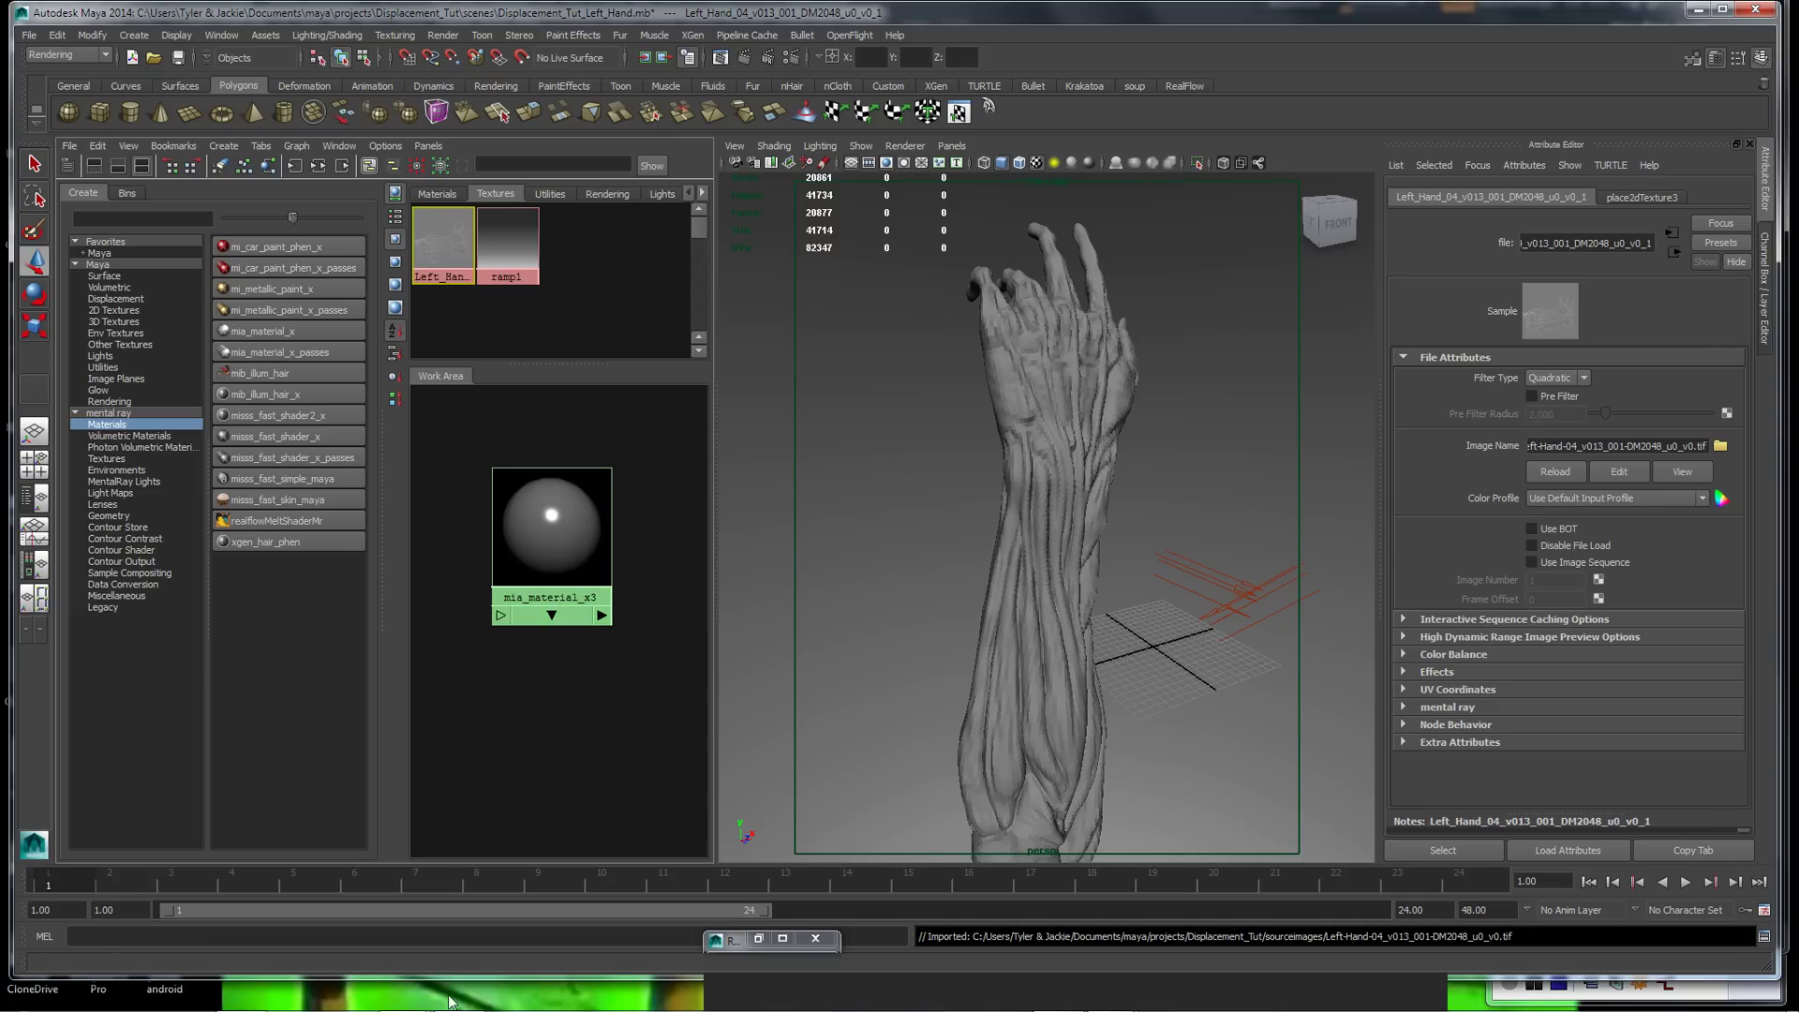
Graph mia_material_x3's connections and select its mia_material_x3SG shading group
{"action": "middle_click_drag", "start_coordinate": [507, 263], "coordinate": [558, 525]}
{"action": "left_click", "coordinate": [558, 525]}
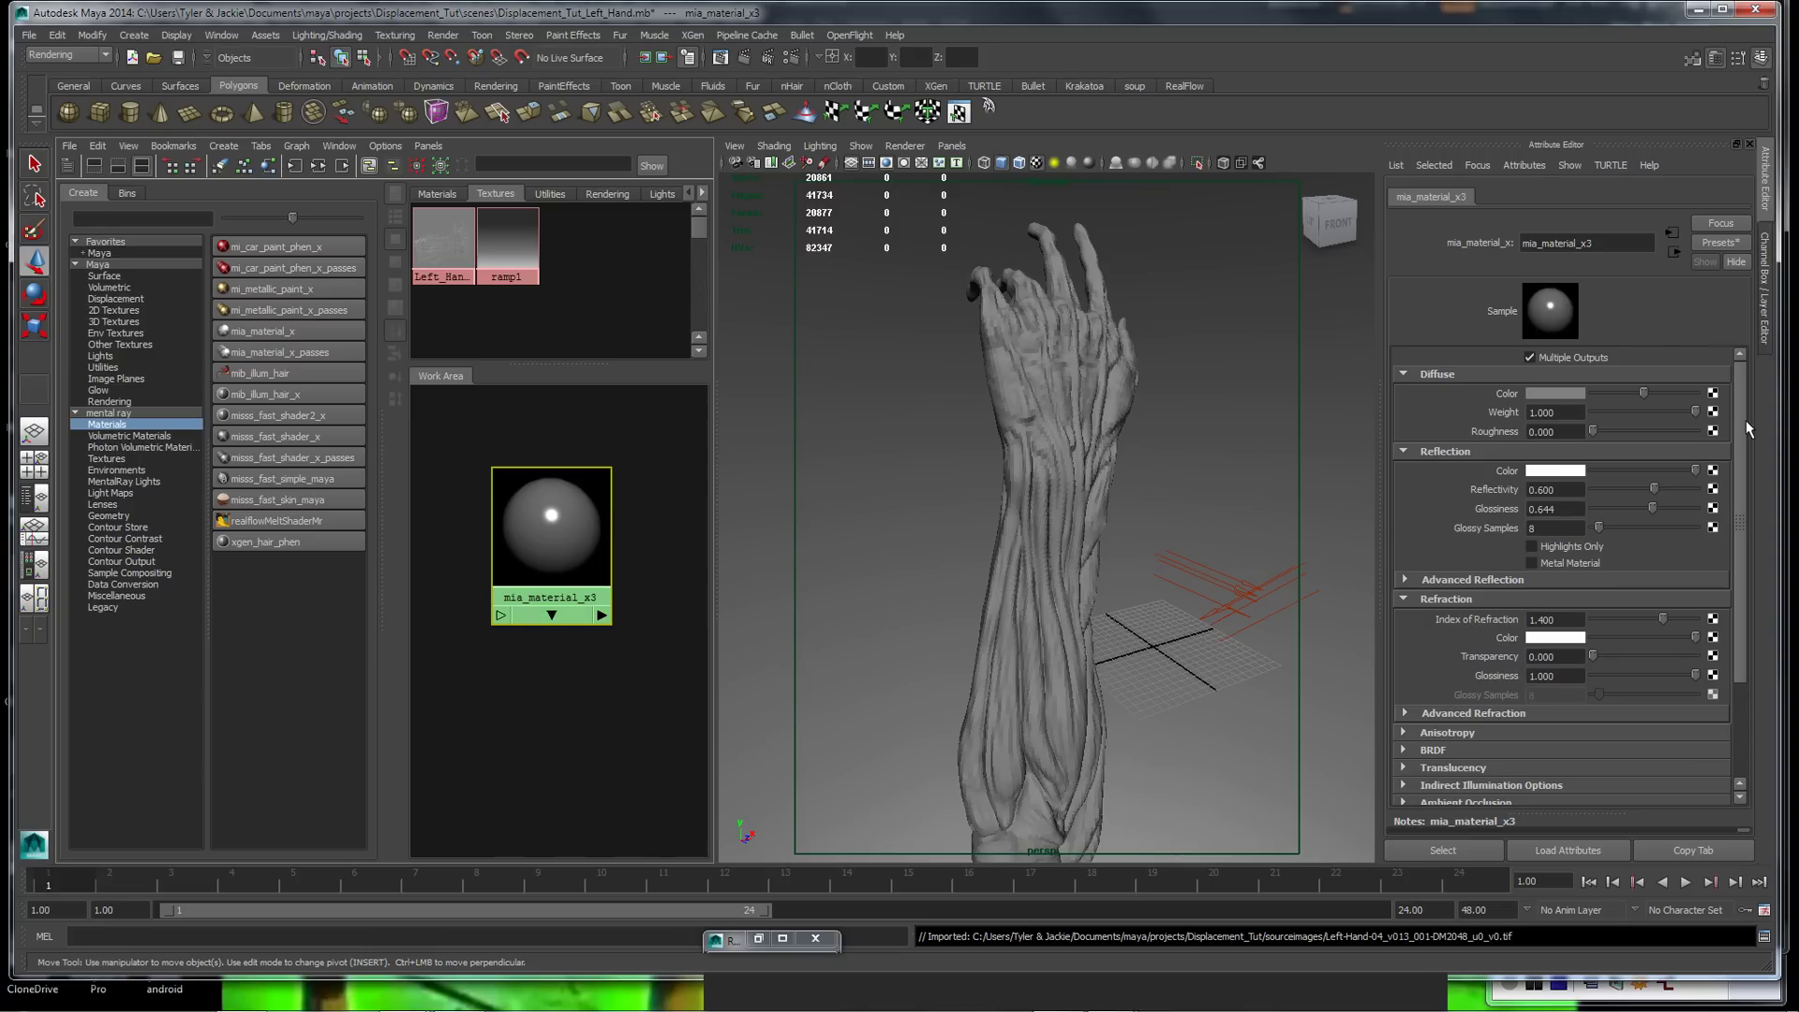
{"action": "left_click_drag", "start_coordinate": [1746, 419], "coordinate": [1741, 542]}
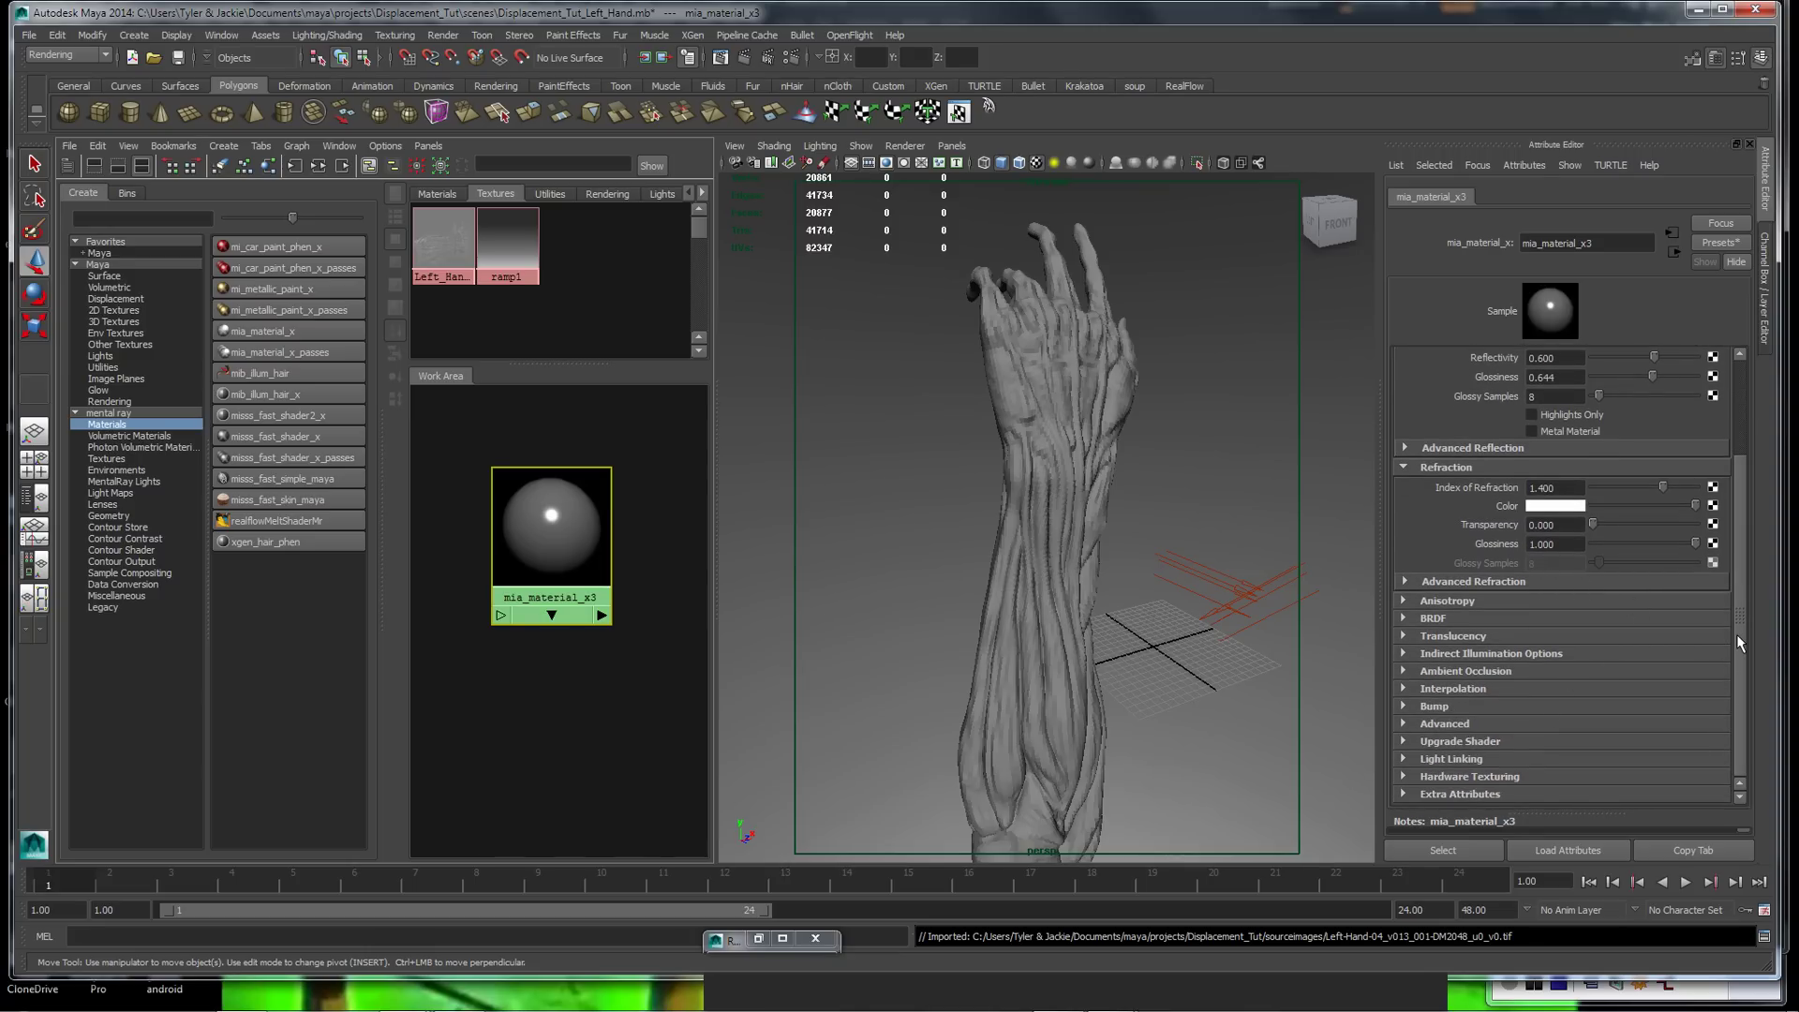
{"action": "left_click_drag", "start_coordinate": [1740, 642], "coordinate": [1739, 493]}
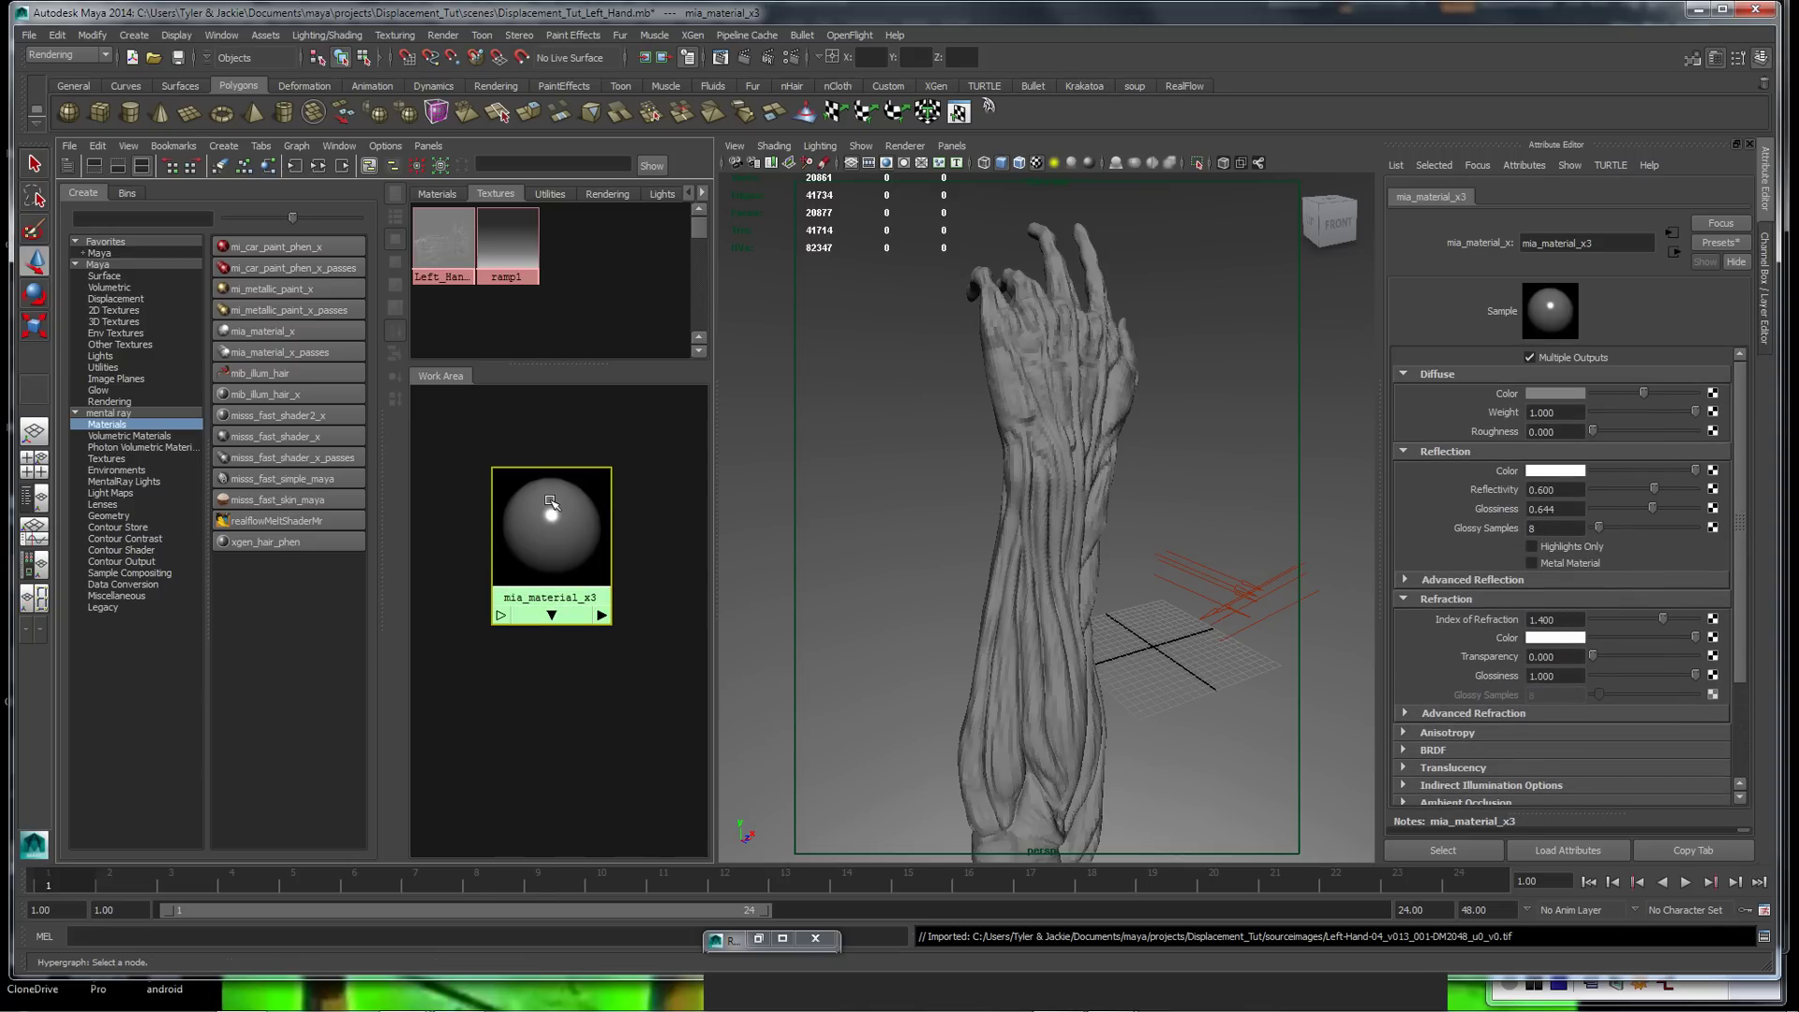
{"action": "key", "text": "2"}
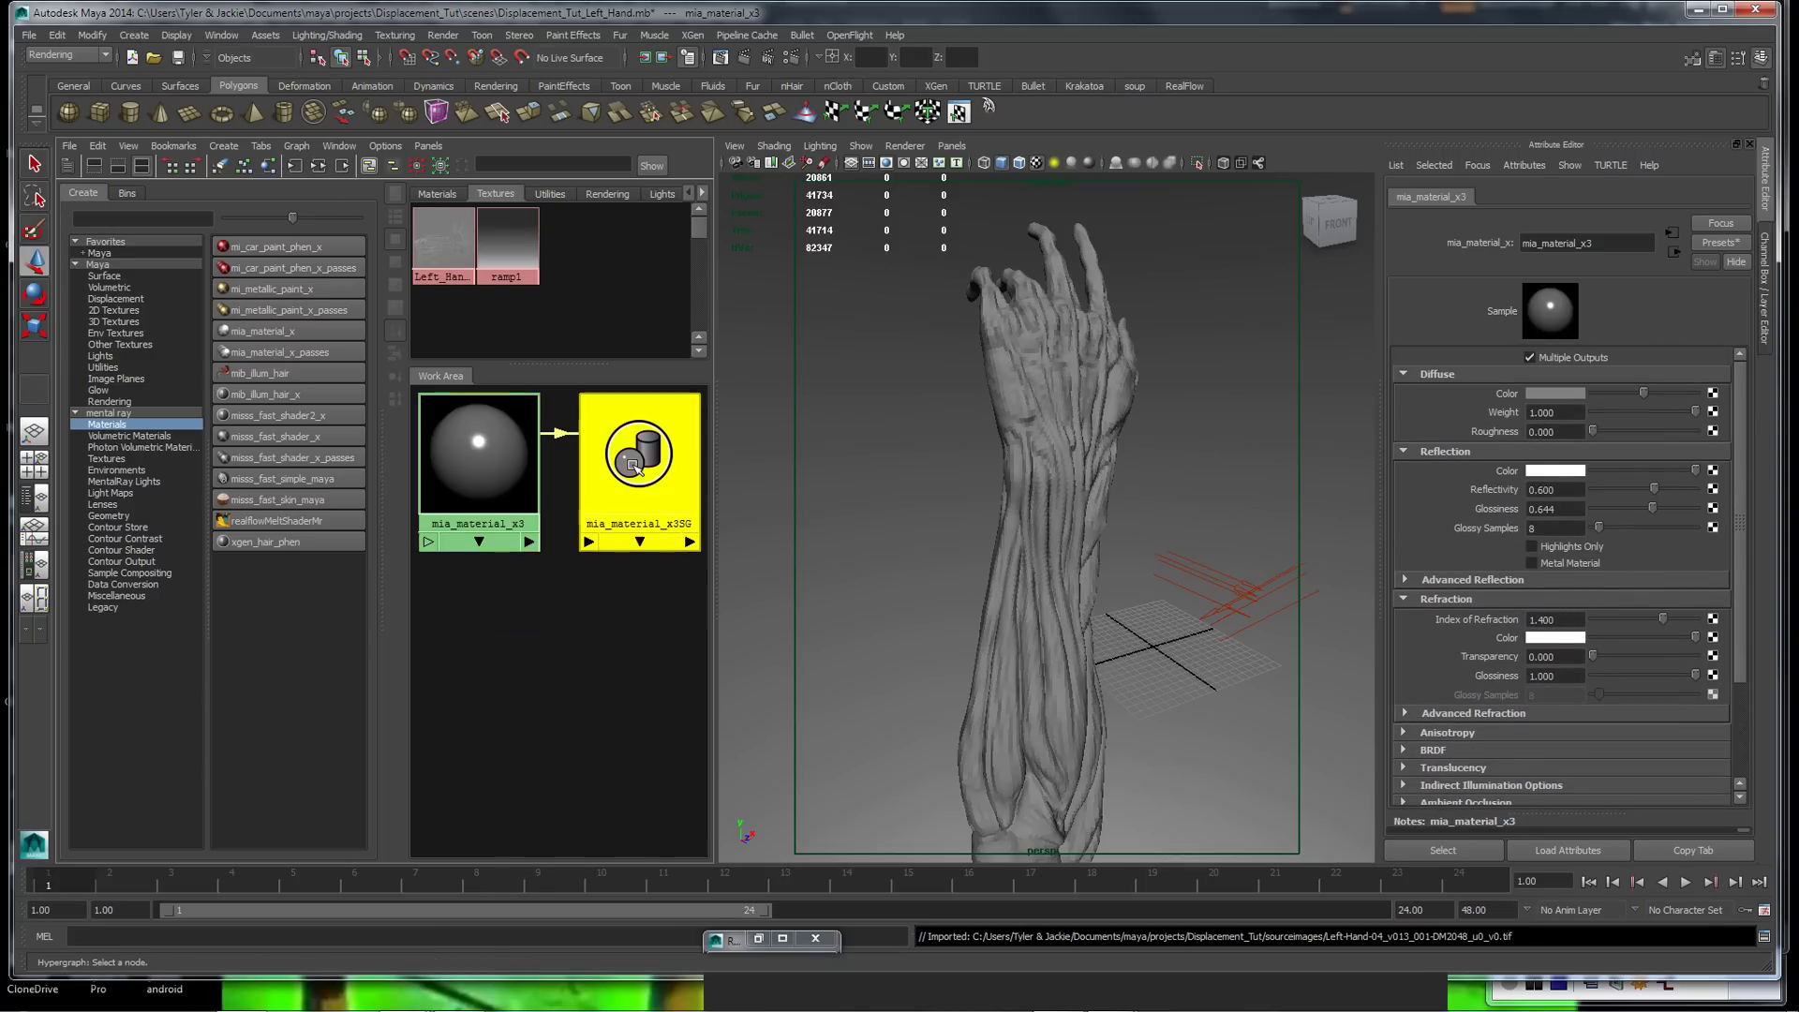
{"action": "left_click", "coordinate": [633, 466]}
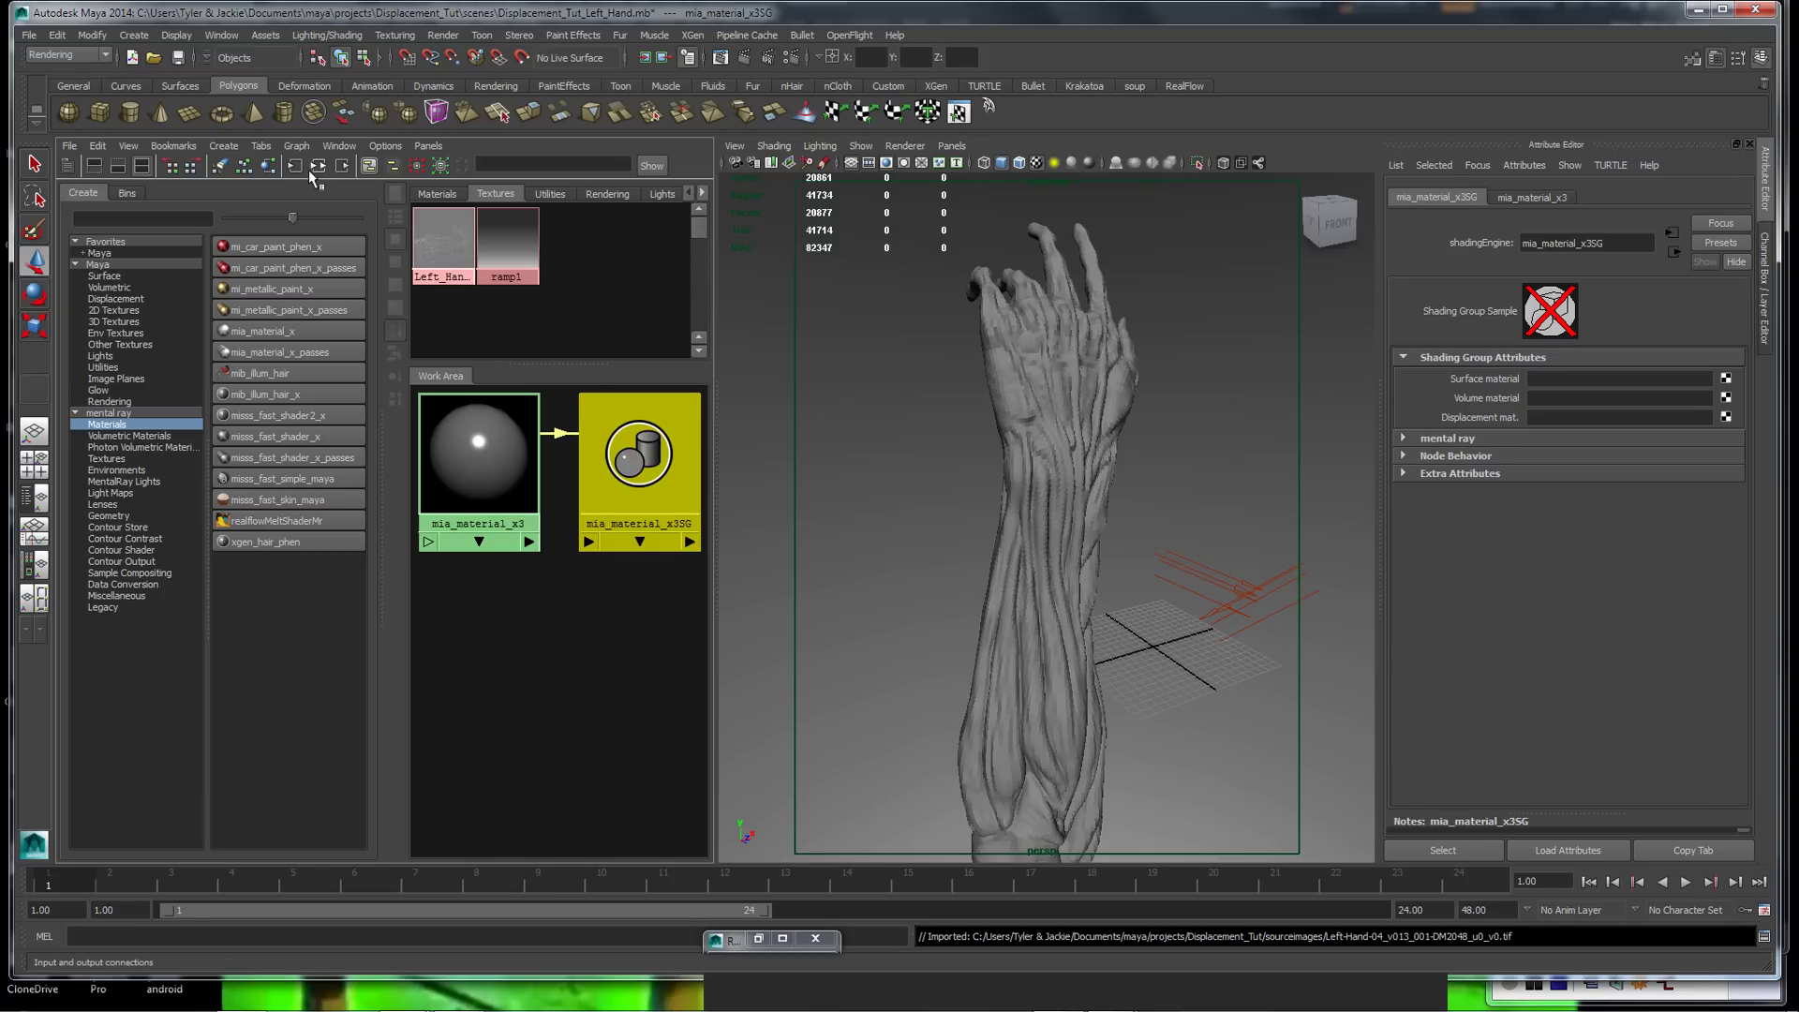
Connect the Left_Hand texture to mia_material_x3SG's Displacement mat. slot, creating displacementShader1
{"action": "middle_click_drag", "start_coordinate": [440, 278], "coordinate": [1479, 419]}
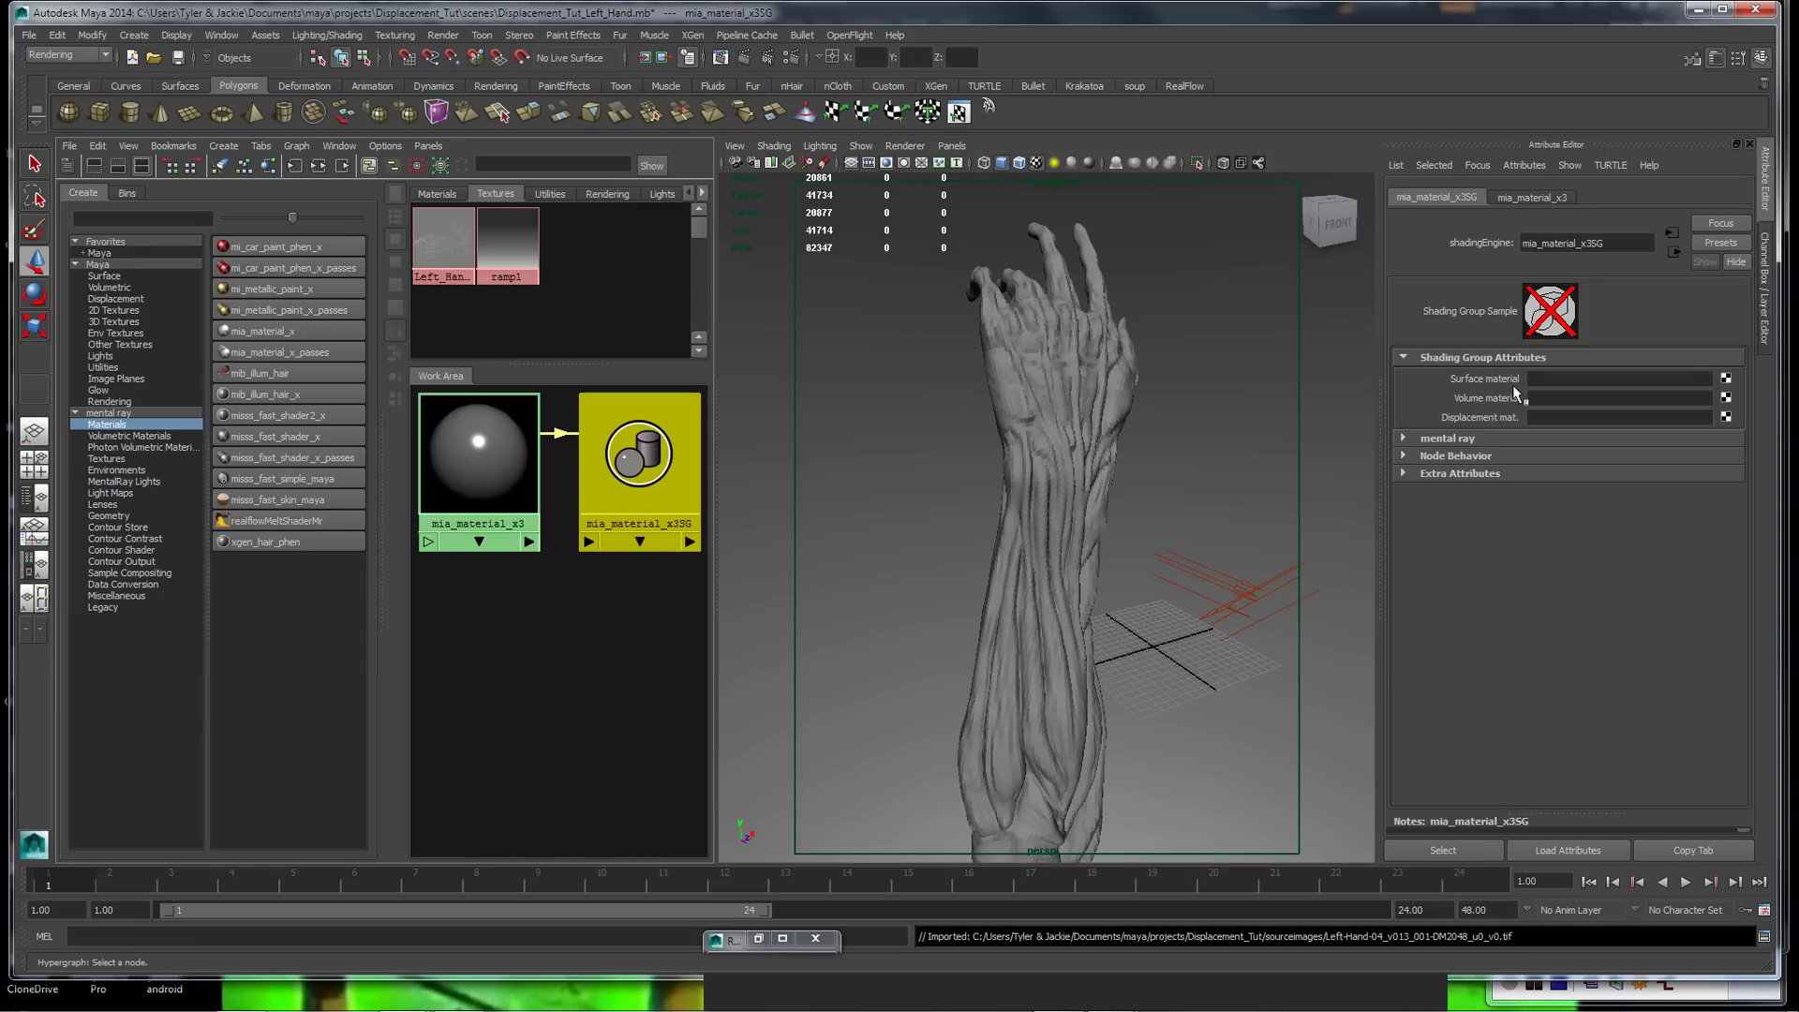
{"action": "left_click", "coordinate": [1532, 197]}
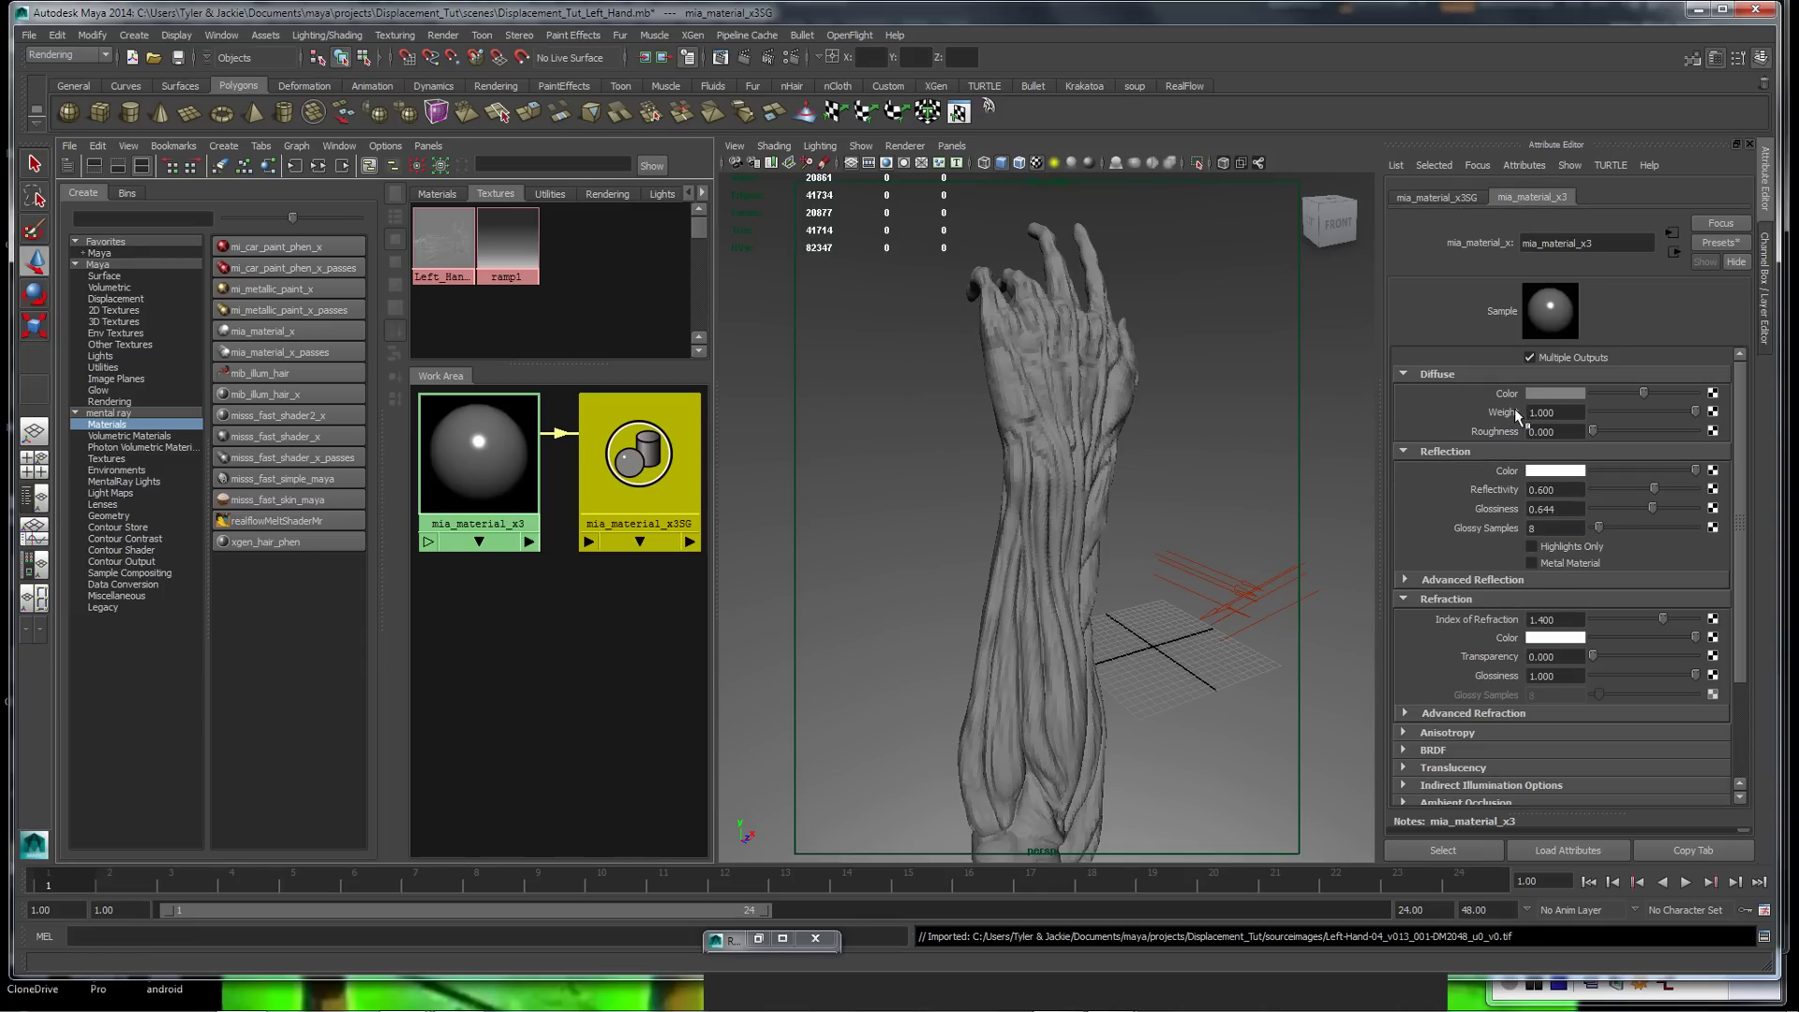
{"action": "left_click", "coordinate": [1442, 199]}
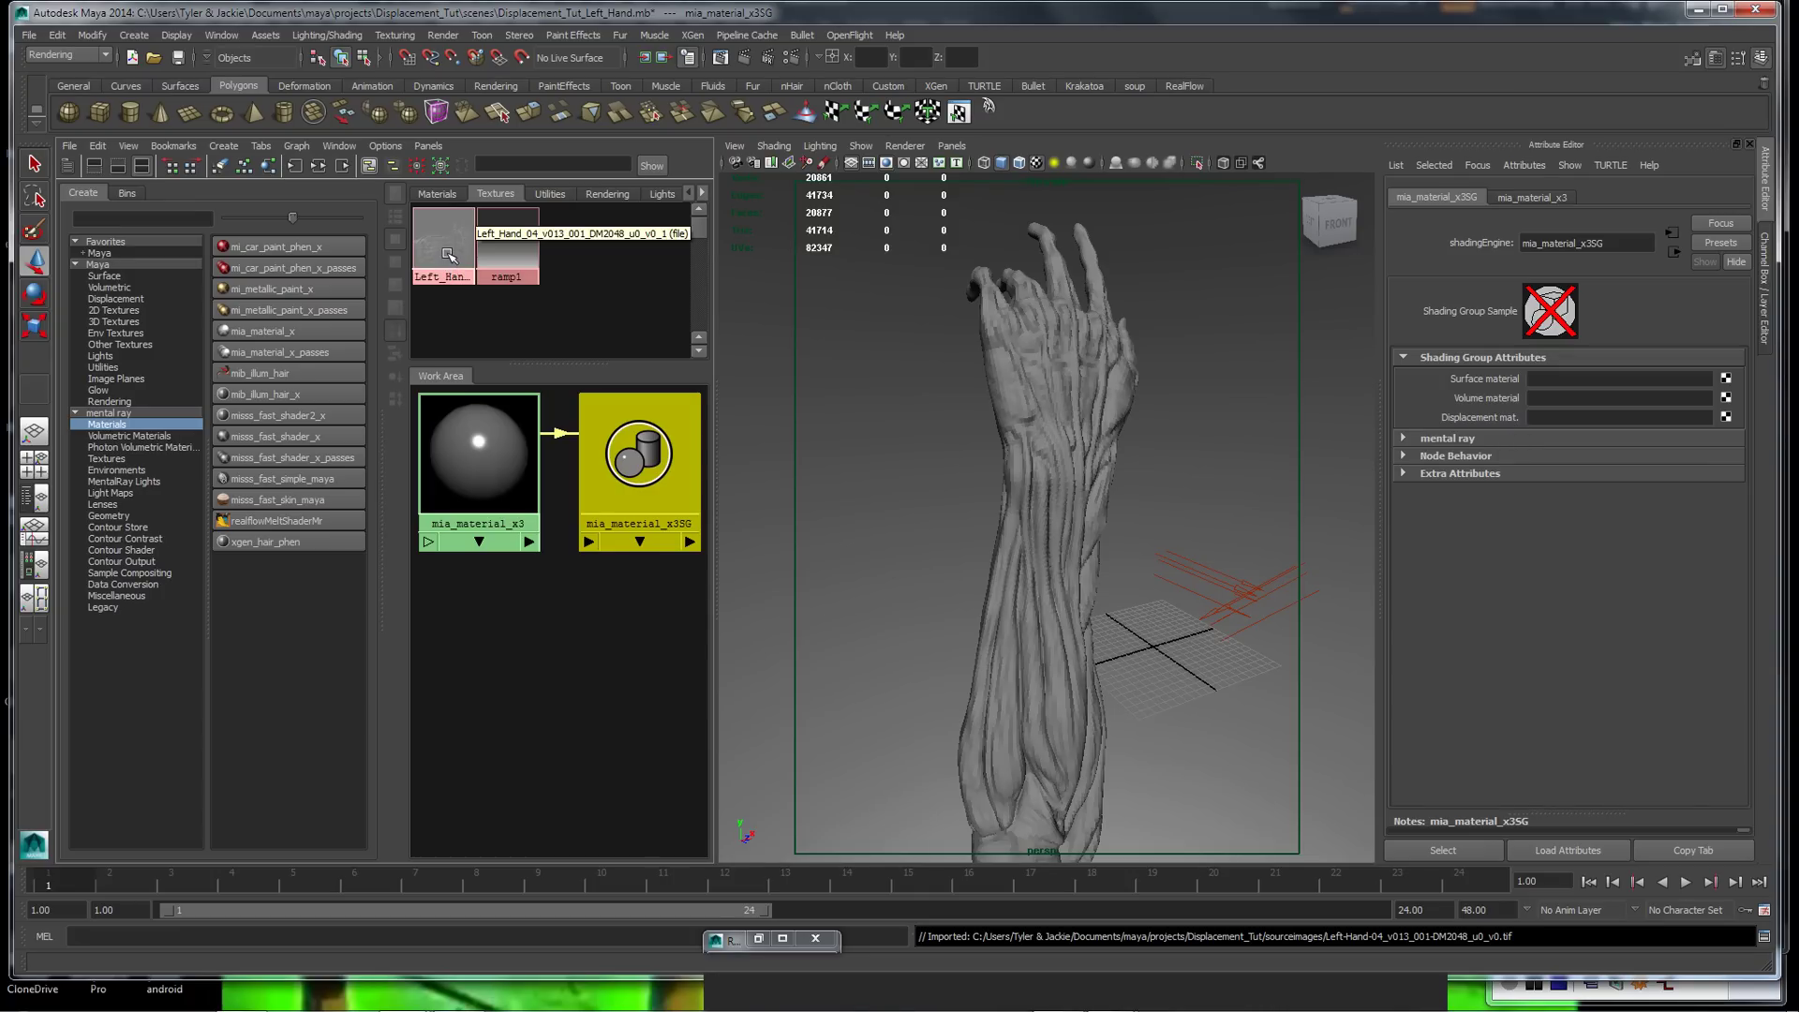
{"action": "middle_click_drag", "start_coordinate": [451, 242], "coordinate": [1619, 417]}
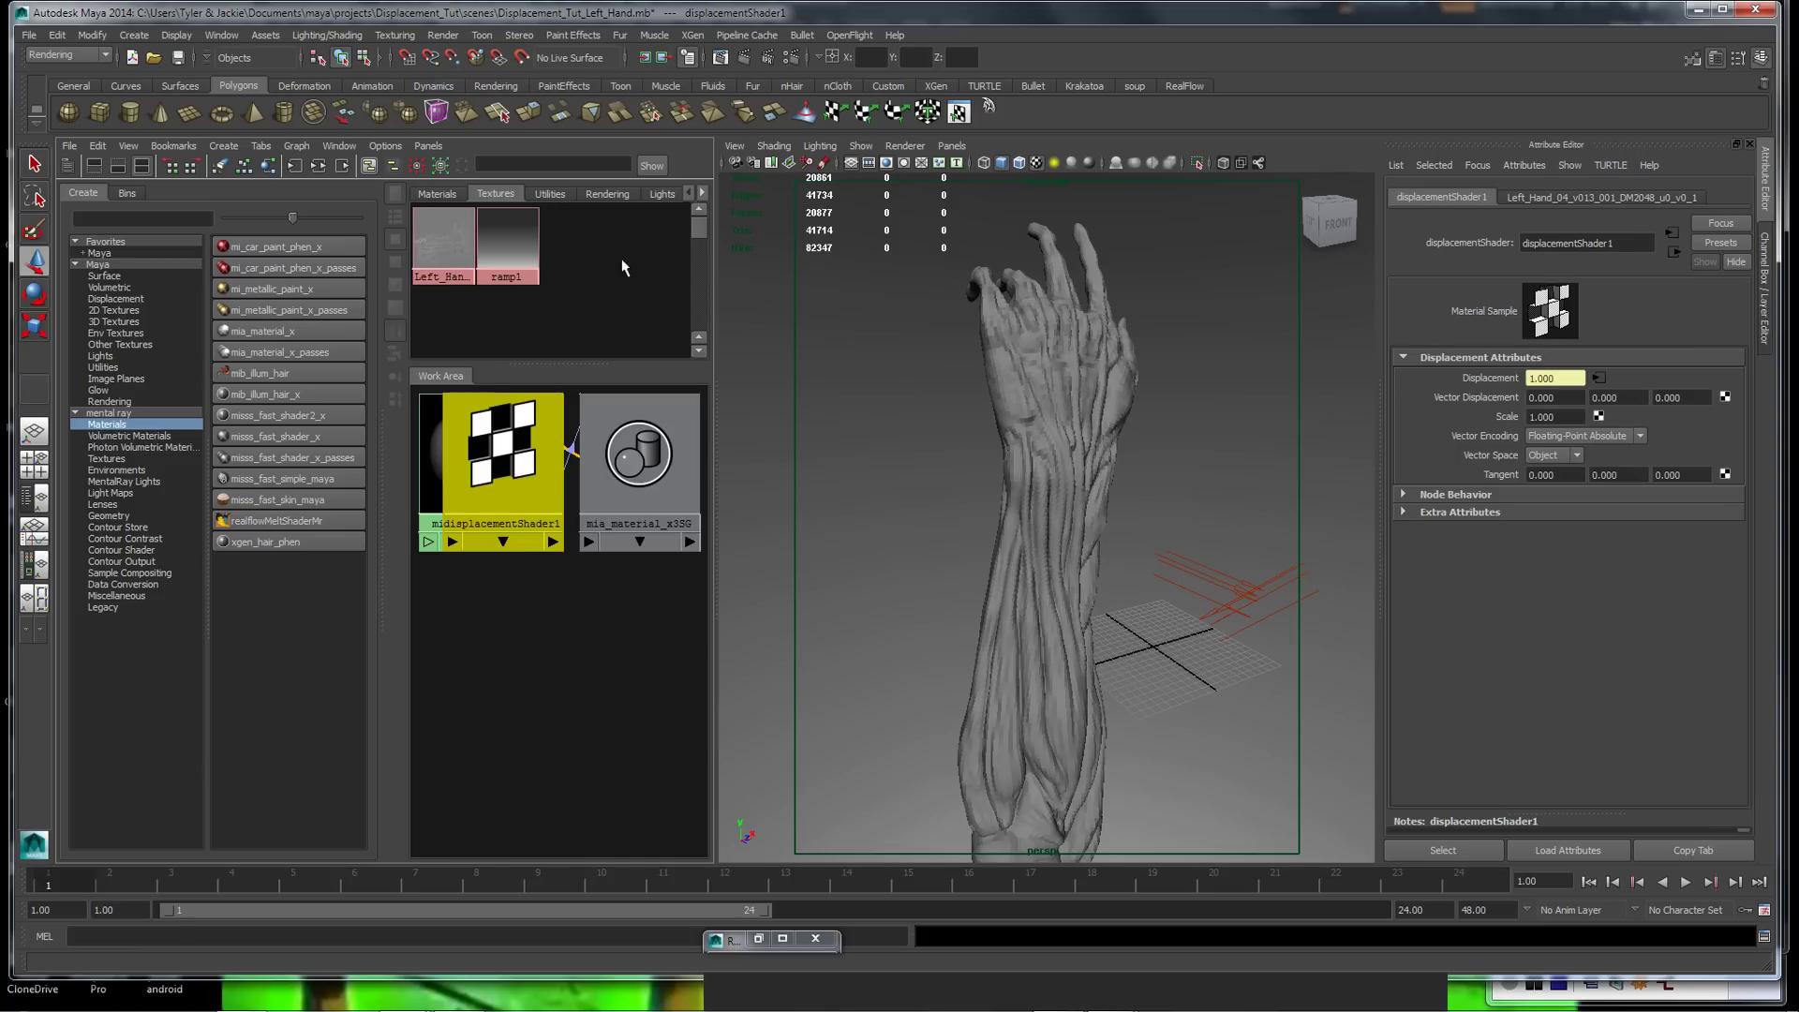
Arrange displacementShader1 and mia_material_x3SG below the material and check the shading group's displacement
{"action": "left_click", "coordinate": [427, 194]}
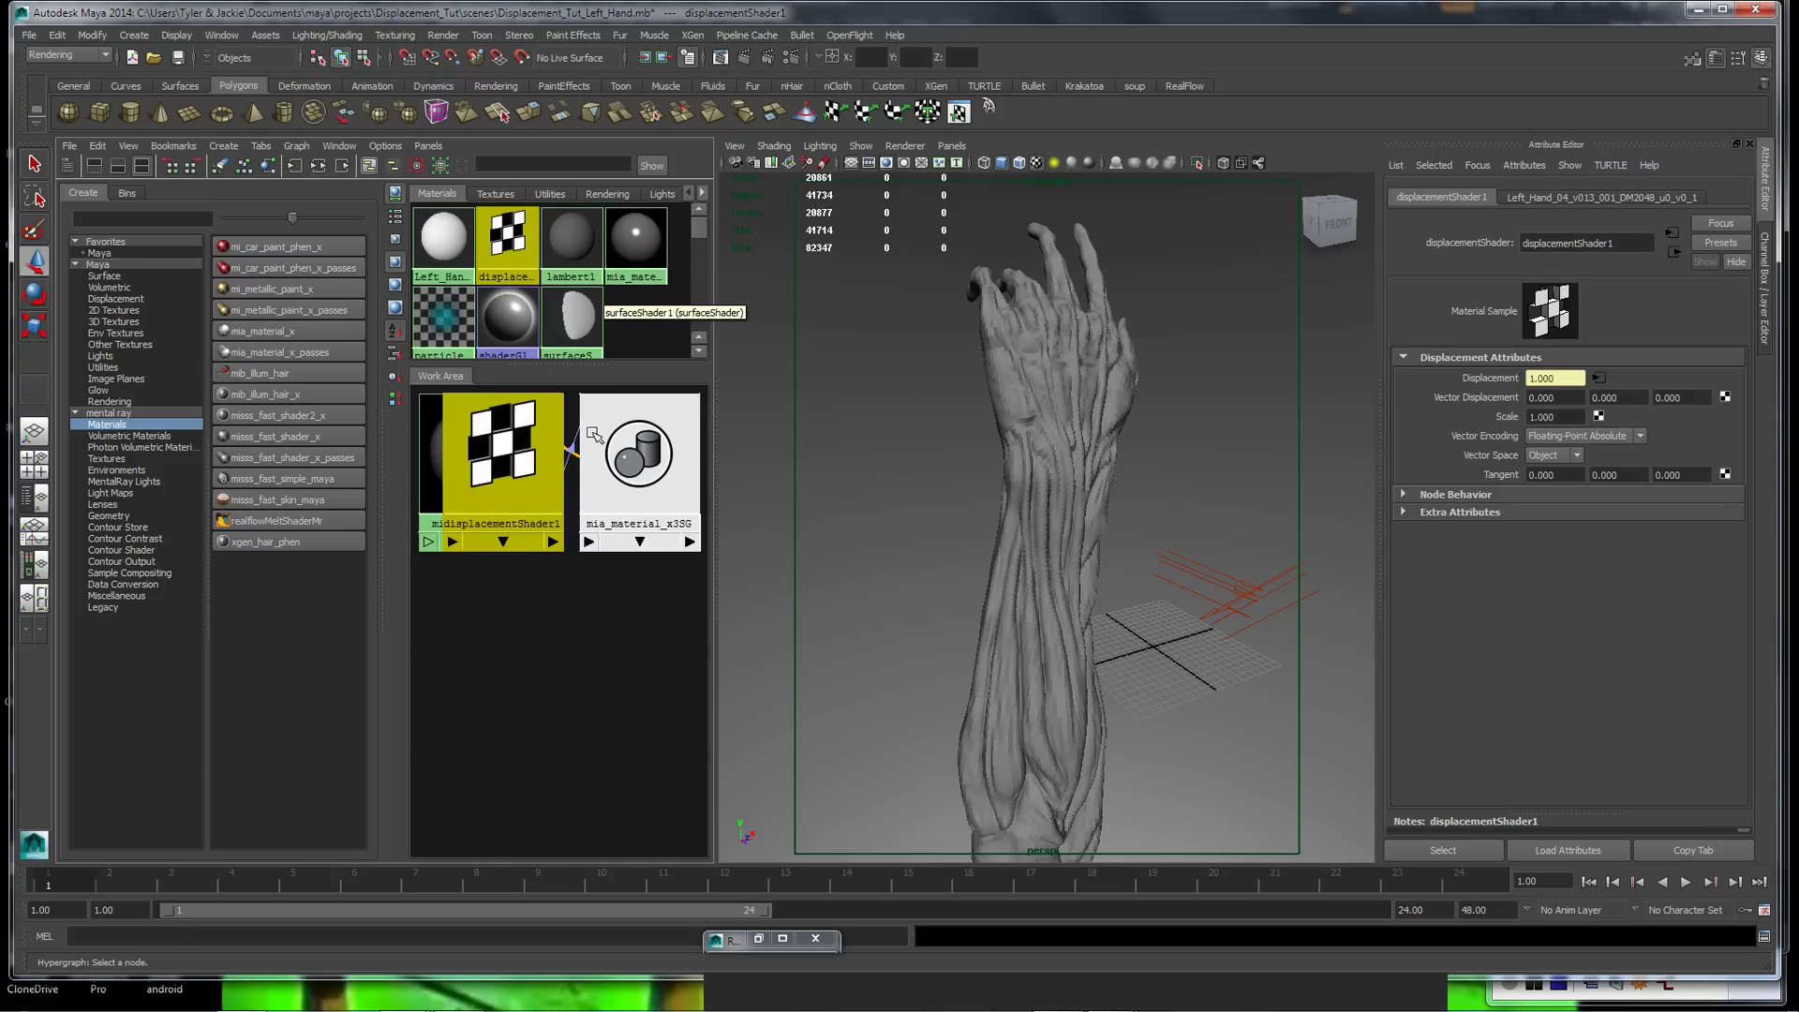
{"action": "left_click_drag", "start_coordinate": [542, 446], "coordinate": [542, 646]}
{"action": "left_click_drag", "start_coordinate": [622, 510], "coordinate": [617, 623]}
{"action": "left_click_drag", "start_coordinate": [503, 656], "coordinate": [493, 653]}
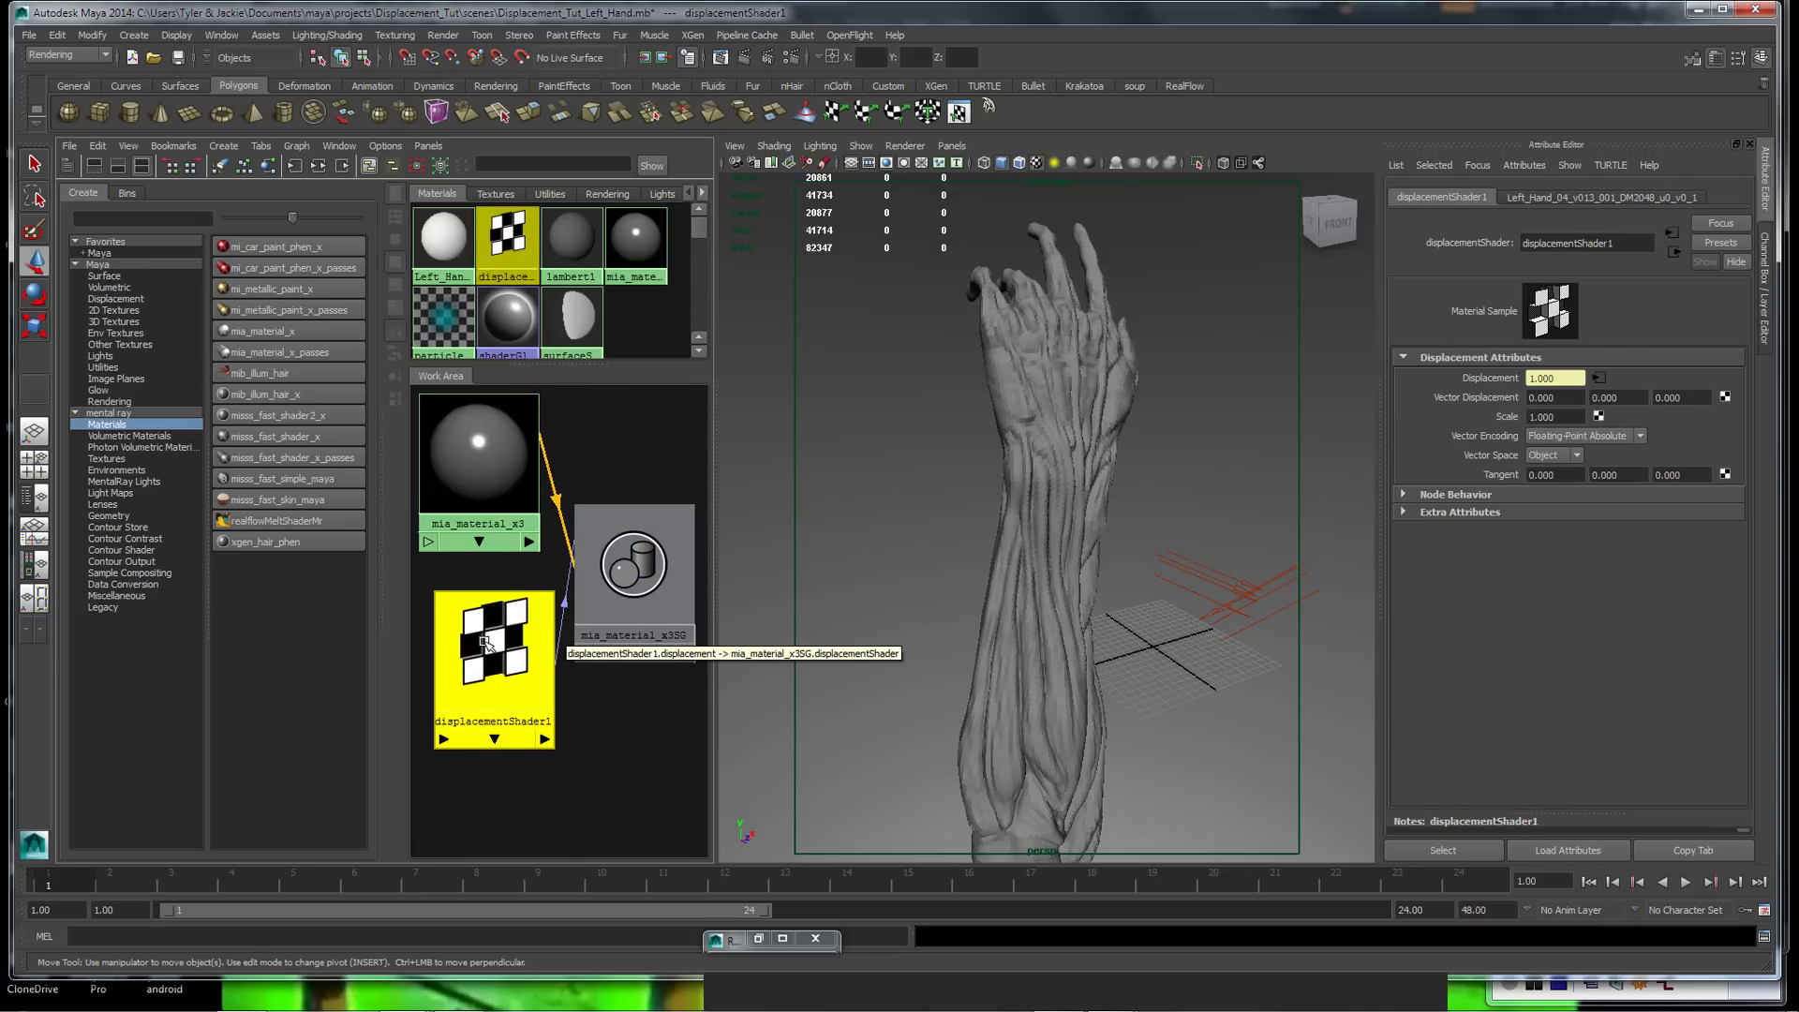
{"action": "left_click", "coordinate": [632, 567]}
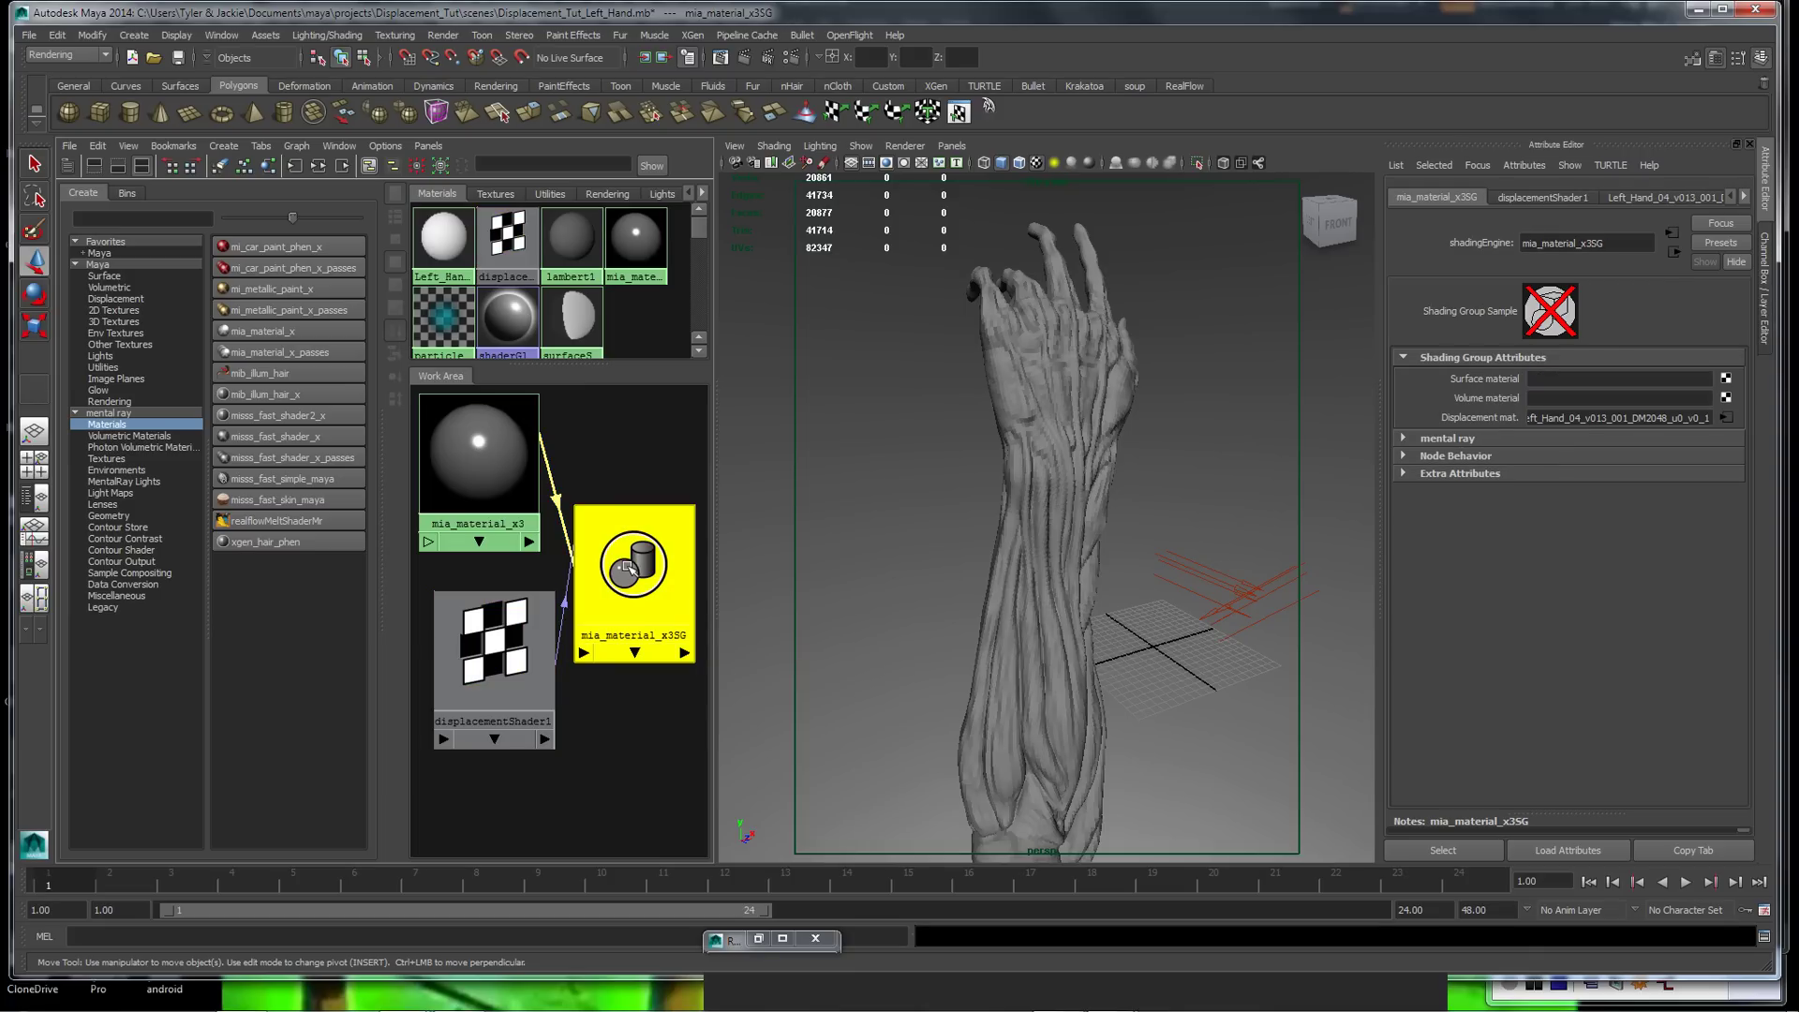
Re-render the forearm in the Render View with Redo Previous Render
{"action": "left_click", "coordinate": [722, 59]}
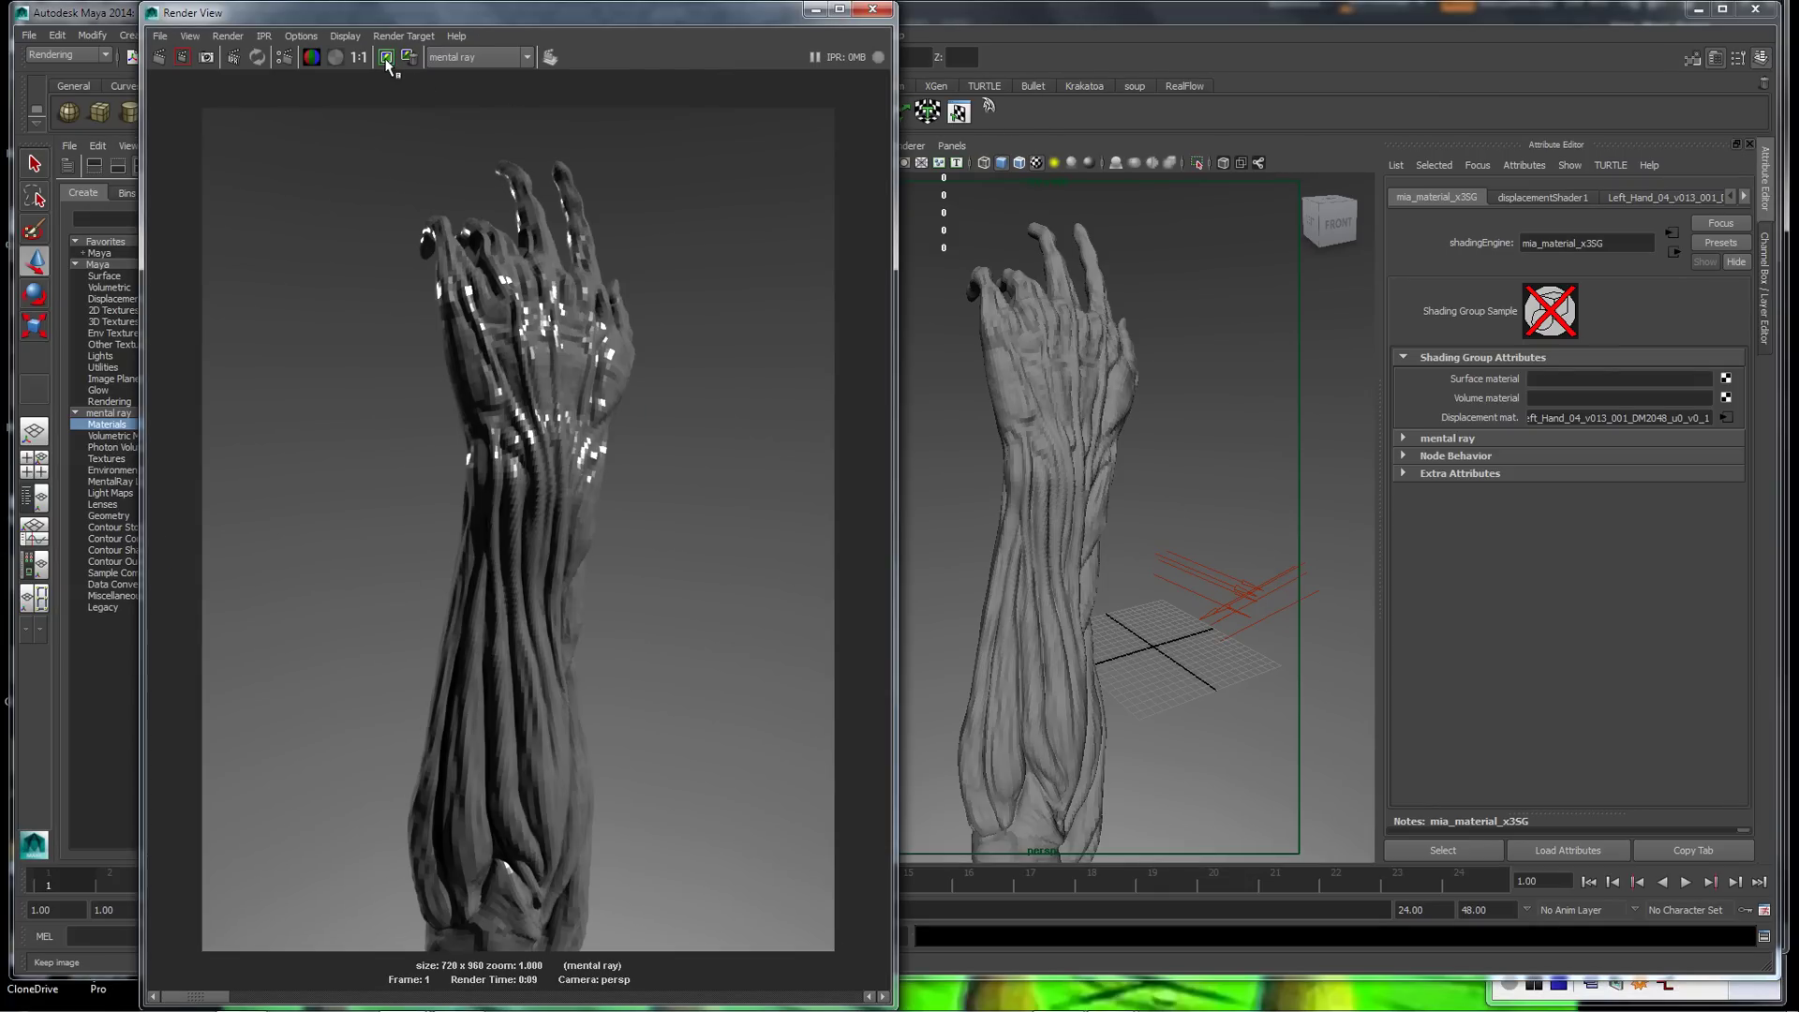
{"action": "left_click", "coordinate": [160, 58]}
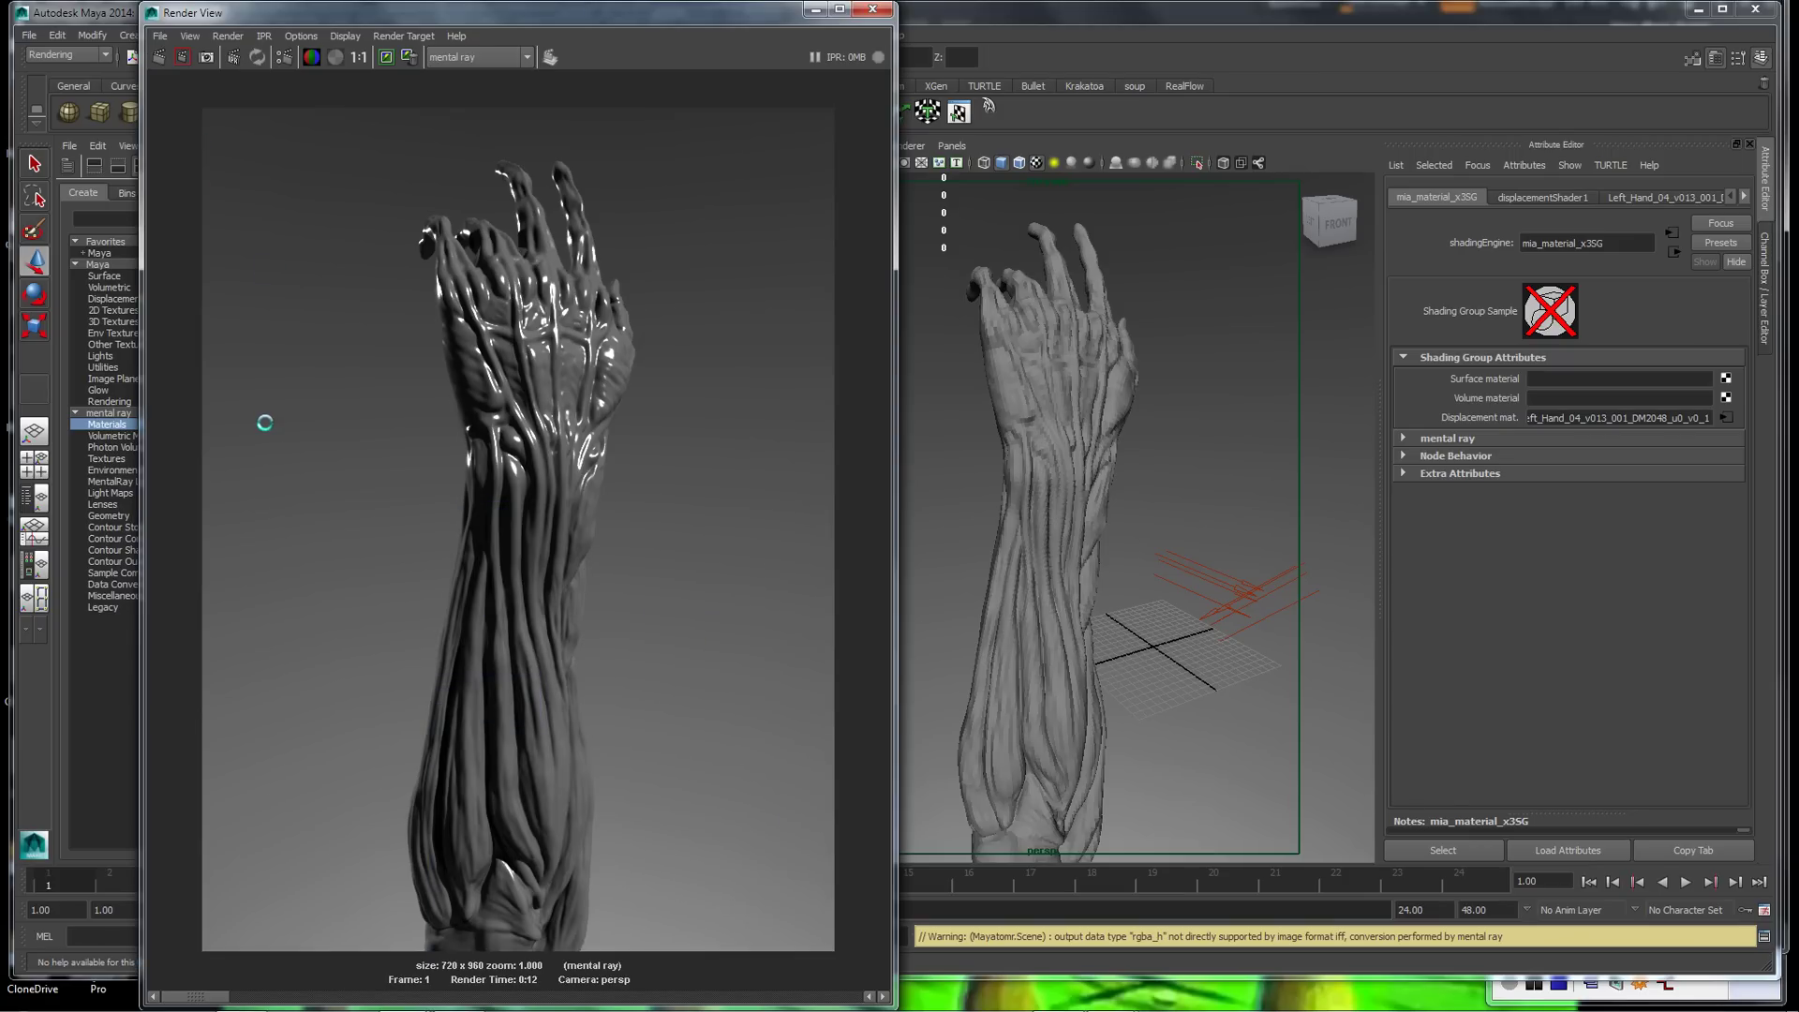
{"action": "left_click", "coordinate": [1061, 451]}
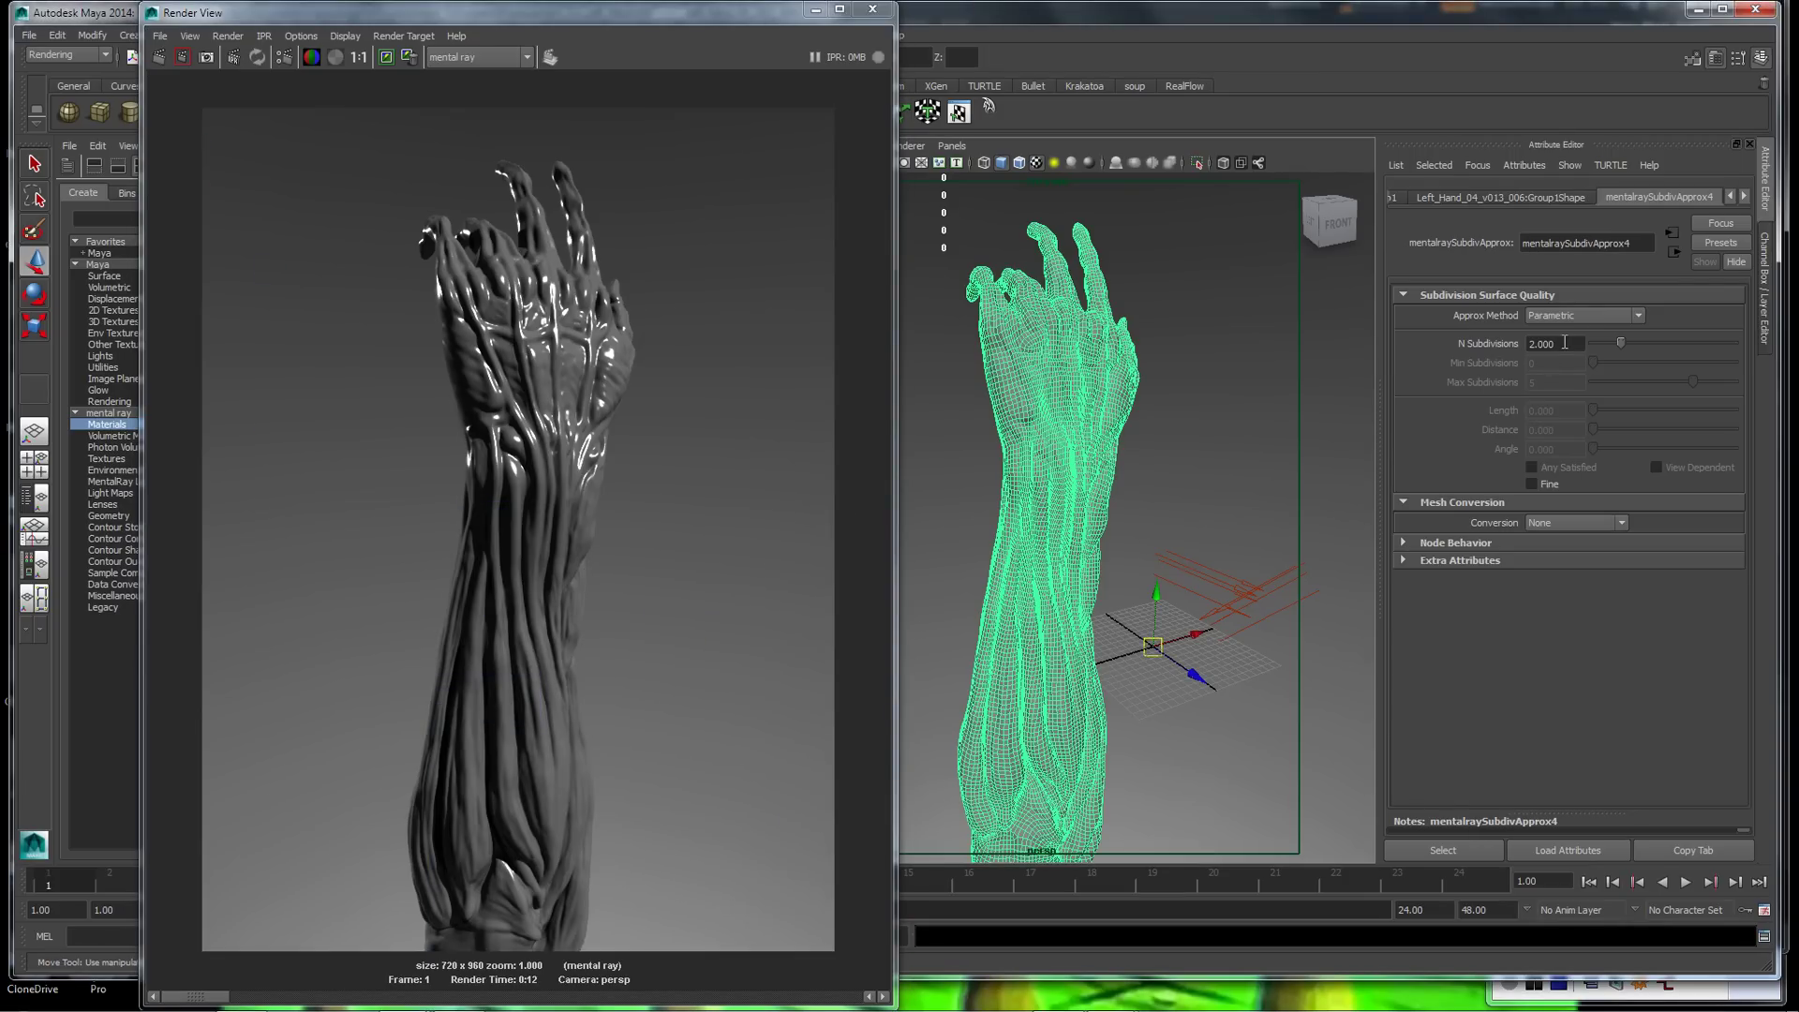
{"action": "left_click", "coordinate": [1223, 346]}
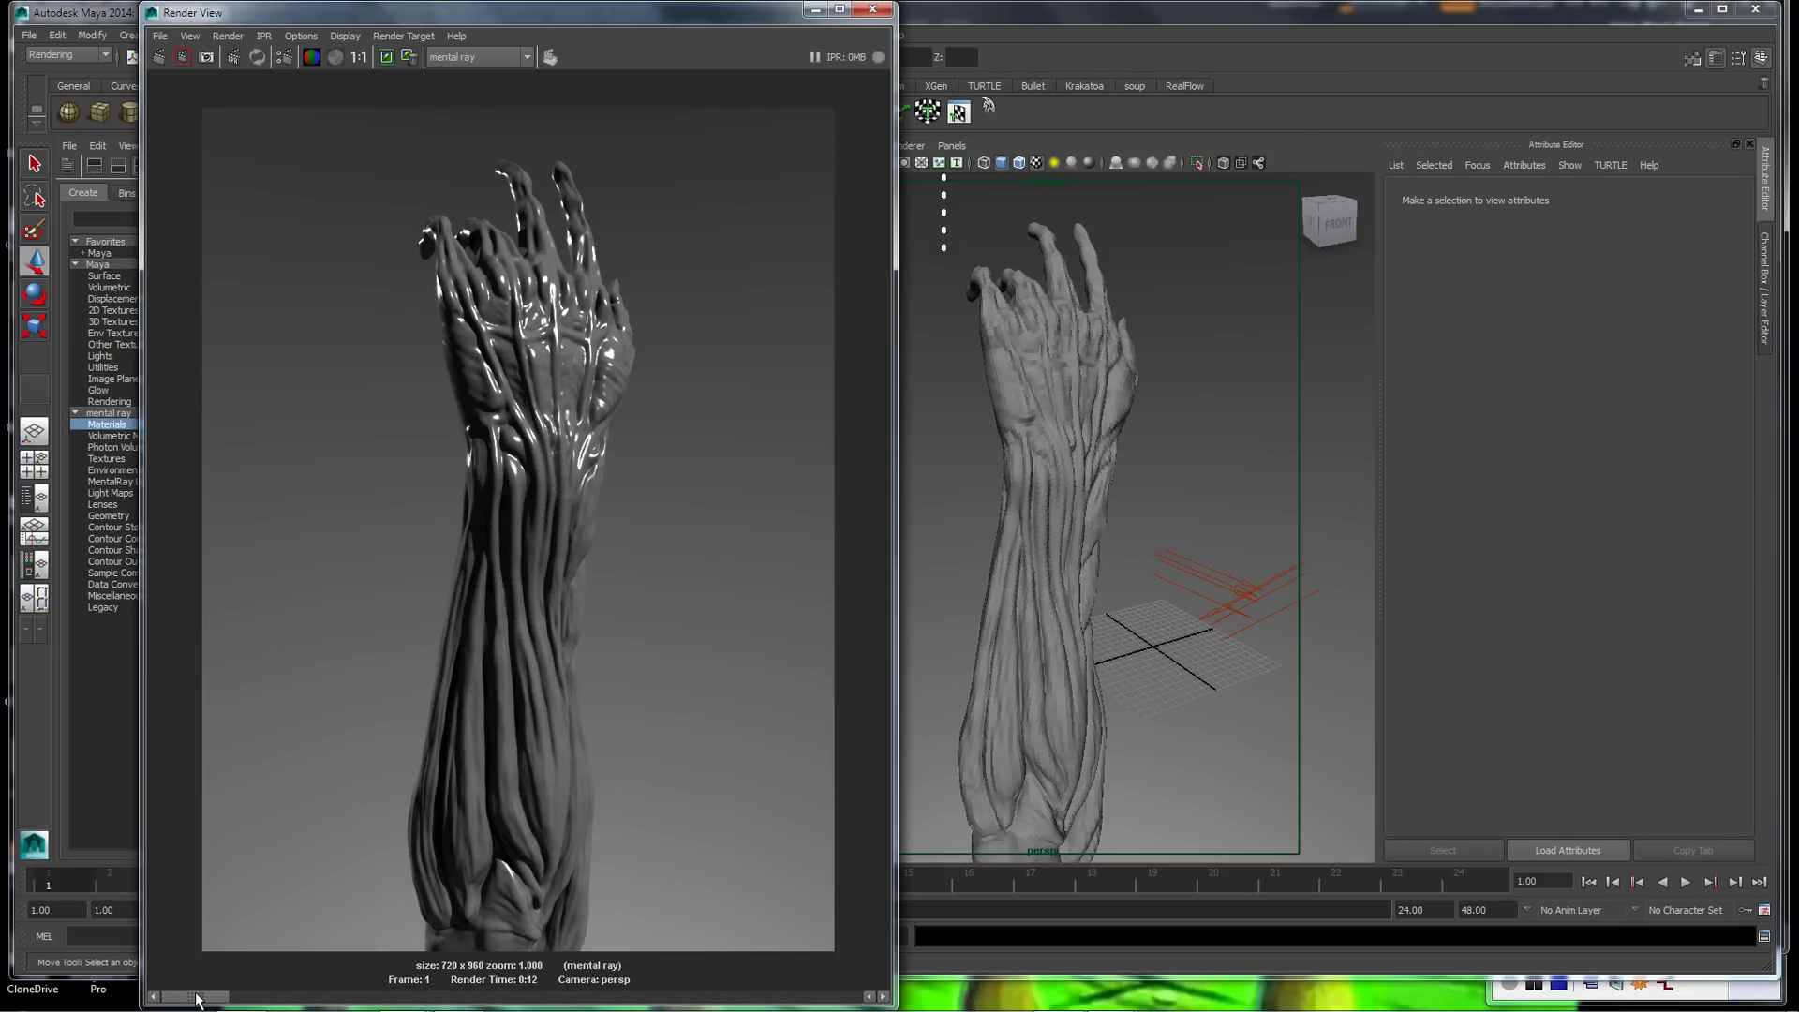
{"action": "mouse_move", "coordinate": [241, 995]}
{"action": "left_mouse_down"}
{"action": "mouse_move", "coordinate": [268, 993]}
{"action": "mouse_move", "coordinate": [219, 976]}
{"action": "left_mouse_up"}
{"action": "right_click_drag", "start_coordinate": [396, 549], "coordinate": [752, 605], "text": "alt"}
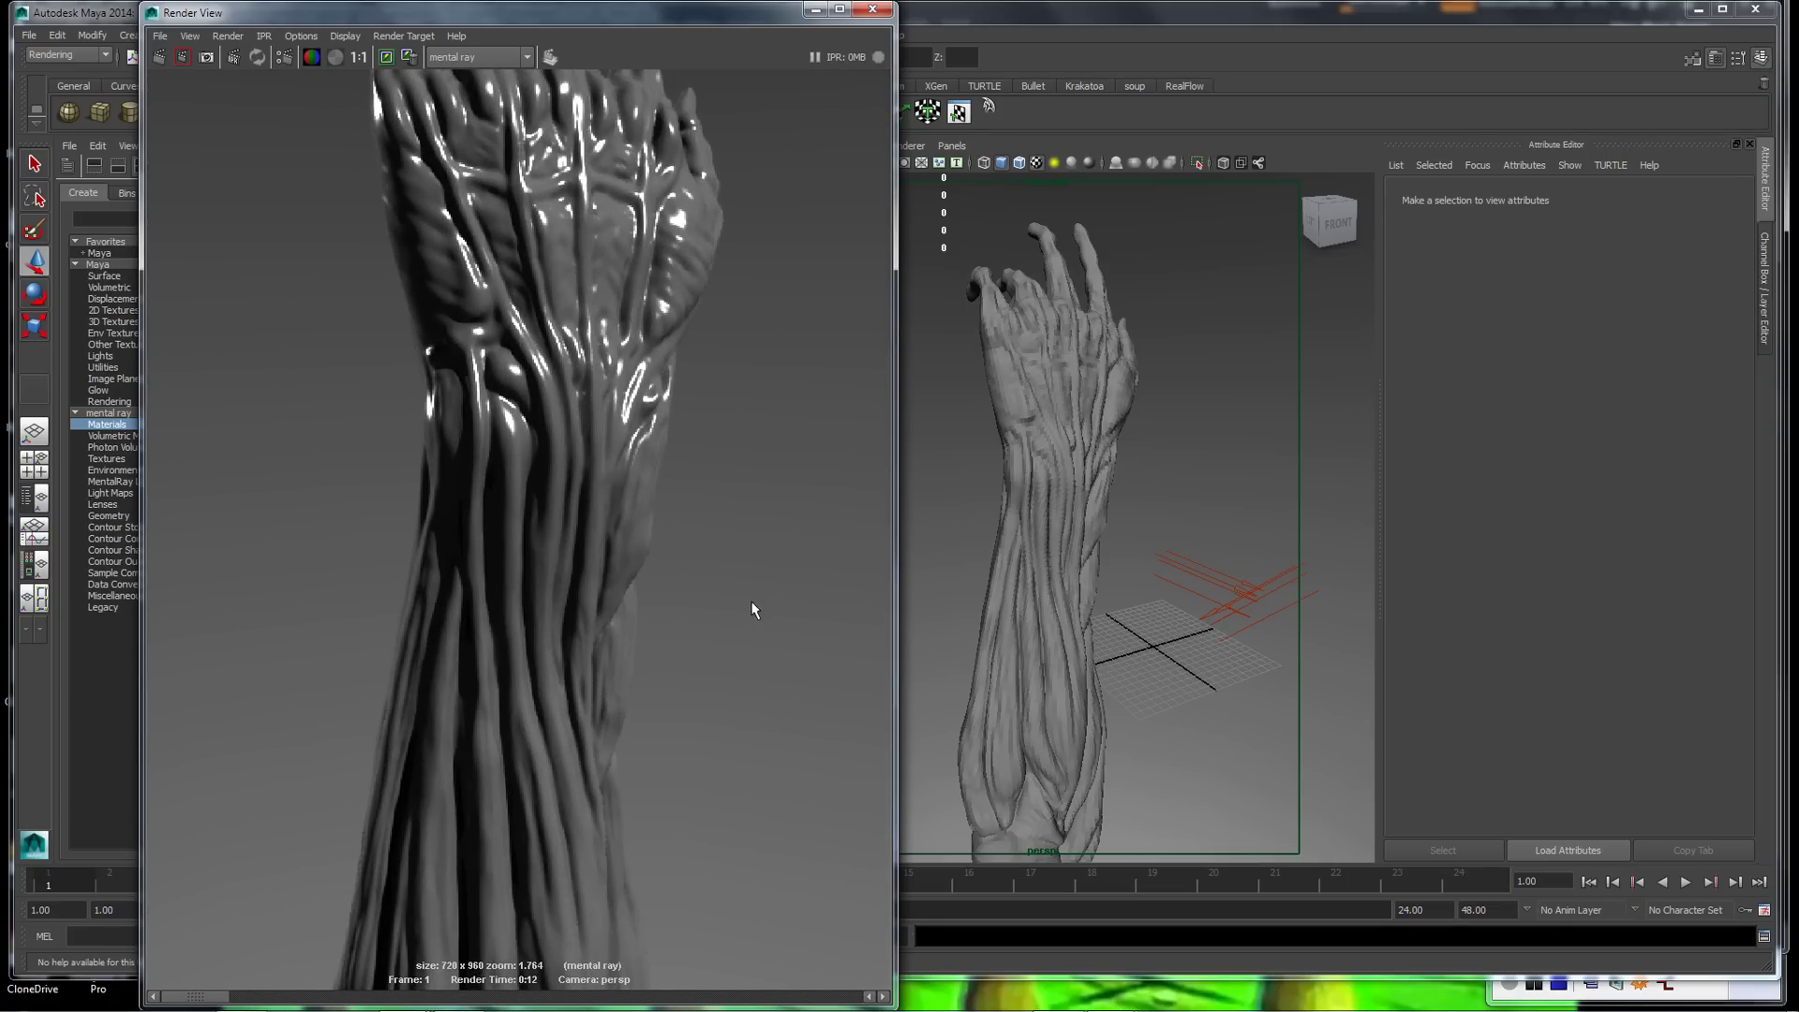
{"action": "middle_click_drag", "start_coordinate": [744, 602], "coordinate": [569, 785], "text": "alt"}
{"action": "mouse_move", "coordinate": [217, 997]}
{"action": "left_mouse_down"}
{"action": "mouse_move", "coordinate": [262, 998]}
{"action": "mouse_move", "coordinate": [189, 994]}
{"action": "left_mouse_up"}
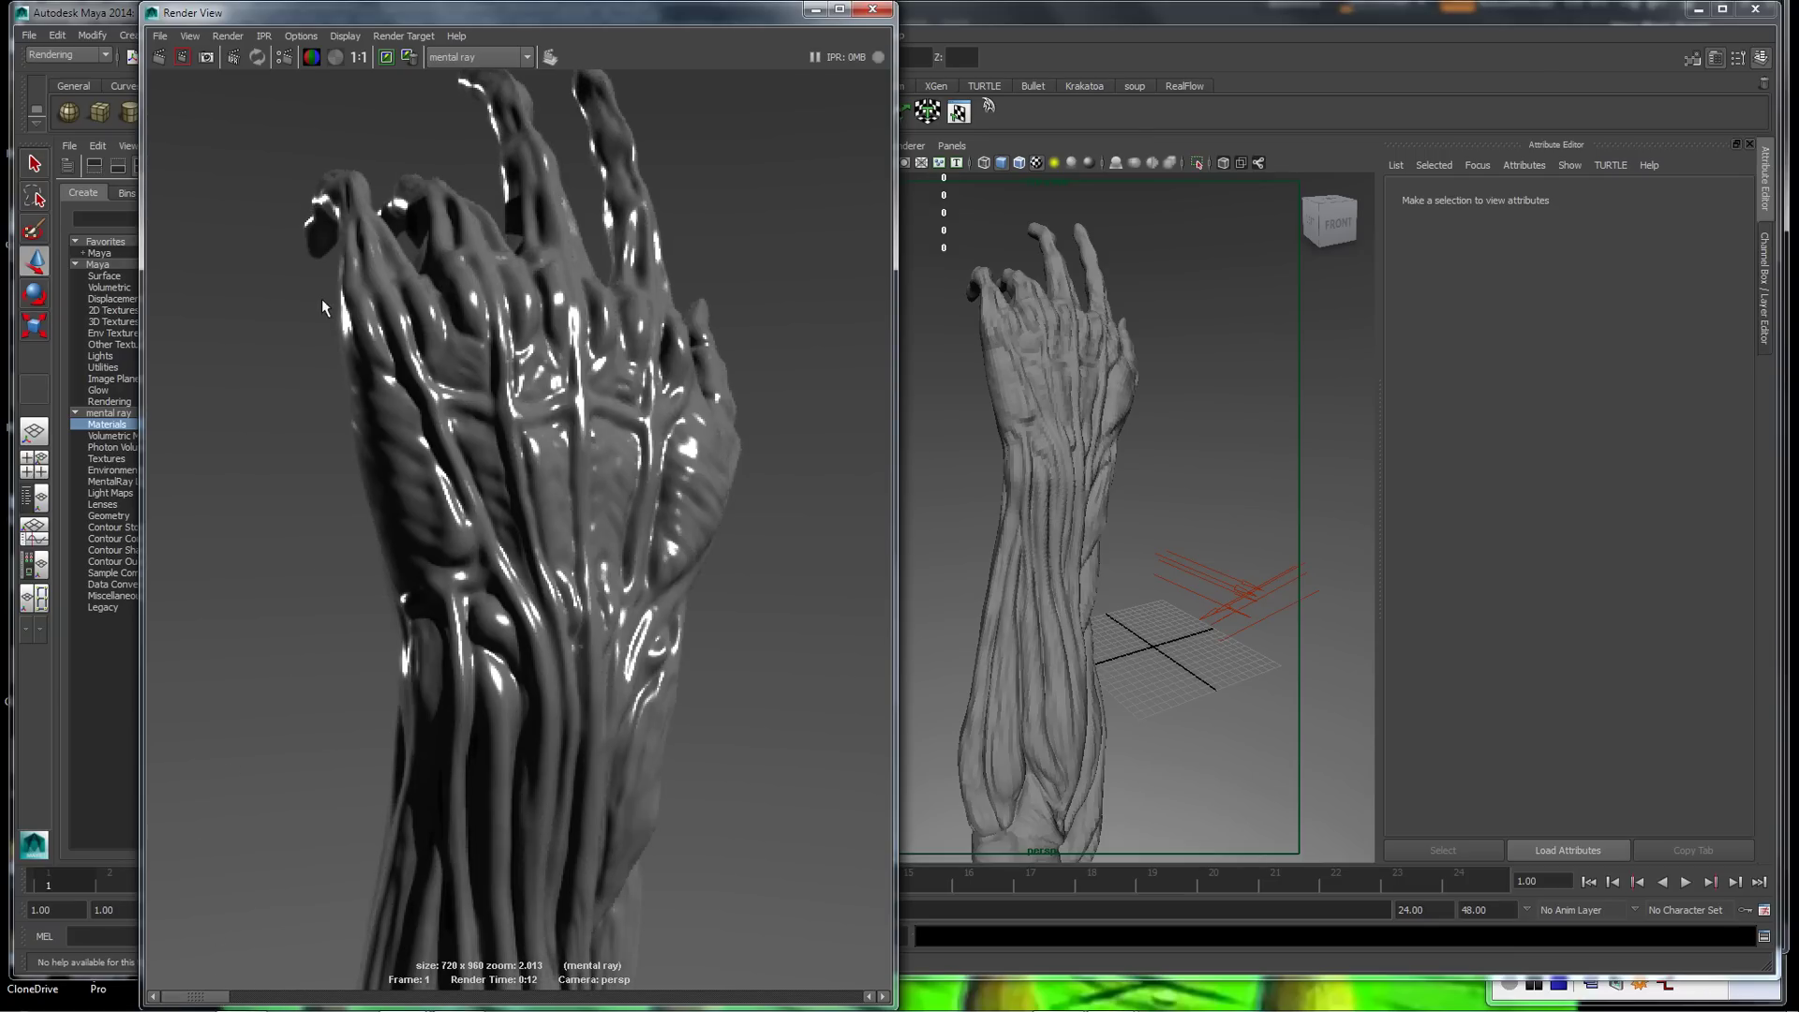
{"action": "left_click", "coordinate": [361, 58]}
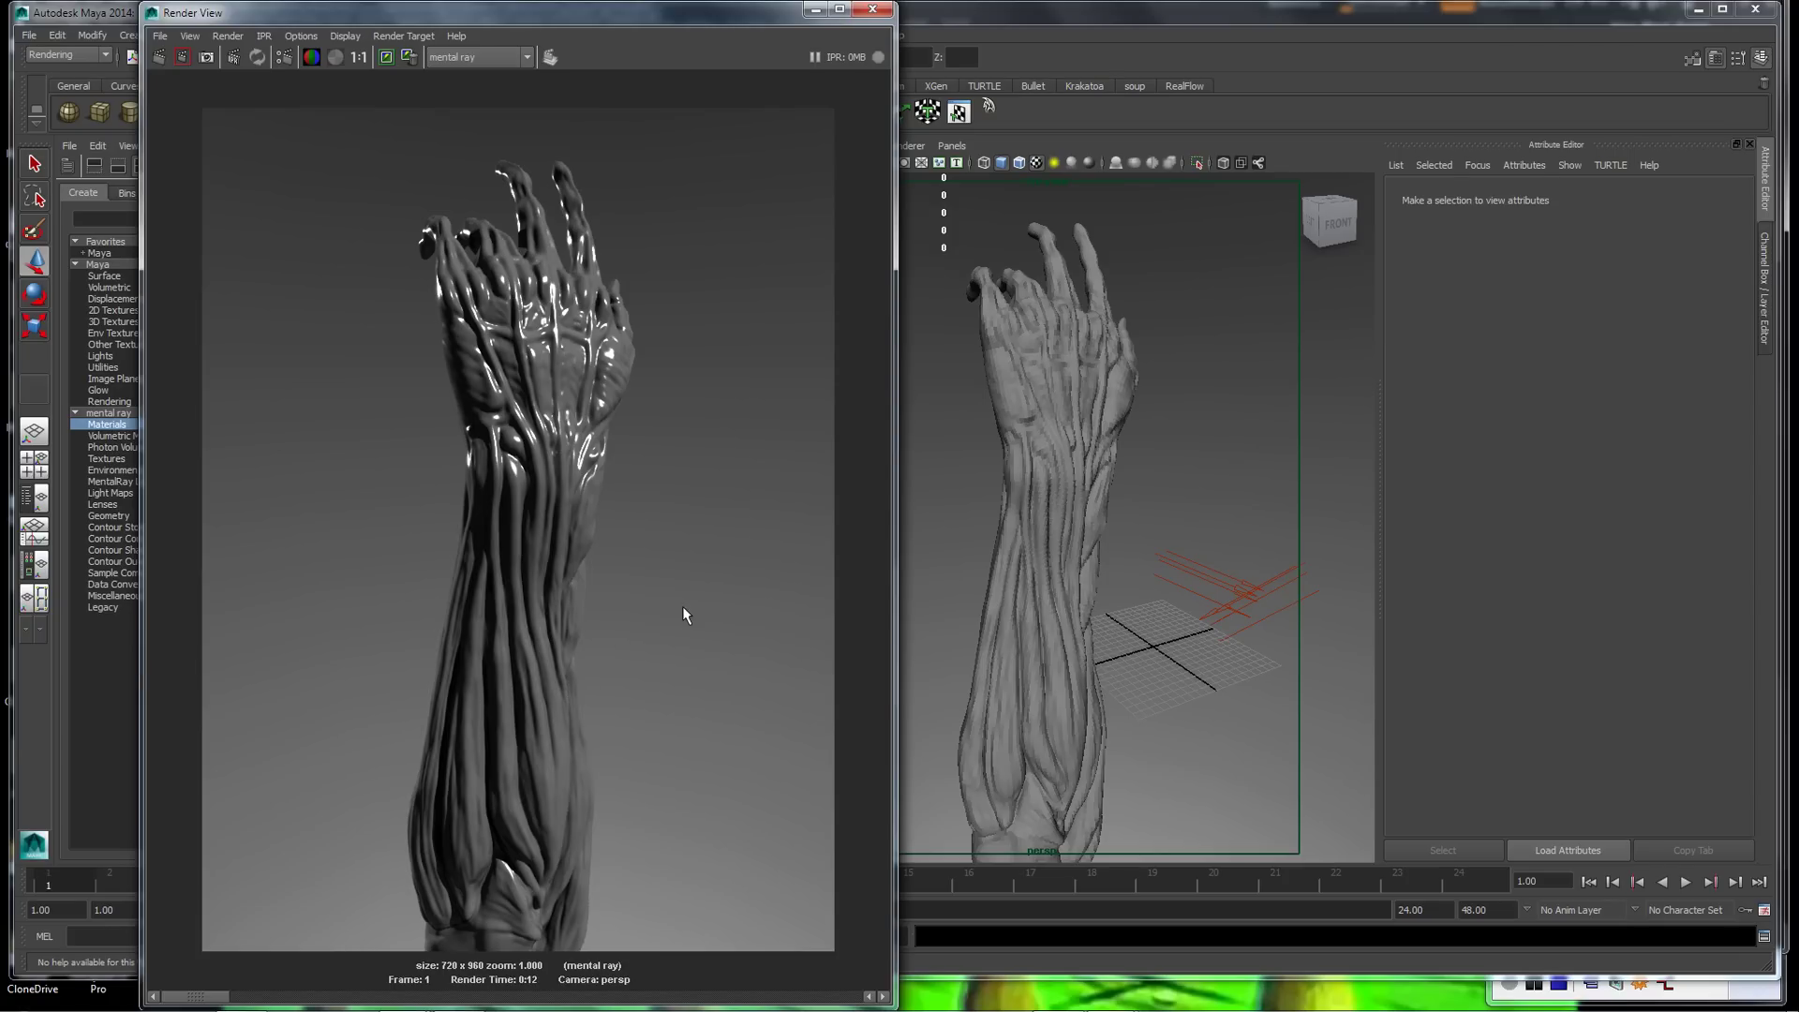
{"action": "left_click", "coordinate": [1020, 536]}
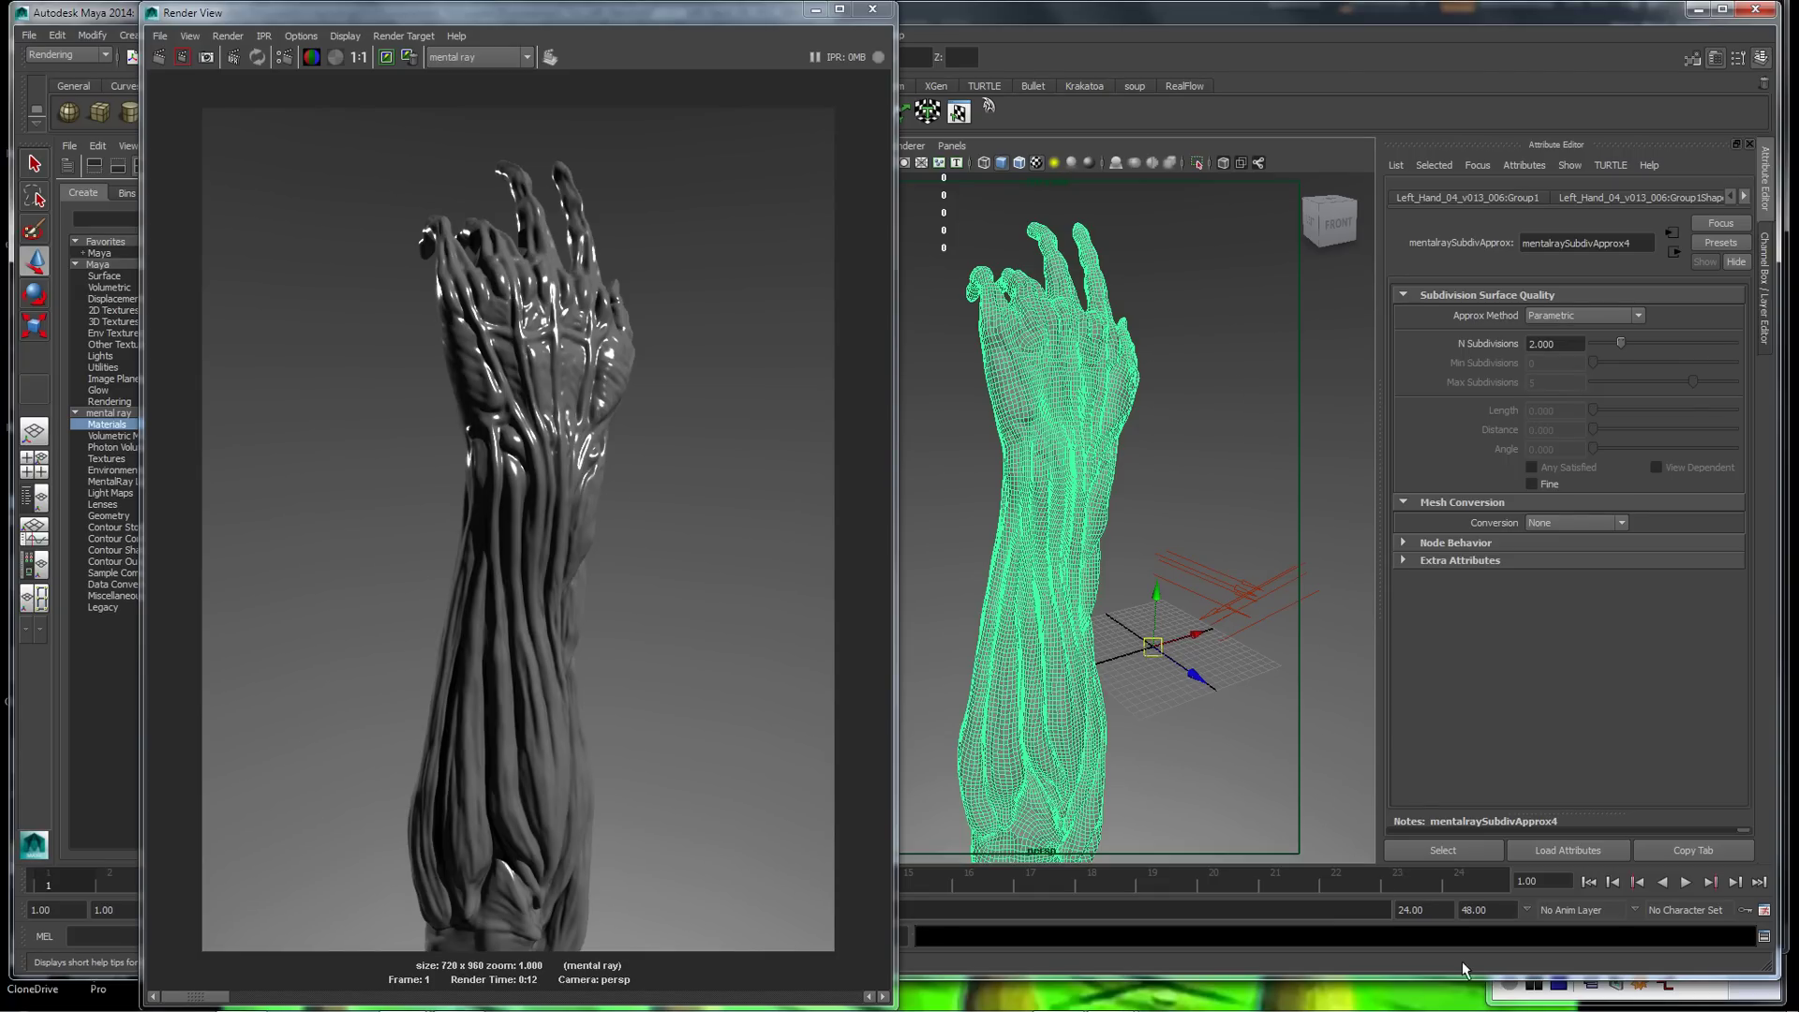
Re-render with 4 subdivisions, then compare against the stored render at 1:1
{"action": "left_click", "coordinate": [1534, 991]}
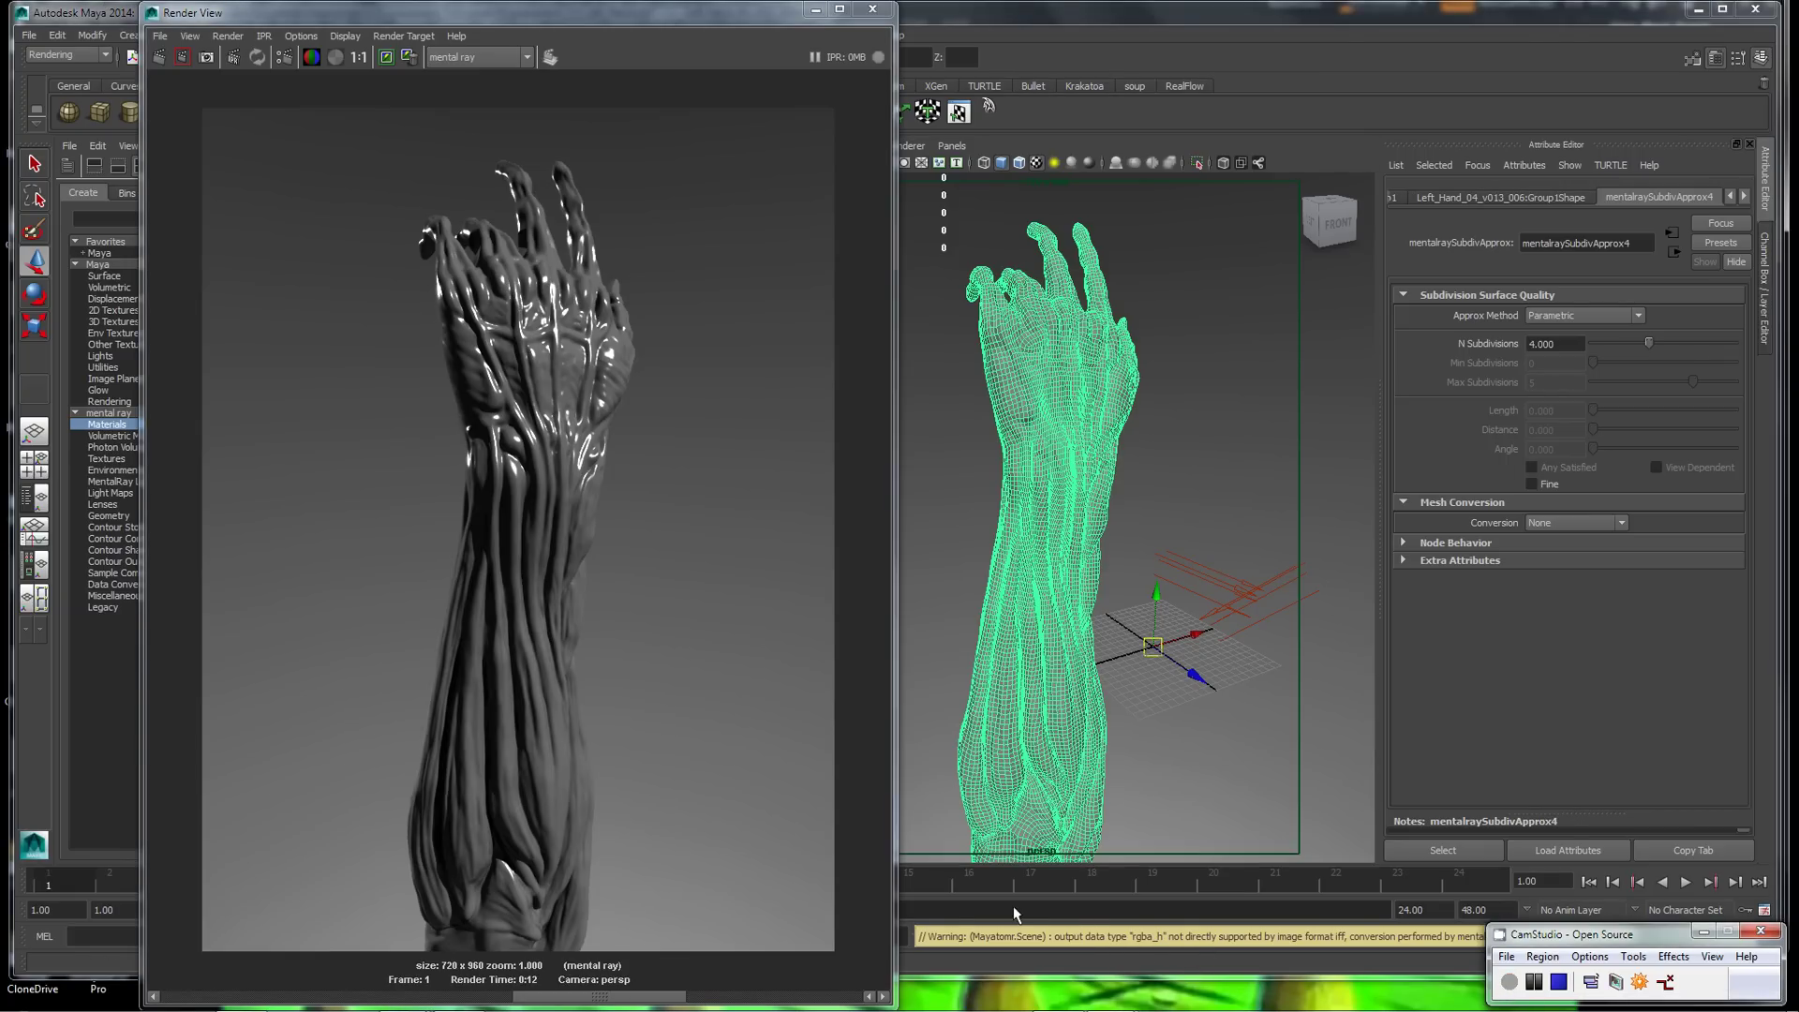
{"action": "left_click", "coordinate": [746, 965]}
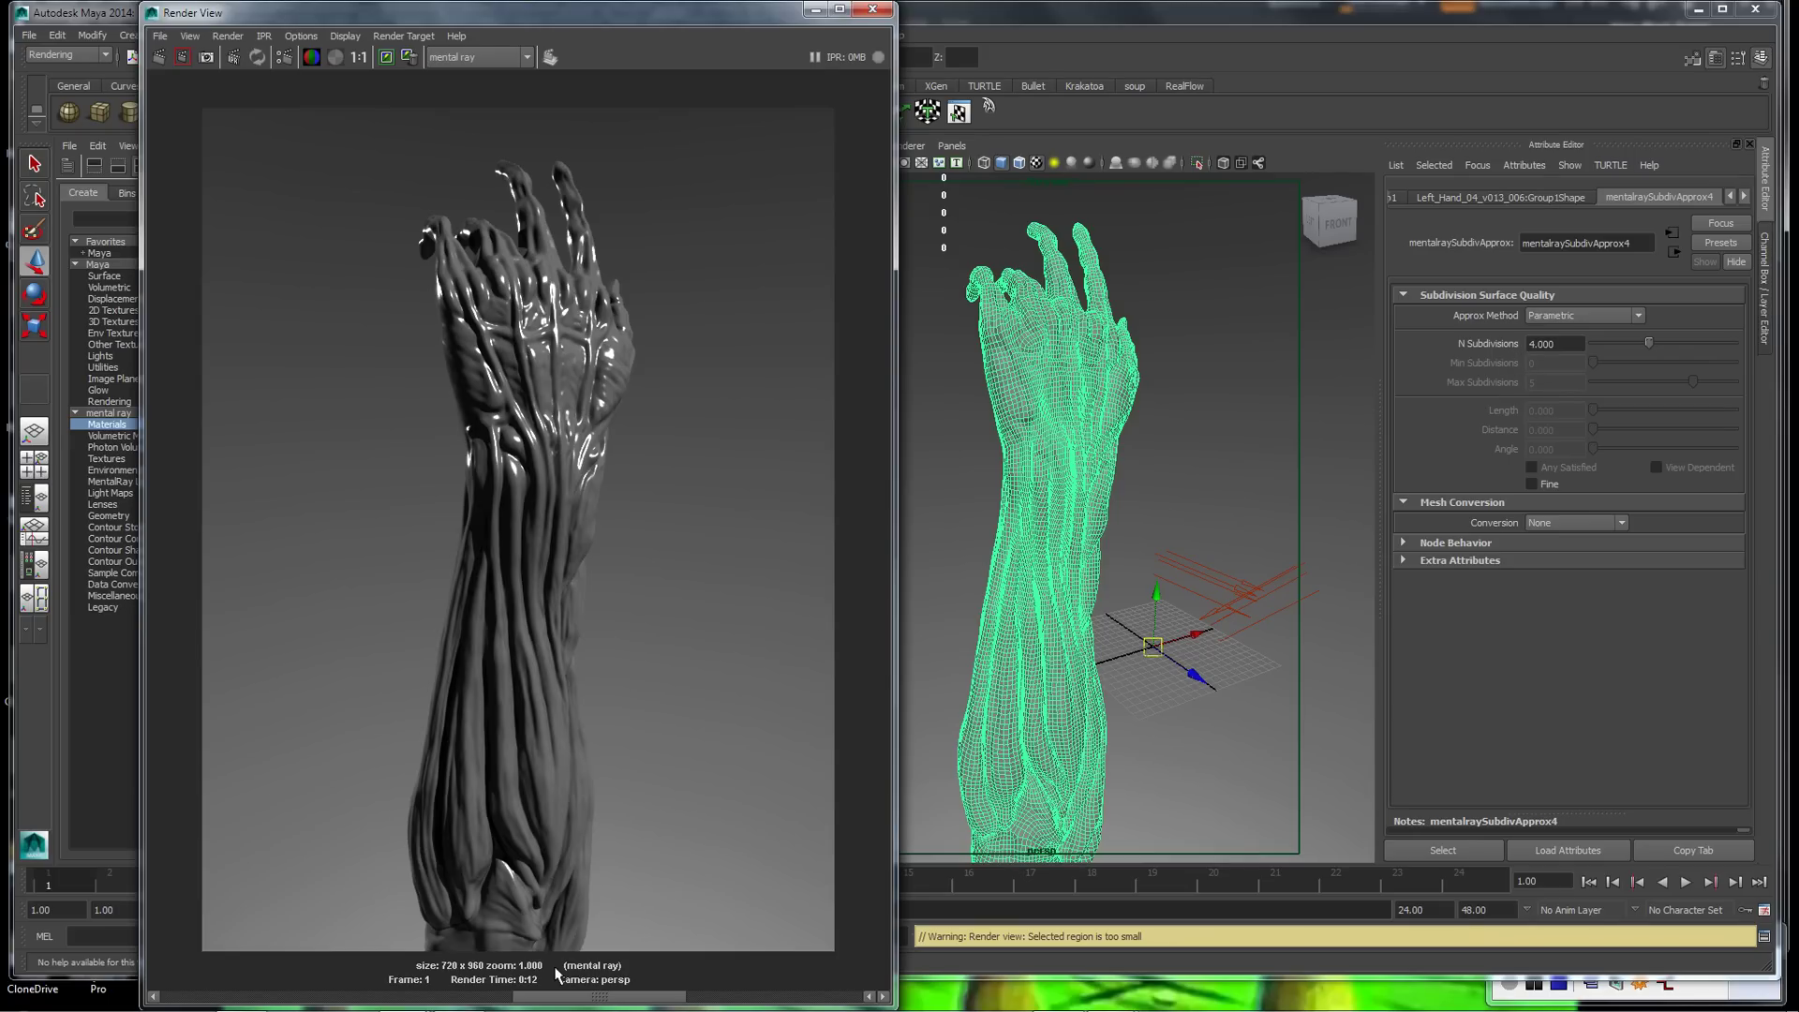
{"action": "left_click_drag", "start_coordinate": [545, 1001], "coordinate": [441, 992]}
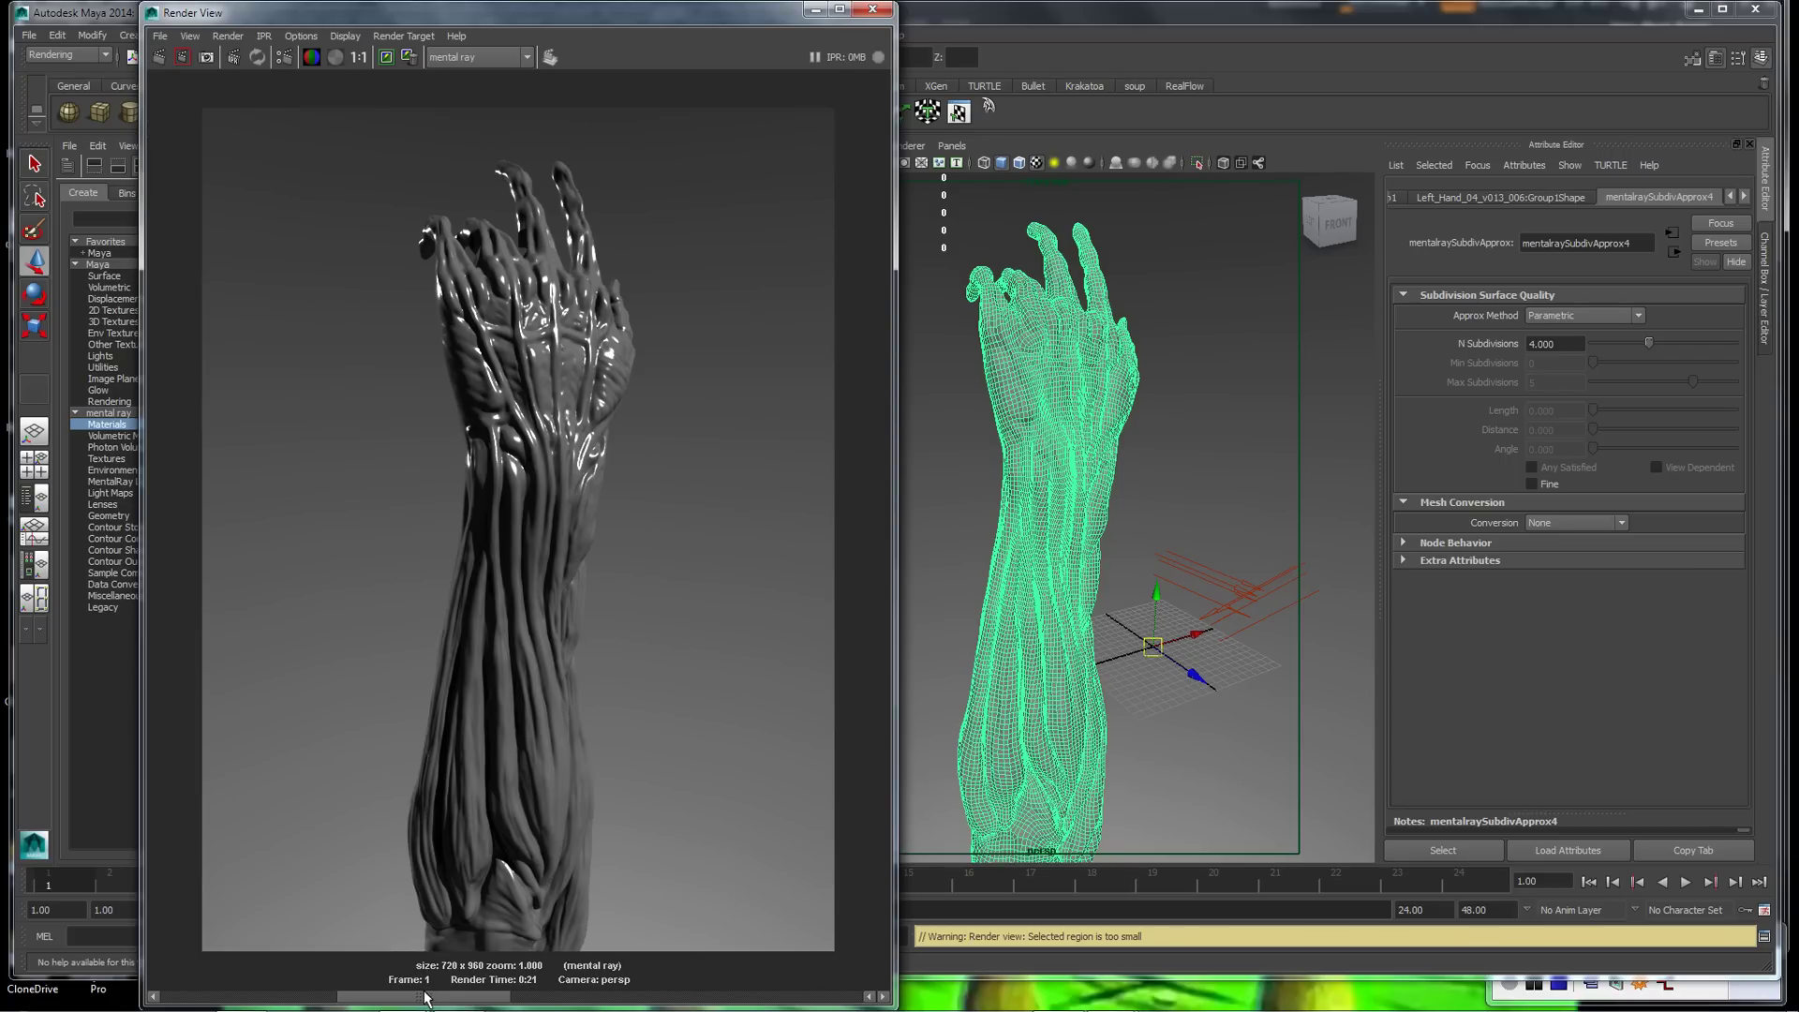
{"action": "left_click_drag", "start_coordinate": [426, 999], "coordinate": [446, 967]}
{"action": "right_click_drag", "start_coordinate": [480, 301], "coordinate": [636, 545], "text": "alt"}
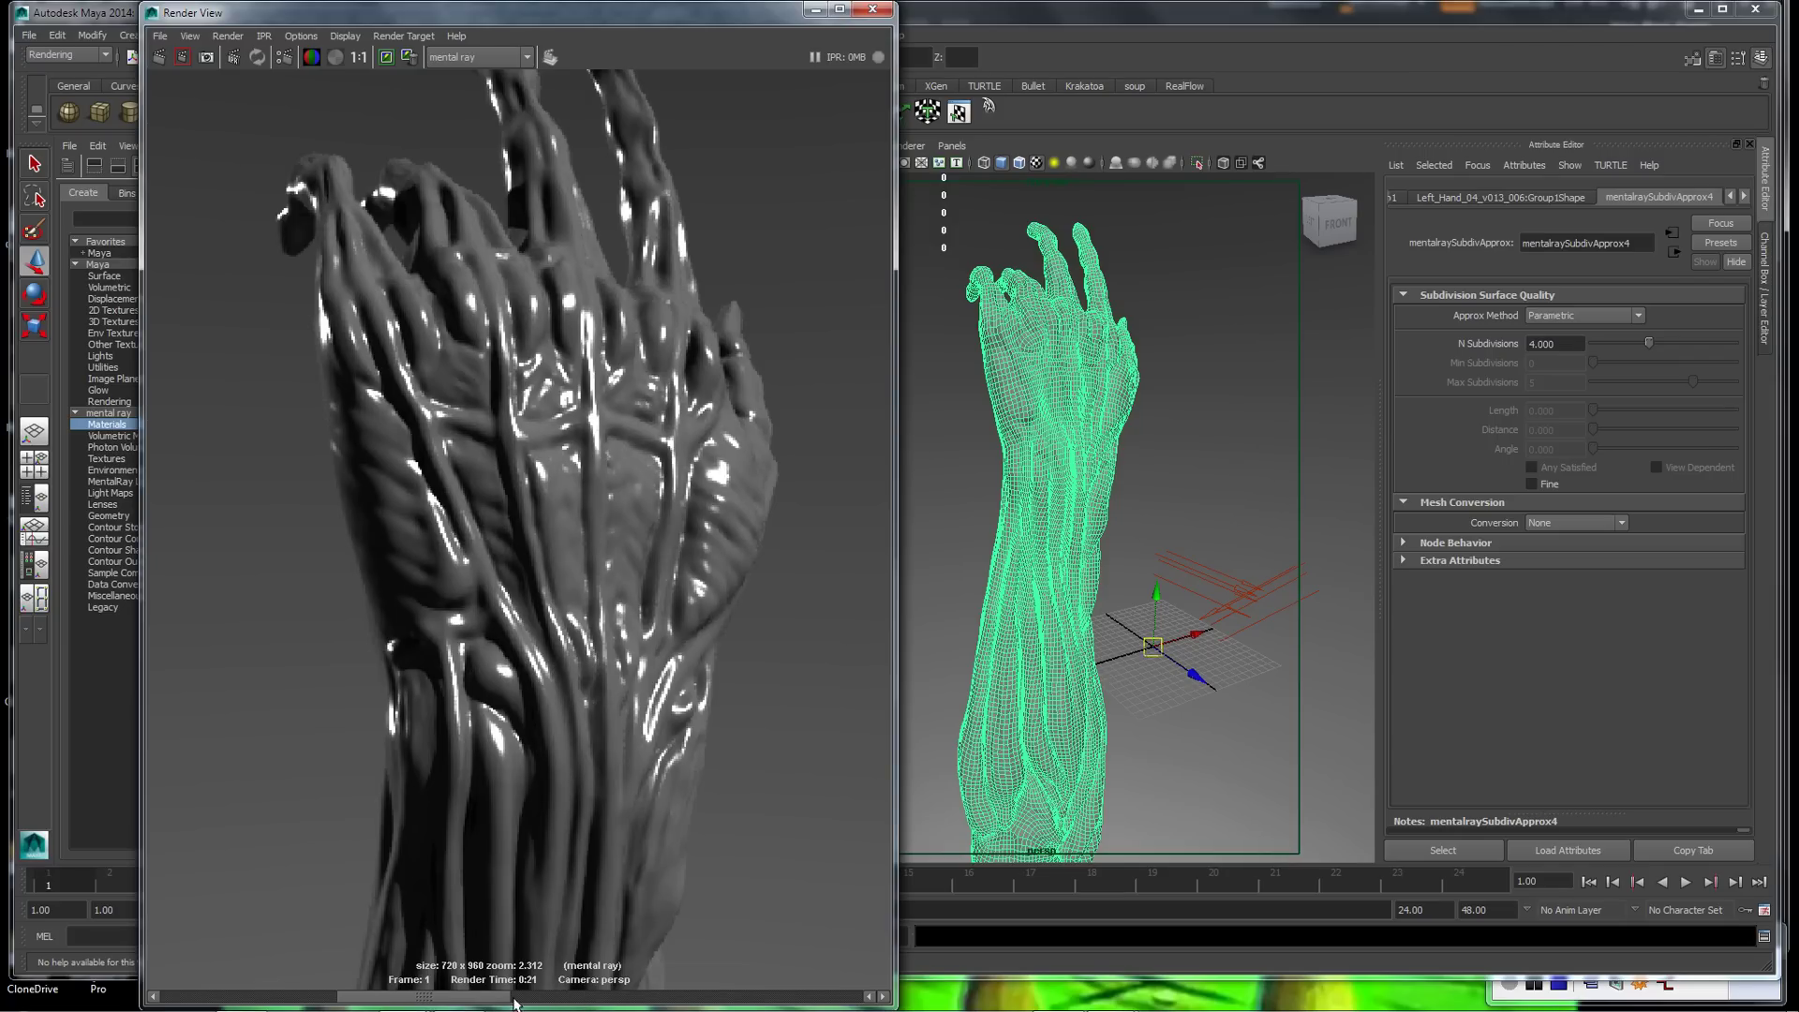
{"action": "left_click_drag", "start_coordinate": [514, 1003], "coordinate": [571, 992]}
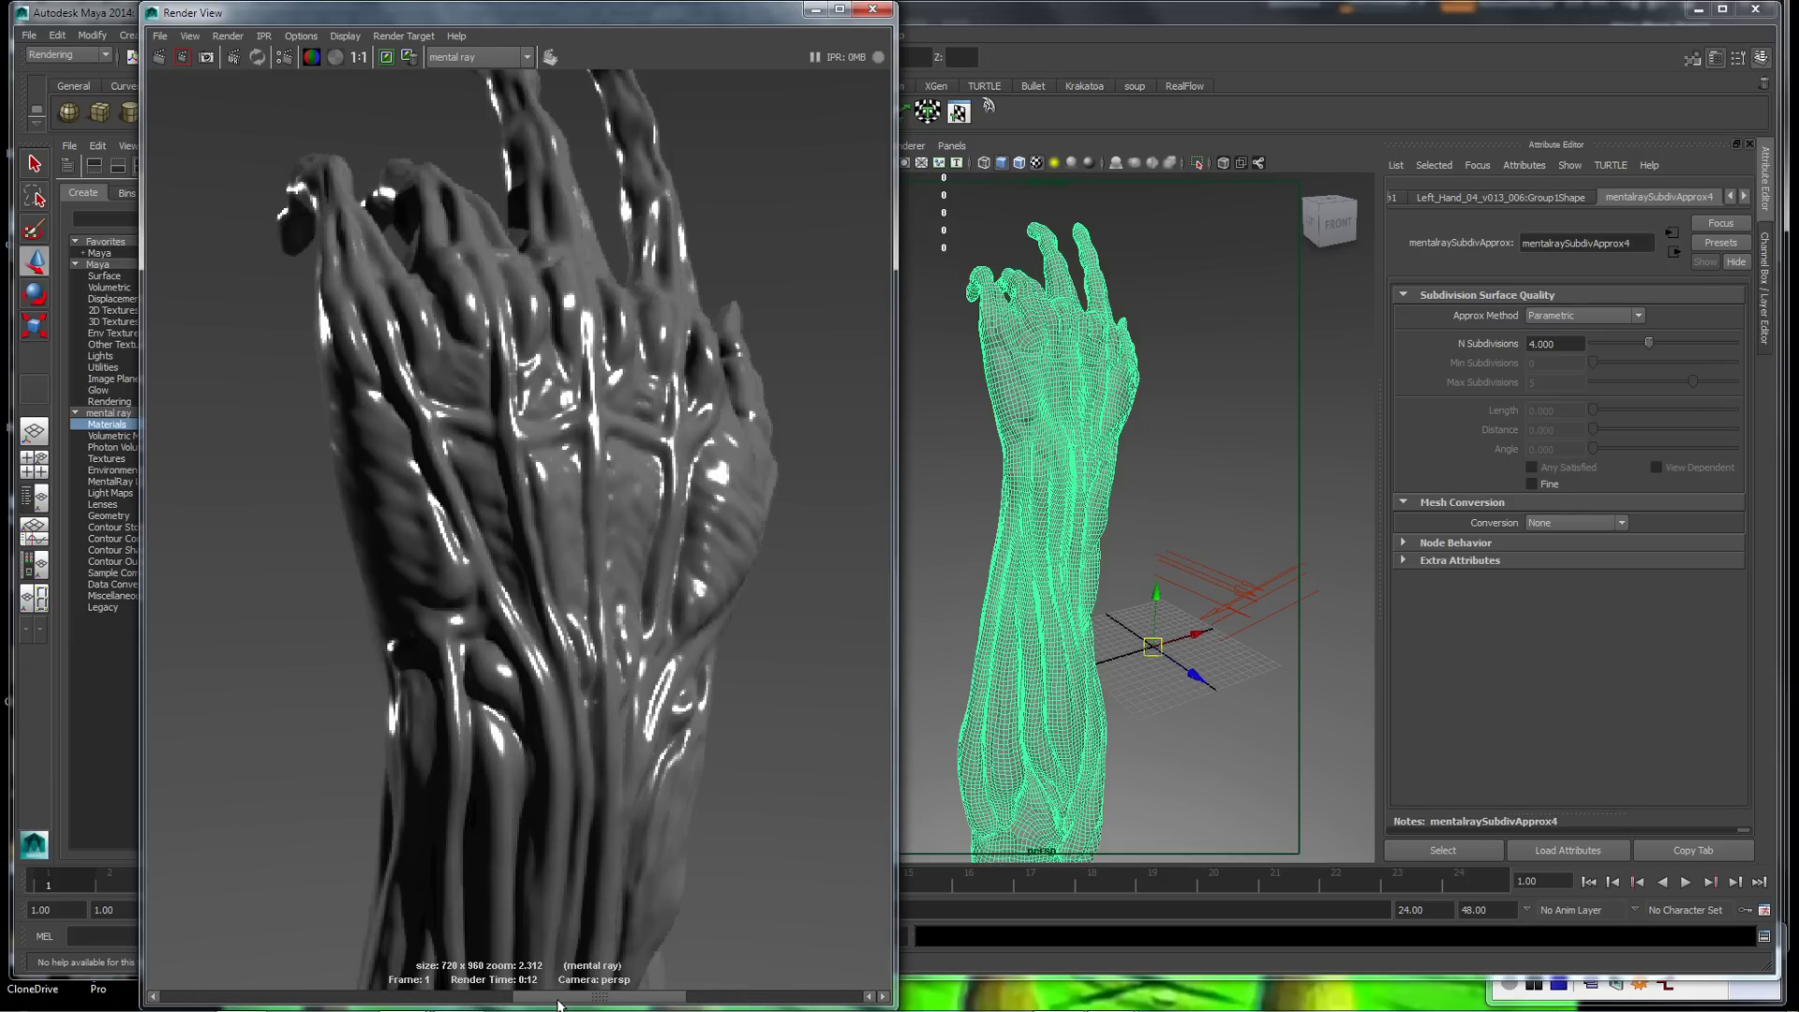
{"action": "mouse_move", "coordinate": [558, 1005]}
{"action": "left_mouse_down"}
{"action": "mouse_move", "coordinate": [411, 974]}
{"action": "mouse_move", "coordinate": [487, 981]}
{"action": "mouse_move", "coordinate": [424, 983]}
{"action": "left_mouse_up"}
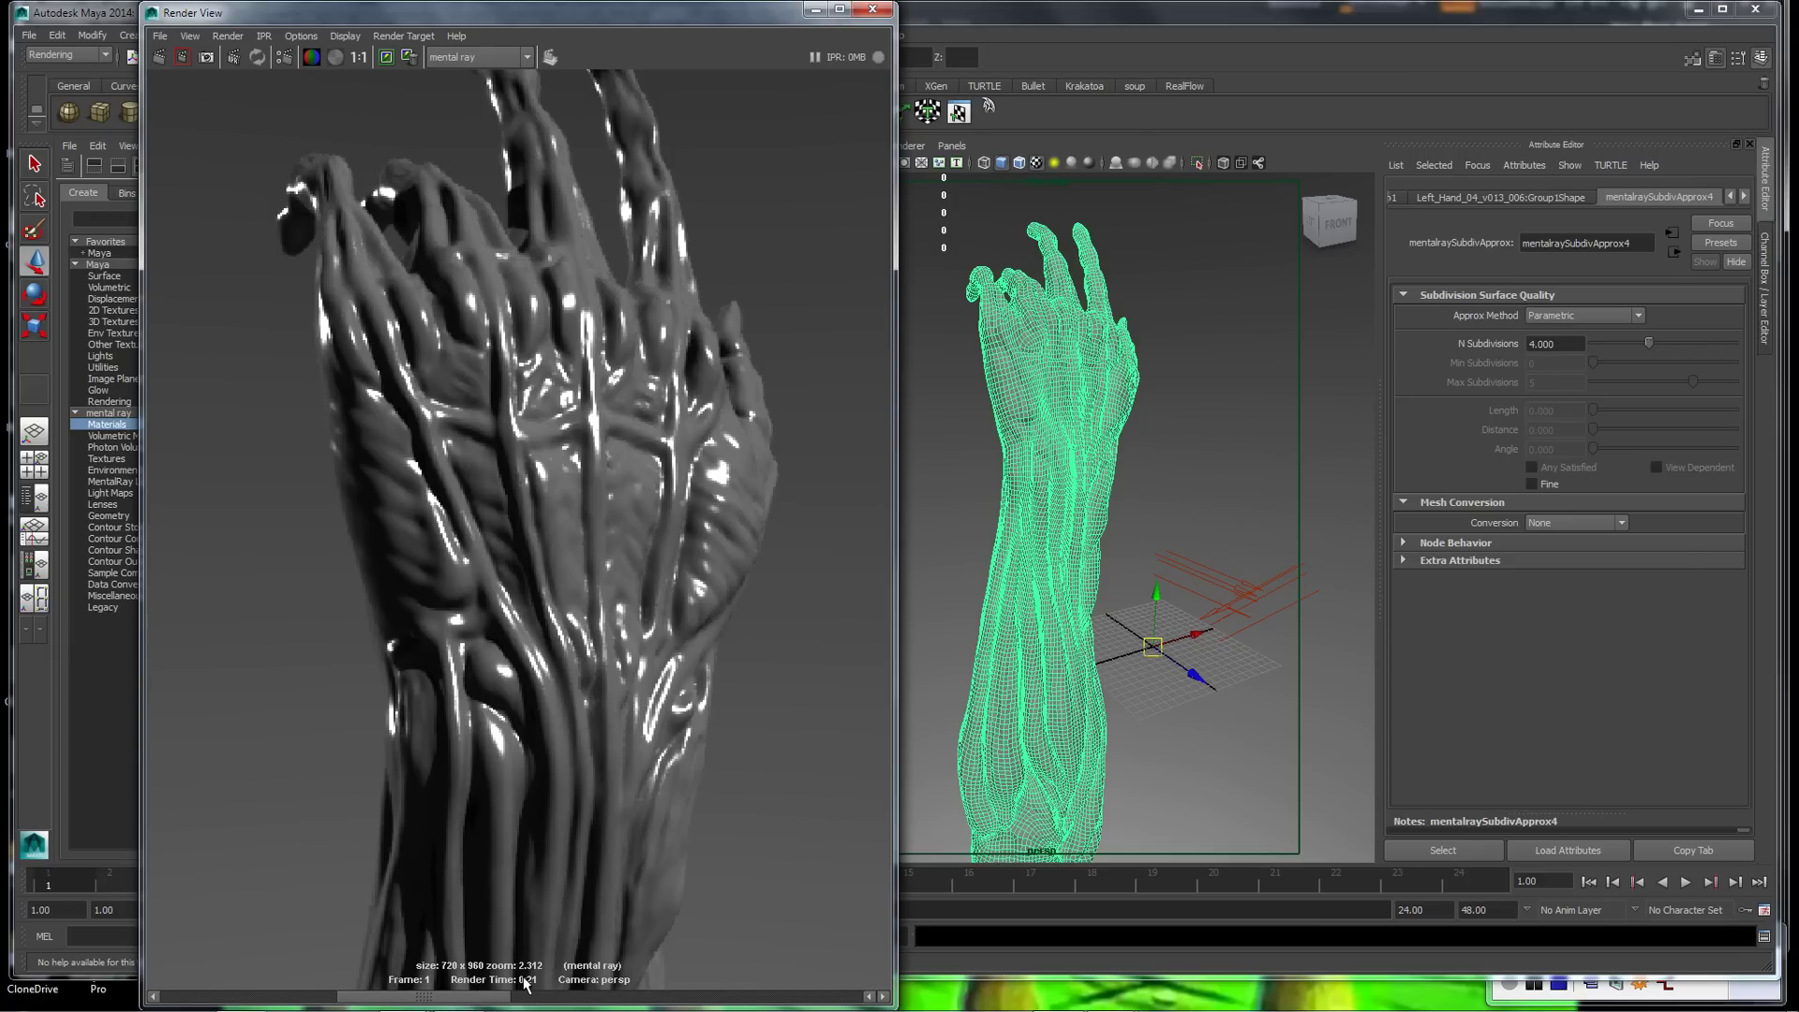
{"action": "left_click", "coordinate": [359, 56]}
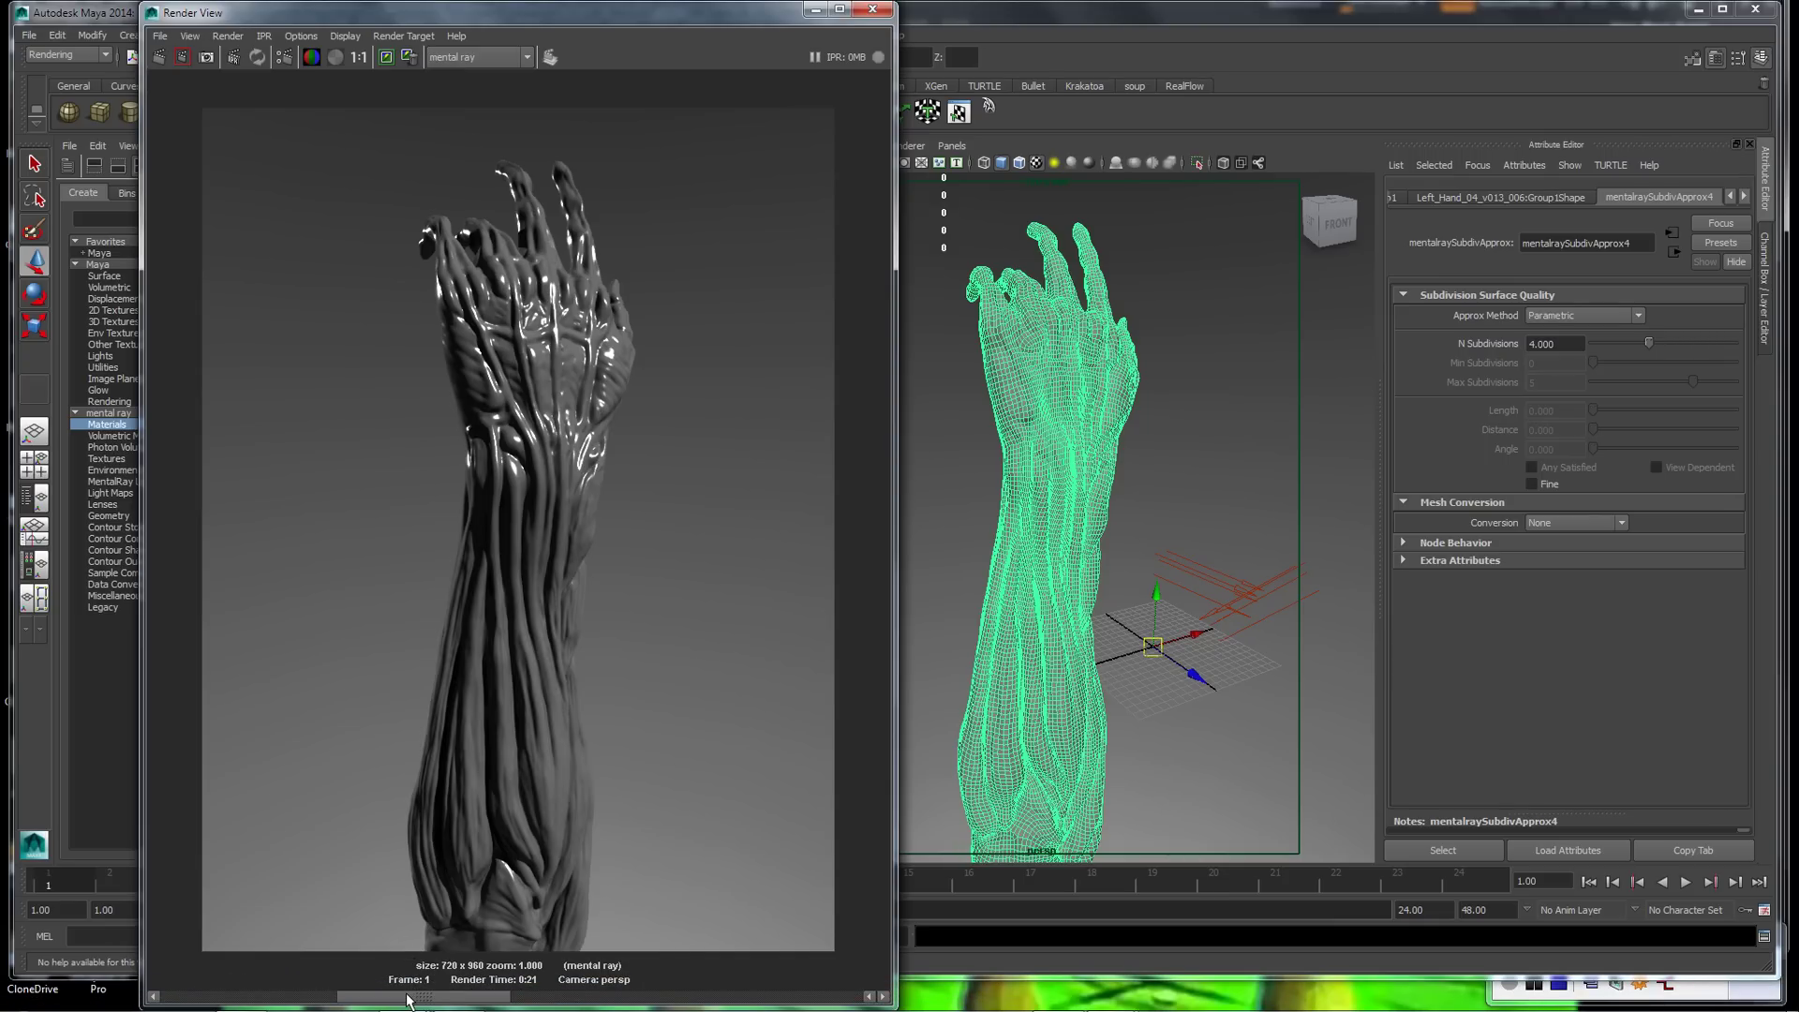
{"action": "left_click", "coordinate": [318, 996]}
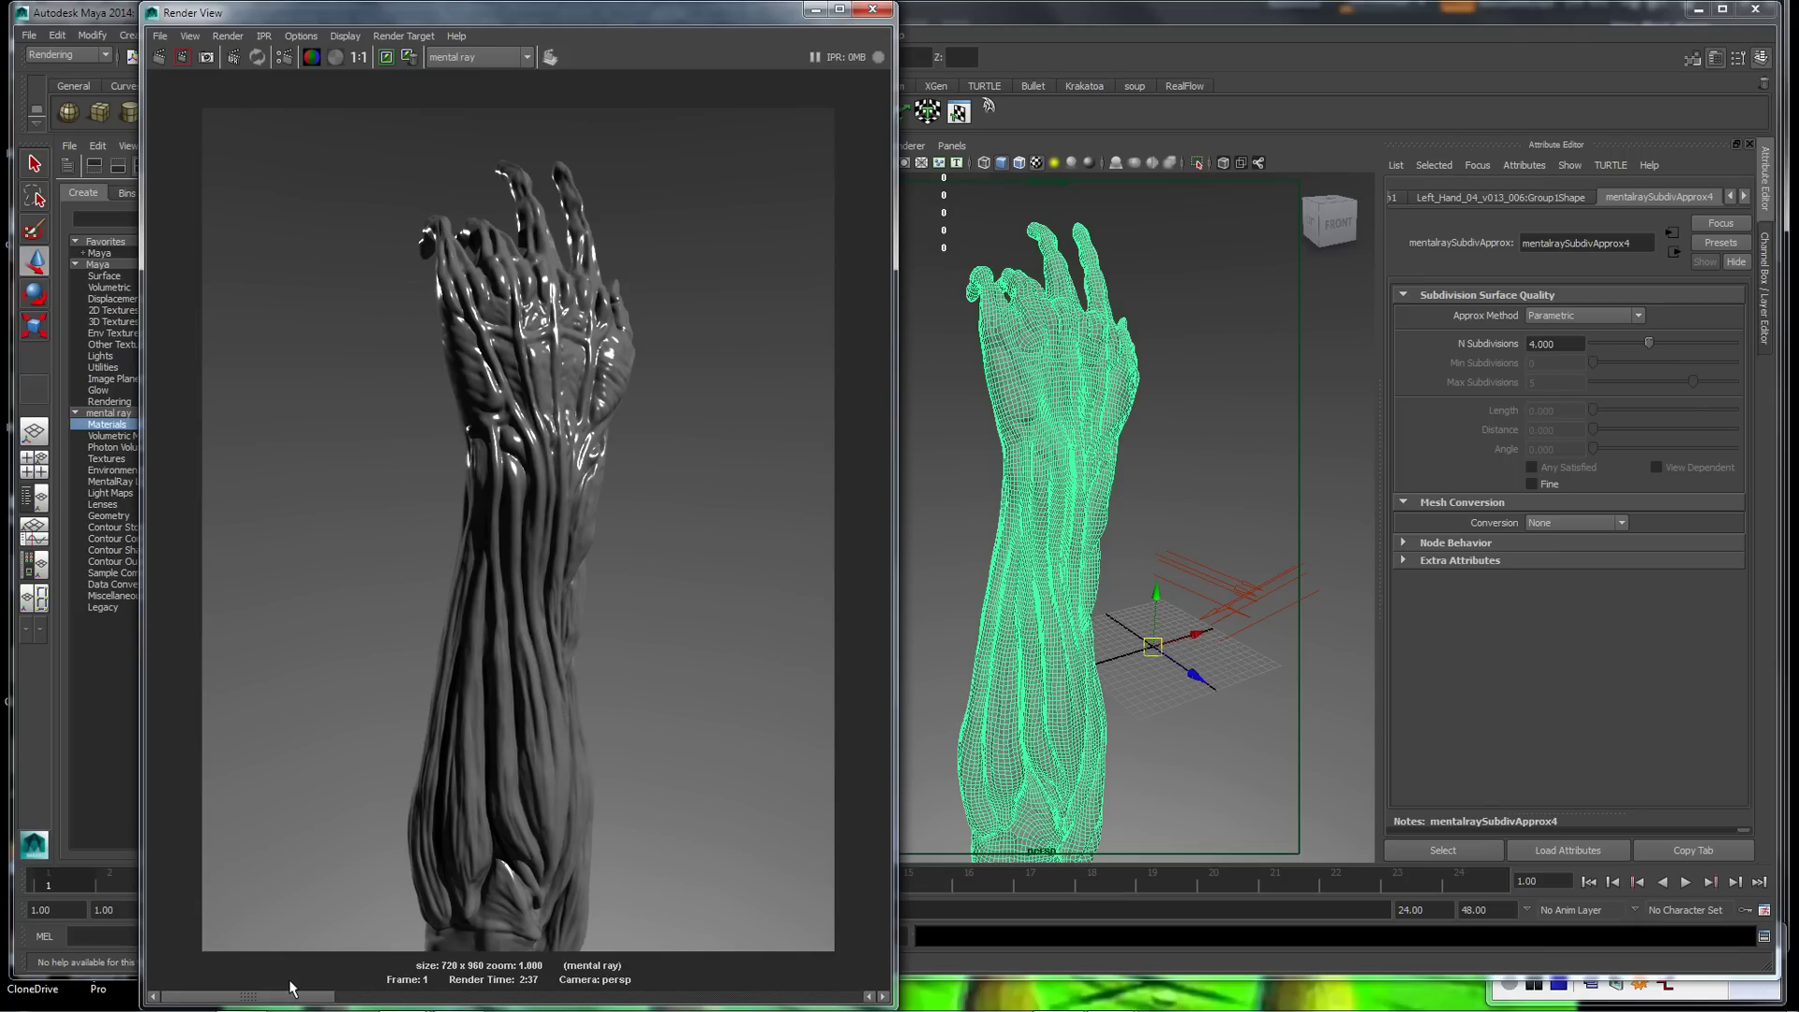
{"action": "left_click", "coordinate": [1542, 343]}
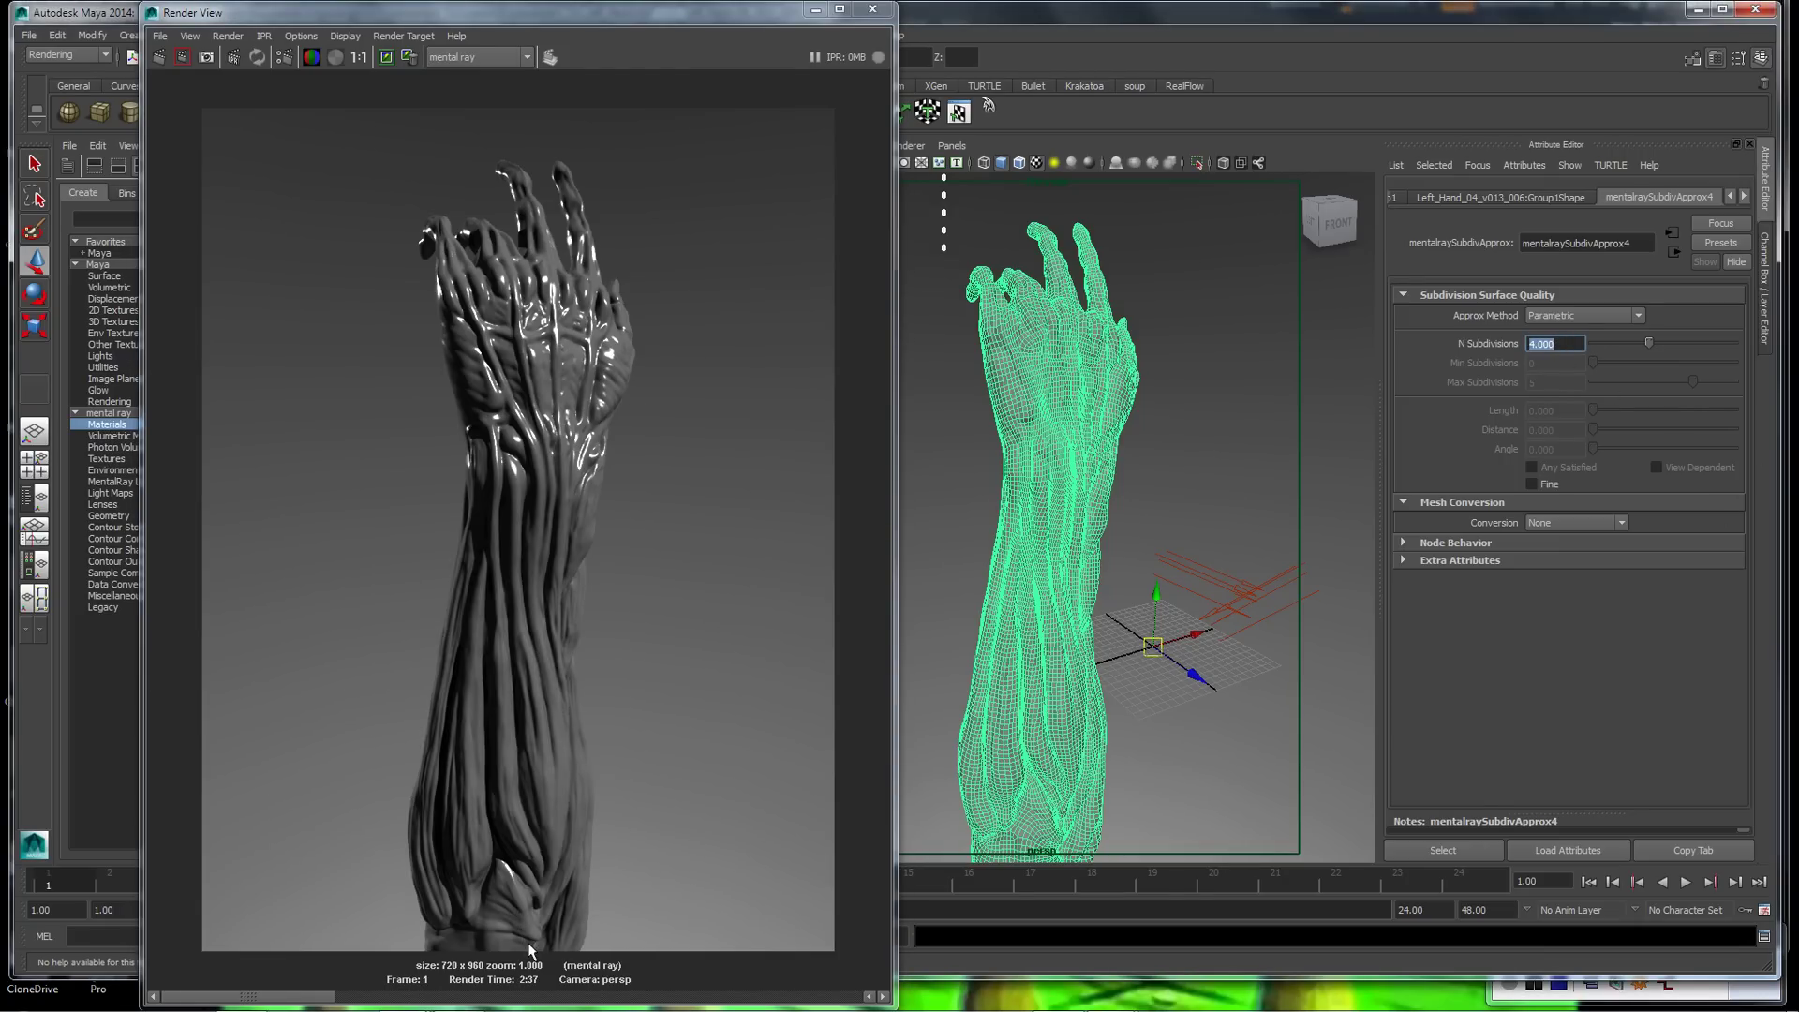
{"action": "left_click", "coordinate": [374, 997]}
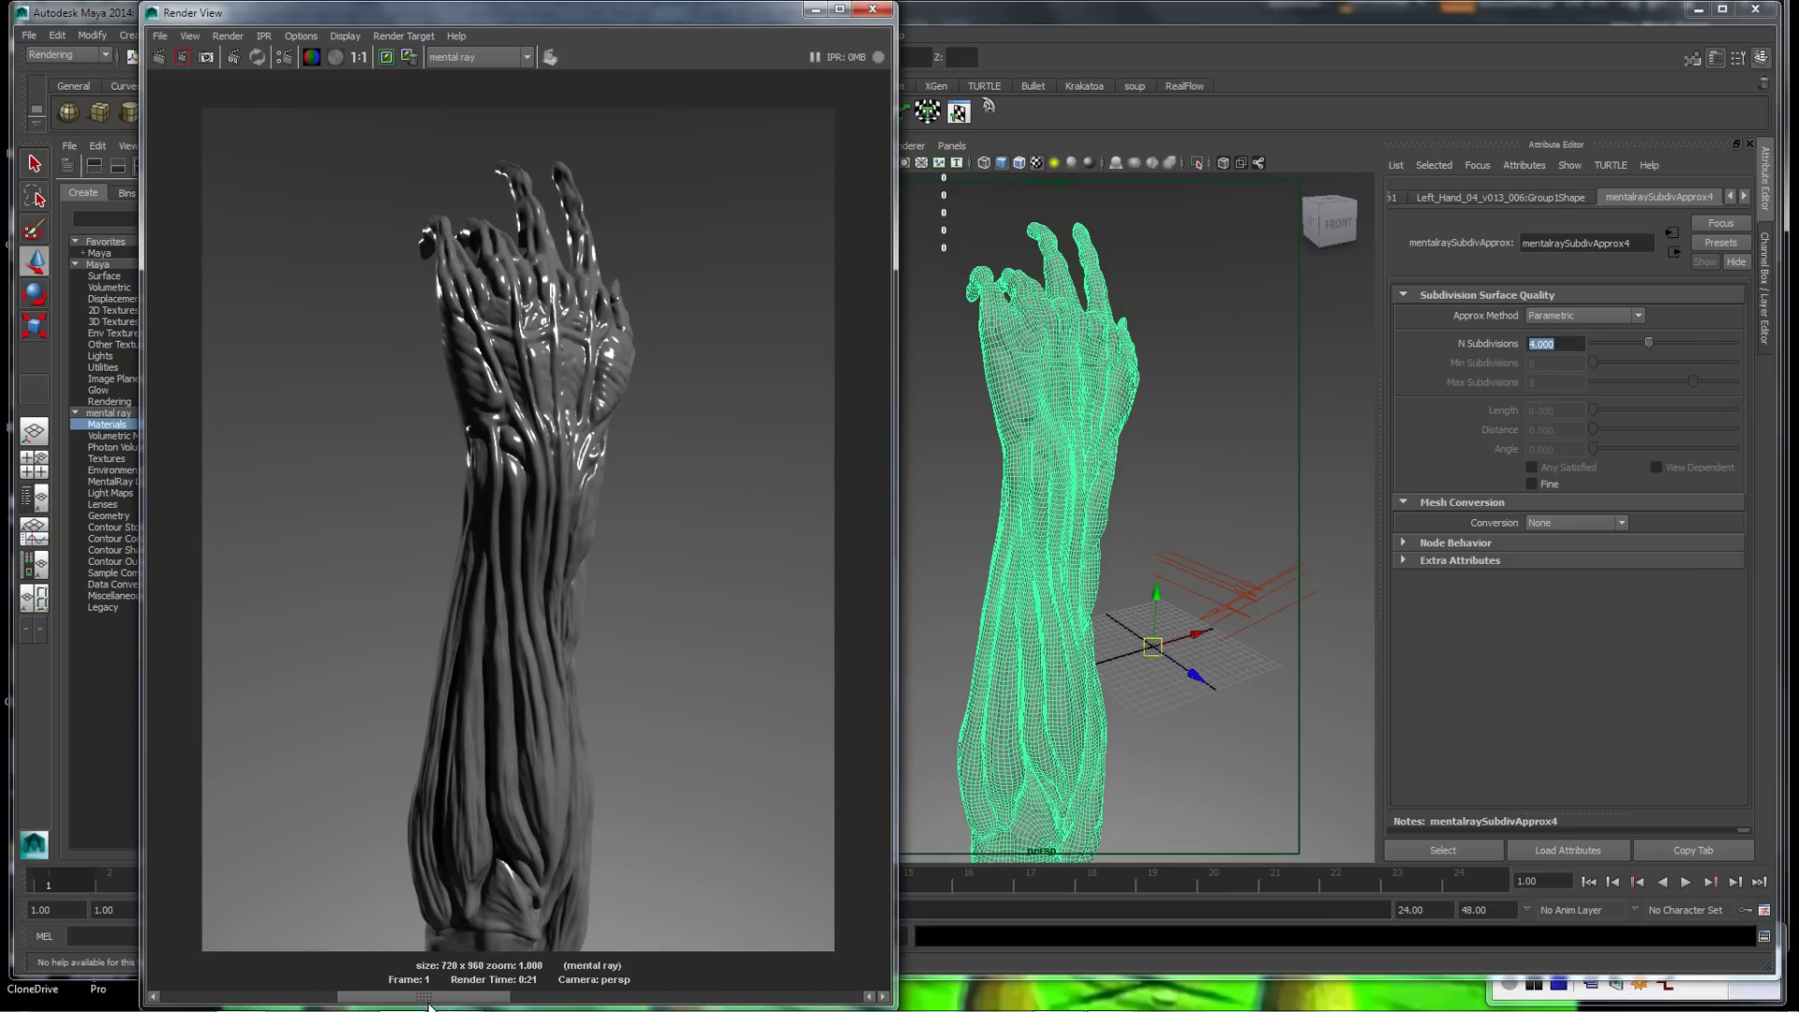
{"action": "left_click_drag", "start_coordinate": [408, 1005], "coordinate": [356, 1001]}
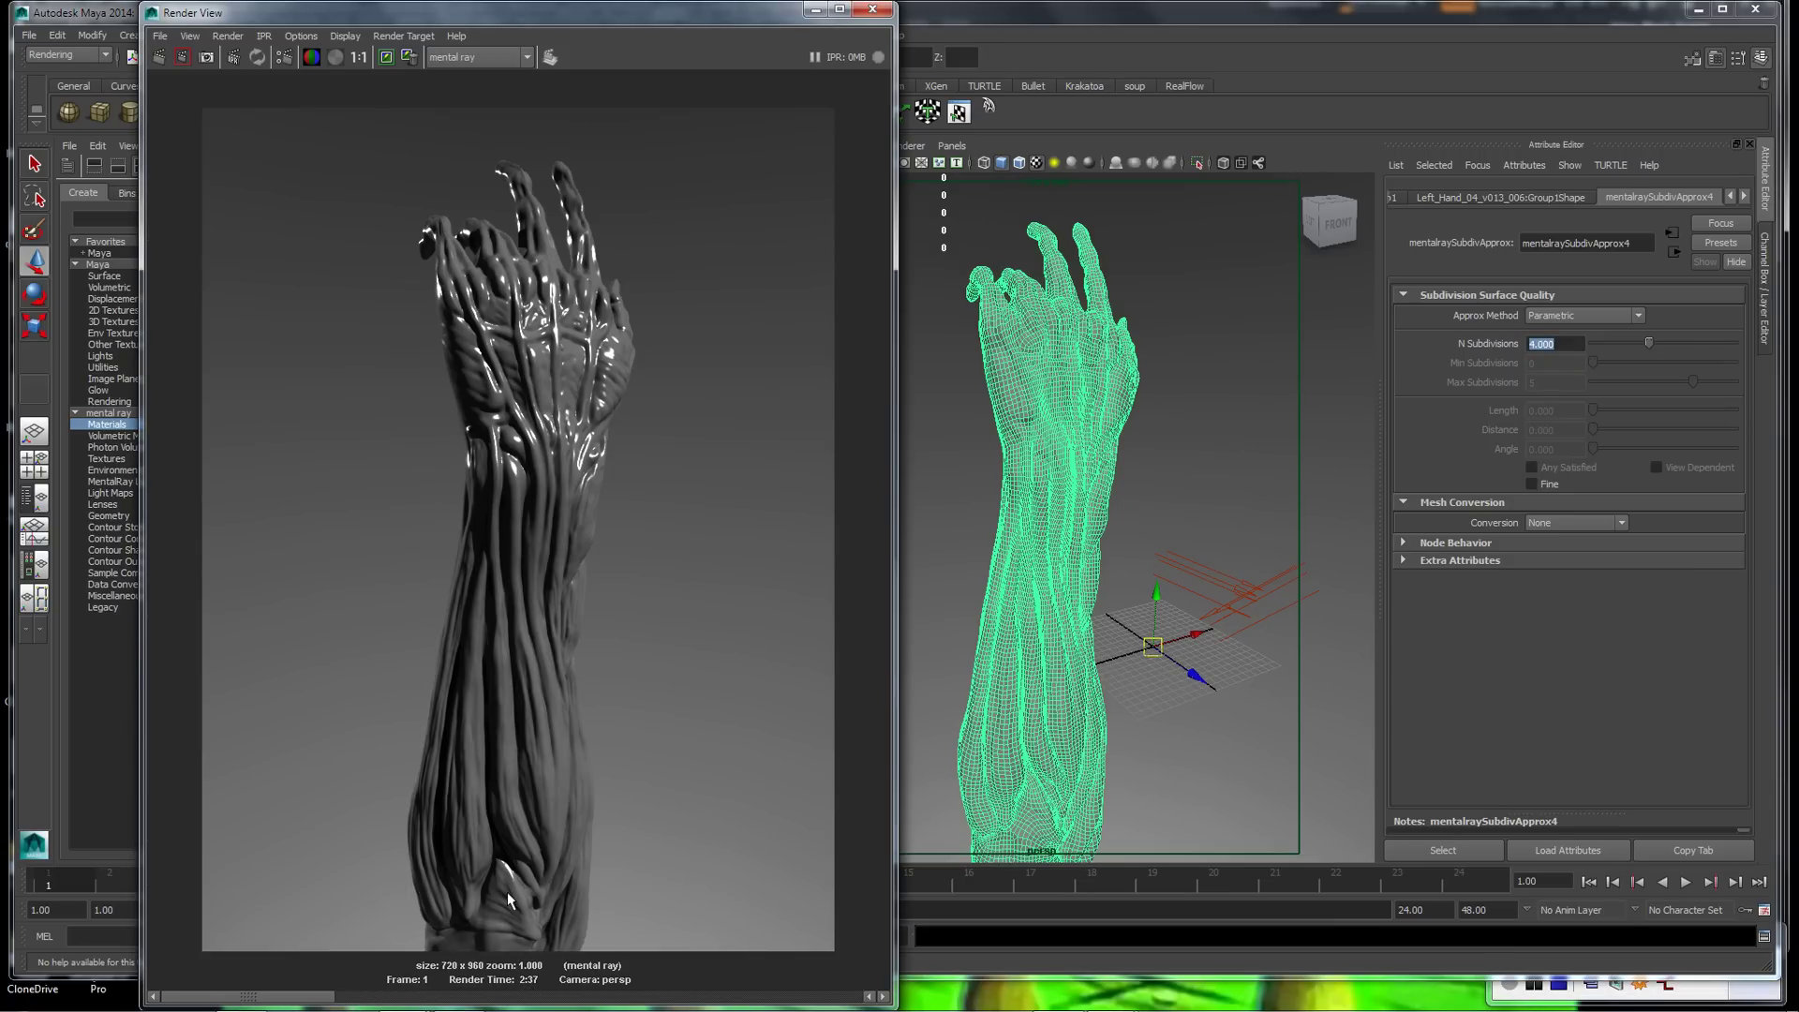
{"action": "left_click", "coordinate": [422, 999]}
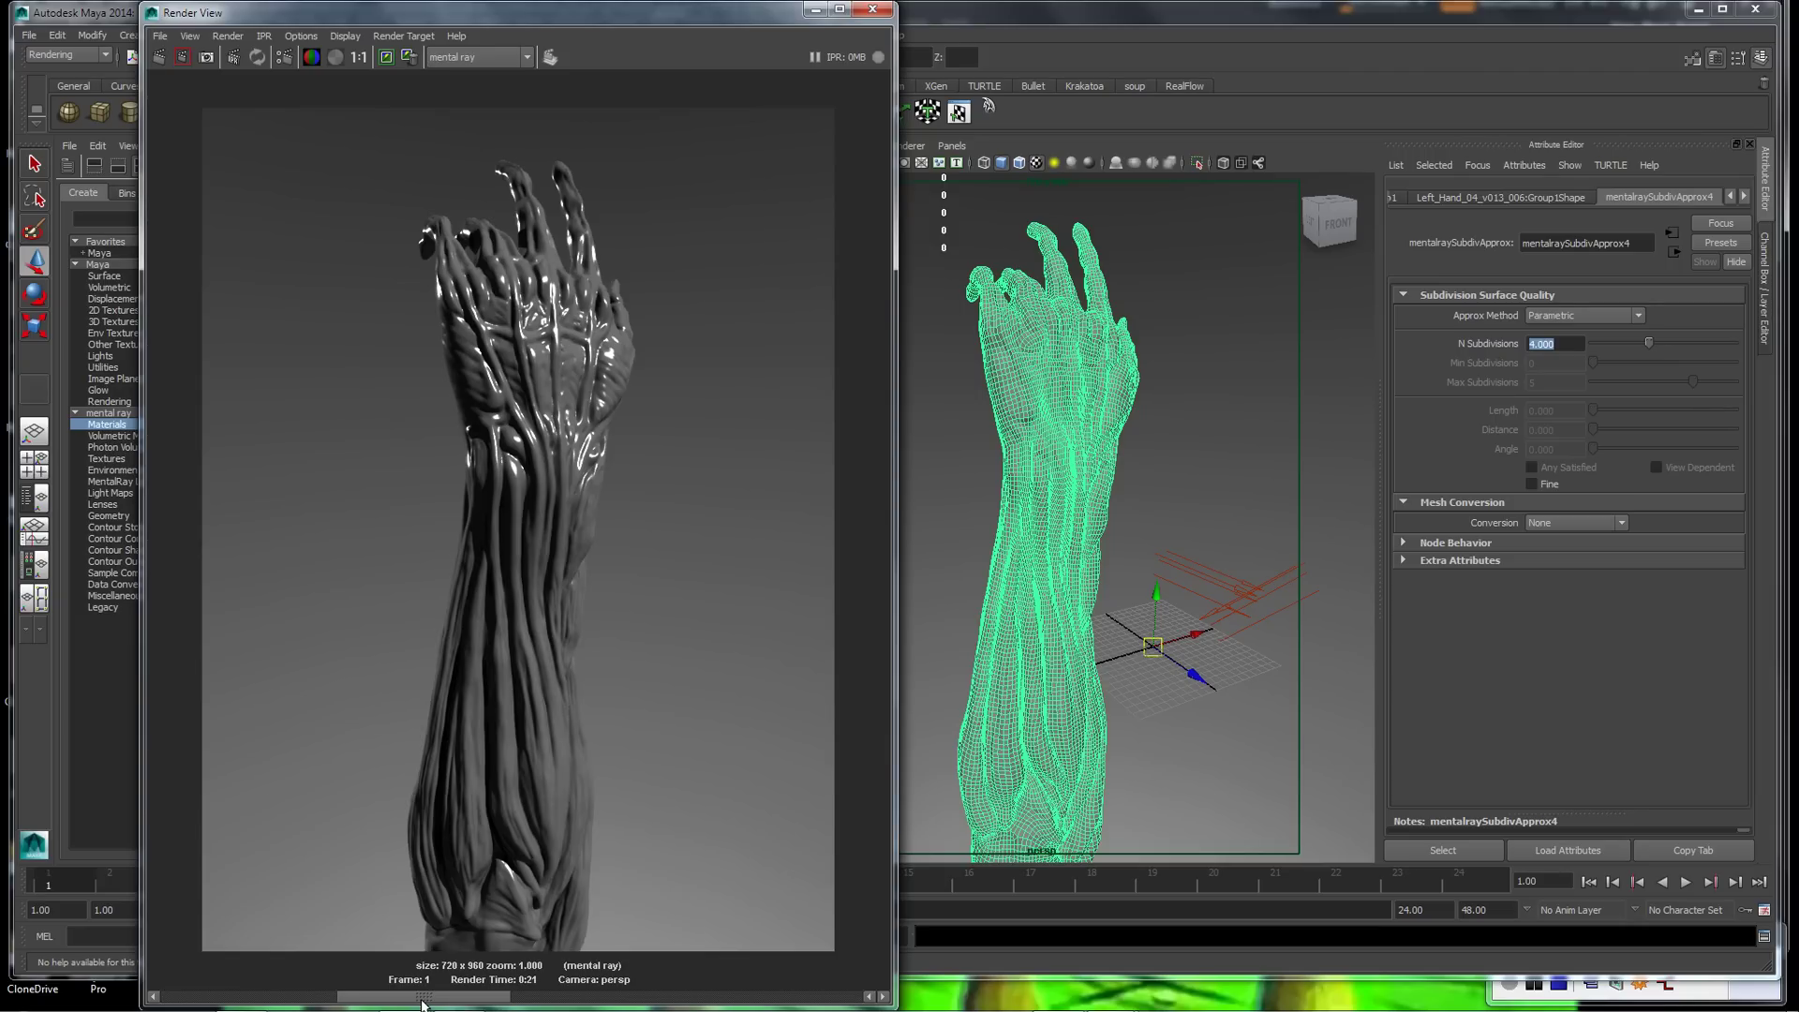
{"action": "left_click_drag", "start_coordinate": [421, 1003], "coordinate": [347, 996]}
{"action": "left_click", "coordinate": [411, 1000]}
{"action": "left_click", "coordinate": [382, 996]}
{"action": "left_click", "coordinate": [388, 995]}
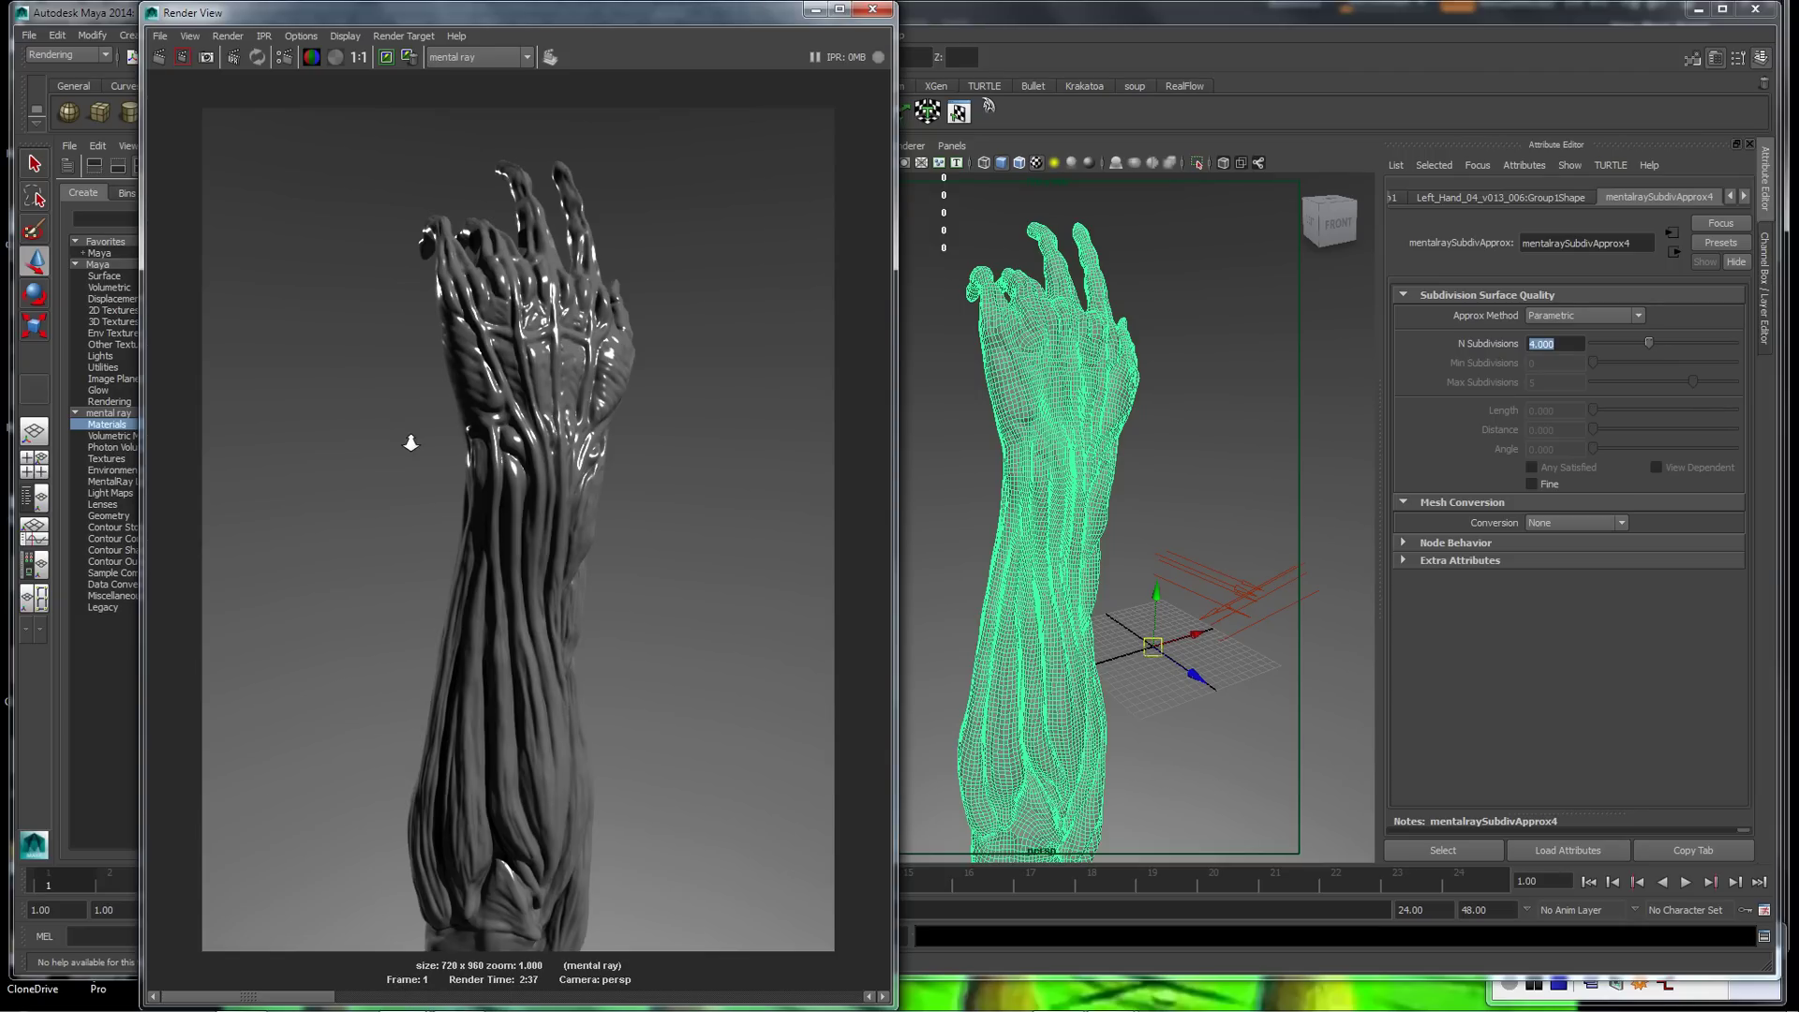
{"action": "scroll", "coordinate": [410, 442], "scroll_direction": "up", "scroll_amount": 3}
{"action": "middle_click_drag", "start_coordinate": [498, 391], "coordinate": [482, 475], "text": "alt"}
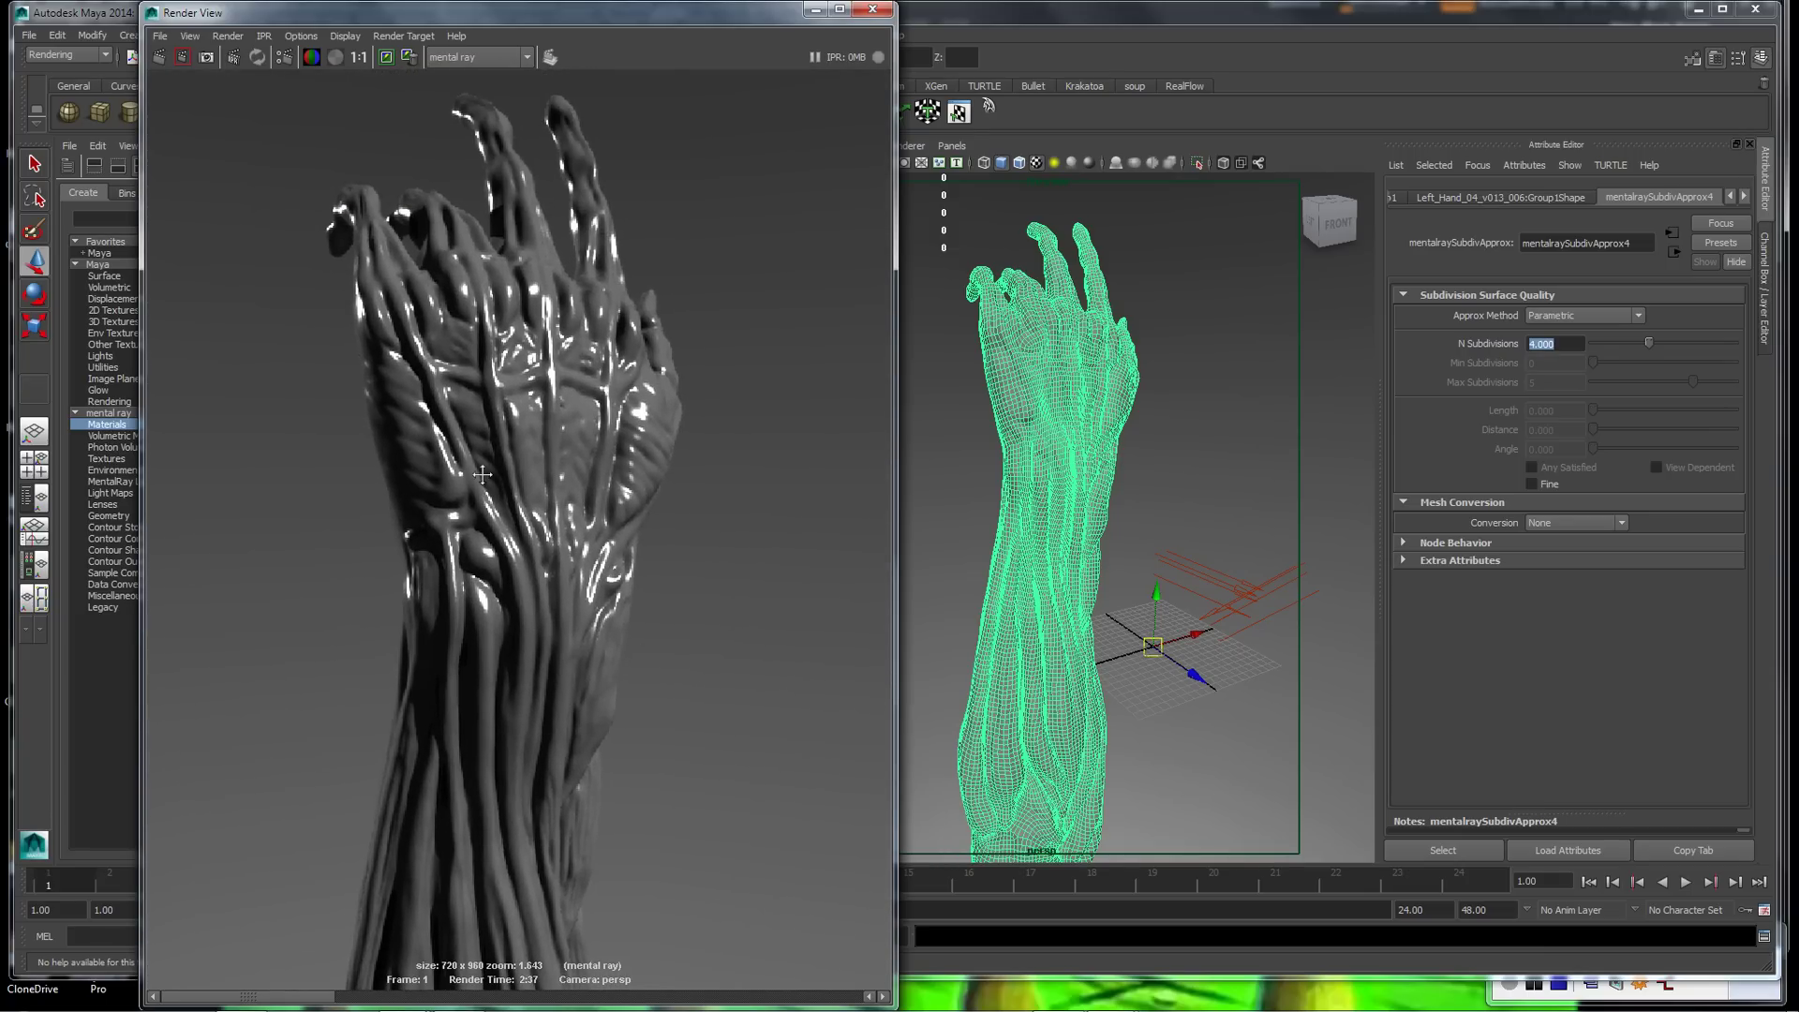
{"action": "scroll", "coordinate": [482, 475], "scroll_direction": "up", "scroll_amount": 1}
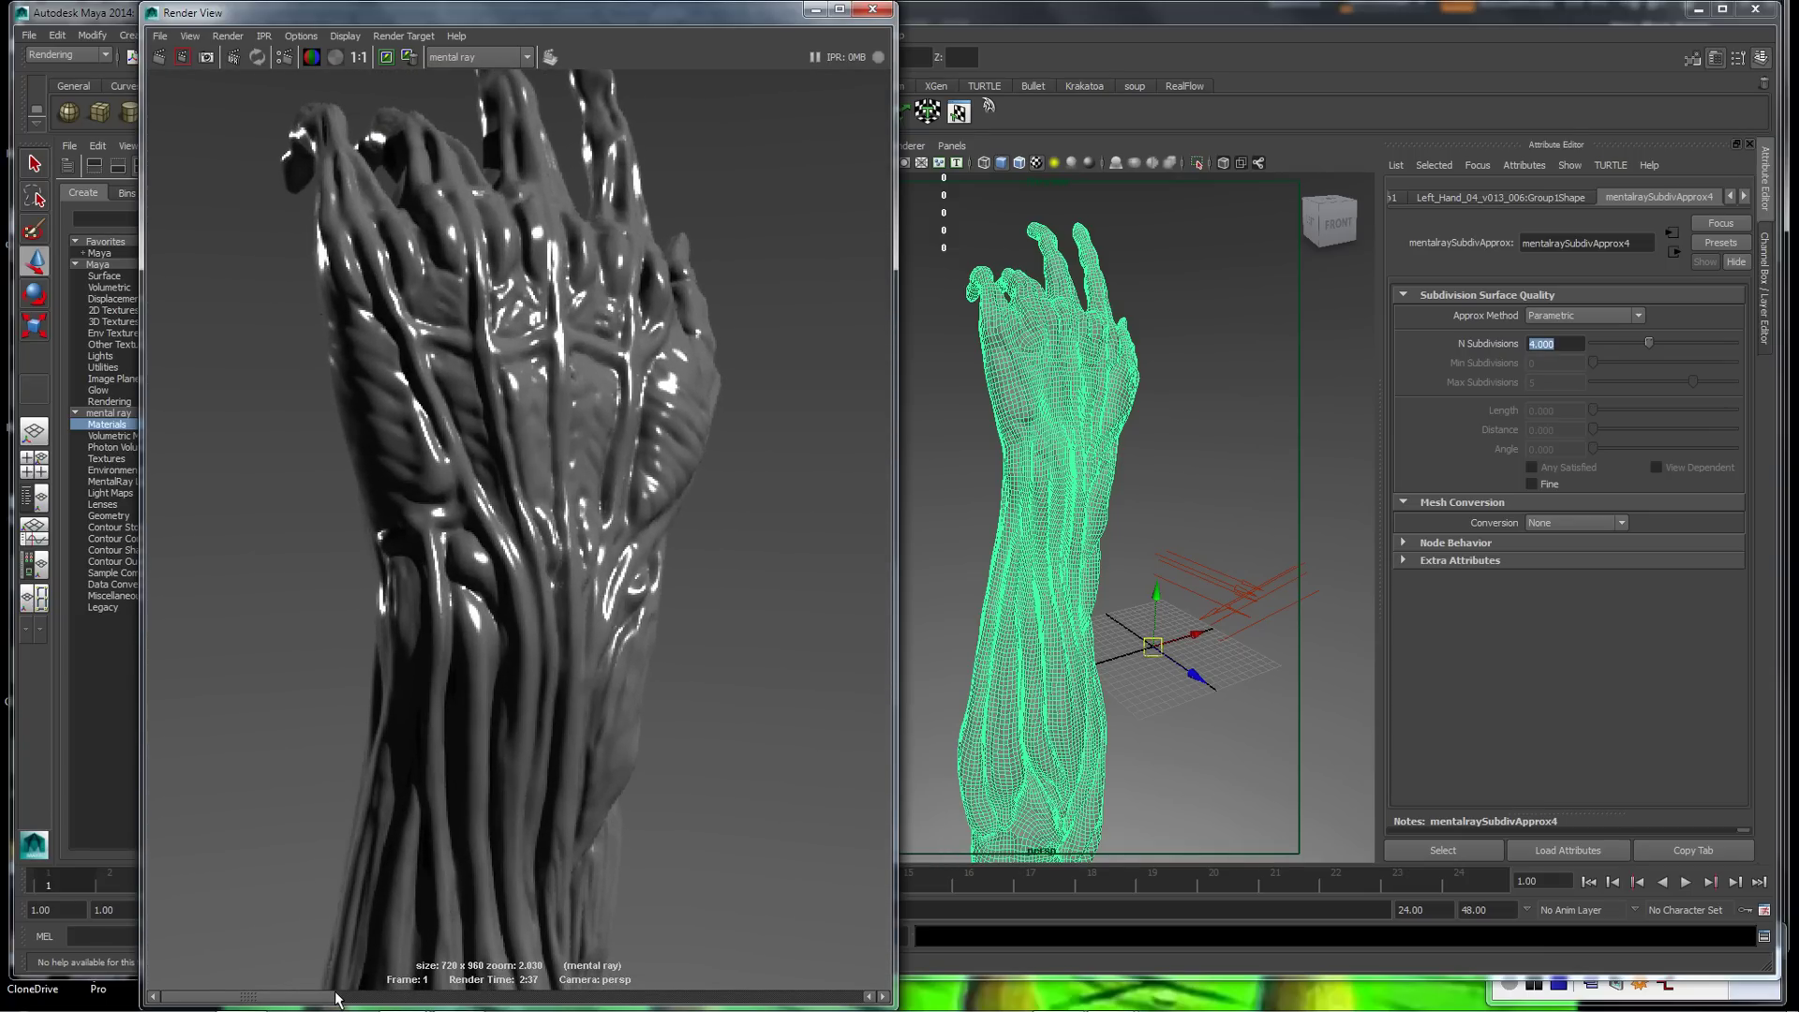
{"action": "left_click", "coordinate": [413, 997]}
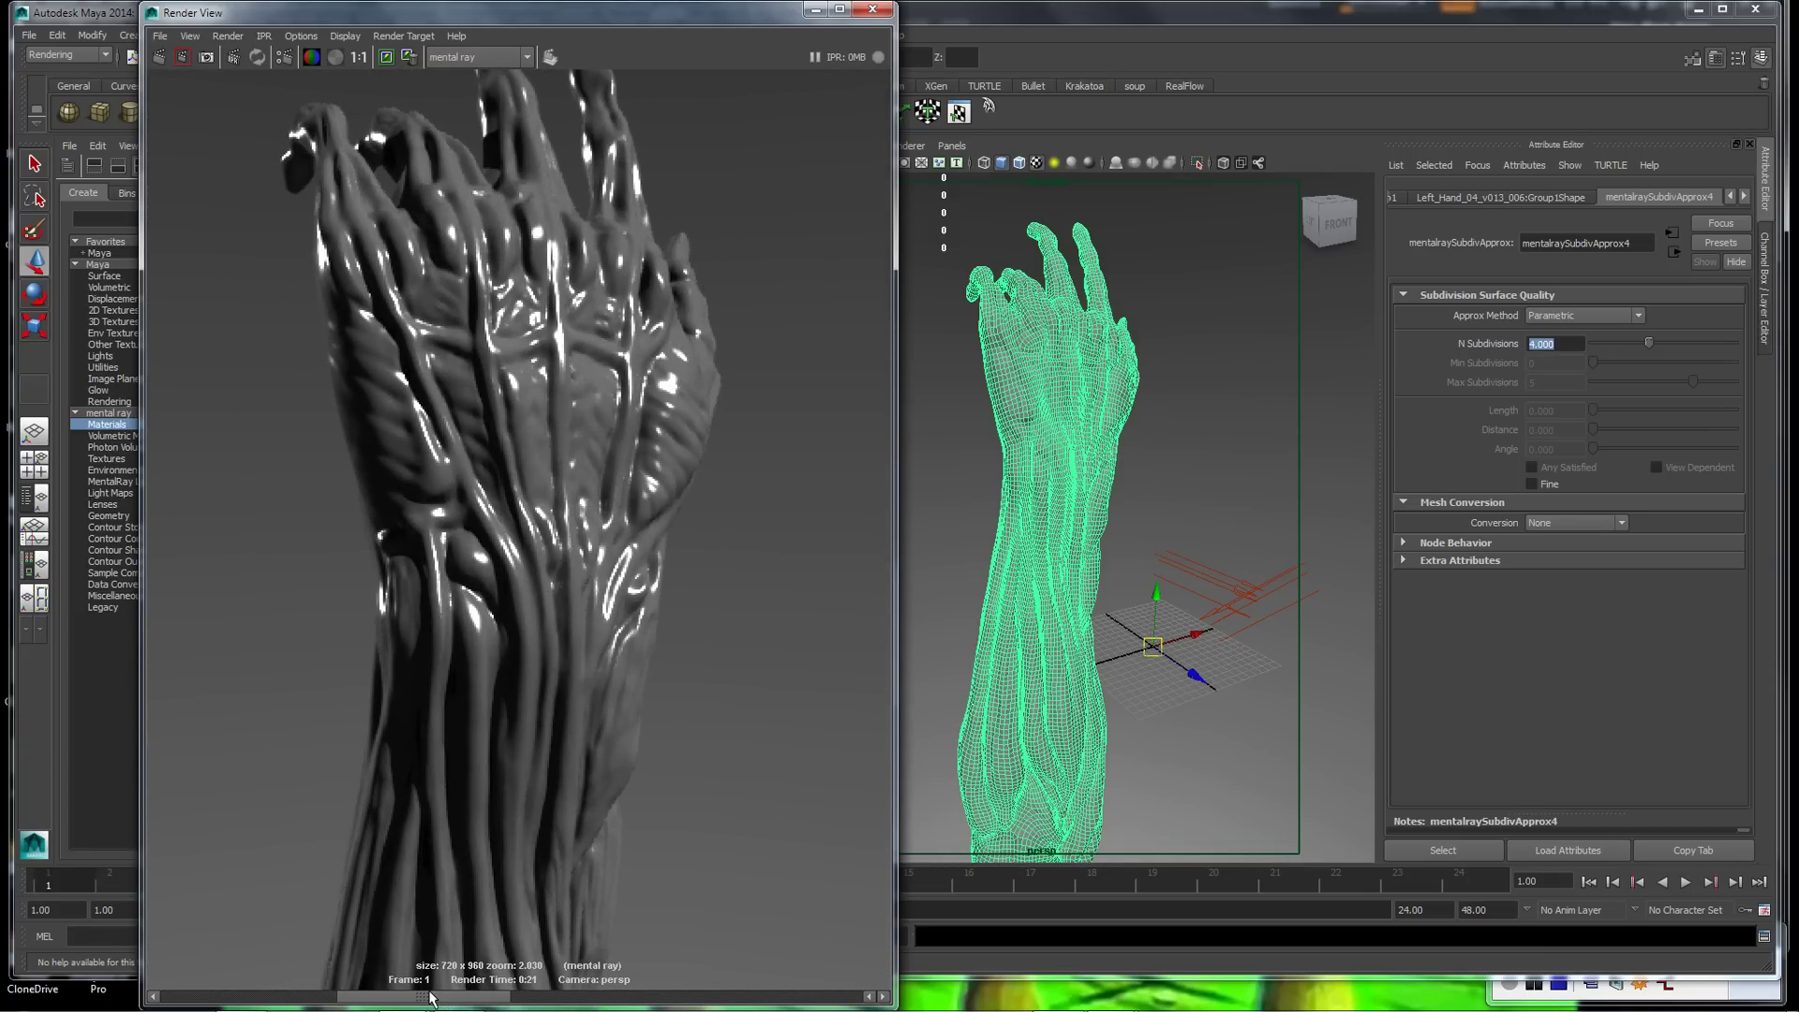
{"action": "left_click", "coordinate": [349, 995]}
{"action": "left_click", "coordinate": [419, 995]}
{"action": "left_click", "coordinate": [414, 993]}
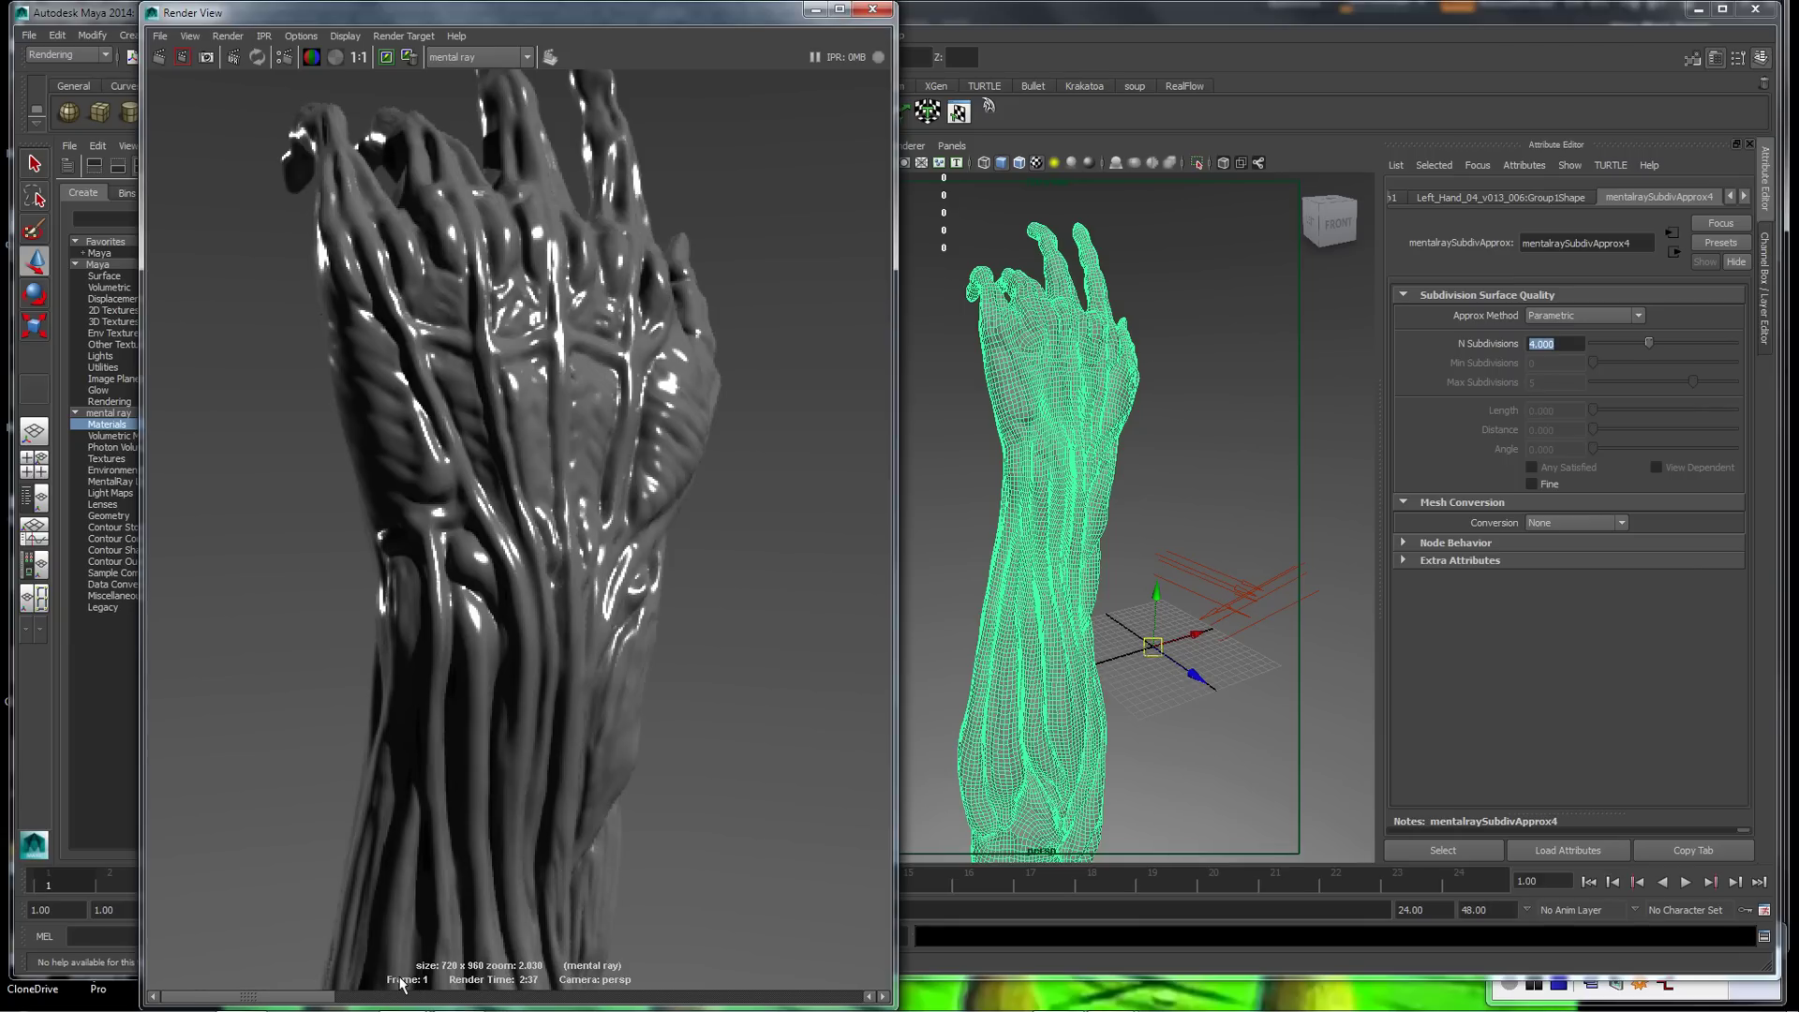
{"action": "left_click", "coordinate": [401, 981]}
{"action": "left_click", "coordinate": [400, 981]}
{"action": "left_click", "coordinate": [409, 981]}
{"action": "left_click", "coordinate": [385, 981]}
{"action": "left_click", "coordinate": [416, 983]}
{"action": "left_click", "coordinate": [399, 982]}
{"action": "left_click", "coordinate": [438, 981]}
{"action": "left_click", "coordinate": [436, 981]}
{"action": "left_click", "coordinate": [436, 981]}
{"action": "left_click", "coordinate": [382, 978]}
{"action": "left_click", "coordinate": [388, 997]}
{"action": "left_click", "coordinate": [328, 996]}
{"action": "left_click", "coordinate": [353, 994]}
{"action": "left_click", "coordinate": [342, 988]}
{"action": "scroll", "coordinate": [690, 735], "scroll_direction": "down", "scroll_amount": 2}
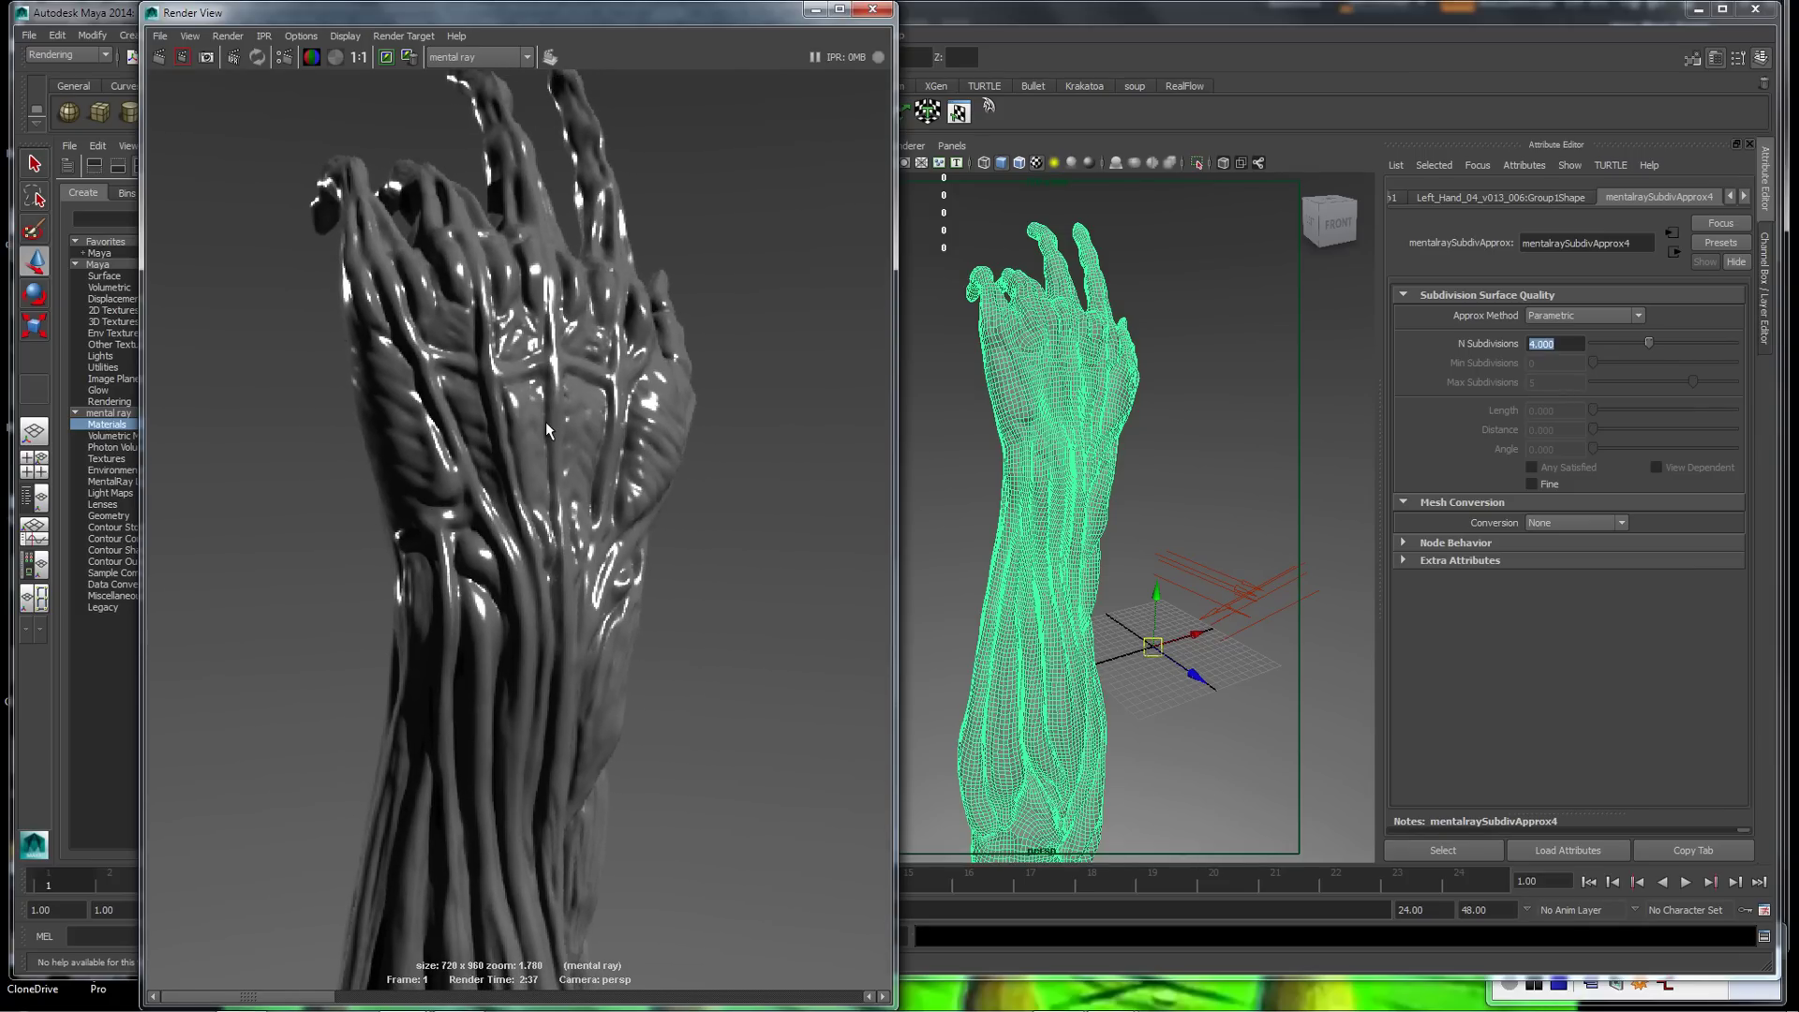
{"action": "left_click", "coordinate": [359, 58]}
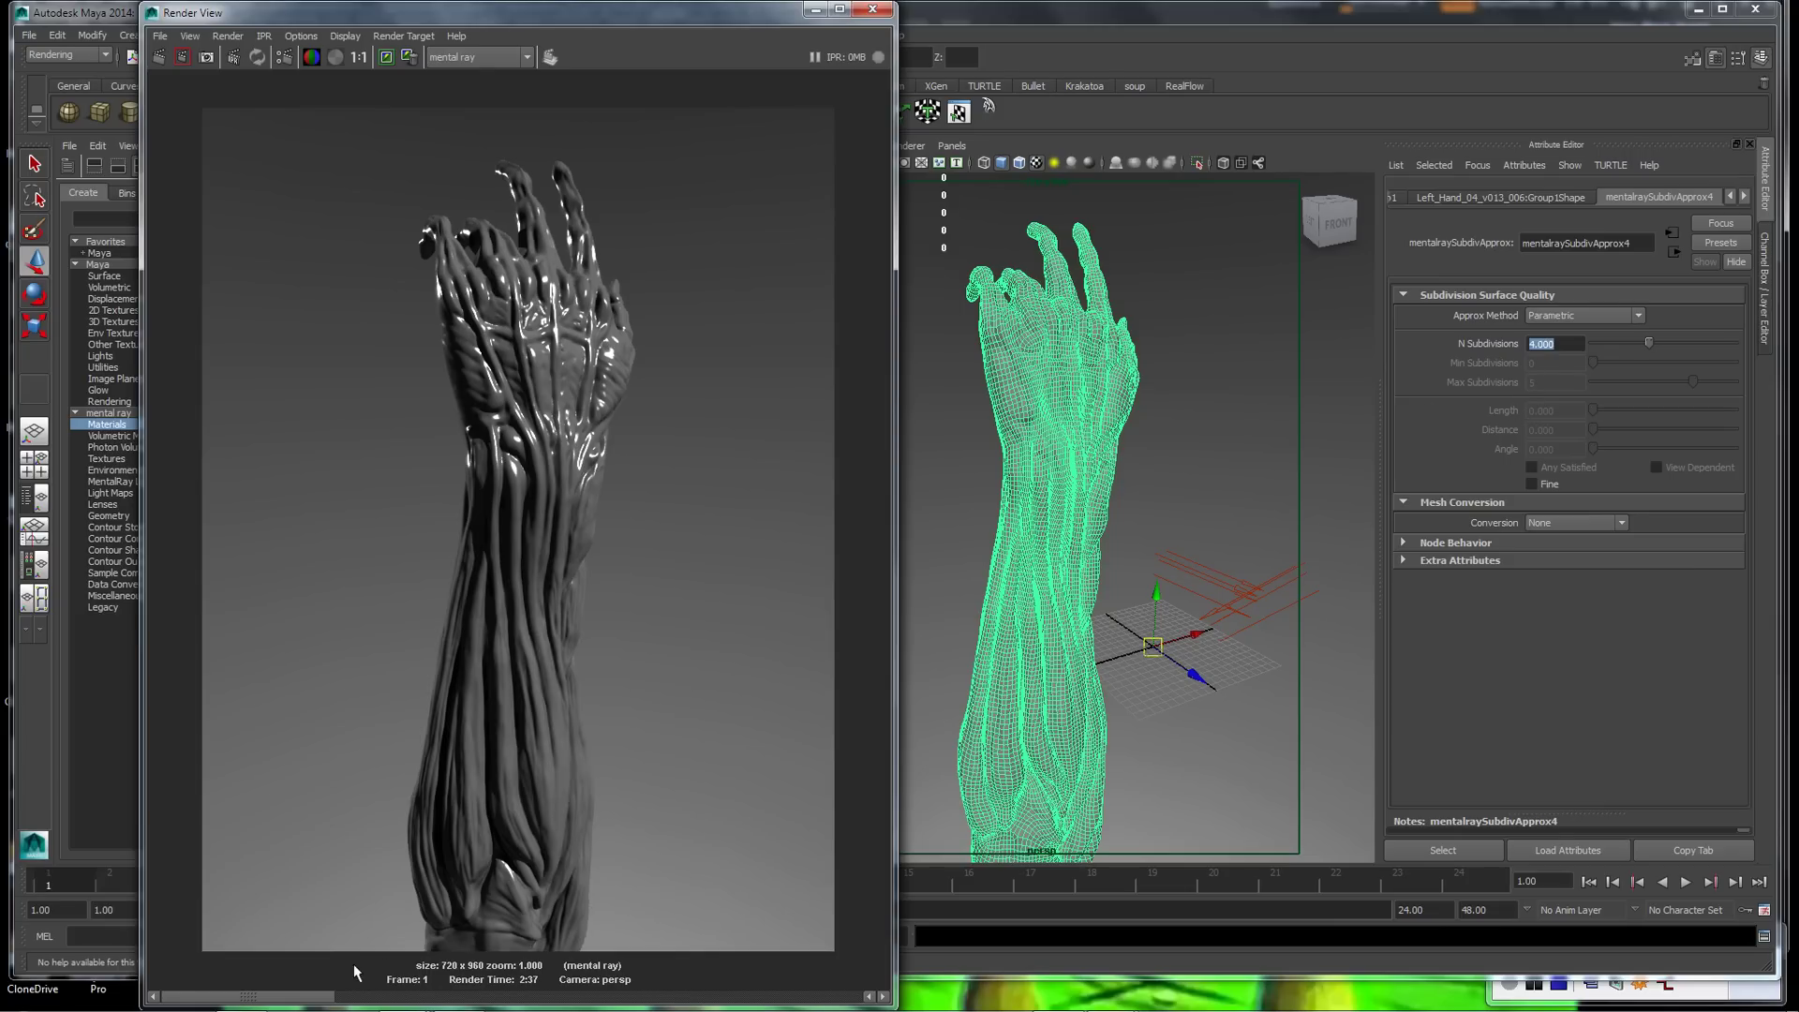
{"action": "left_click", "coordinate": [360, 999]}
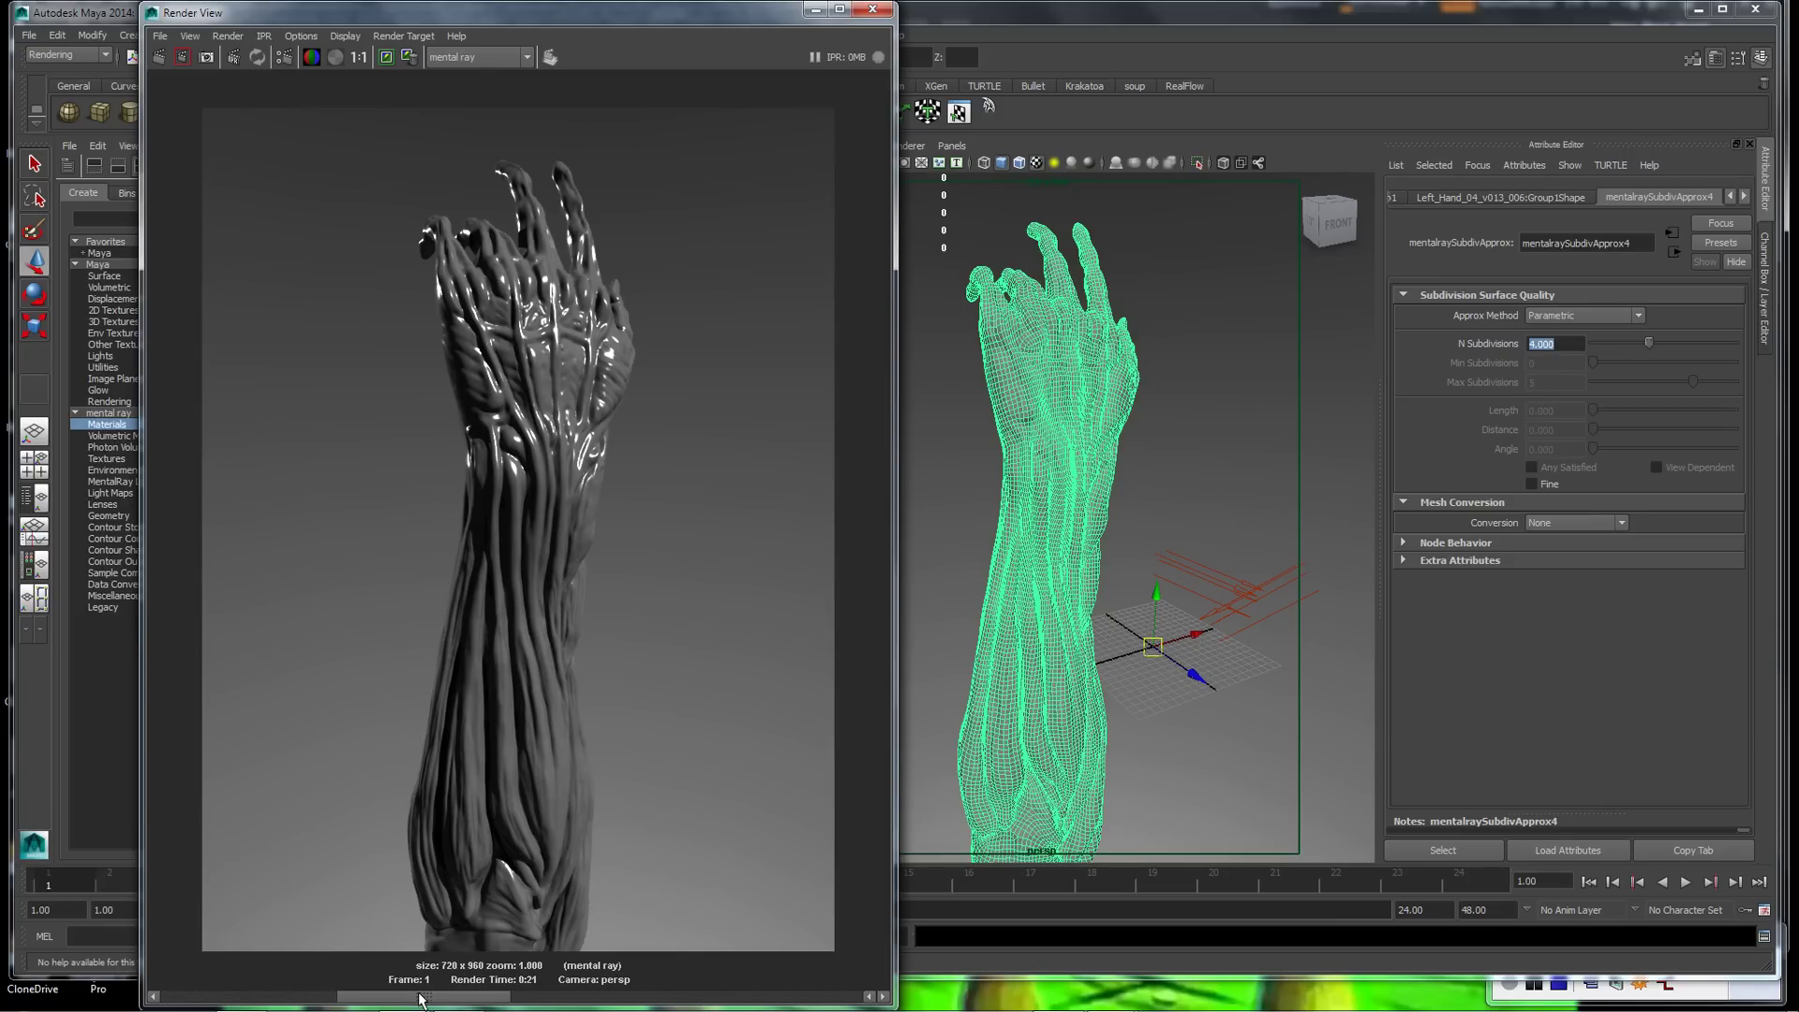